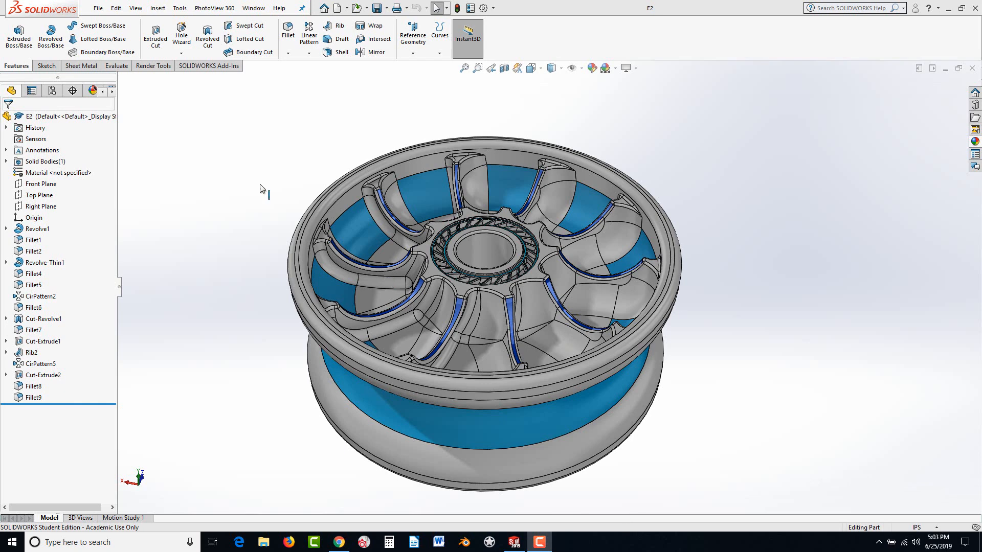
# Open the Revolve1 feature's sketch in the wheel part and examine its profile, dimensions and horizontal centerline
pyautogui.click(6, 229)
pyautogui.click(40, 240)
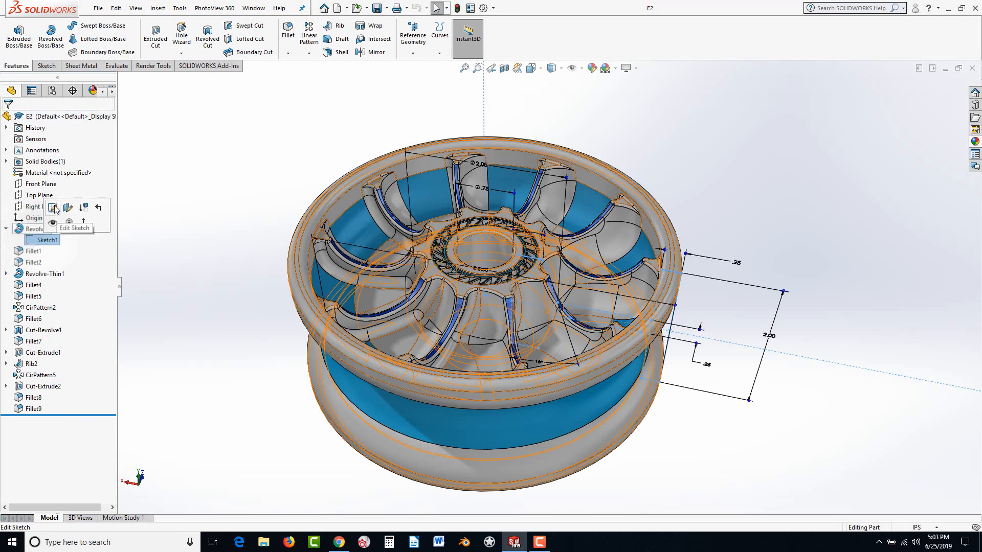
pyautogui.click(53, 204)
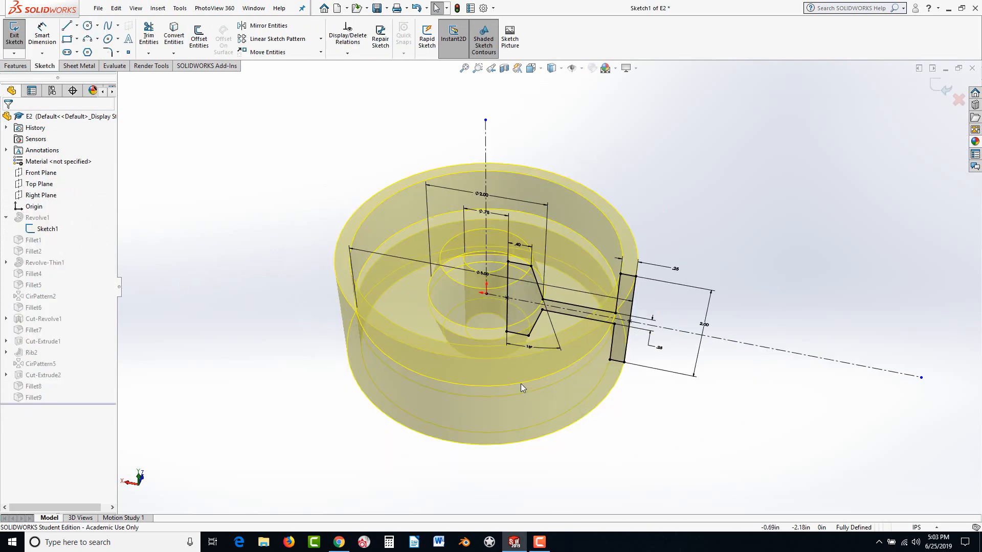
pyautogui.moveTo(542, 360); pyautogui.dragTo(526, 318, button='middle')
pyautogui.scroll(-2, 517, 328)
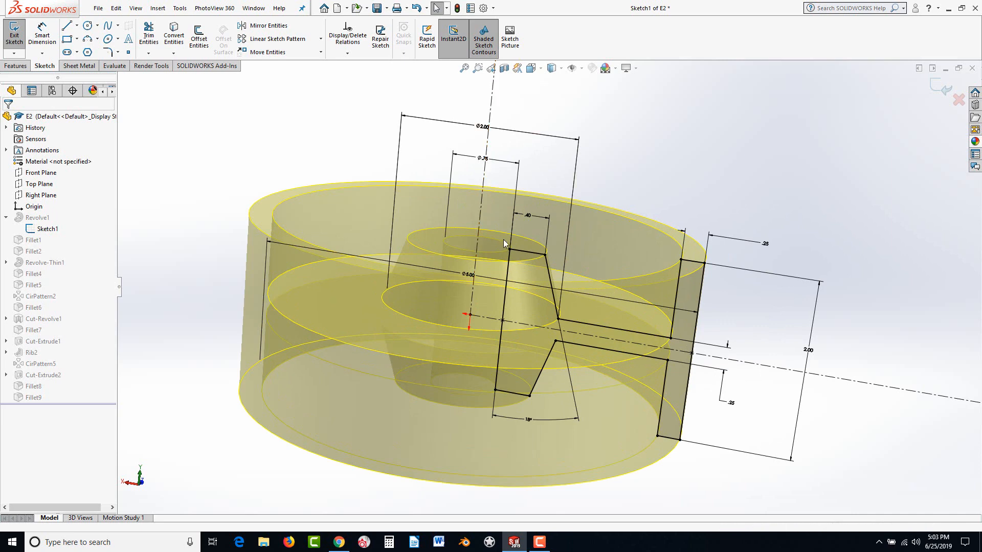
pyautogui.moveTo(557, 370)
pyautogui.mouseDown(button='middle')
pyautogui.moveTo(593, 337)
pyautogui.moveTo(577, 328)
pyautogui.mouseUp(button='middle')
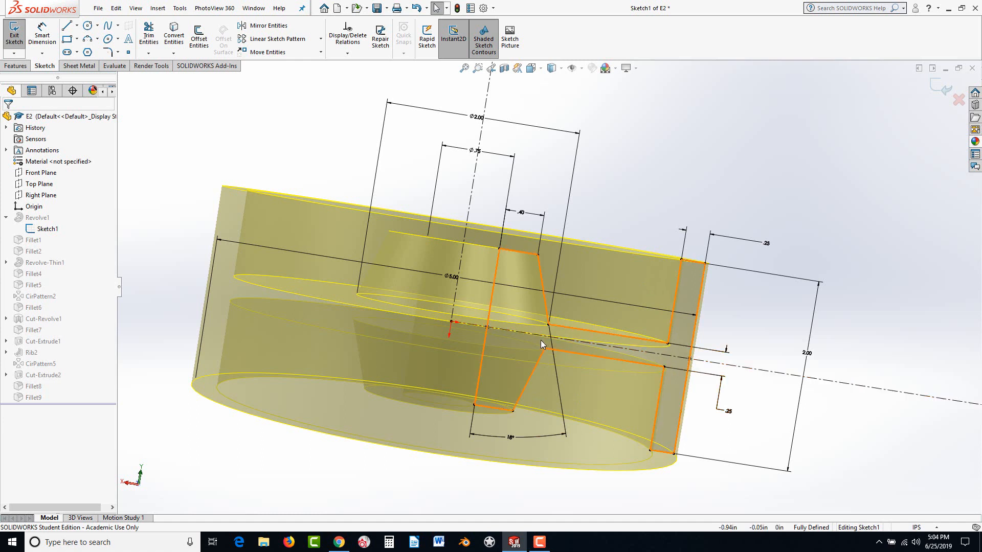
pyautogui.click(659, 355)
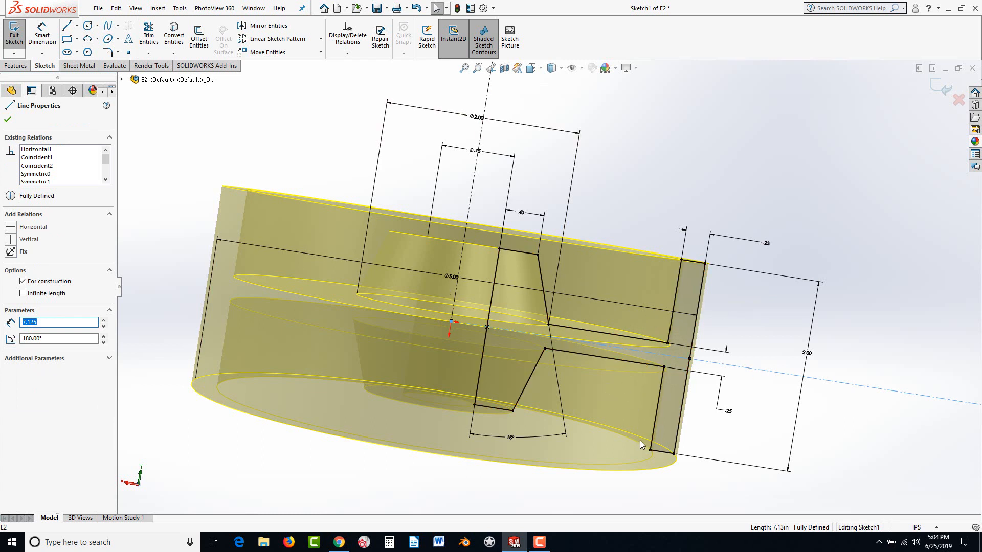
pyautogui.click(8, 119)
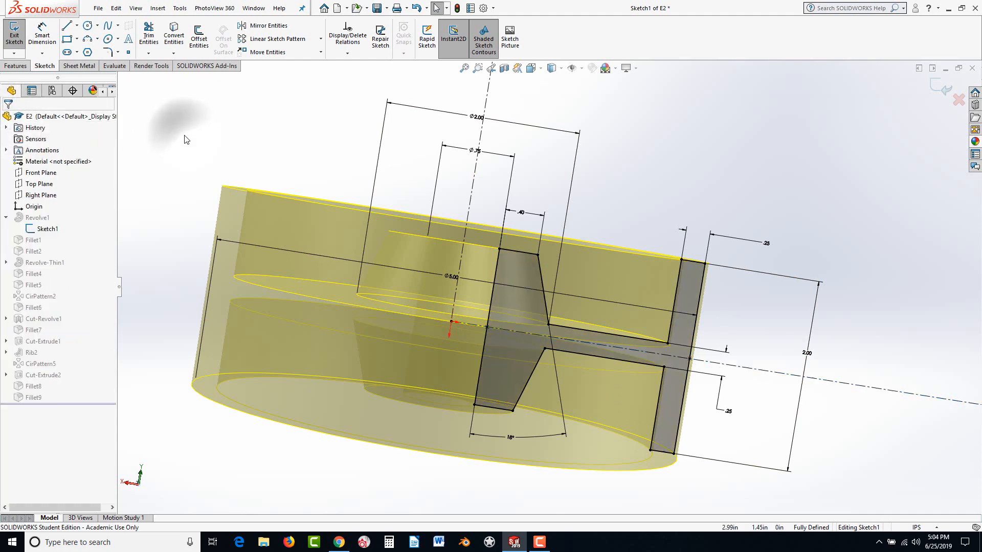
# Create a new part document and start a sketch on the Front Plane
pyautogui.click(99, 9)
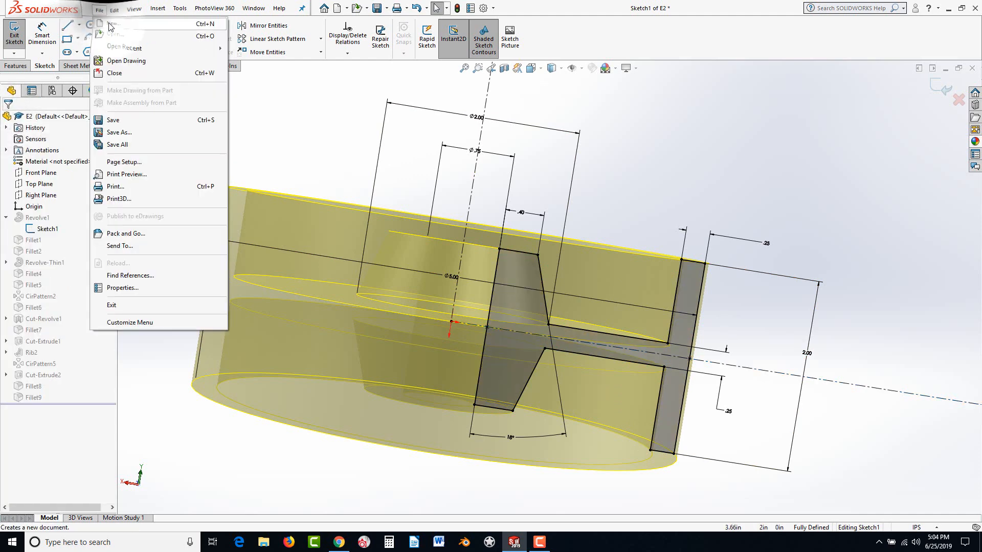
pyautogui.click(113, 23)
pyautogui.click(249, 237)
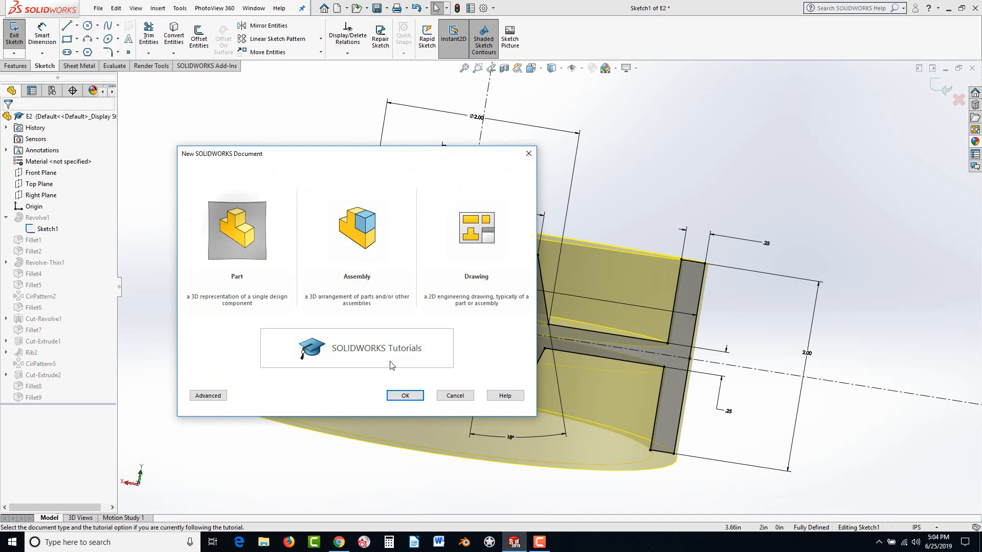
pyautogui.click(407, 395)
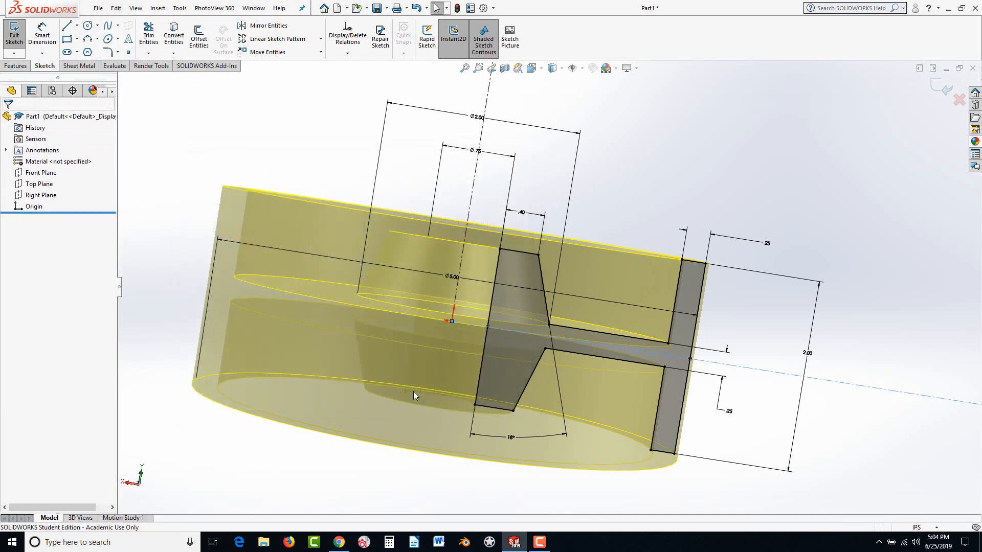
pyautogui.click(38, 173)
pyautogui.click(48, 156)
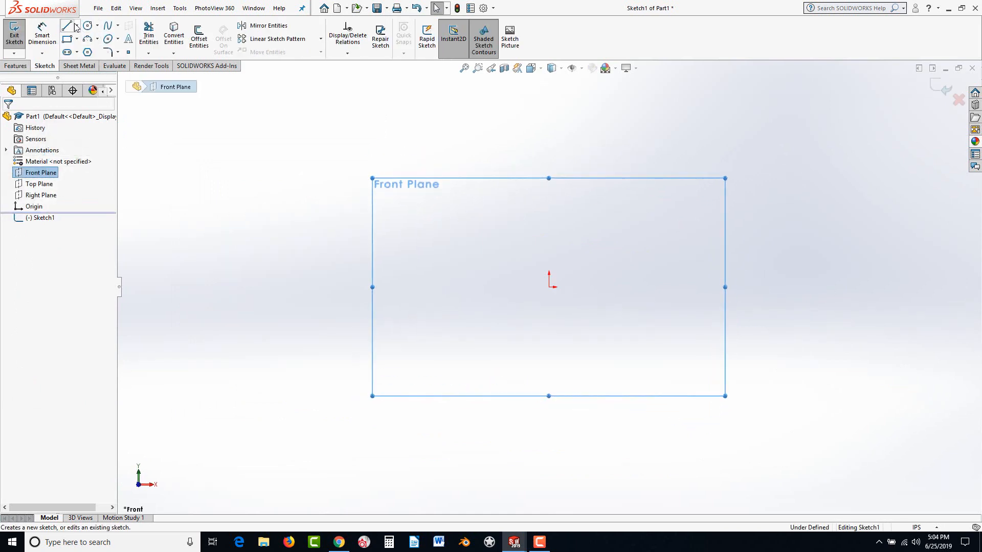
# Draw a vertical centerline about 2.66 in long down to the origin and a horizontal centerline extending left from the origin
pyautogui.click(76, 26)
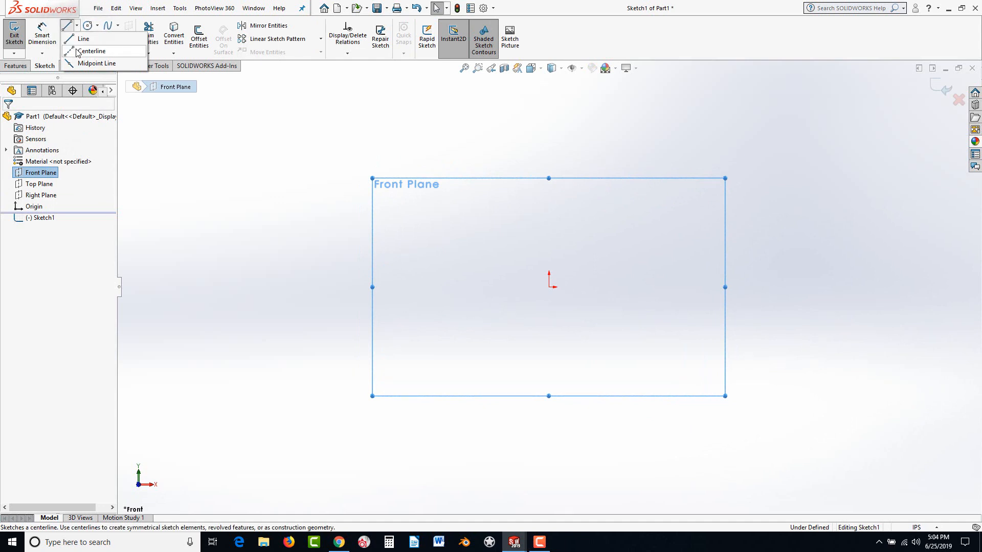
pyautogui.click(77, 51)
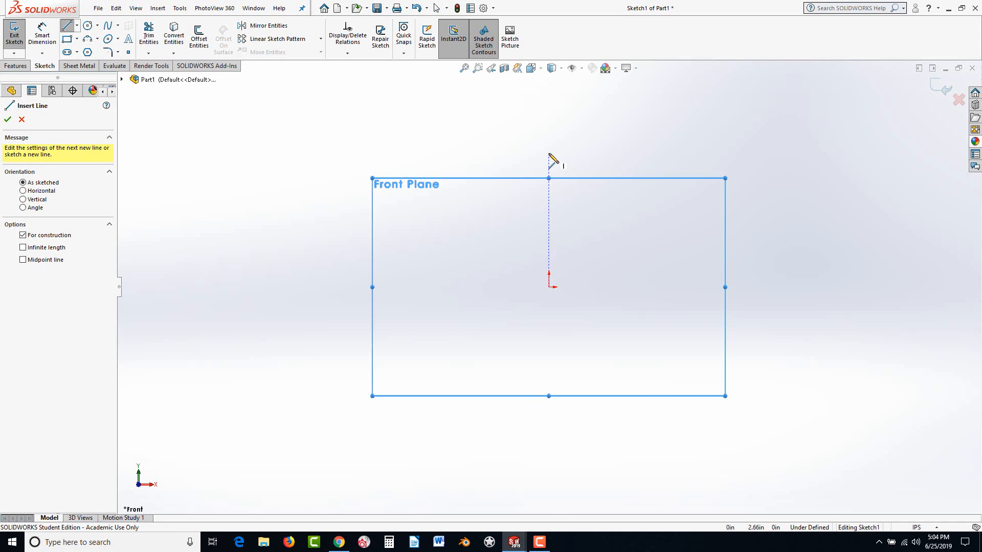
pyautogui.moveTo(548, 155); pyautogui.dragTo(550, 294)
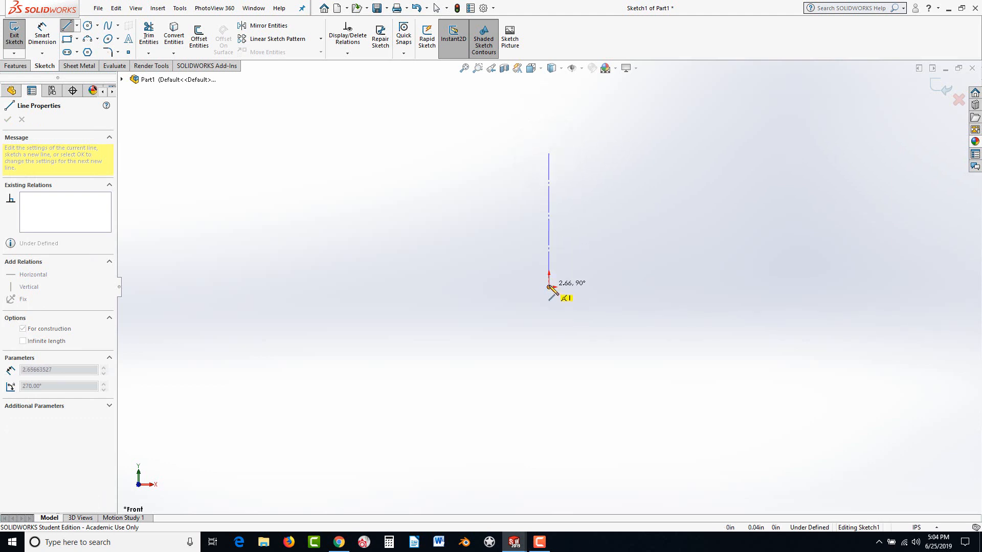
pyautogui.click(549, 287)
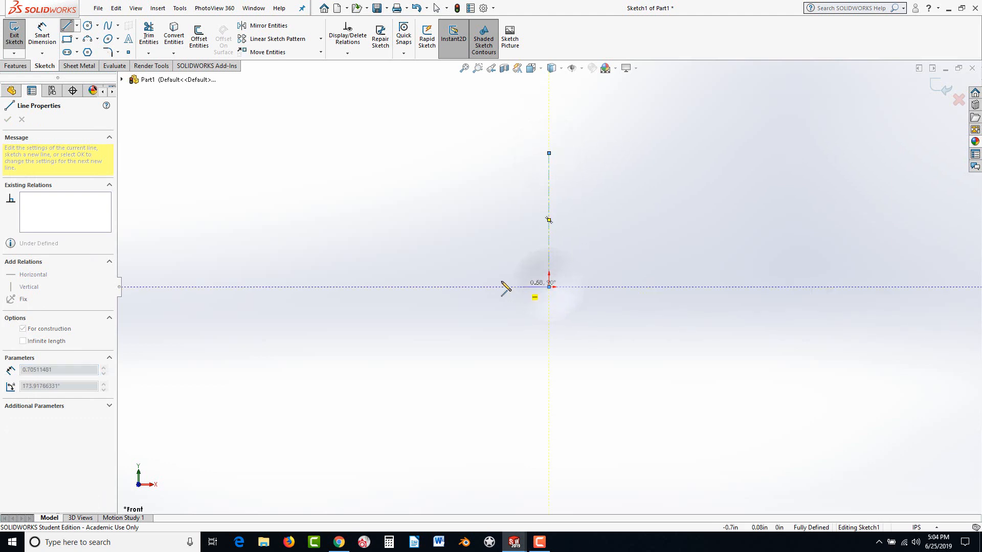
pyautogui.click(343, 286)
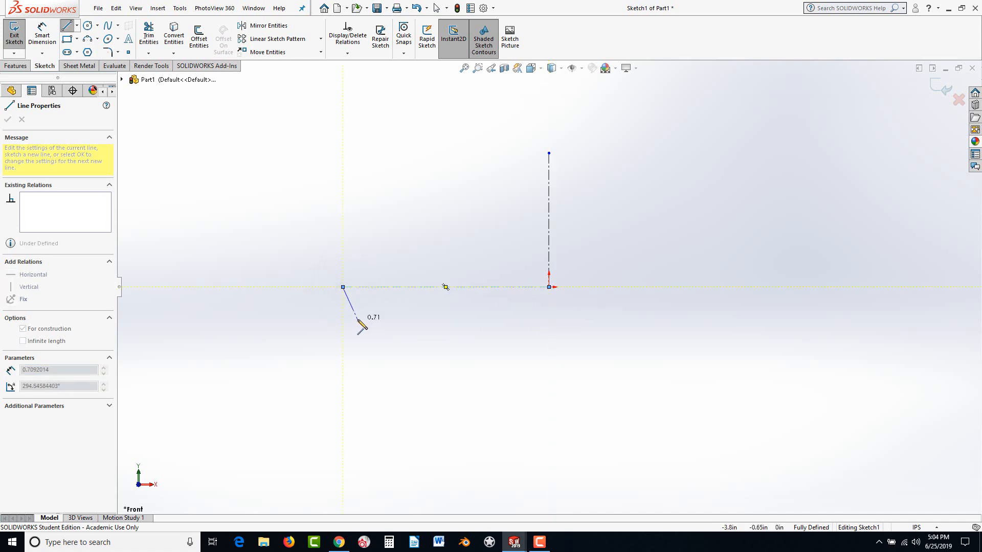
pyautogui.press('Escape')
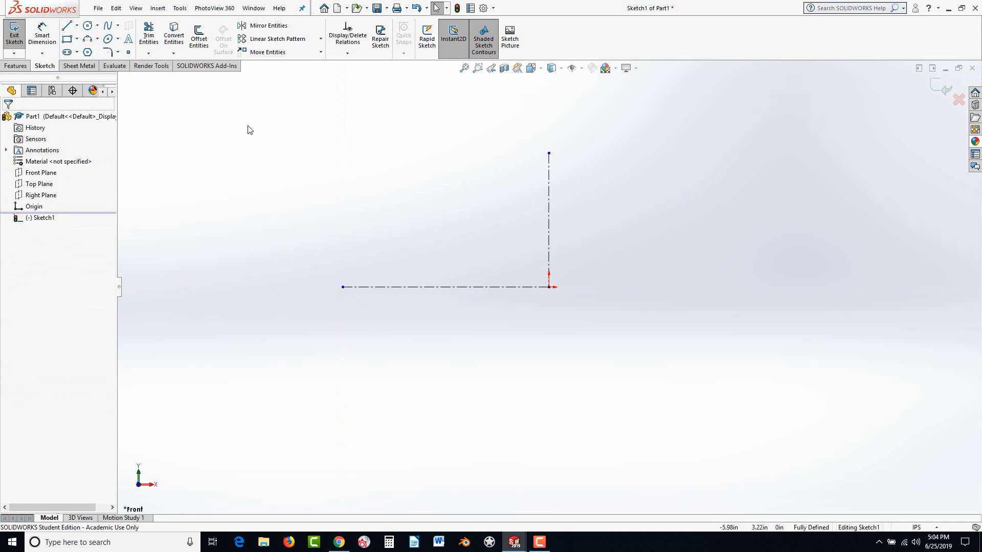
# Sketch the hub's upper half from the horizontal centerline: about 0.94 in up, 0.31 in left, and a 0.78 in line slanting down and outward
pyautogui.click(68, 26)
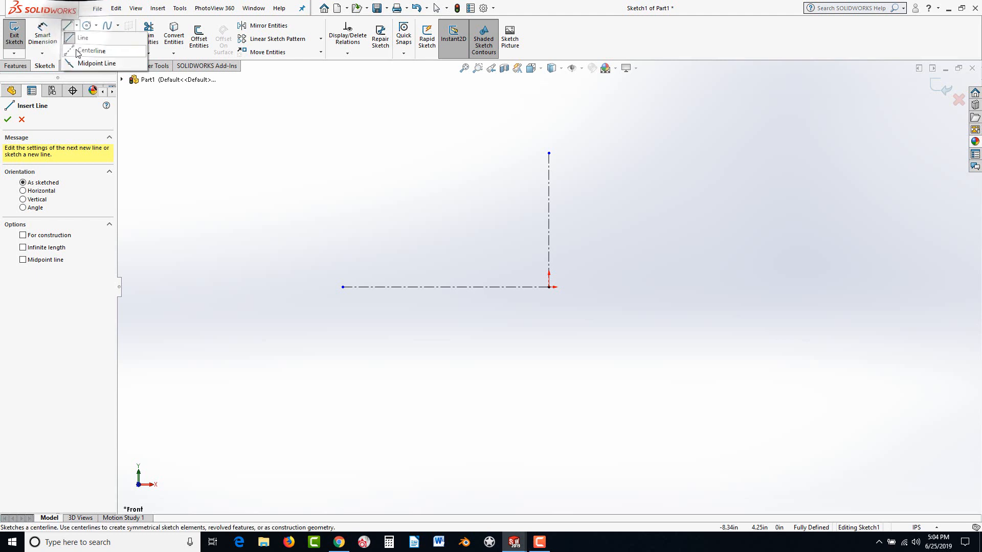
pyautogui.click(76, 26)
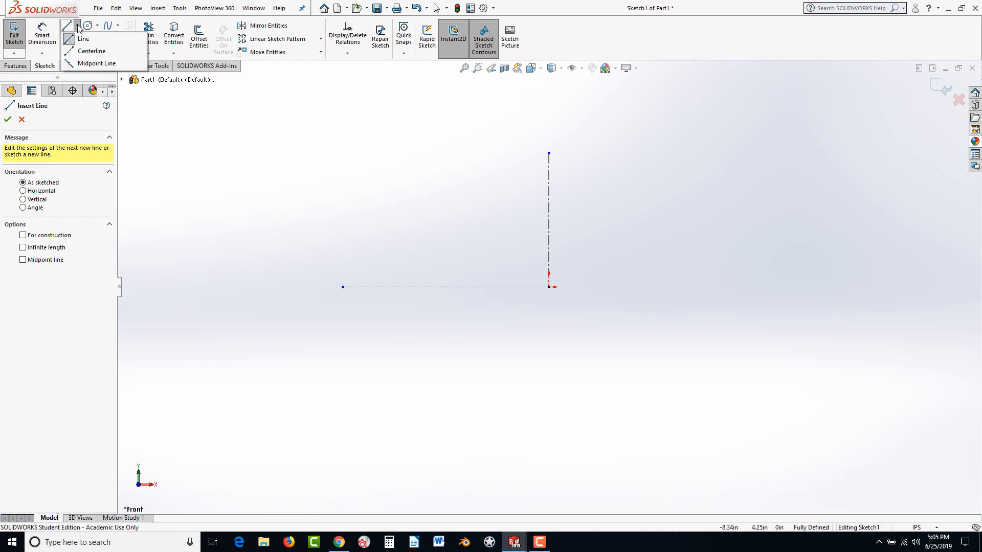
pyautogui.click(74, 37)
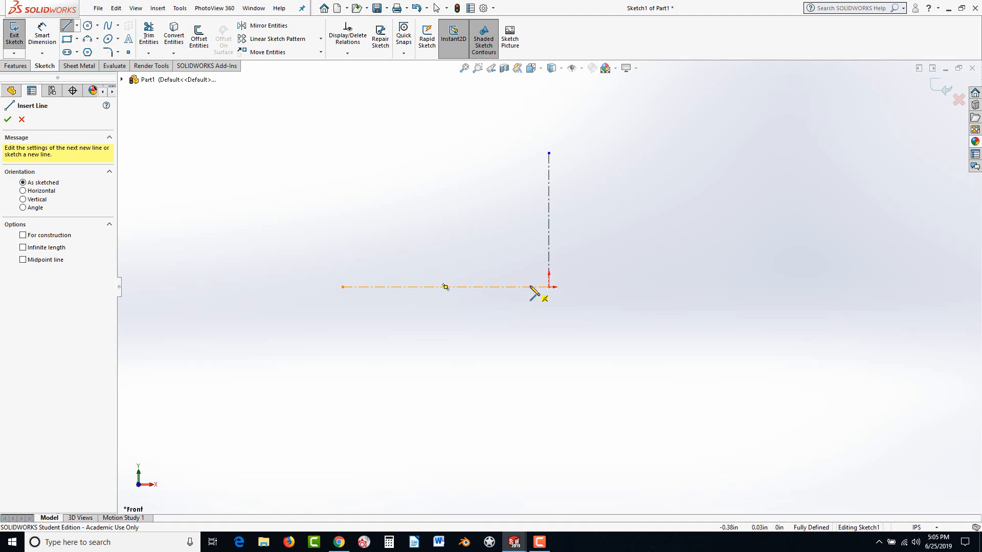
pyautogui.click(530, 287)
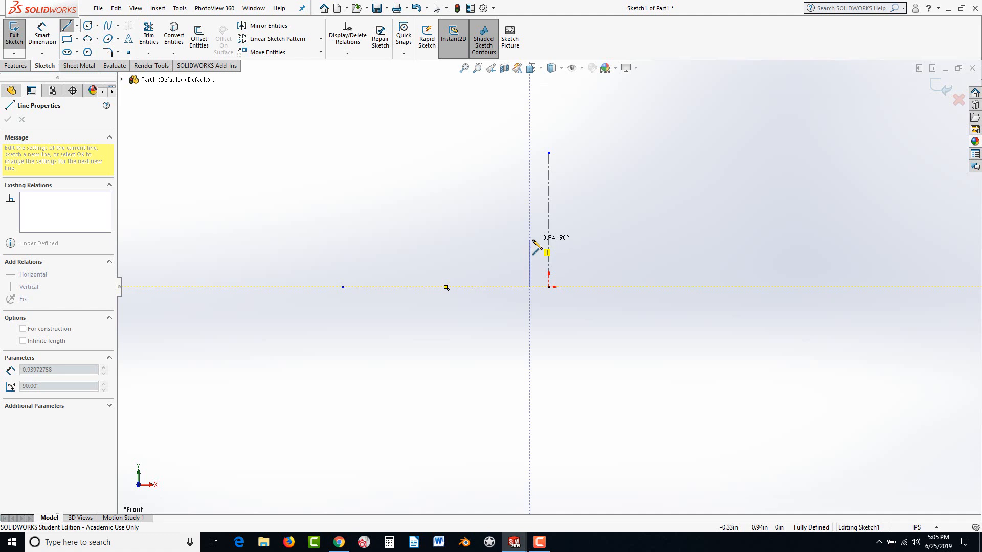
pyautogui.click(530, 238)
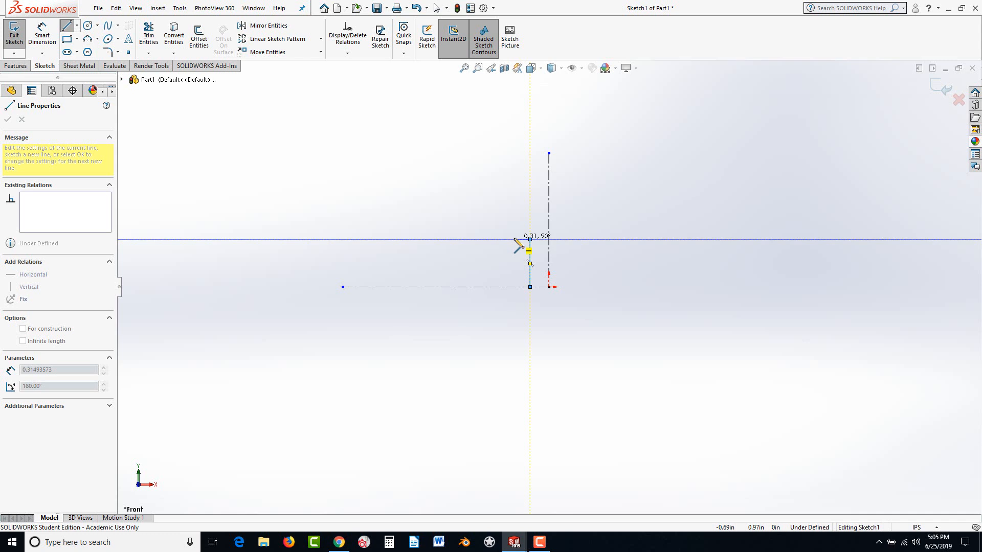
pyautogui.click(530, 239)
pyautogui.click(514, 239)
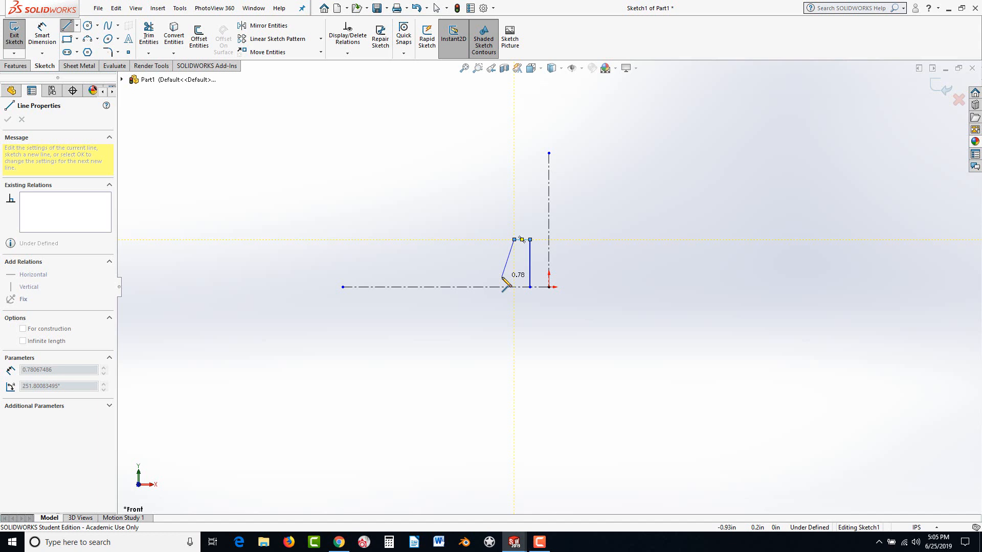
pyautogui.click(501, 277)
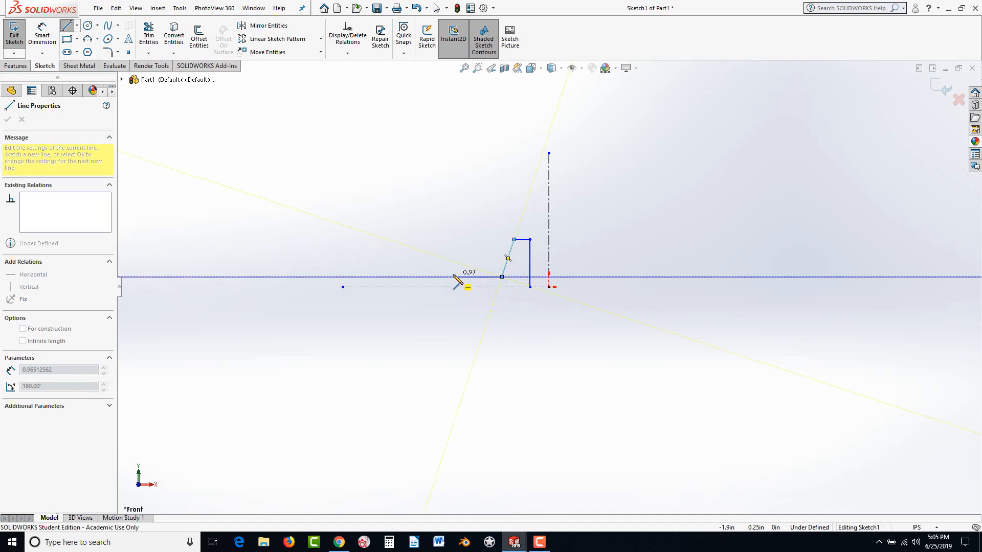
# Continue the profile with a web about 0.97 in long and a rim about 1.01 in up, 0.28 in left and 1.2 in down to the centerline
pyautogui.click(454, 277)
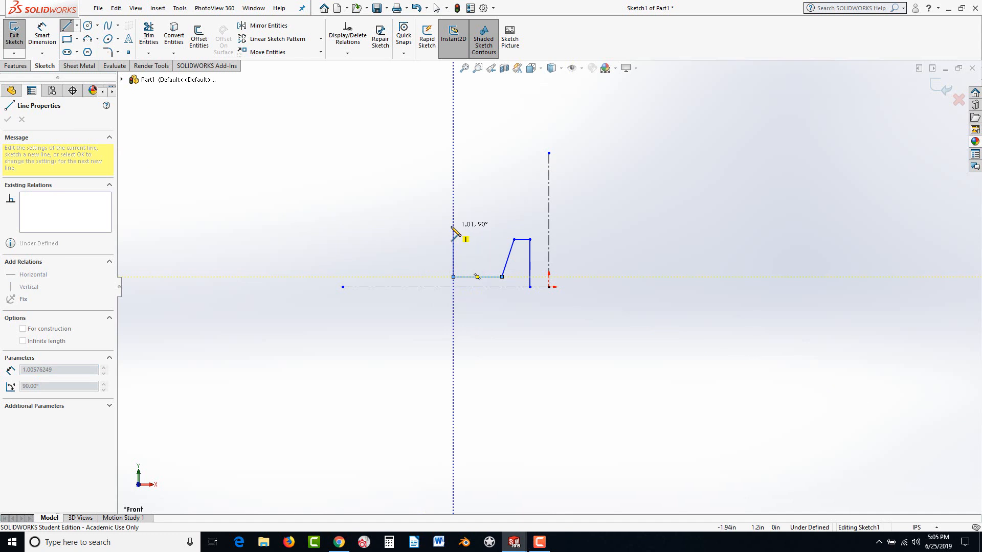
pyautogui.click(453, 226)
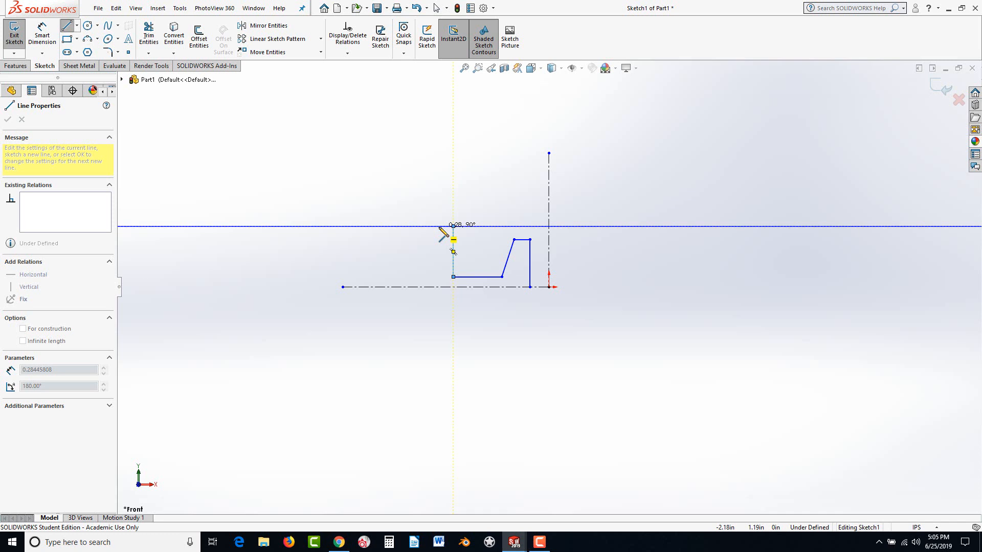
pyautogui.click(439, 226)
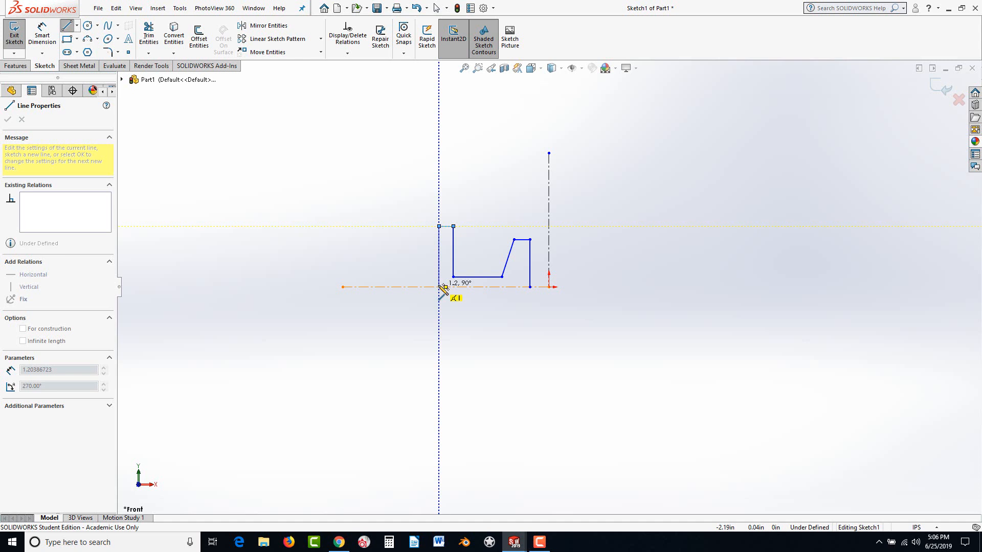
pyautogui.click(438, 287)
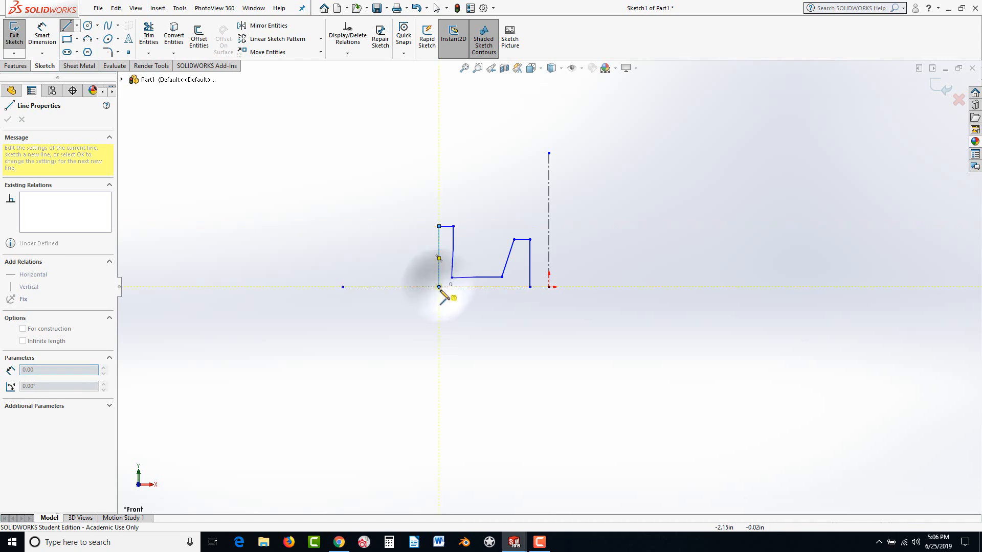
pyautogui.press('Escape')
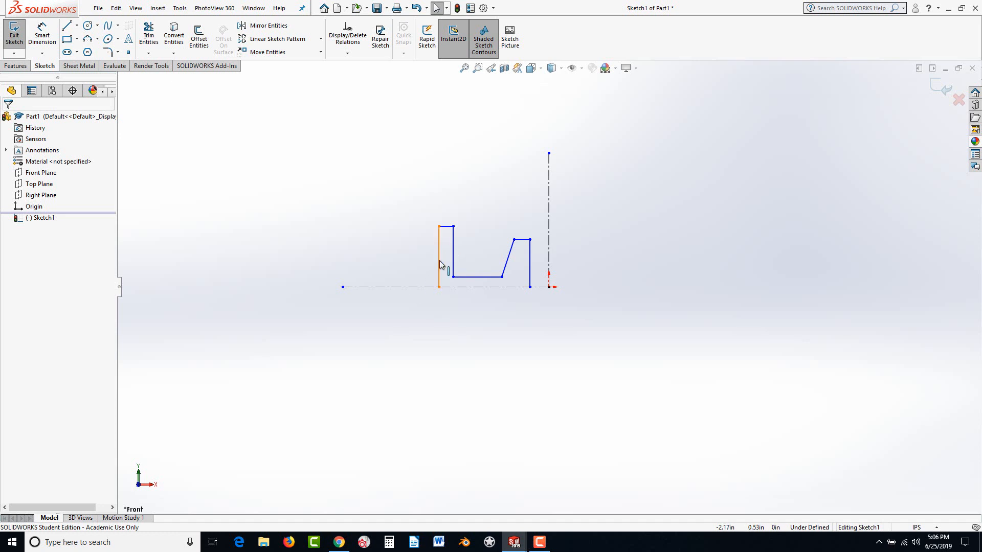
pyautogui.click(410, 231)
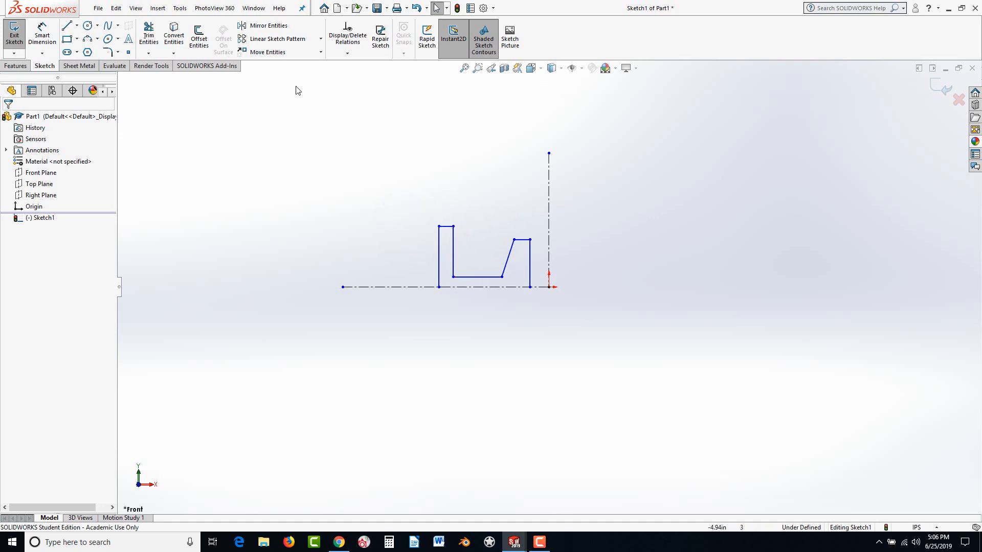
# Mirror all seven profile lines about the horizontal centerline, keeping the originals, to close the wheel cross-section
pyautogui.click(271, 29)
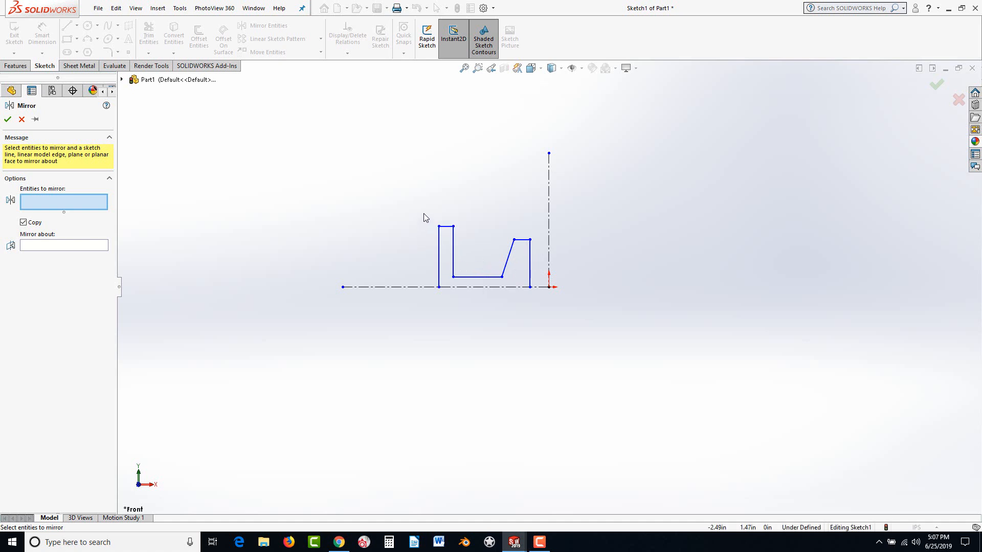
pyautogui.moveTo(424, 213); pyautogui.dragTo(531, 303)
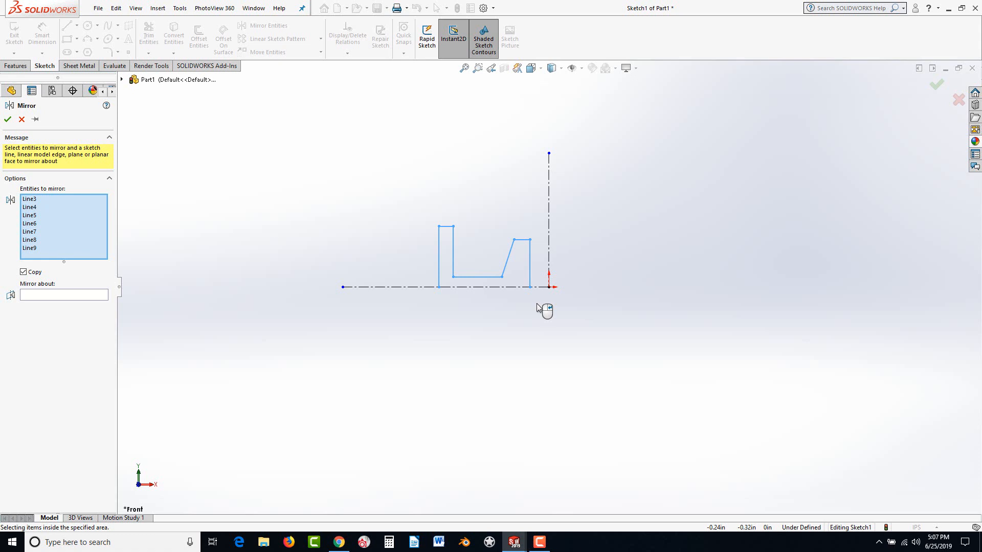
pyautogui.click(44, 295)
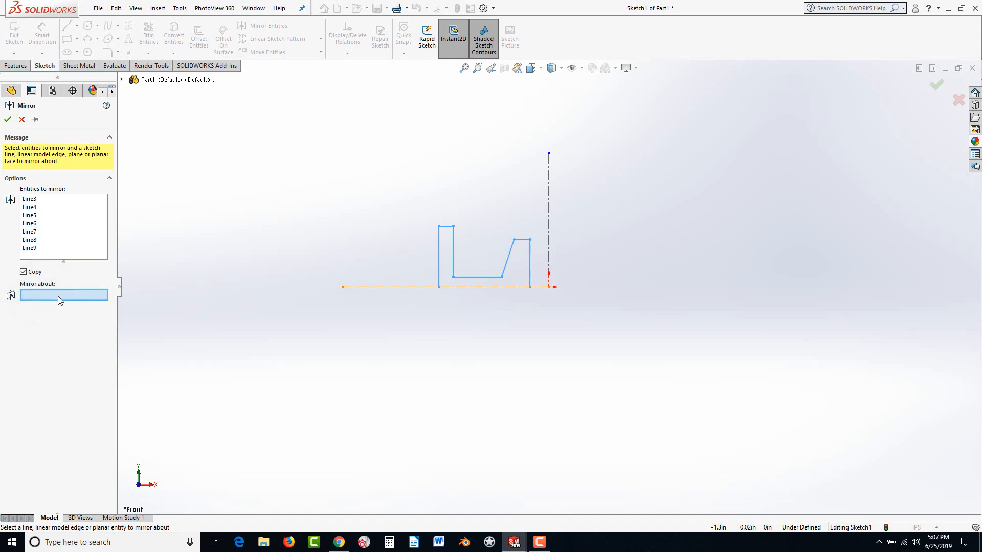
pyautogui.click(414, 289)
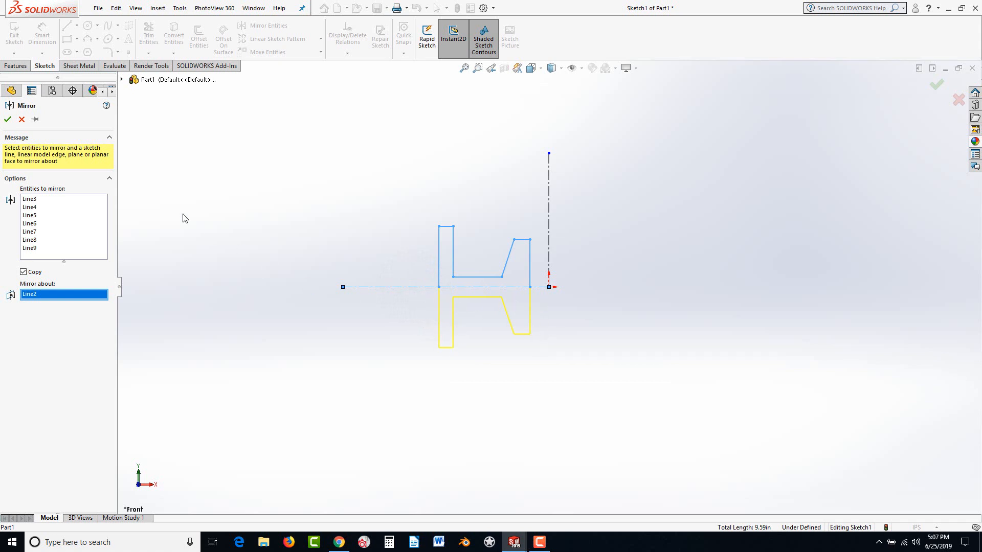
pyautogui.click(7, 120)
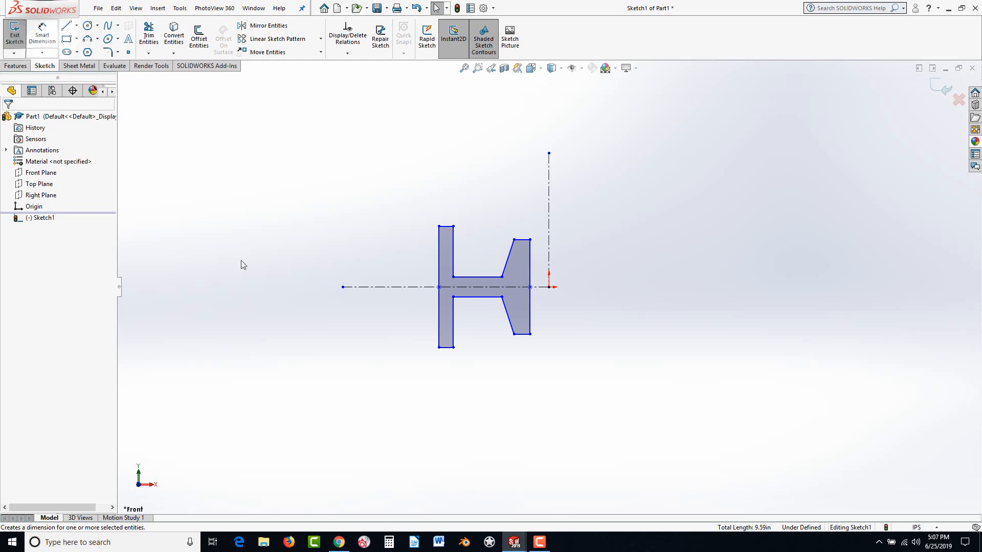
# Dimension the hub's vertical inner edge across the vertical centerline as a doubled diameter distance of 0.75 in
pyautogui.click(530, 265)
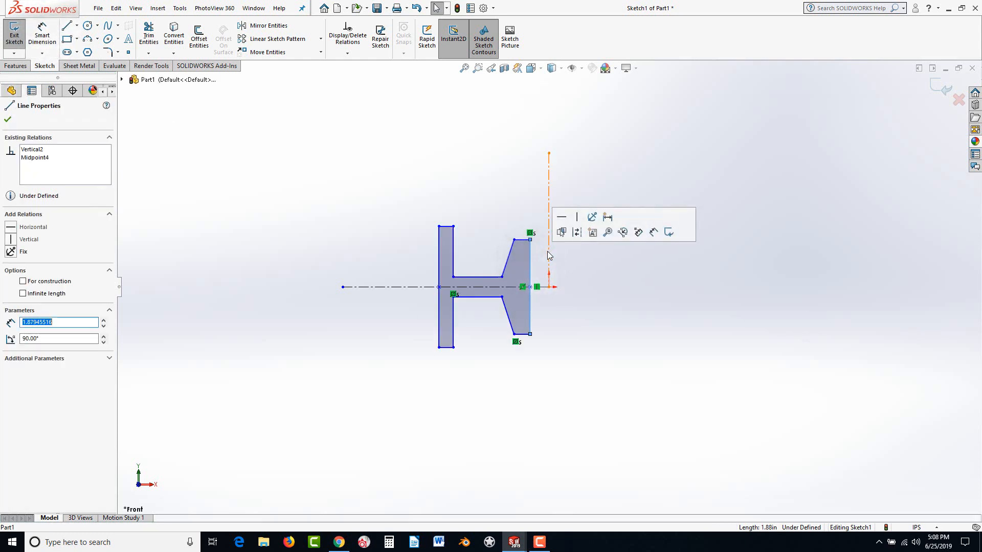
pyautogui.click(549, 255)
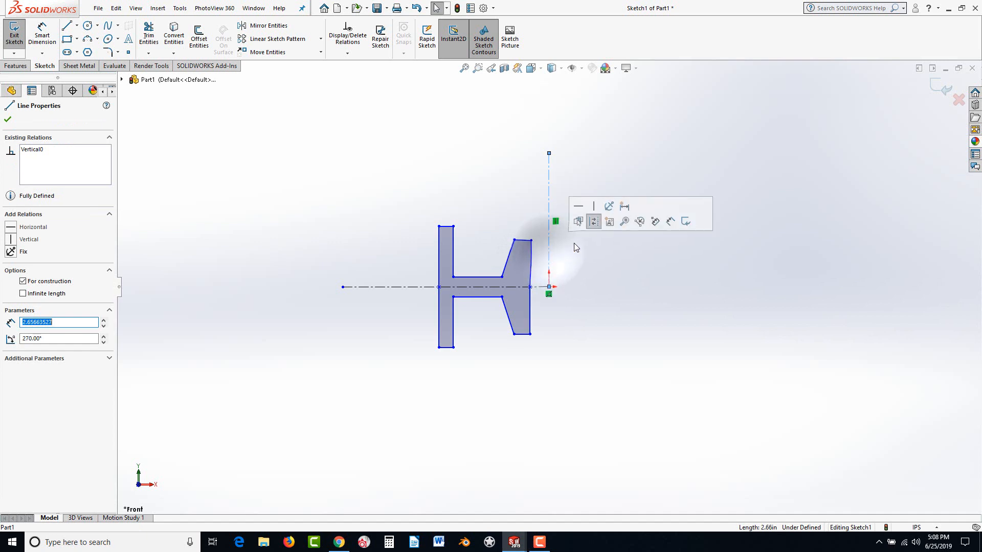
pyautogui.click(42, 35)
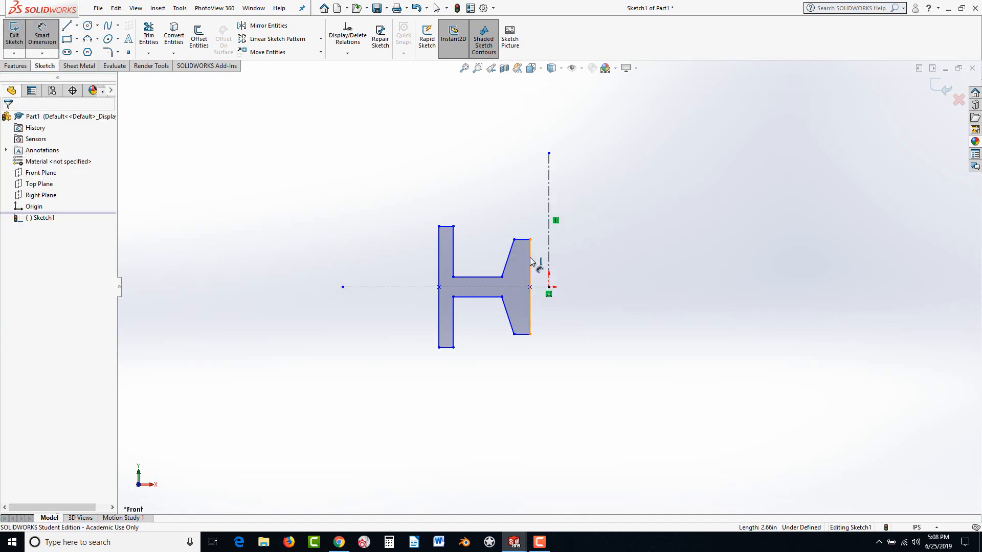
pyautogui.click(530, 264)
pyautogui.click(550, 241)
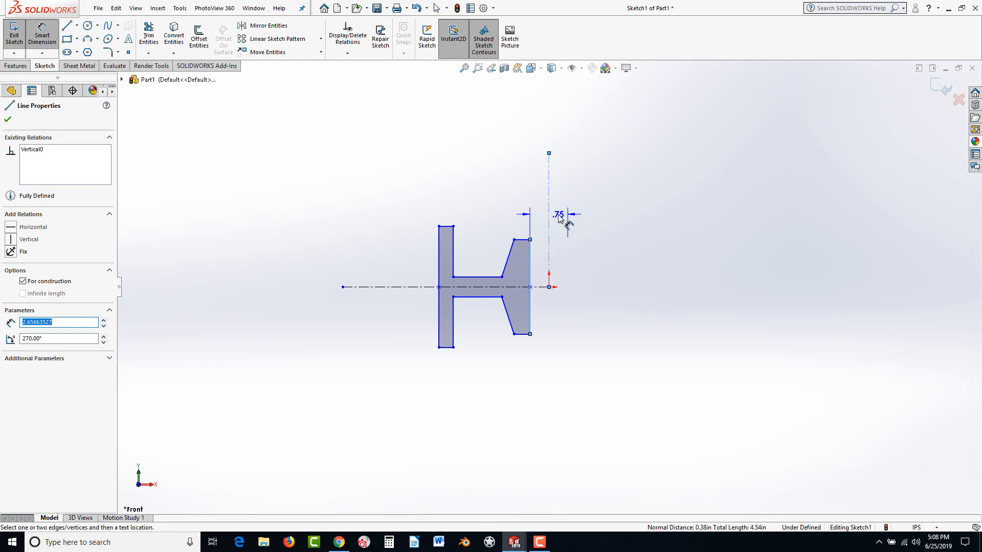
pyautogui.click(597, 218)
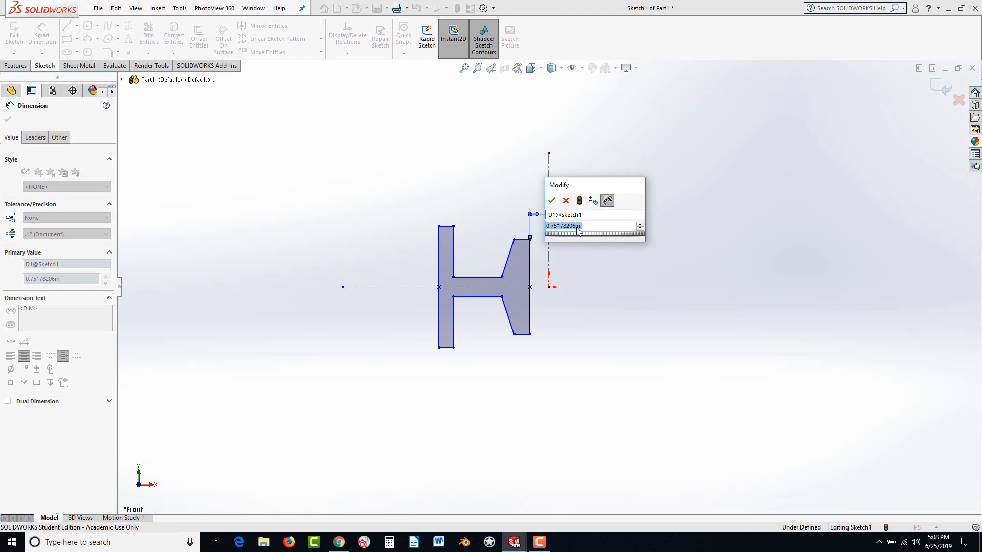
pyautogui.press('BackSpace')
pyautogui.write('.75')
pyautogui.press('Return')
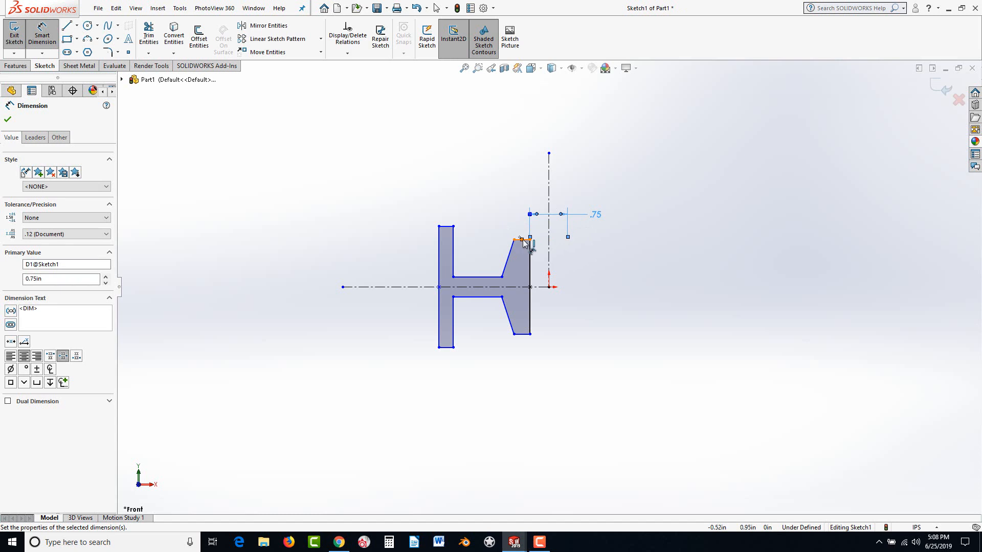
# Dimension the short horizontal edge on top of the hub to a width of 0.40 in
pyautogui.scroll(-2, 524, 244)
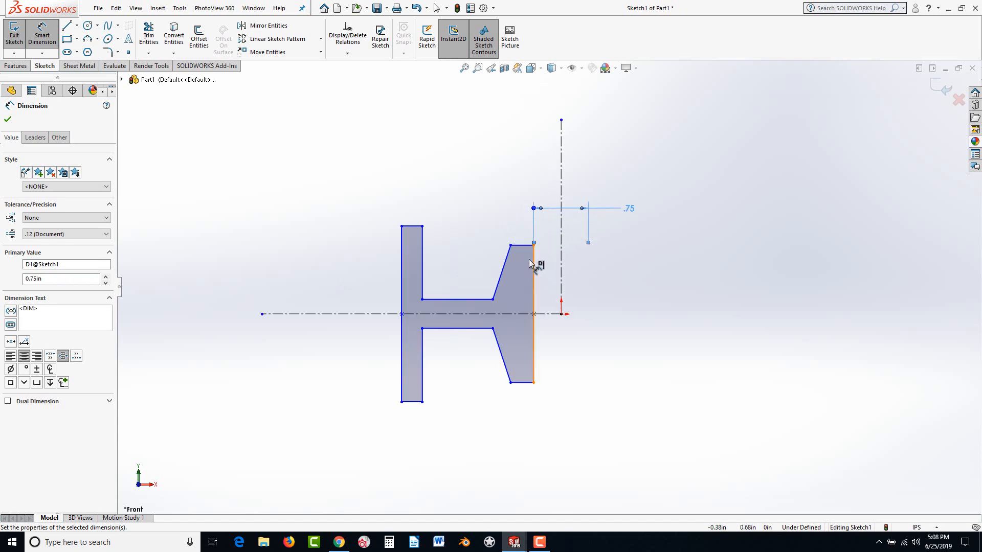
pyautogui.click(524, 248)
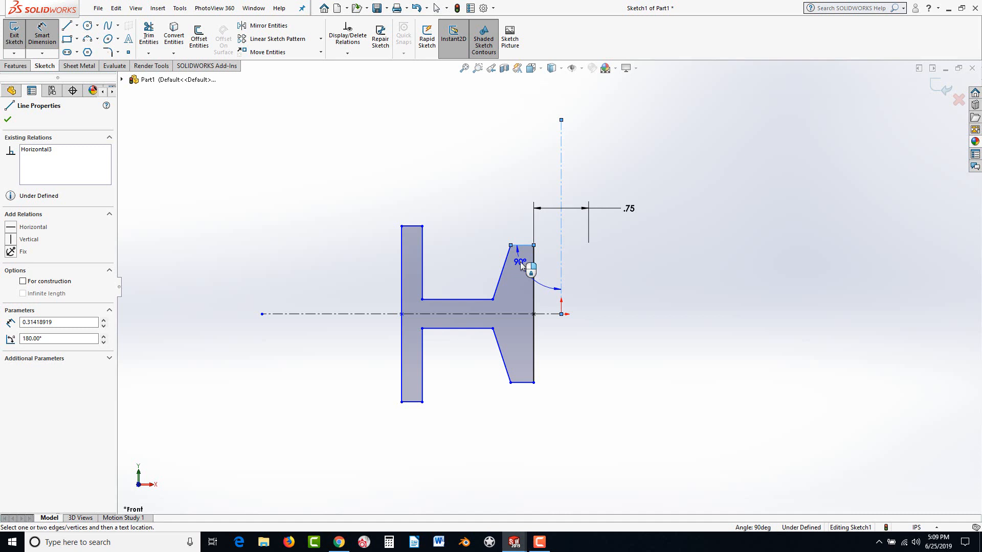
pyautogui.press('Escape')
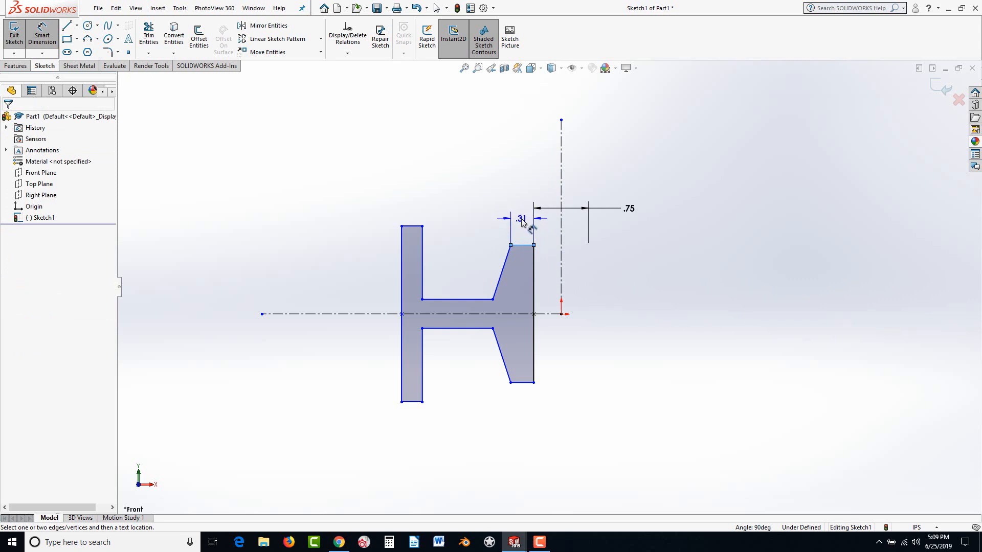
pyautogui.click(521, 219)
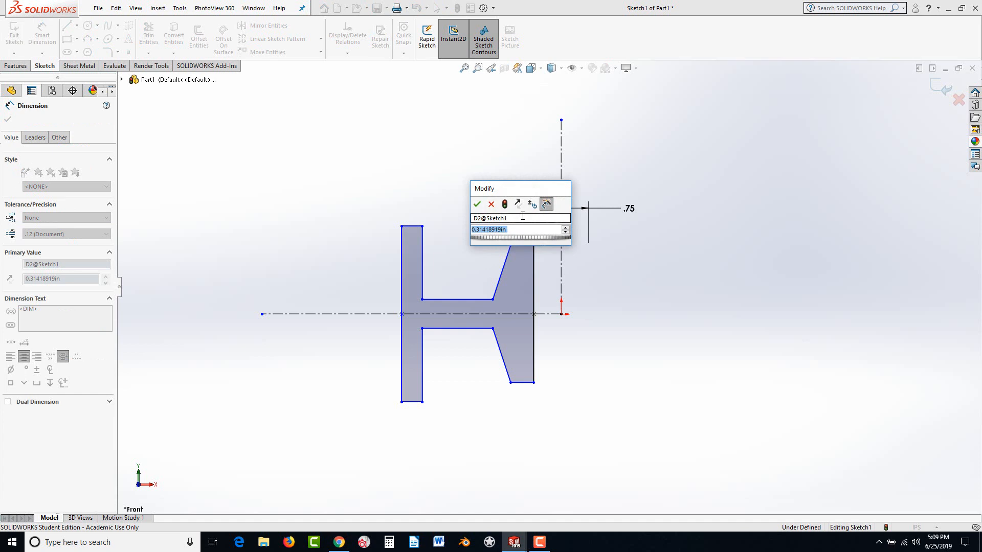
pyautogui.write('.4')
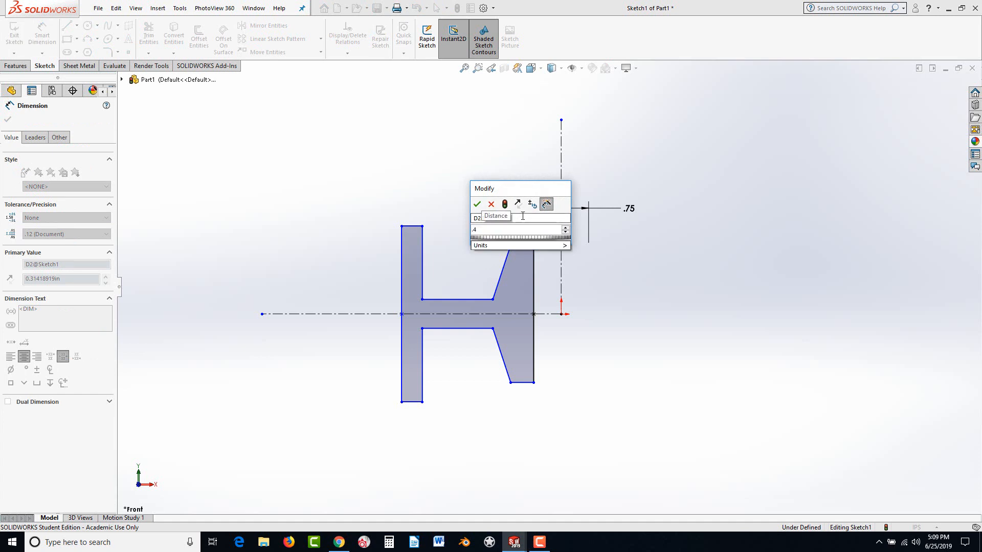
pyautogui.press('Return')
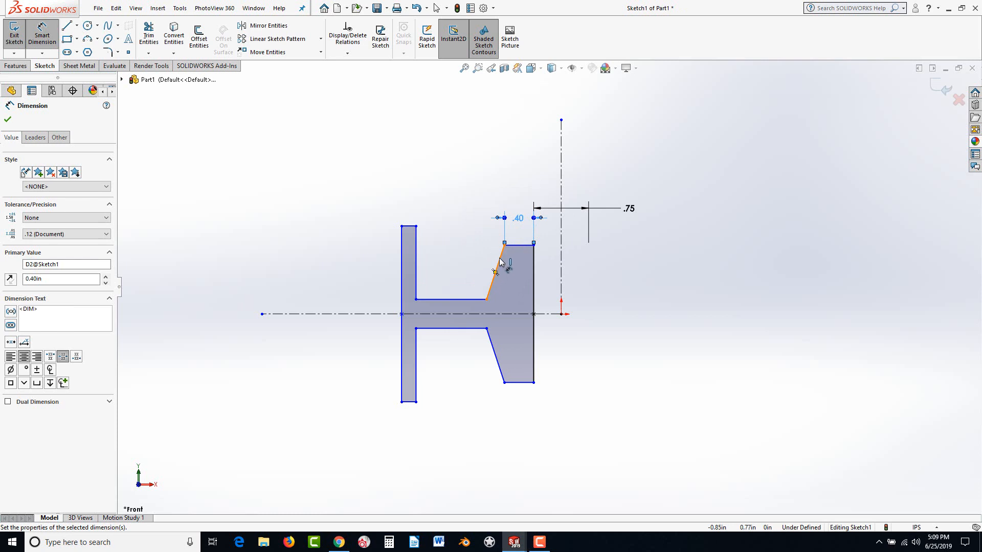
# Dimension the angle between the hub's upper slanted edge and its vertical inner edge to 18°
pyautogui.click(500, 262)
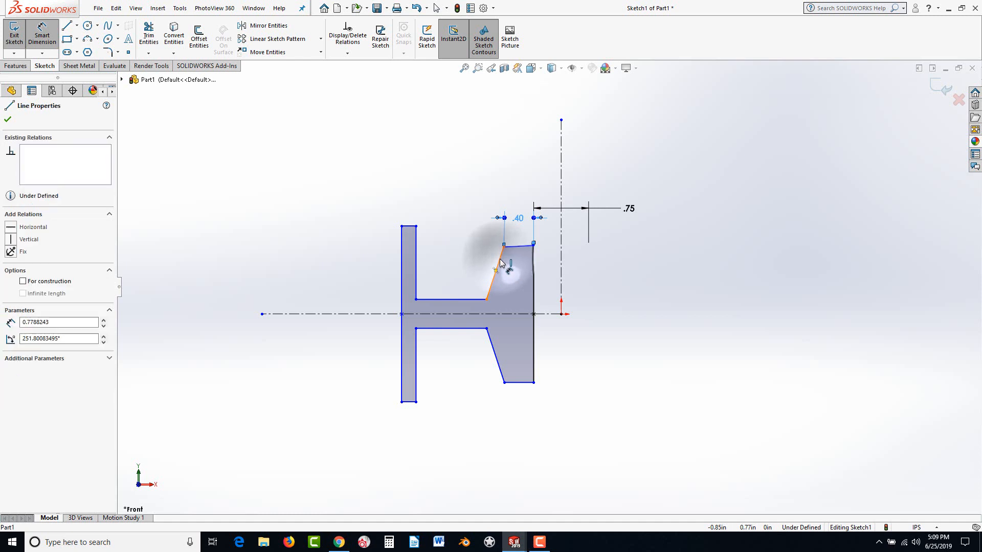
pyautogui.click(534, 276)
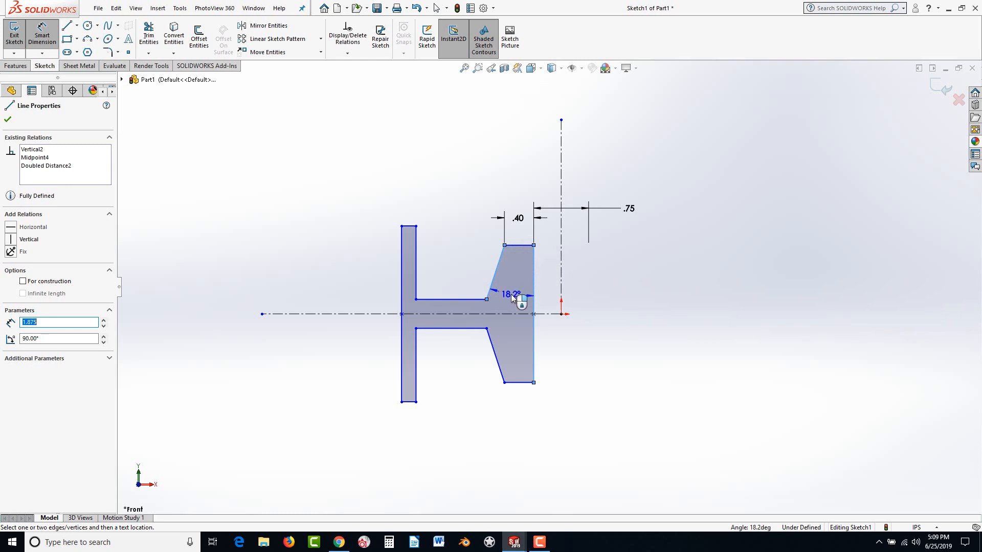
pyautogui.click(511, 293)
pyautogui.write('18')
pyautogui.press('Return')
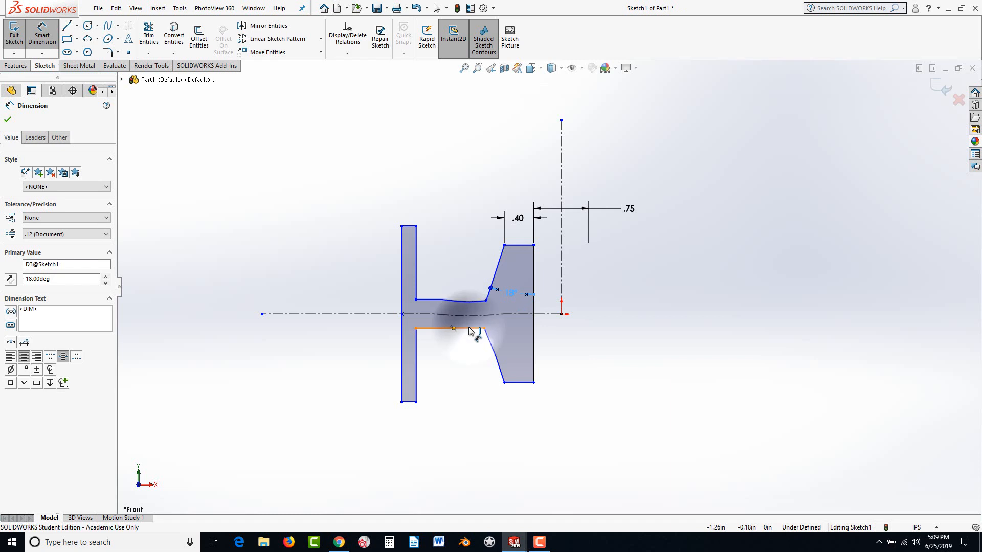
# Dimension the web's thickness between its upper and lower horizontal edges to 0.25 in
pyautogui.click(470, 329)
pyautogui.click(451, 300)
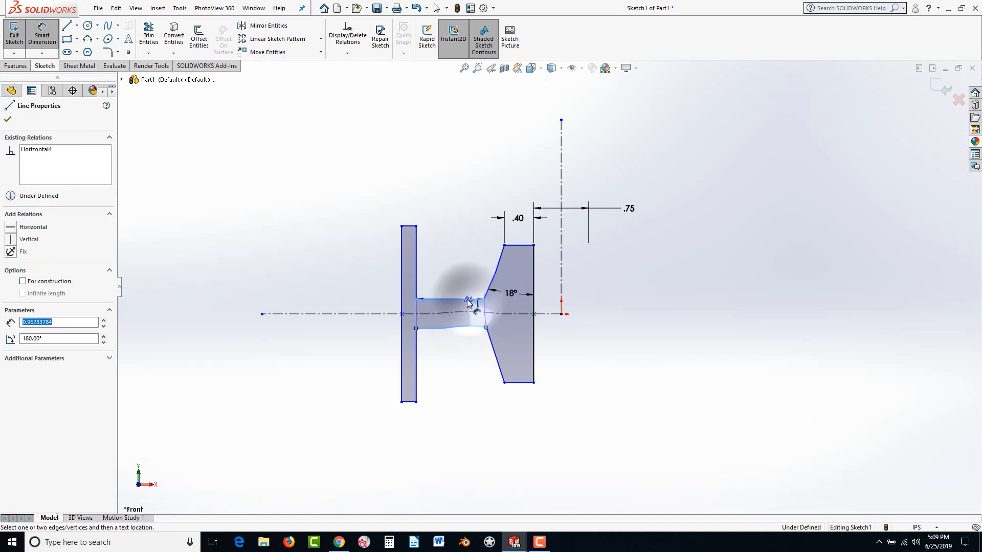
pyautogui.click(374, 345)
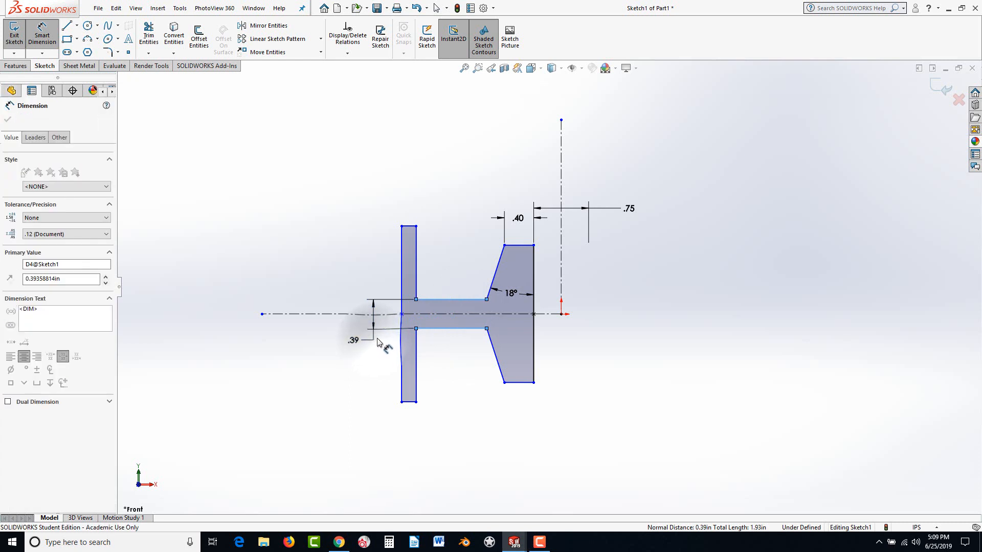
pyautogui.write('.25')
pyautogui.press('Return')
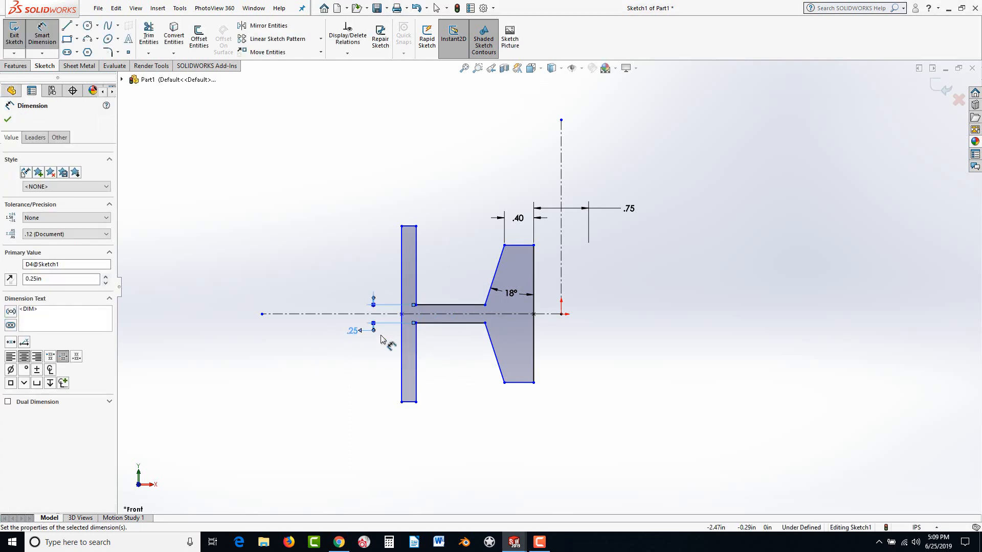
# Dimension the top edge of the rim section to a thickness of 0.25 in
pyautogui.click(408, 227)
pyautogui.click(440, 209)
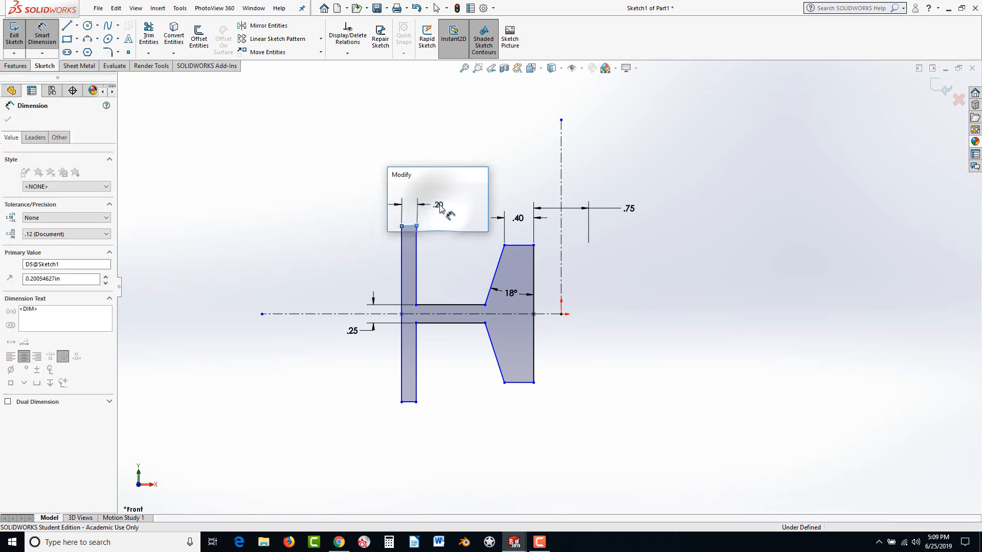
pyautogui.write('.25')
pyautogui.press('Return')
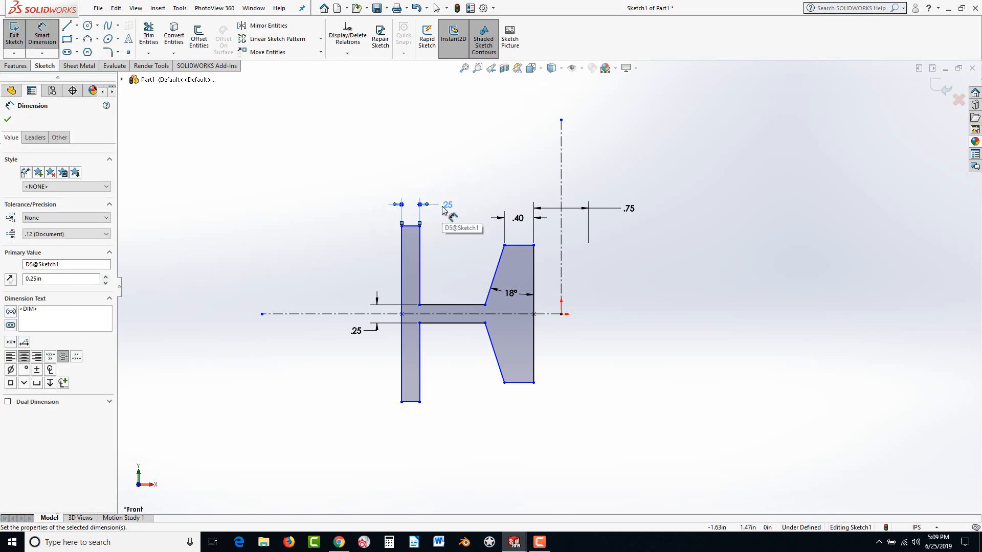
# Dimension the rim's outer vertical edge across the vertical centerline as a doubled diameter distance of 5 in
pyautogui.click(402, 262)
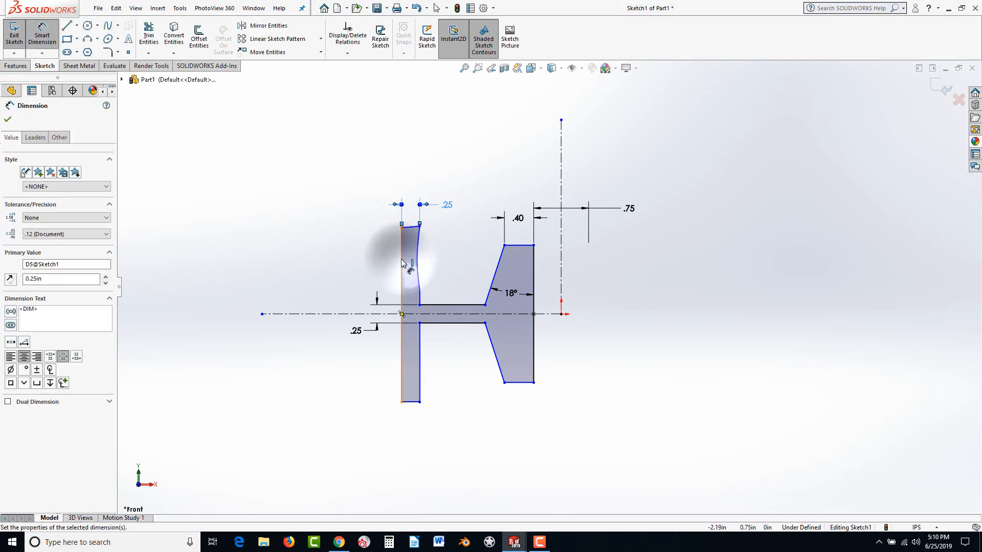
pyautogui.click(561, 190)
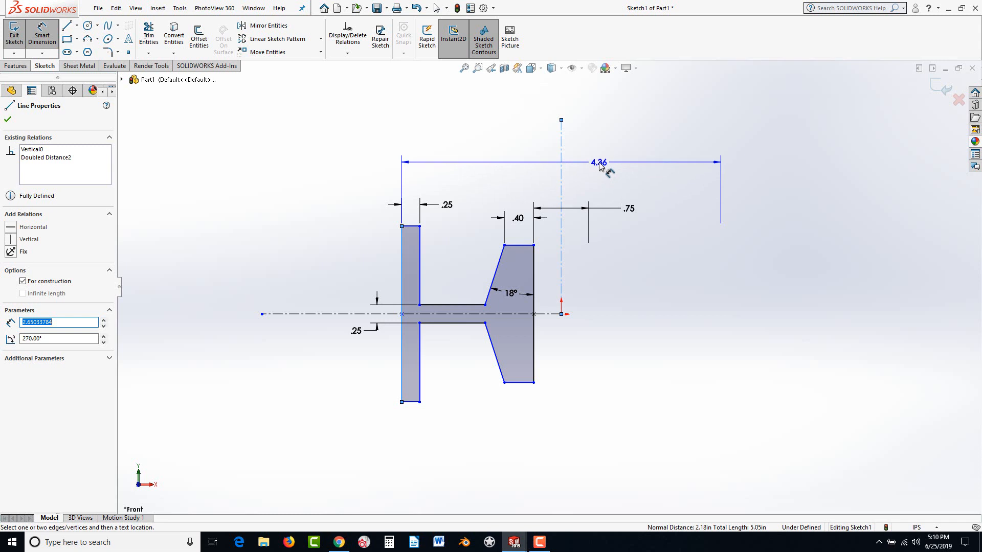
pyautogui.doubleClick(599, 163)
pyautogui.write('5')
pyautogui.press('Return')
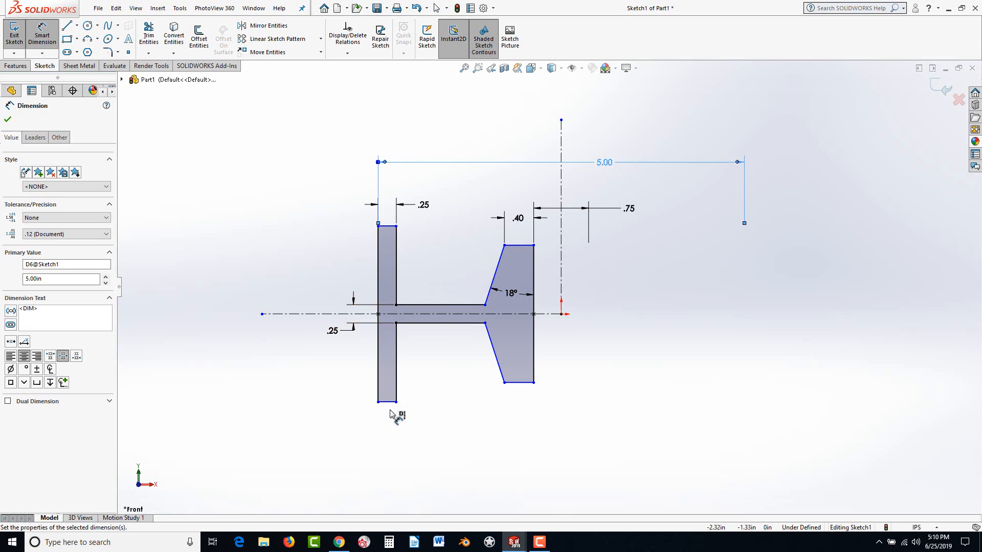
# Dimension the full height of the rim's outer vertical edge to 2.00 in
pyautogui.click(381, 353)
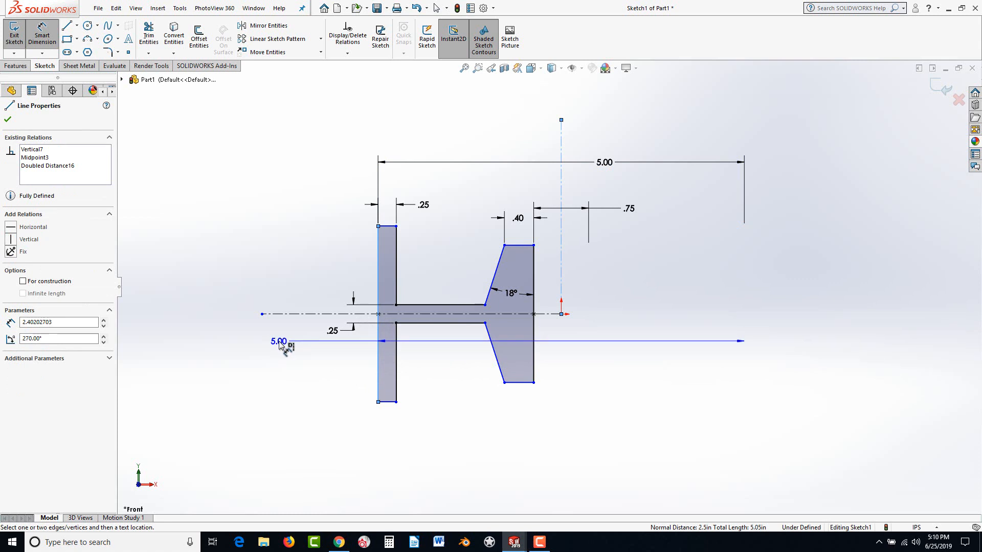
pyautogui.press('Escape')
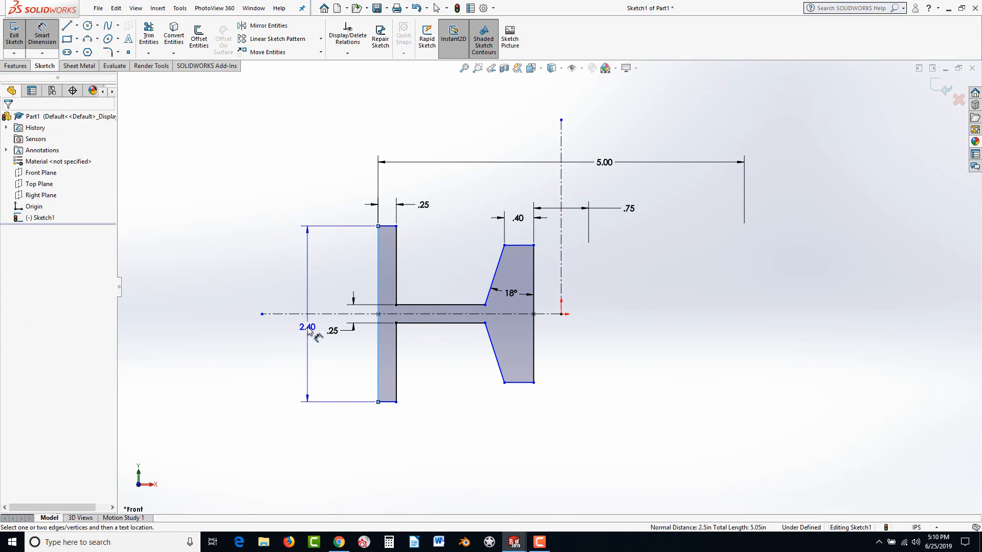
pyautogui.click(308, 330)
pyautogui.press('Return')
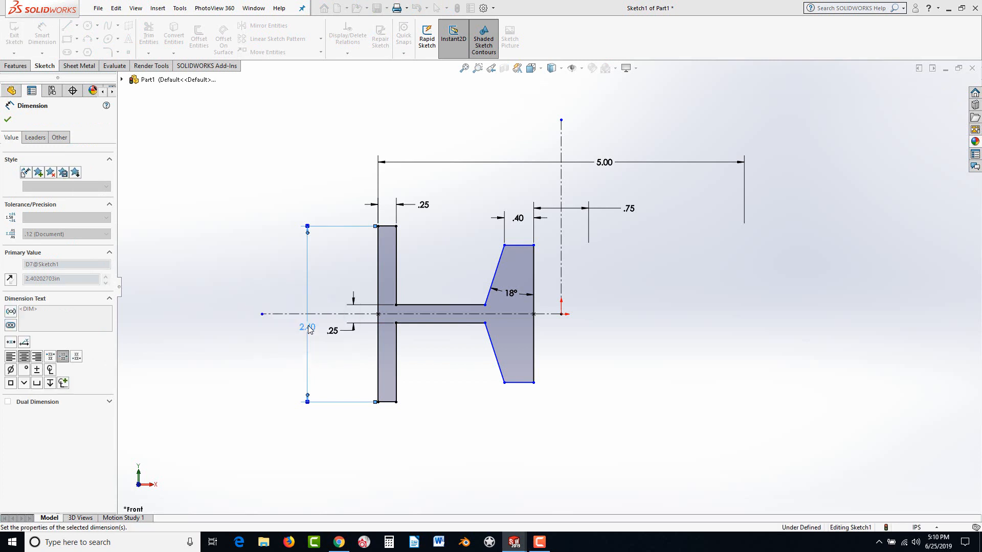
# Dimension the upper corner where web meets hub across the vertical centerline as a doubled diameter distance of 2.00 in
pyautogui.click(485, 306)
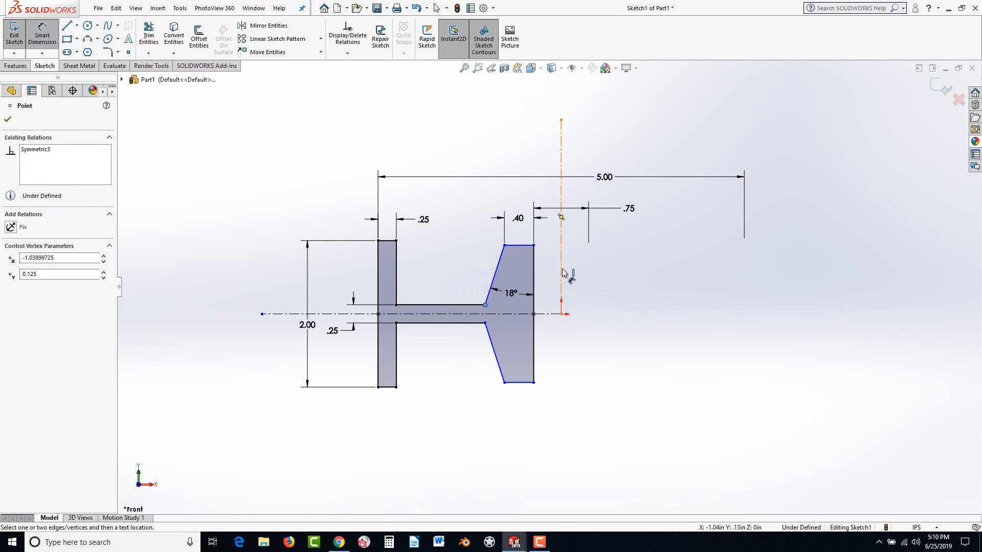
pyautogui.click(562, 273)
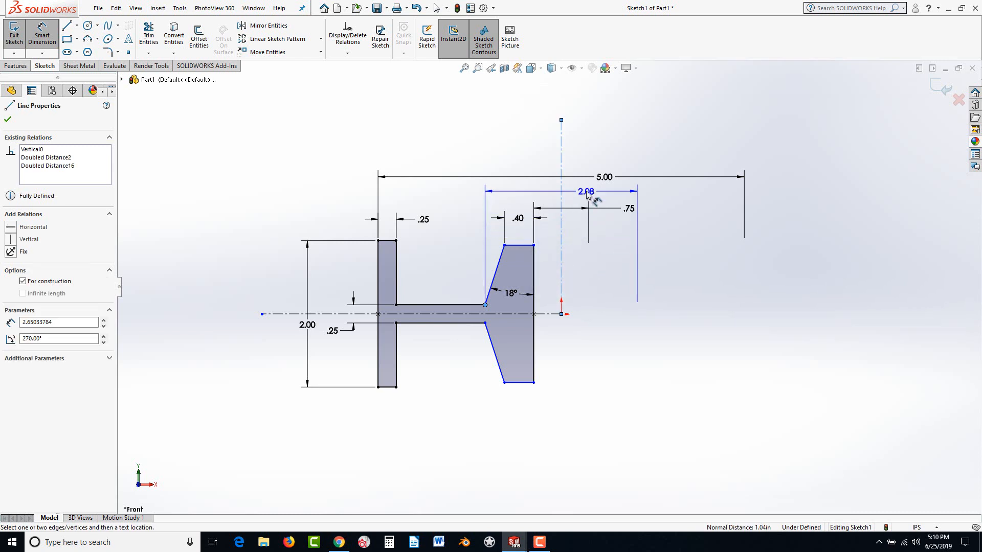
pyautogui.click(588, 194)
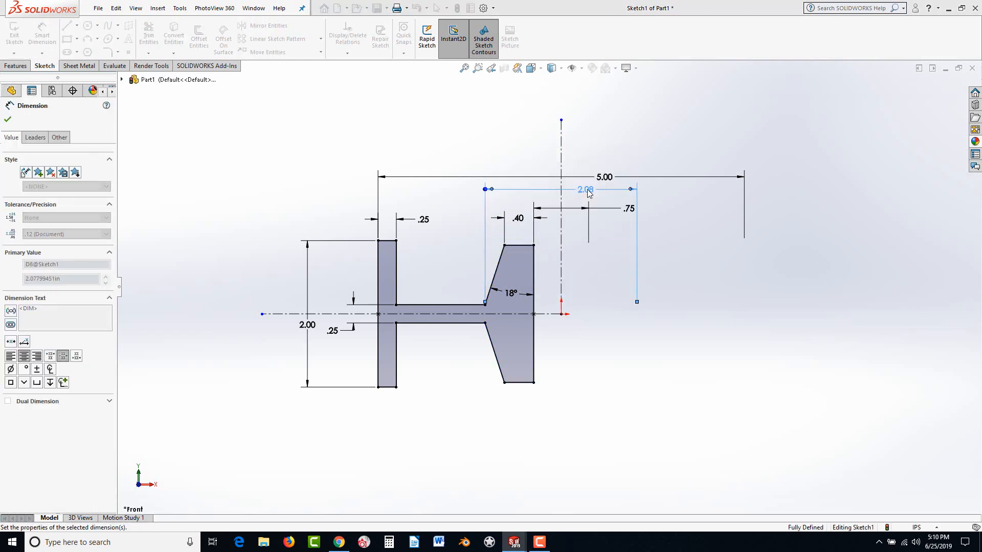
pyautogui.click(602, 254)
# Rearrange the 5.00, 2.00 and .75 in dimensions above the profile, stacking their texts on the vertical centerline
pyautogui.moveTo(607, 175); pyautogui.dragTo(568, 147)
pyautogui.moveTo(587, 189); pyautogui.dragTo(562, 171)
pyautogui.moveTo(632, 217); pyautogui.dragTo(566, 195)
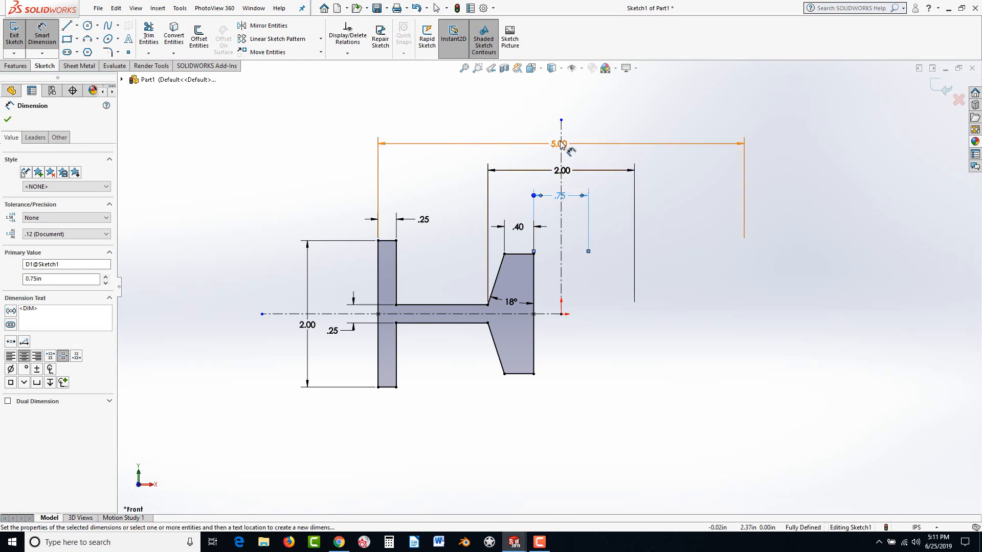
pyautogui.moveTo(561, 144)
pyautogui.mouseDown()
pyautogui.moveTo(576, 147)
pyautogui.moveTo(566, 146)
pyautogui.mouseUp()
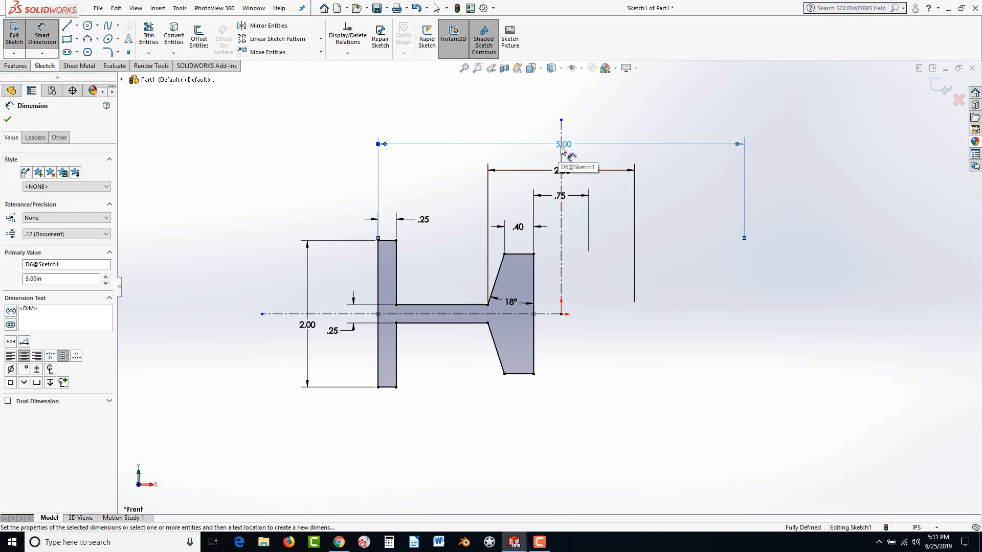
# Add a diameter symbol to the 5.00, 2.00 and .75 in dimensions that span the vertical centerline
pyautogui.click(10, 369)
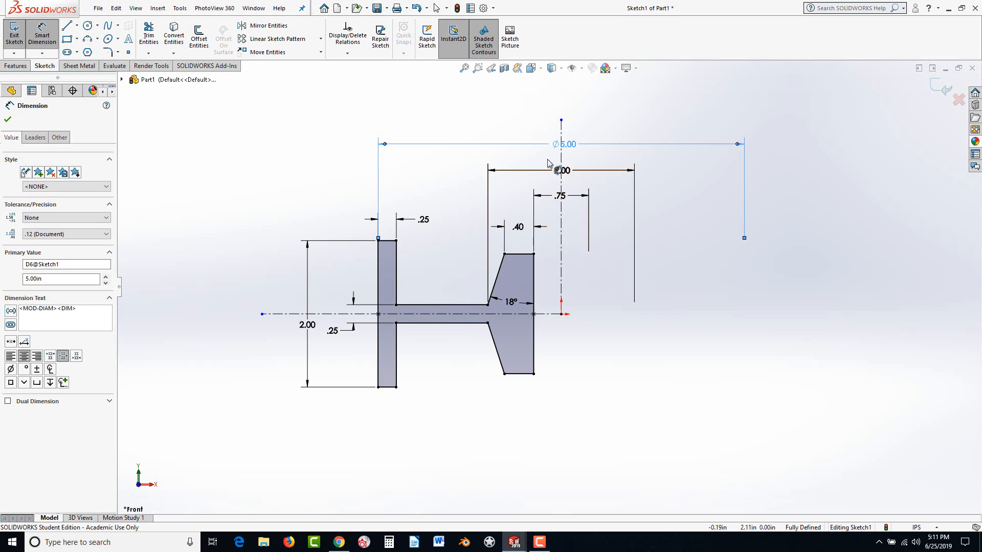
pyautogui.moveTo(548, 159); pyautogui.dragTo(575, 207)
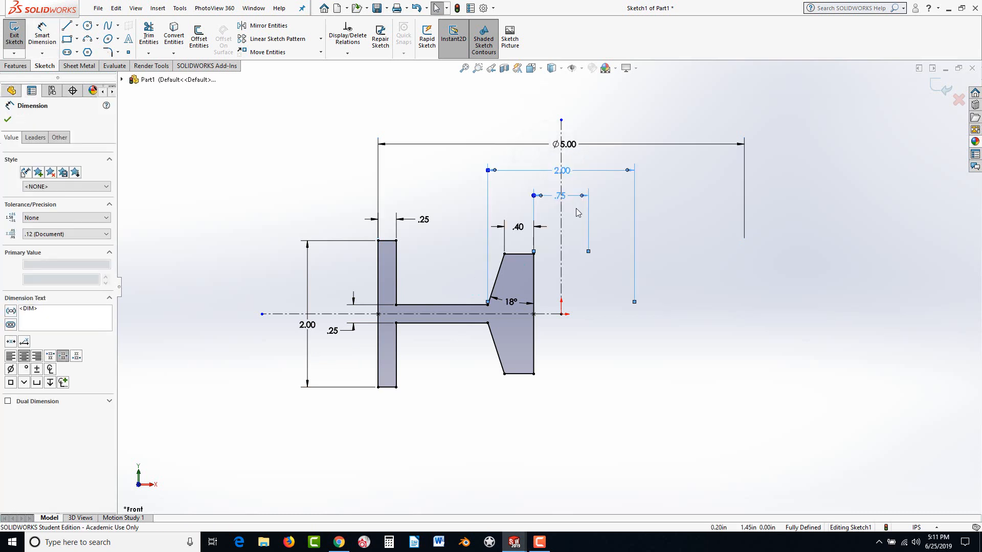
pyautogui.click(11, 369)
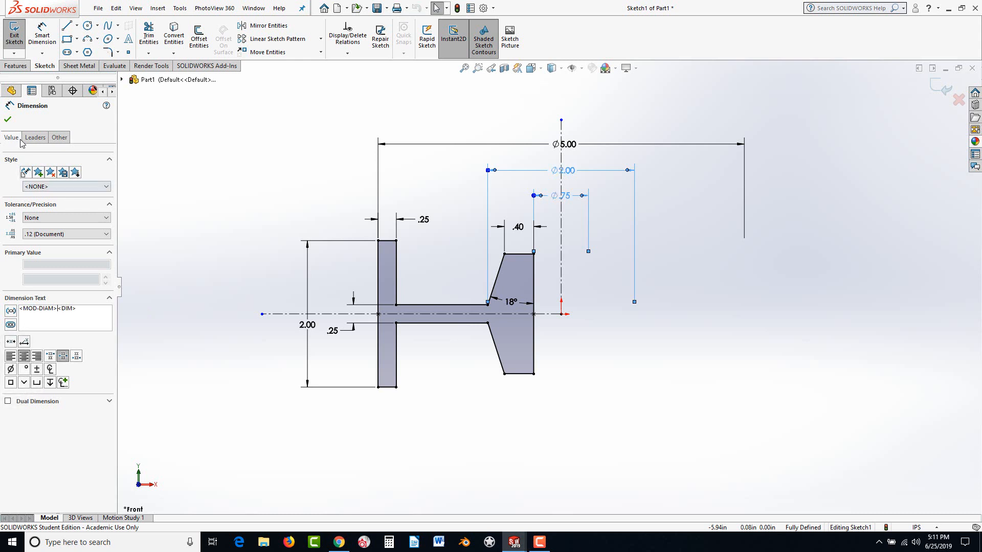
pyautogui.click(8, 119)
pyautogui.click(218, 130)
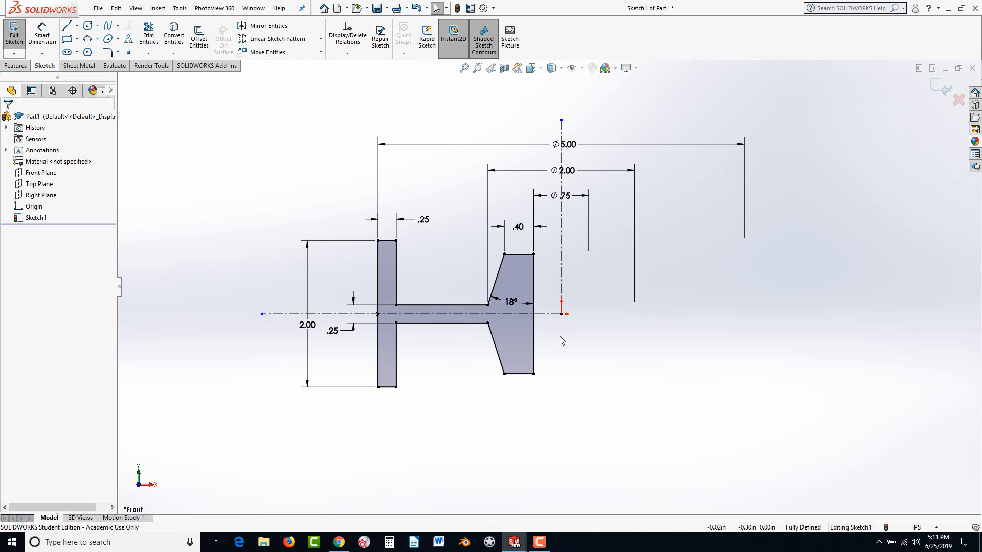
# Revolve the rim profile 360 degrees about the vertical centerline into a solid
pyautogui.click(561, 240)
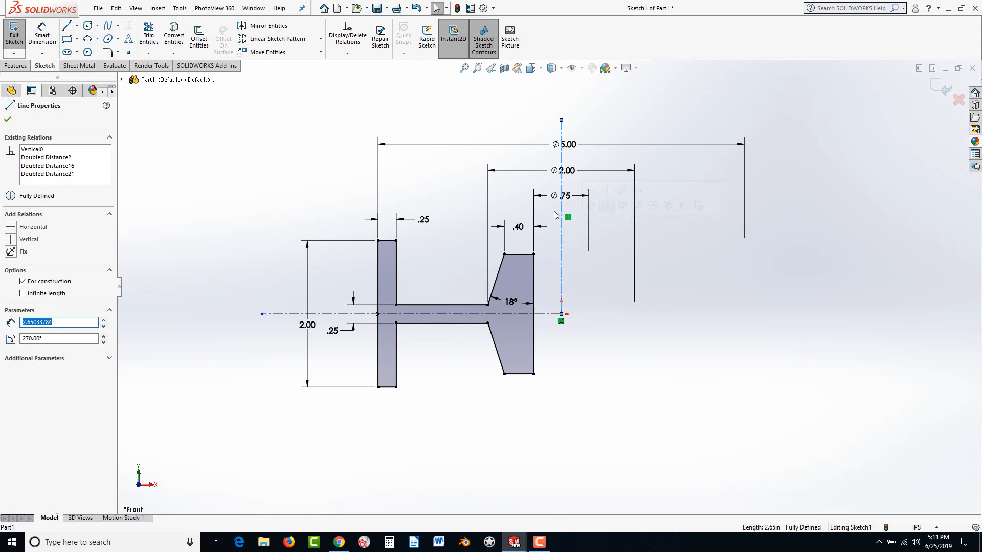
pyautogui.click(17, 65)
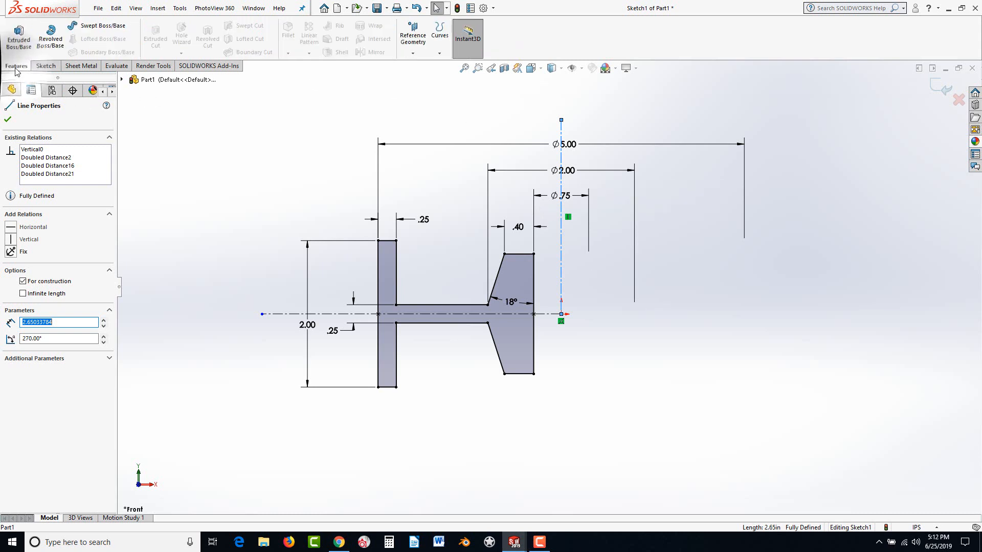
pyautogui.click(51, 41)
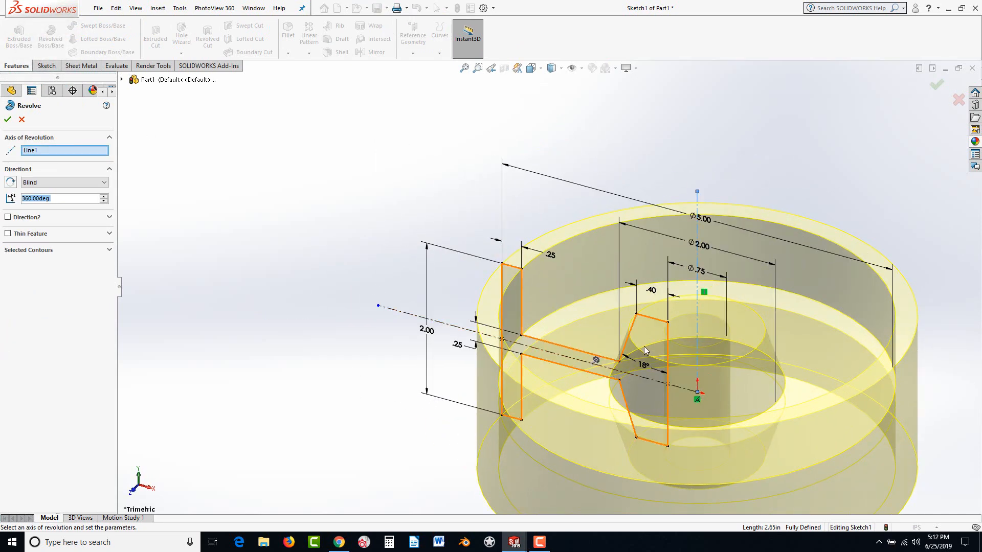
pyautogui.click(9, 121)
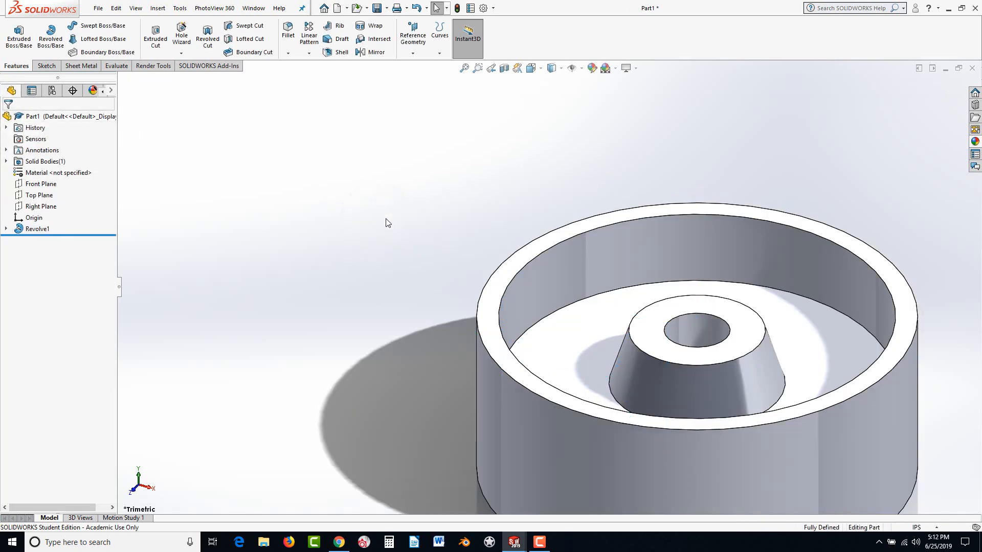
pyautogui.press('f')
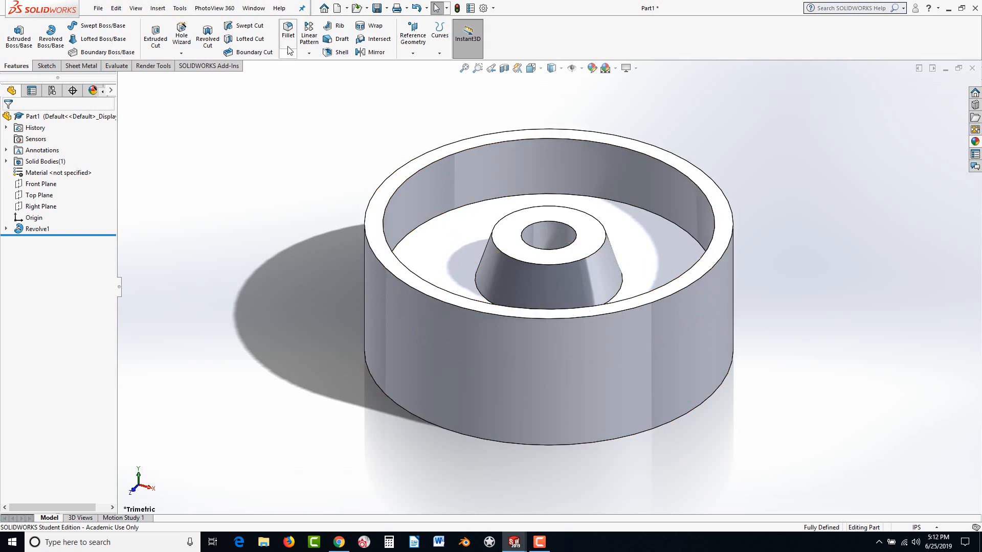
pyautogui.click(539, 543)
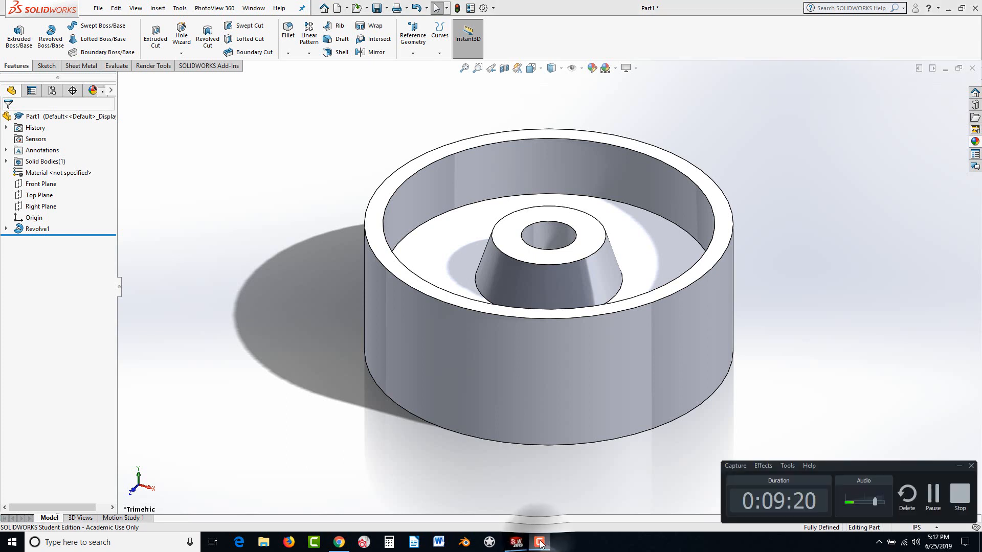
pyautogui.click(933, 495)
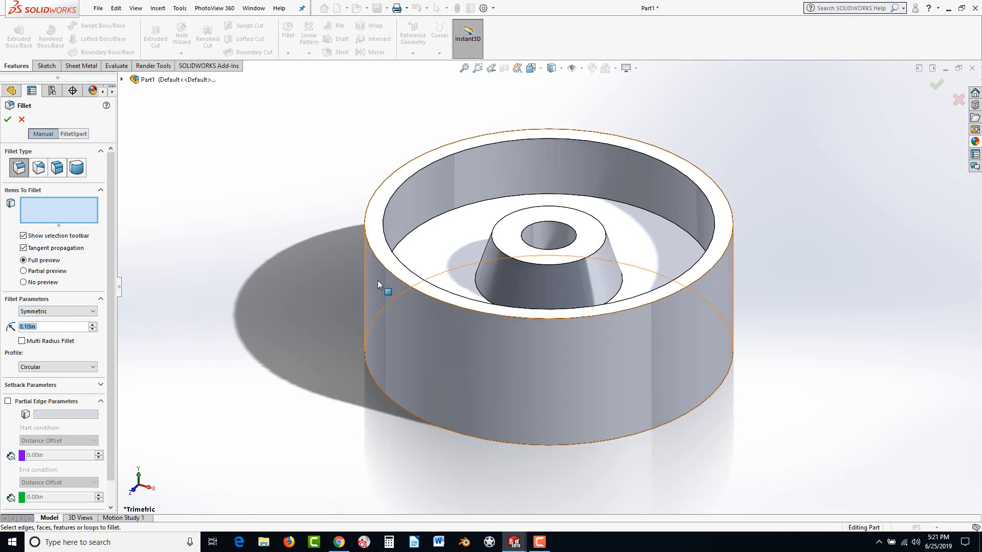
# Fillet both edges of the rim's upper lip, its lower lip face and both conical hub faces with a 0.10 in radius
pyautogui.click(367, 228)
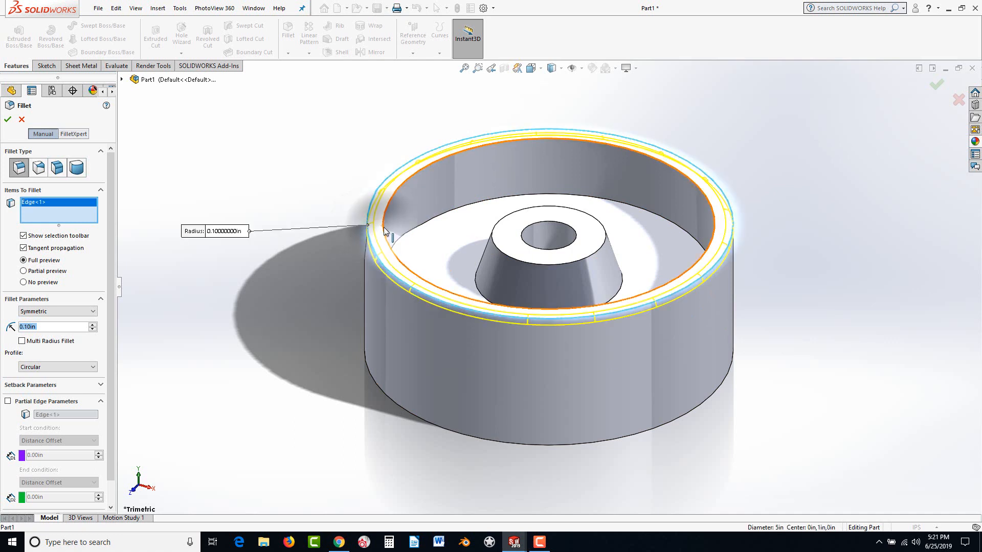
pyautogui.click(384, 230)
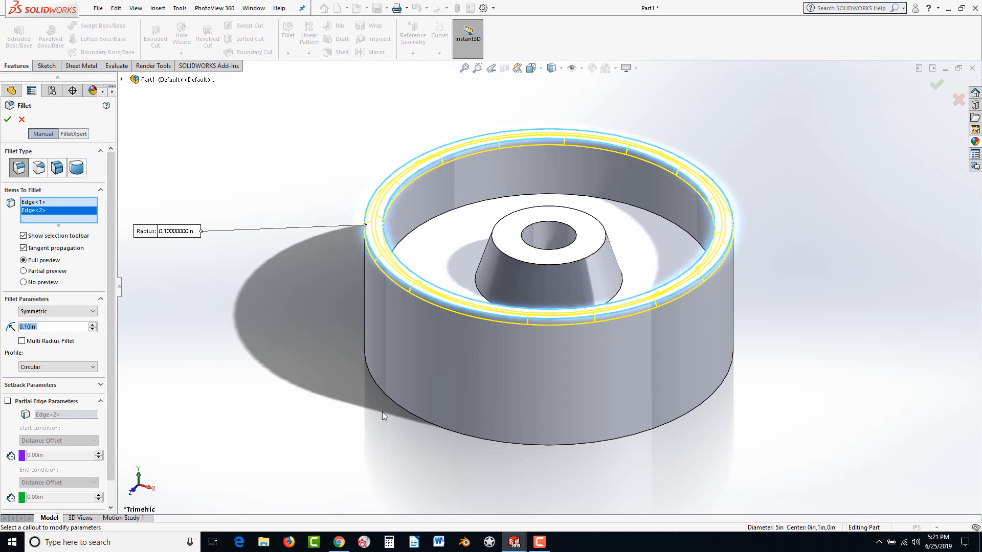
pyautogui.moveTo(382, 412); pyautogui.dragTo(387, 209, button='middle')
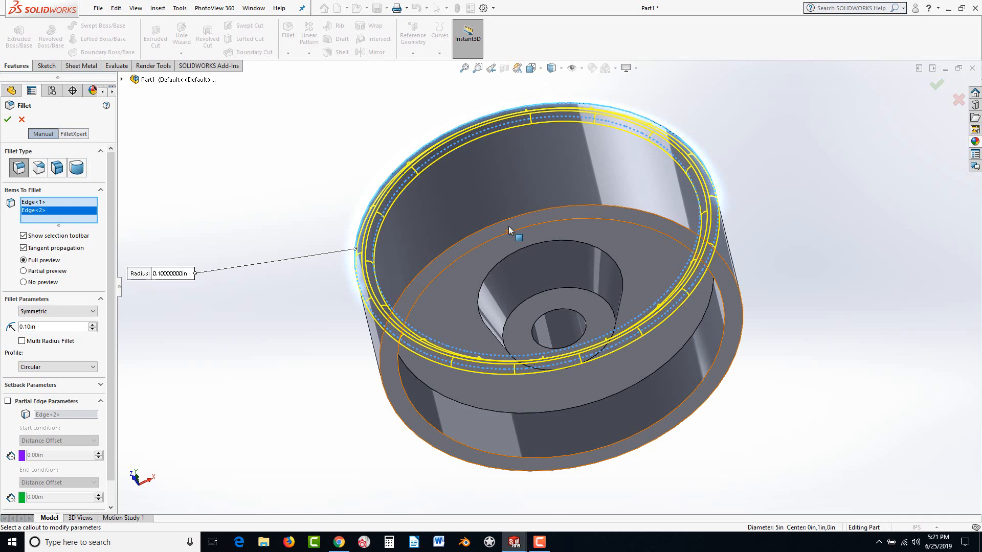
pyautogui.click(508, 226)
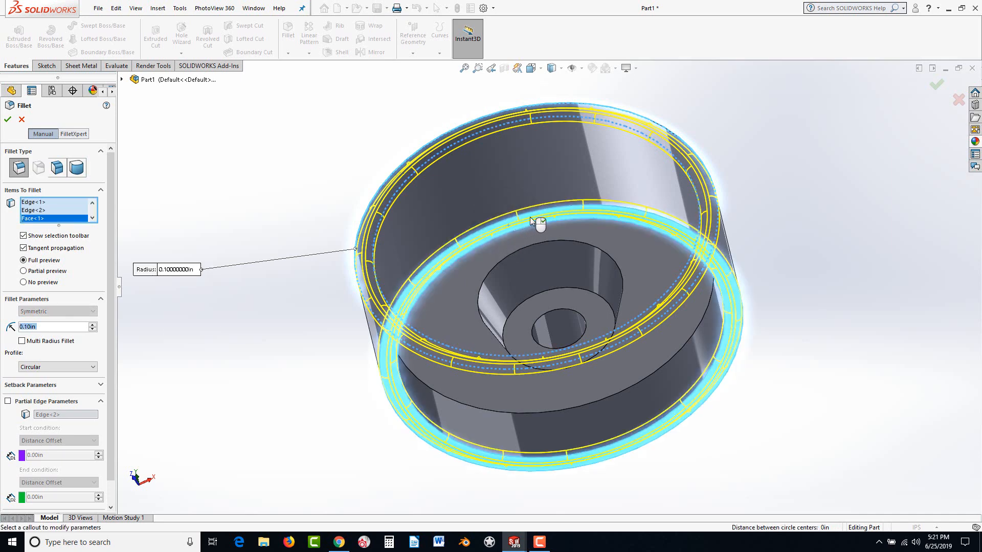
pyautogui.moveTo(237, 220); pyautogui.dragTo(248, 447, button='middle')
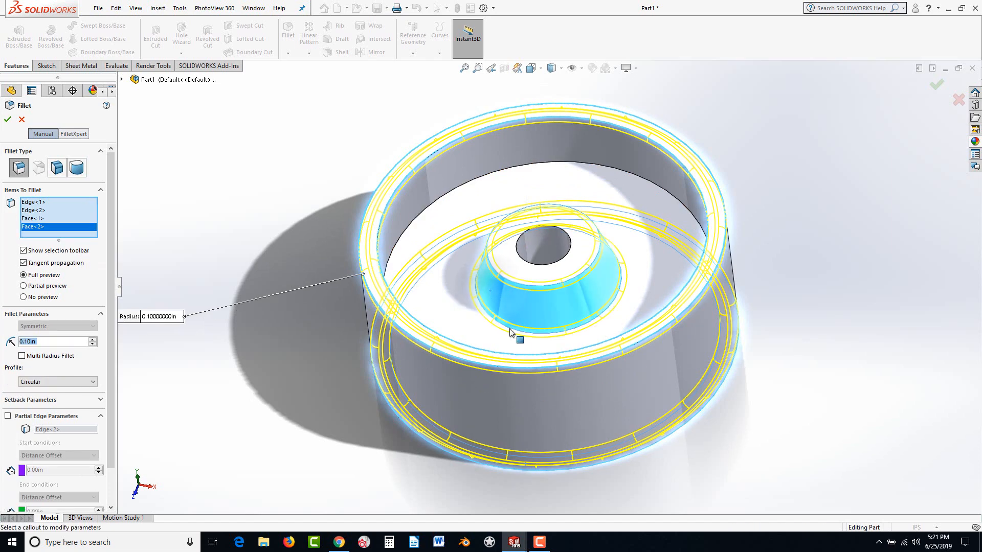
pyautogui.moveTo(379, 392); pyautogui.dragTo(370, 196, button='middle')
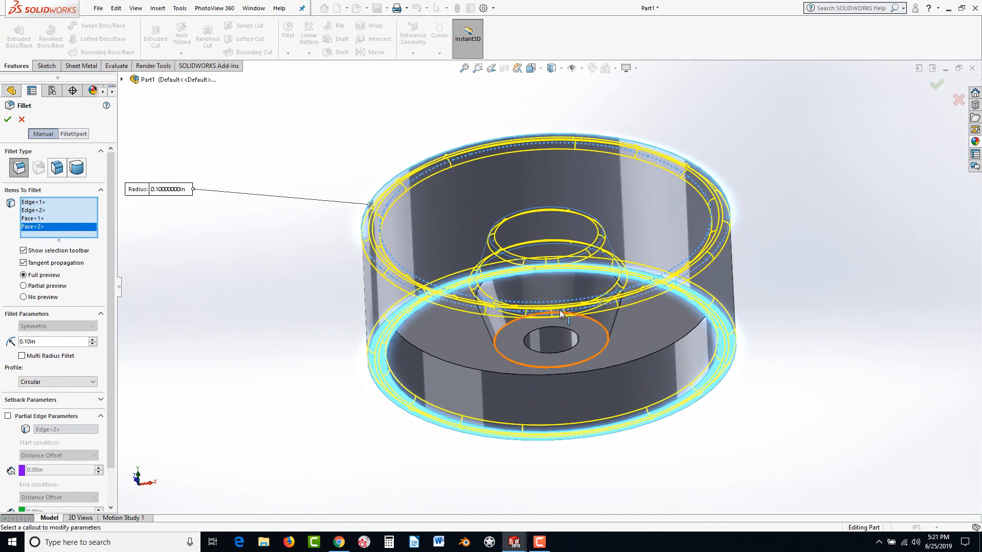
pyautogui.click(553, 290)
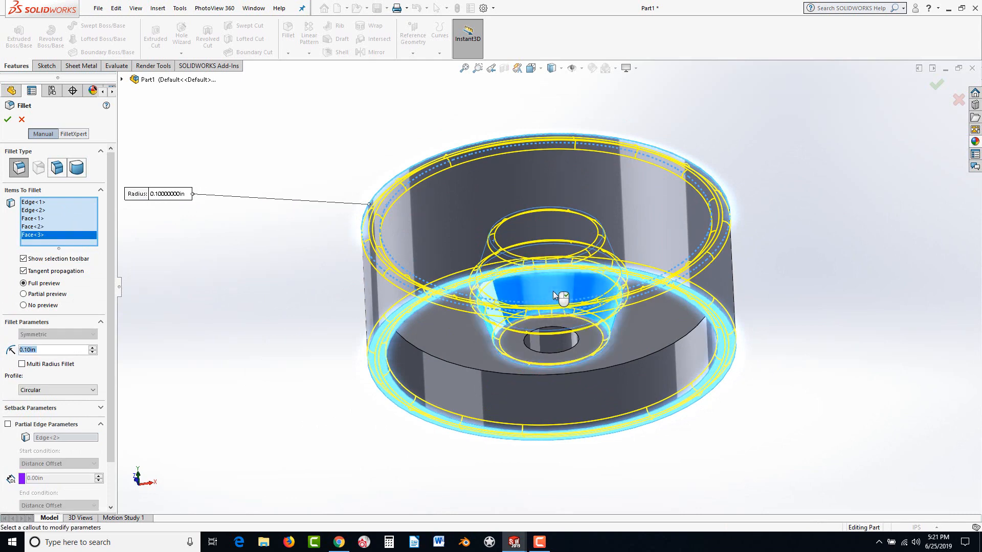
pyautogui.click(7, 119)
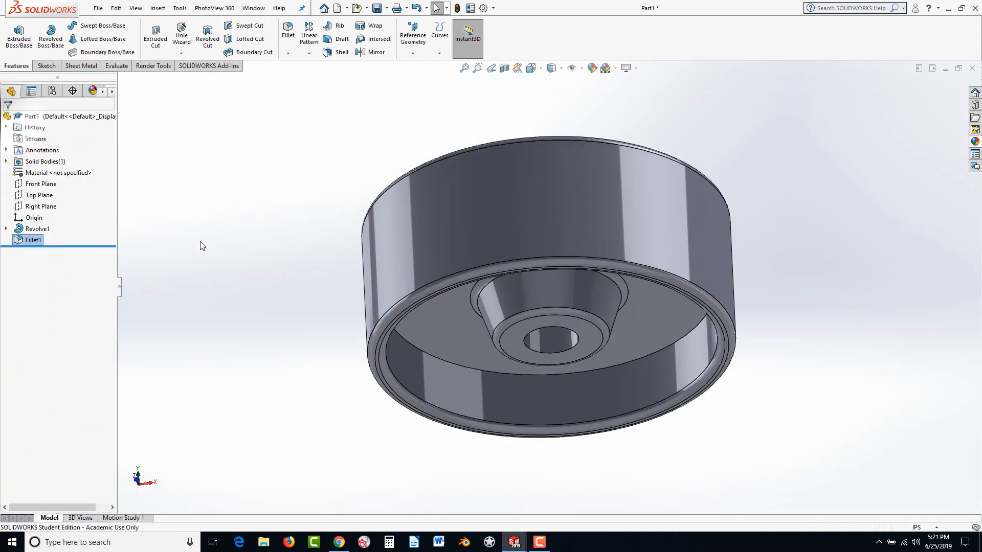
# Fillet the edges where the web meets the rim's inner wall, on both sides, with a 0.50 in radius
pyautogui.moveTo(201, 244); pyautogui.dragTo(268, 461, button='middle')
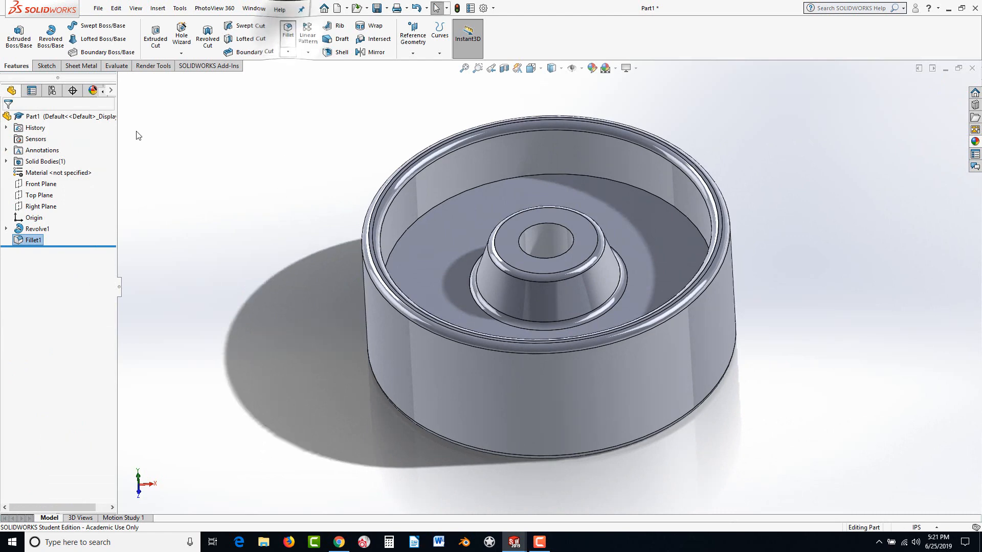
pyautogui.click(288, 31)
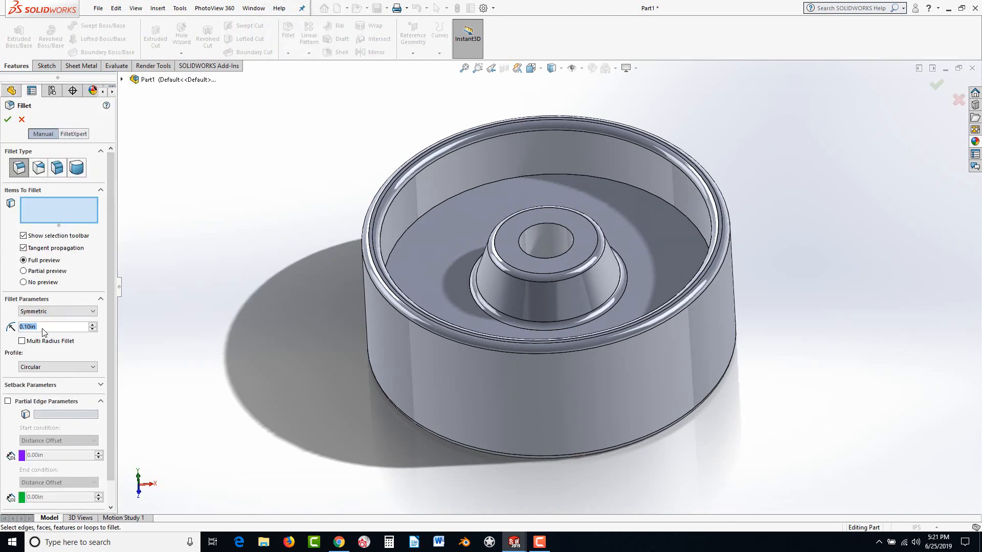
pyautogui.write('0.5')
pyautogui.press('Return')
pyautogui.click(464, 192)
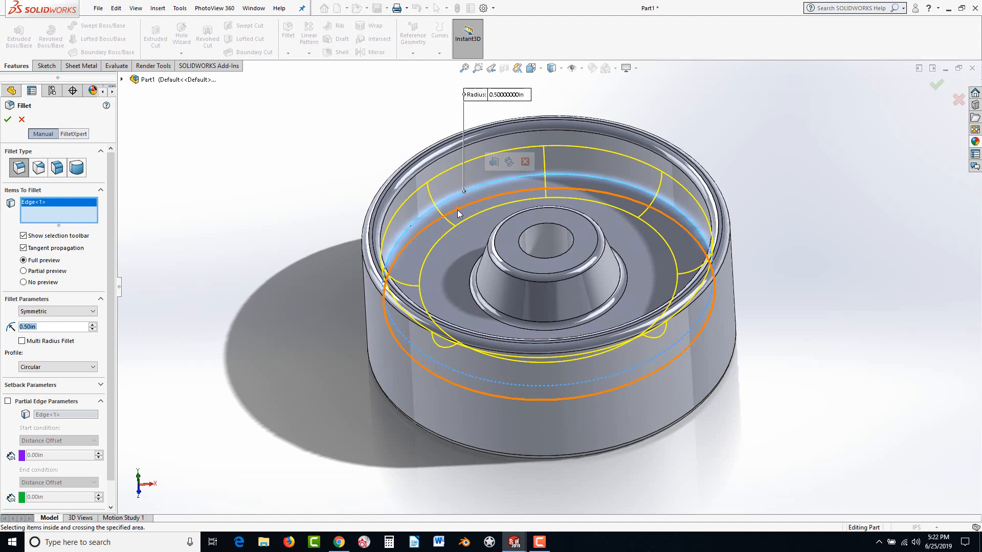
pyautogui.click(458, 209)
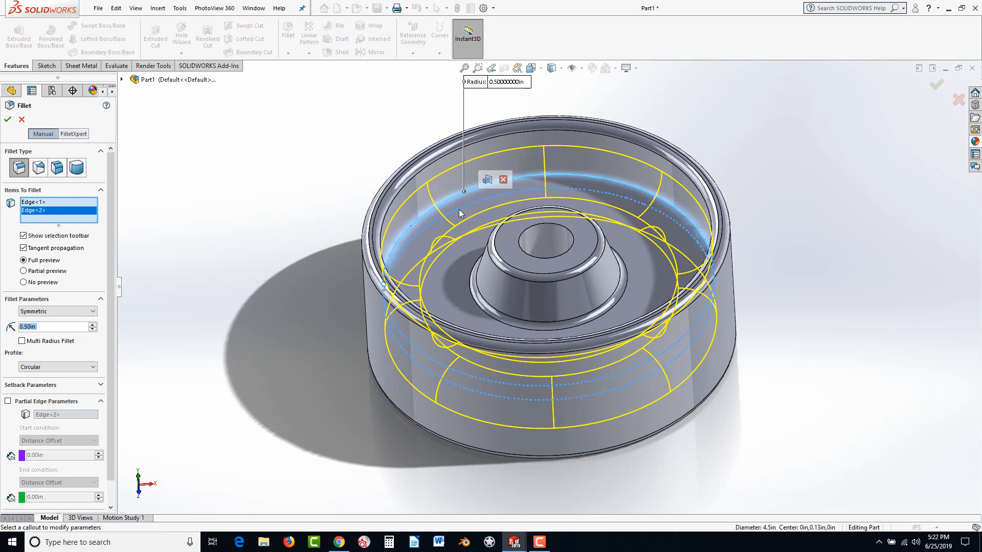
pyautogui.click(11, 120)
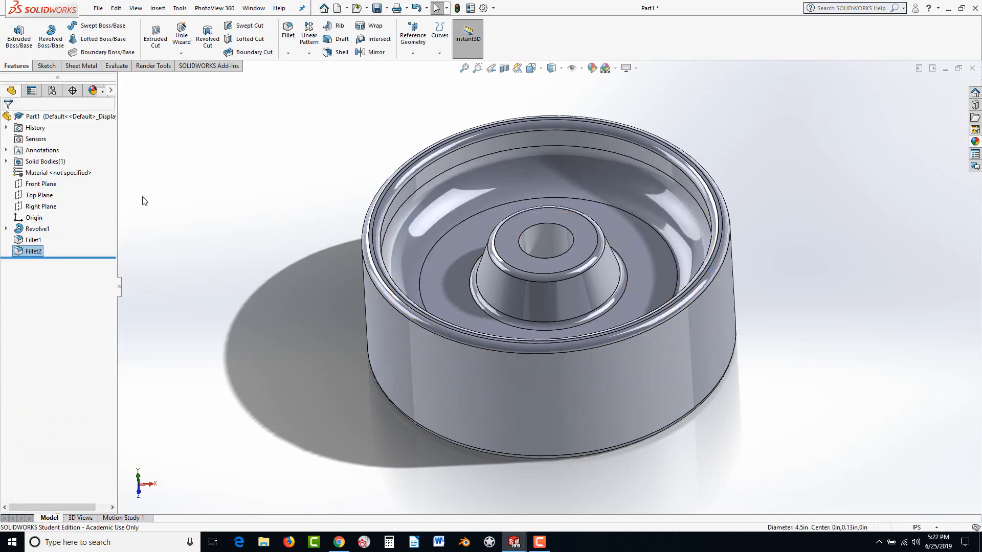
# Sketch a vertical line on the hub's top face plane, from the hub base fillet's outer edge to the 0.50 in fillet's inner edge
pyautogui.click(549, 214)
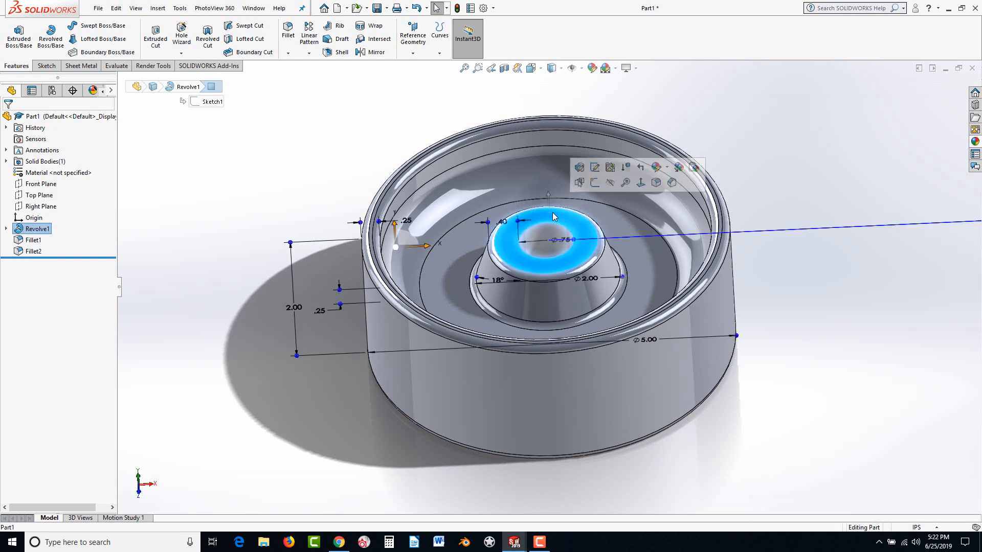
pyautogui.click(594, 183)
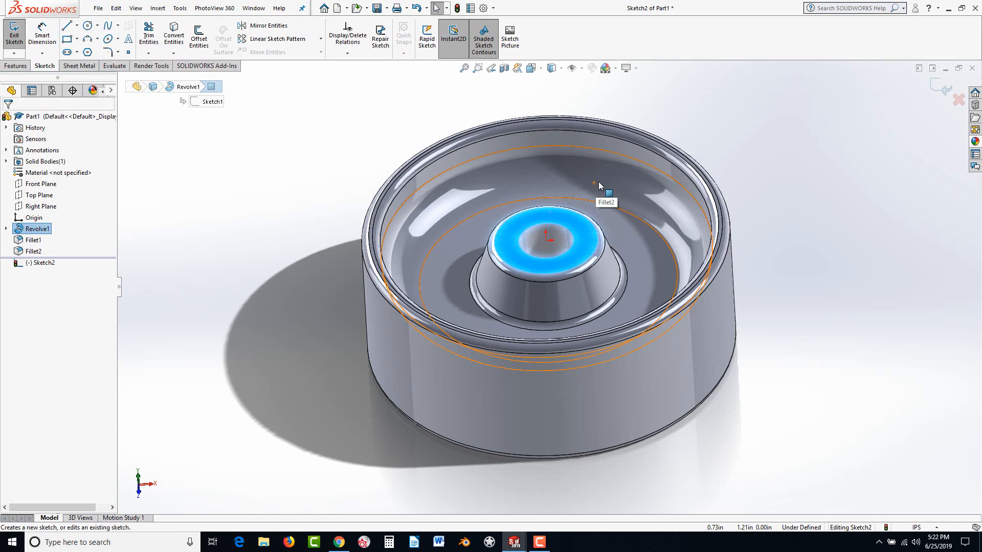
pyautogui.press('space')
pyautogui.click(456, 257)
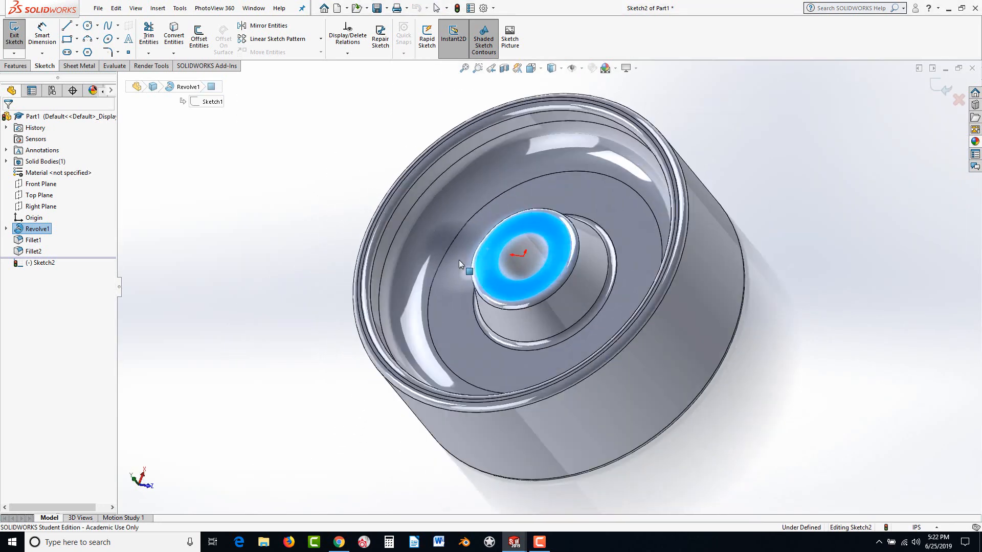
pyautogui.click(68, 27)
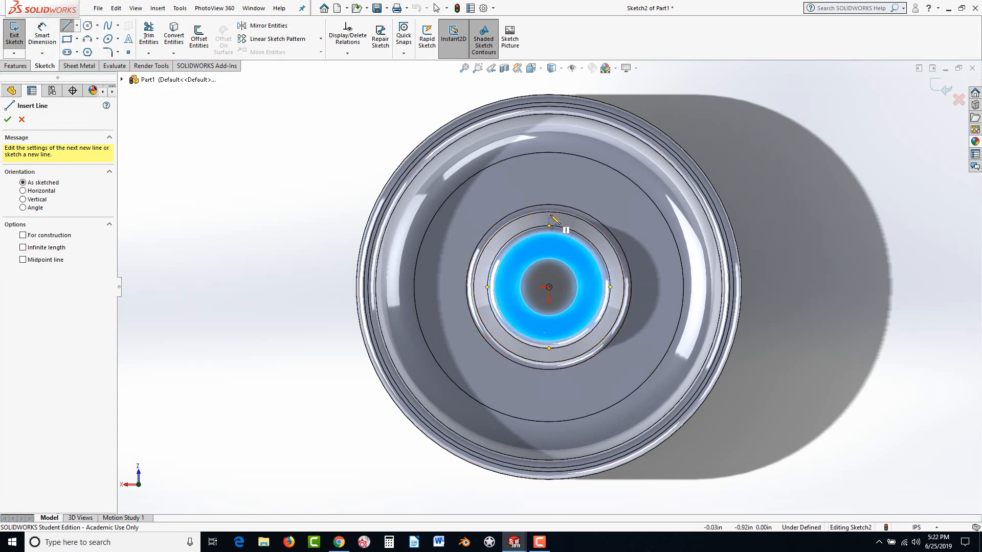
pyautogui.click(549, 204)
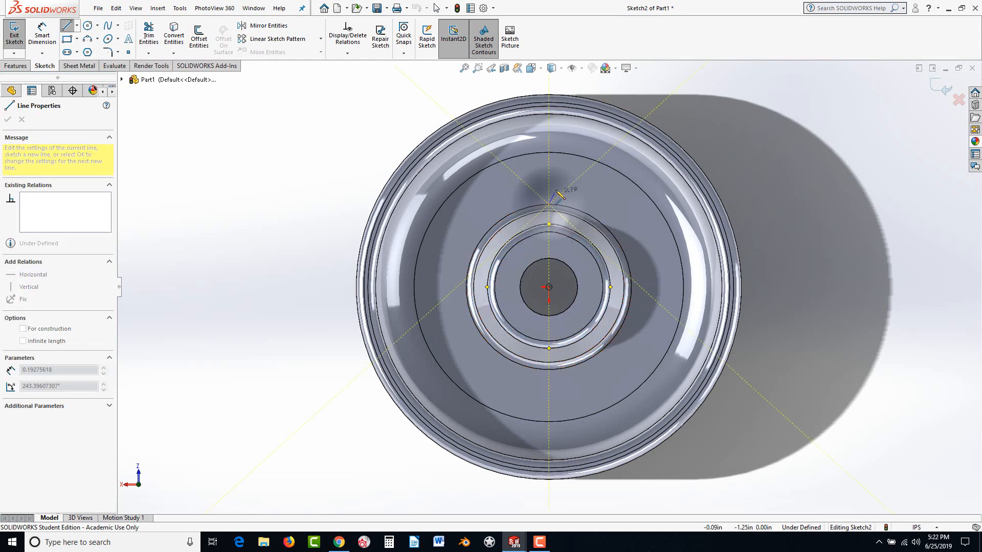
pyautogui.click(549, 152)
pyautogui.press('Escape')
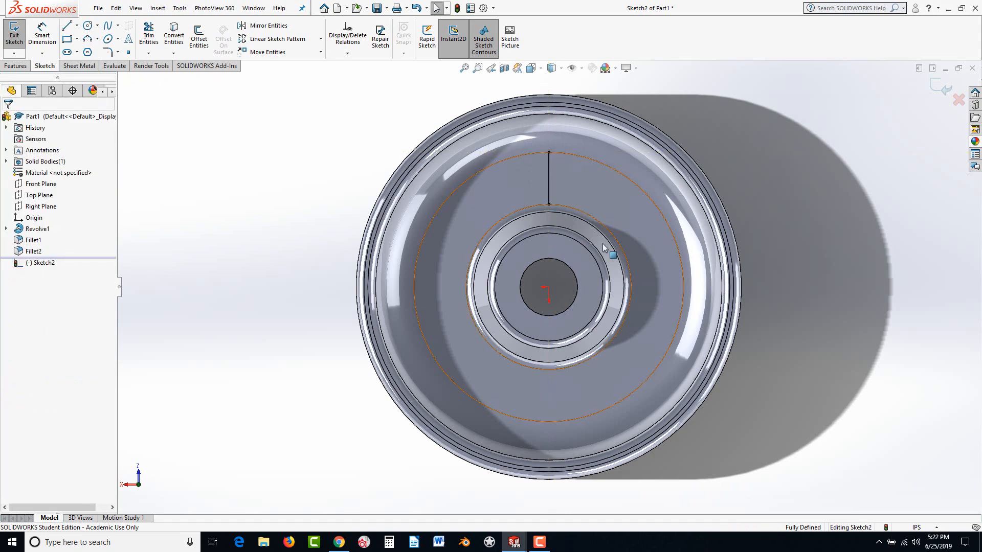
# Examine the sketched line's height relative to the hub's top face and the web face
pyautogui.moveTo(599, 249); pyautogui.dragTo(593, 148, button='middle')
pyautogui.scroll(-4, 593, 149)
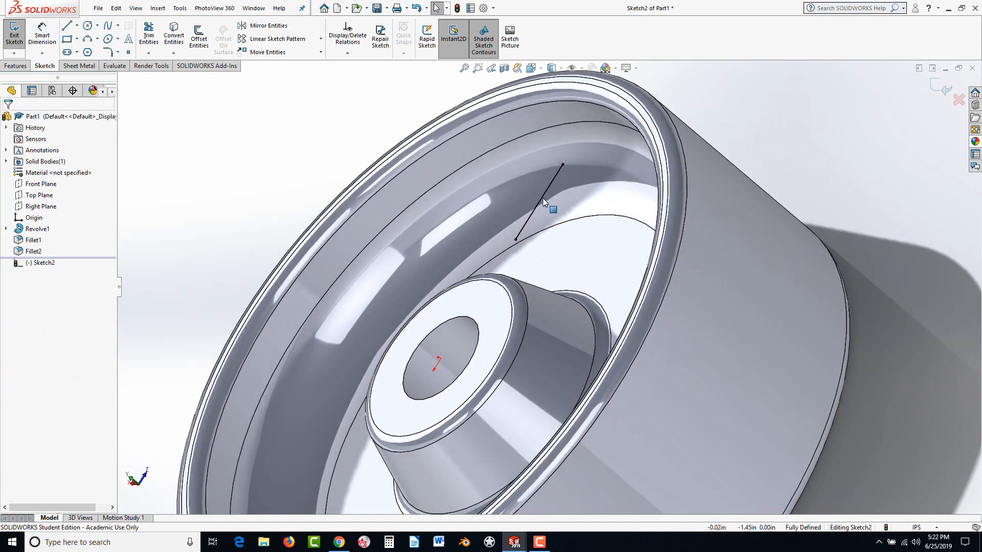
pyautogui.click(477, 301)
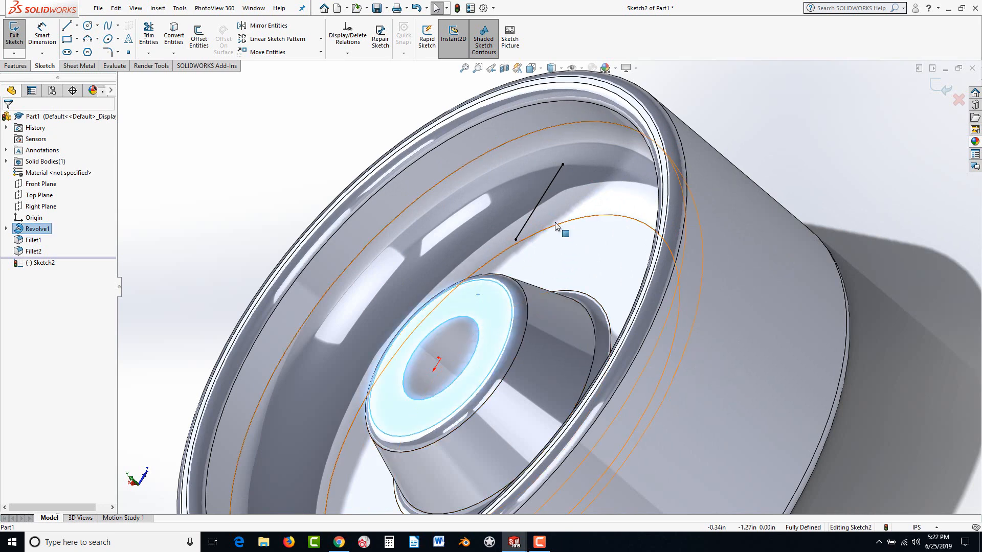
pyautogui.click(606, 256)
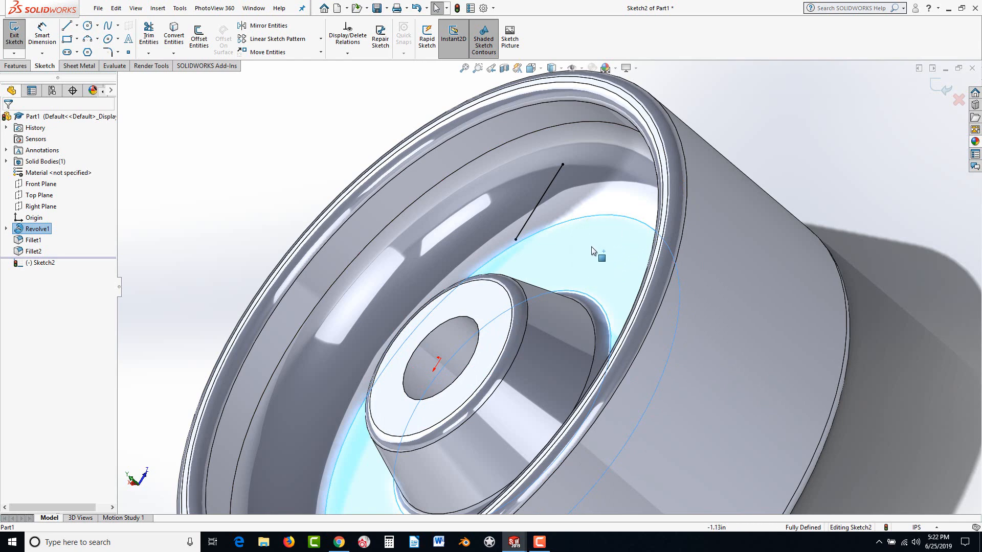
pyautogui.click(488, 307)
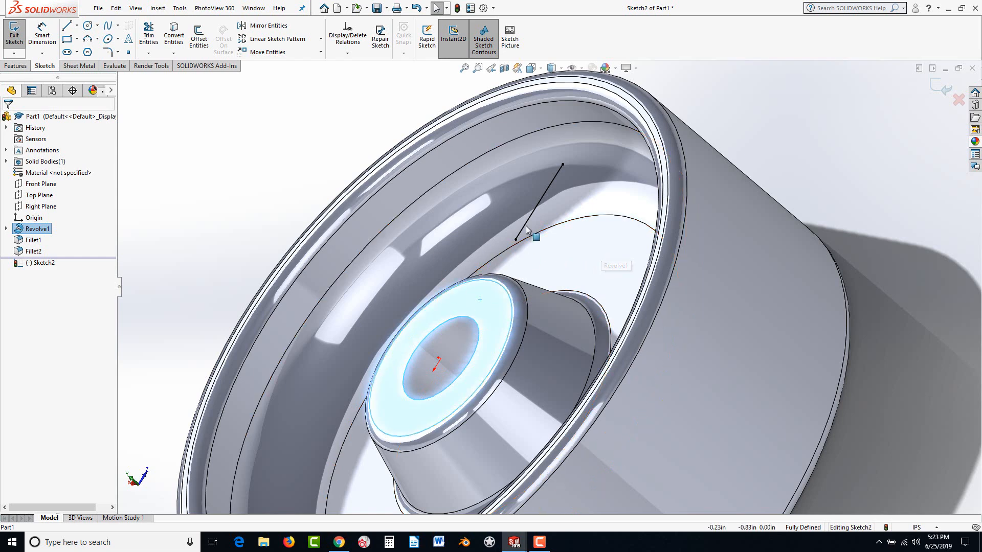
pyautogui.click(266, 184)
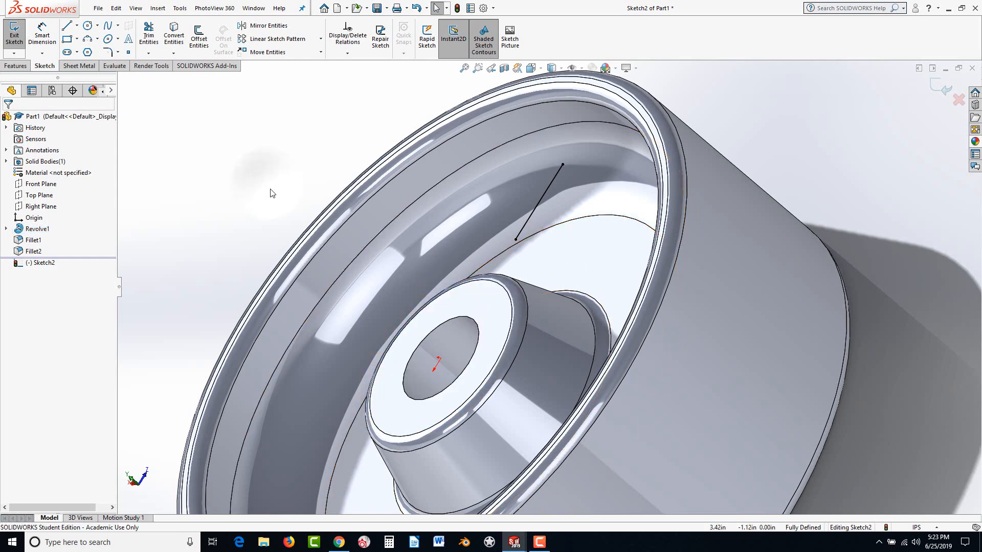
pyautogui.moveTo(271, 192); pyautogui.dragTo(283, 202, button='middle')
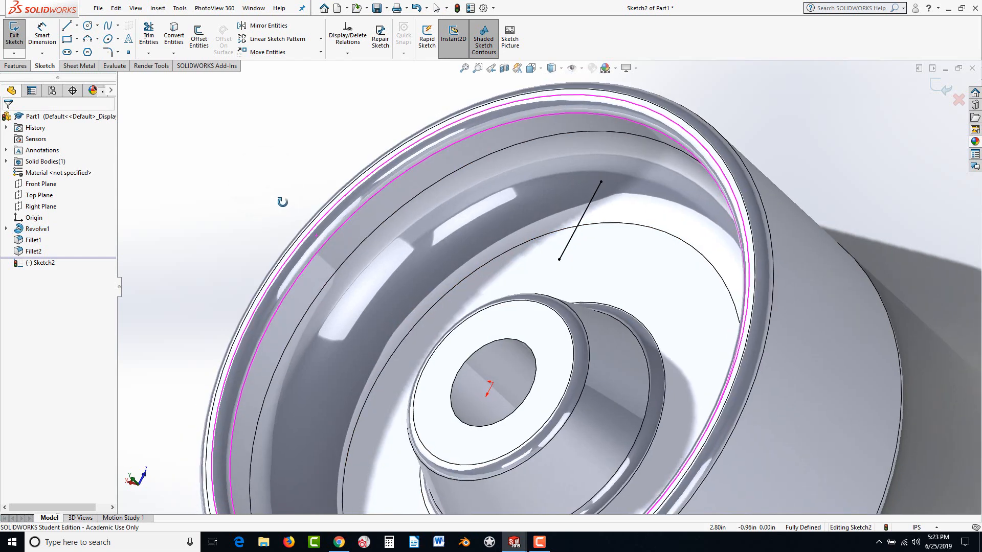
# Start a rib from the sketched line, 0.10 in thick on both sides, extruded normal to the sketch
pyautogui.click(16, 66)
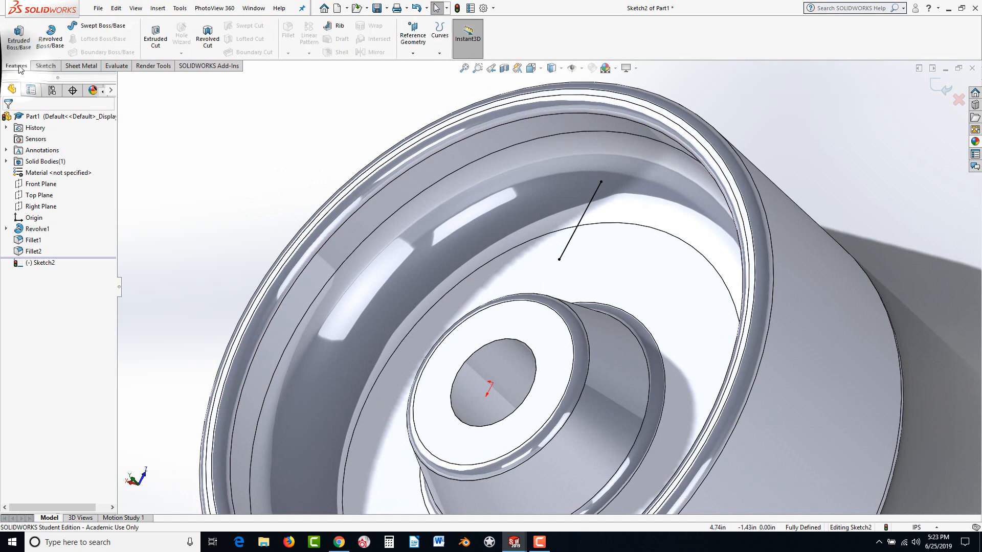
pyautogui.click(334, 27)
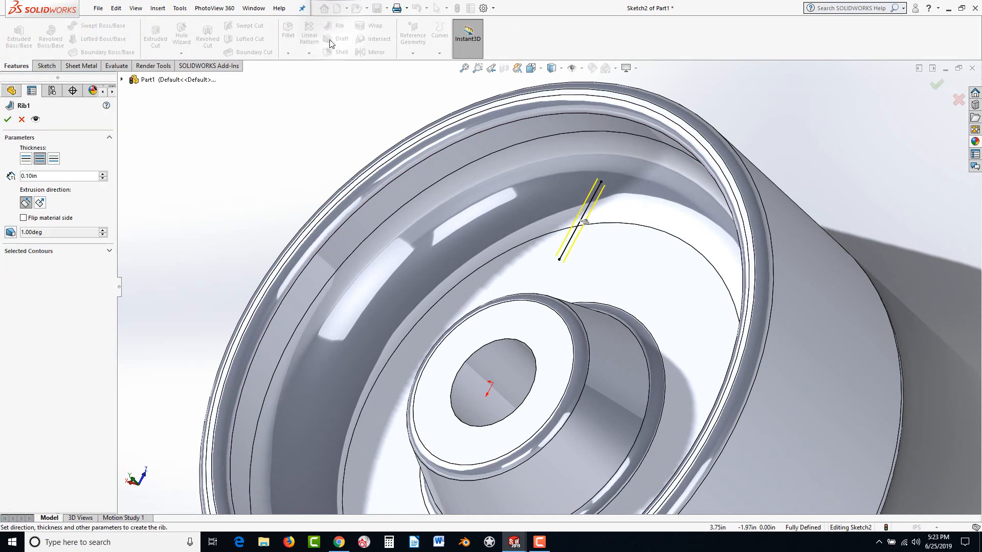
pyautogui.click(26, 202)
pyautogui.click(40, 202)
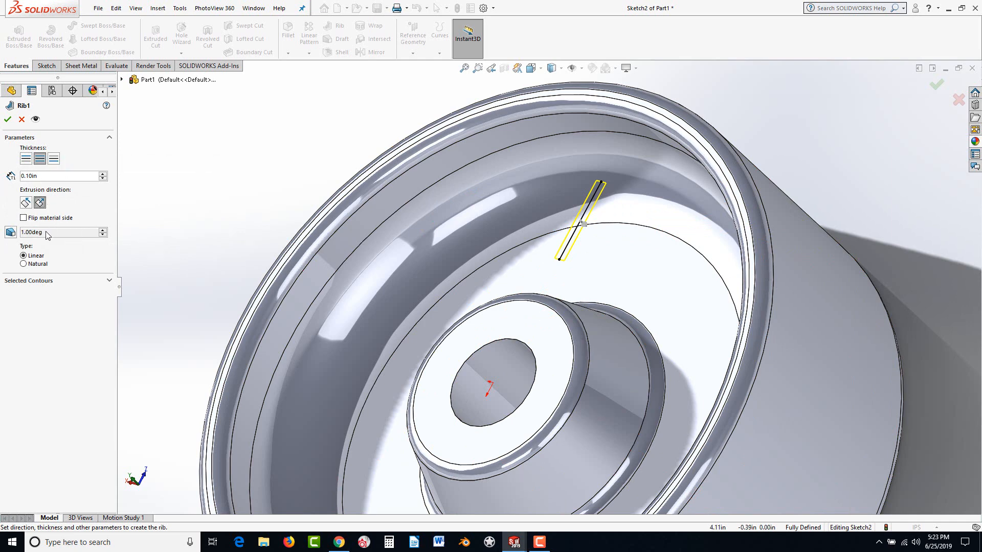
# Give the rib a 7° outward draft with its thickness set at the sketch plane, and create it
pyautogui.click(10, 232)
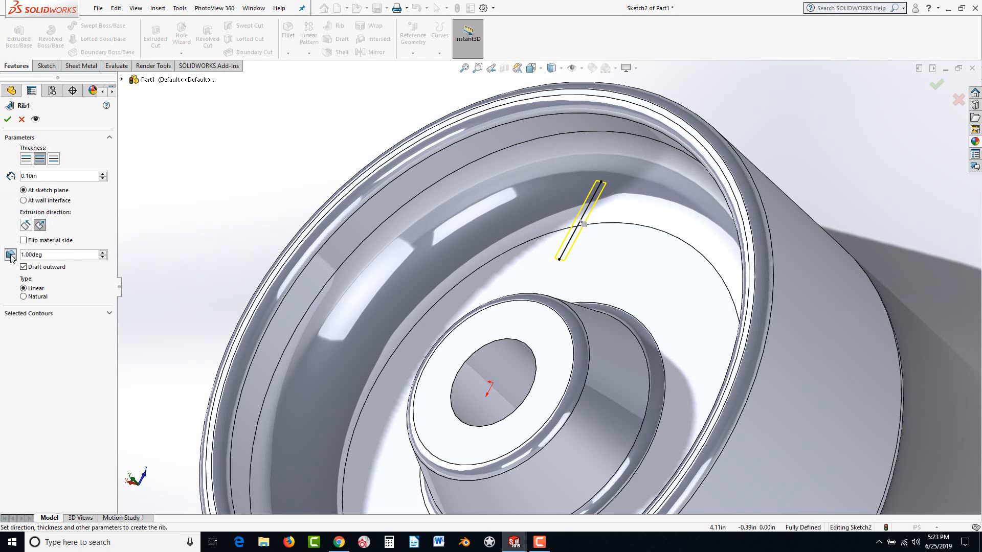
pyautogui.click(102, 253)
pyautogui.click(102, 253)
pyautogui.click(103, 252)
pyautogui.click(103, 252)
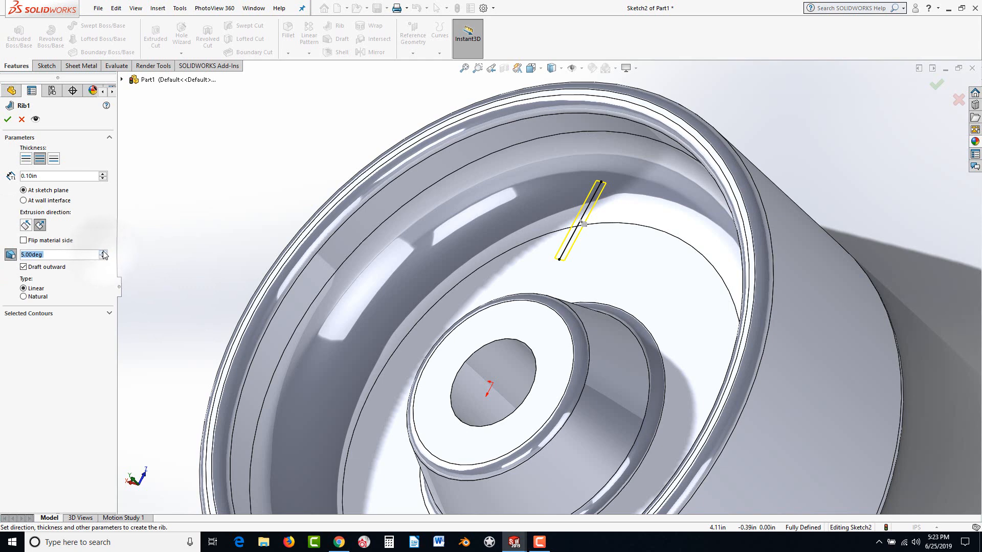
pyautogui.click(102, 252)
pyautogui.click(102, 252)
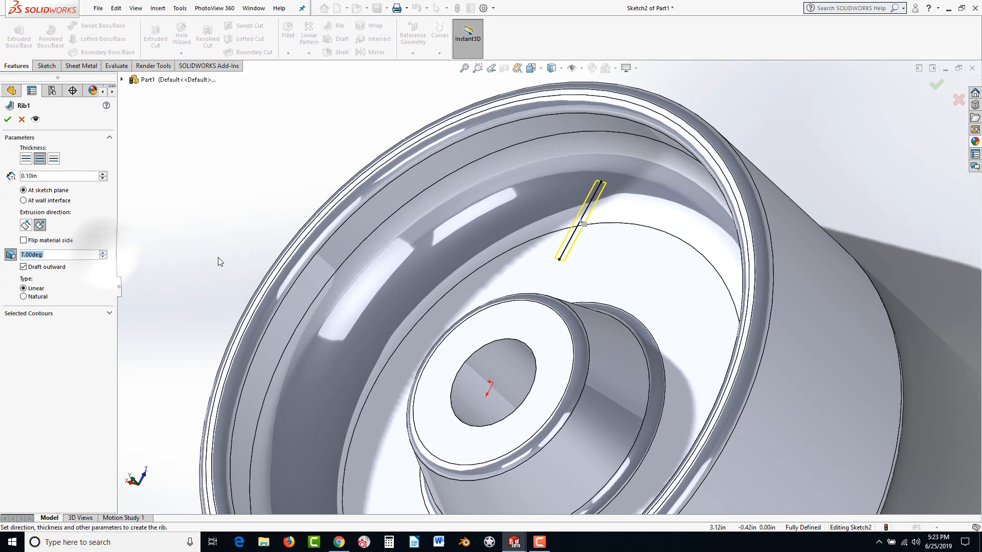
pyautogui.moveTo(241, 247); pyautogui.dragTo(239, 234, button='middle')
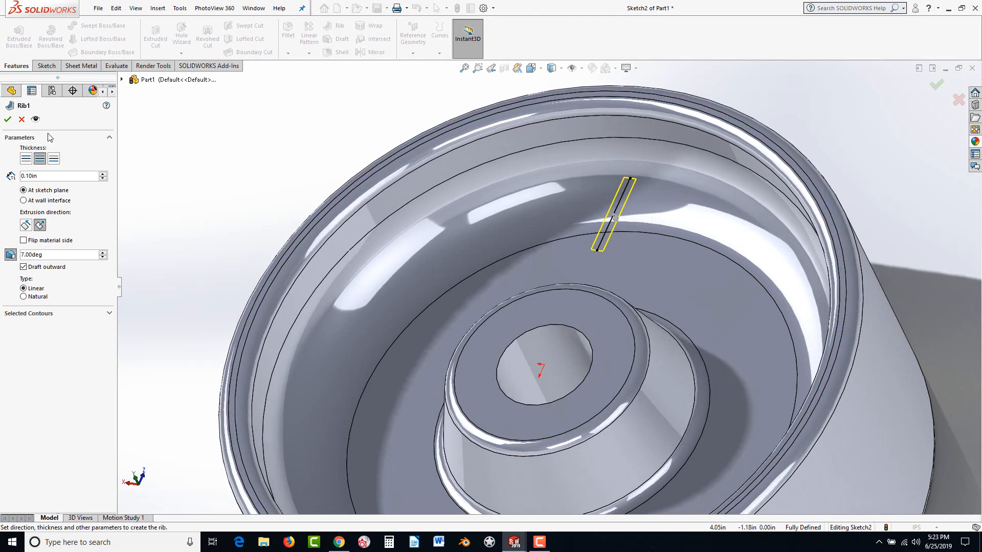
pyautogui.click(8, 120)
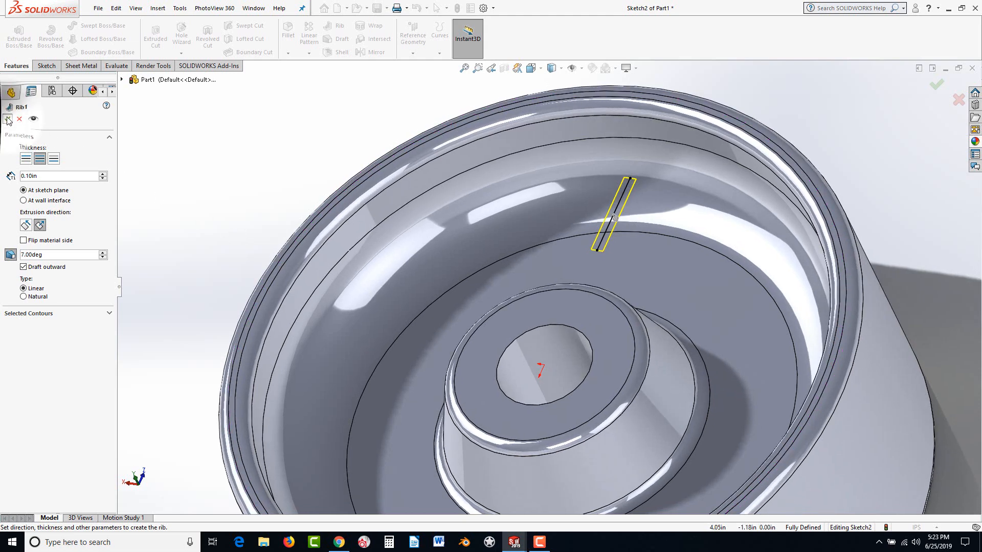
pyautogui.click(300, 143)
pyautogui.moveTo(495, 260); pyautogui.dragTo(465, 301, button='middle')
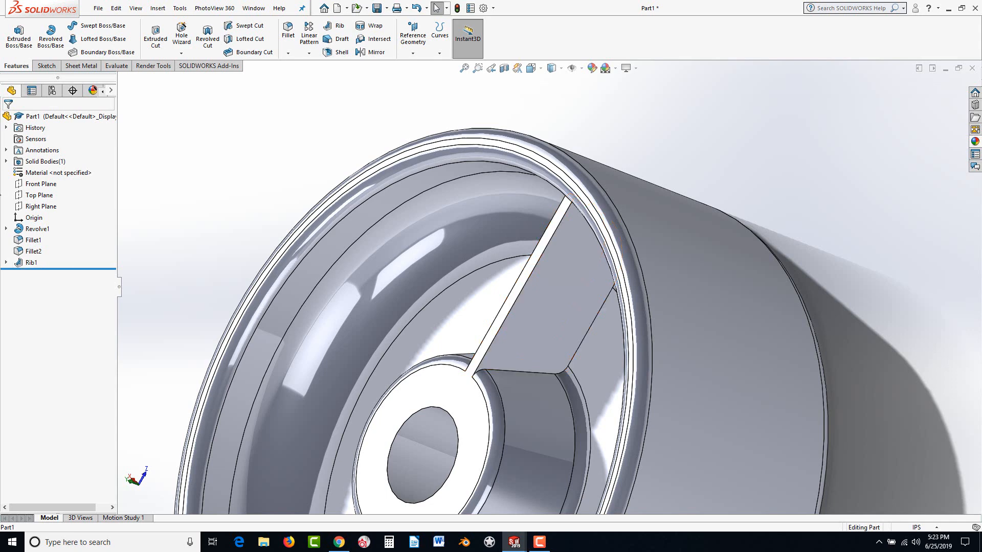
# Mirror the rib about the Top Plane to the other side of the web
pyautogui.click(32, 263)
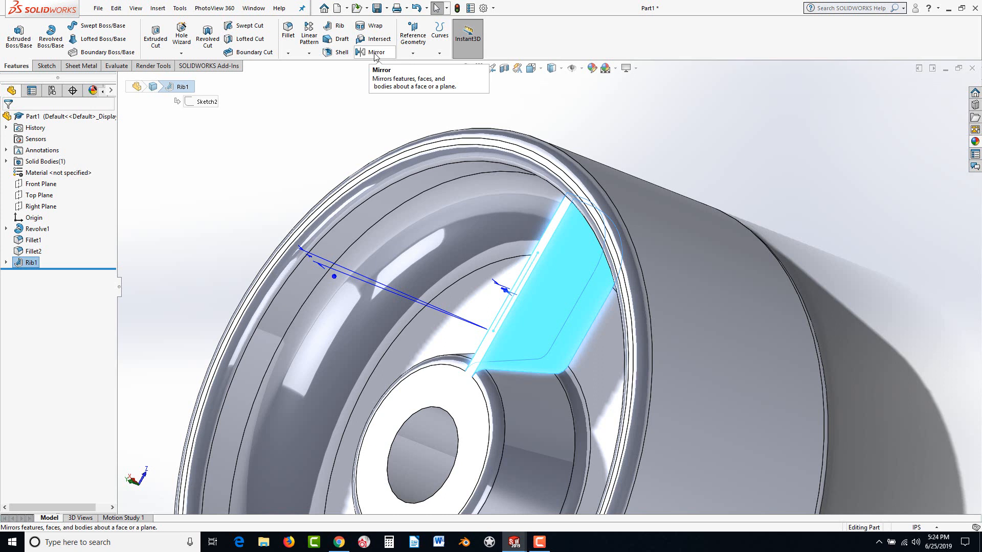
pyautogui.click(370, 51)
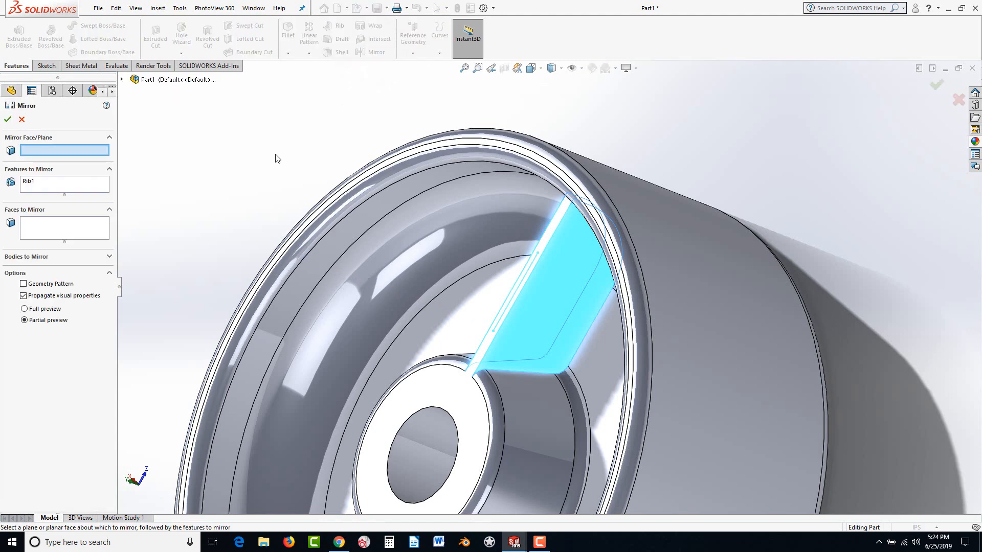
pyautogui.click(122, 80)
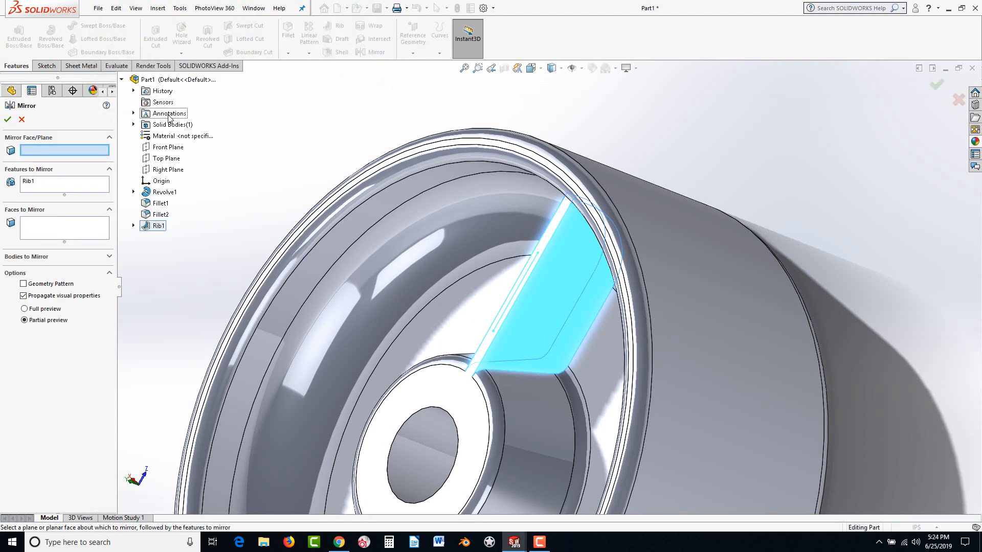
pyautogui.click(168, 159)
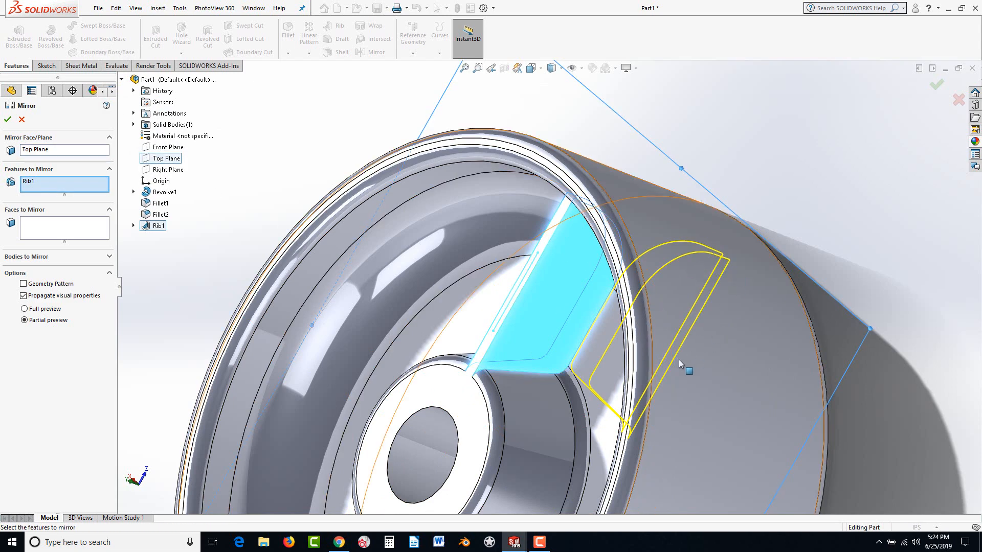
pyautogui.moveTo(880, 284); pyautogui.dragTo(766, 226, button='middle')
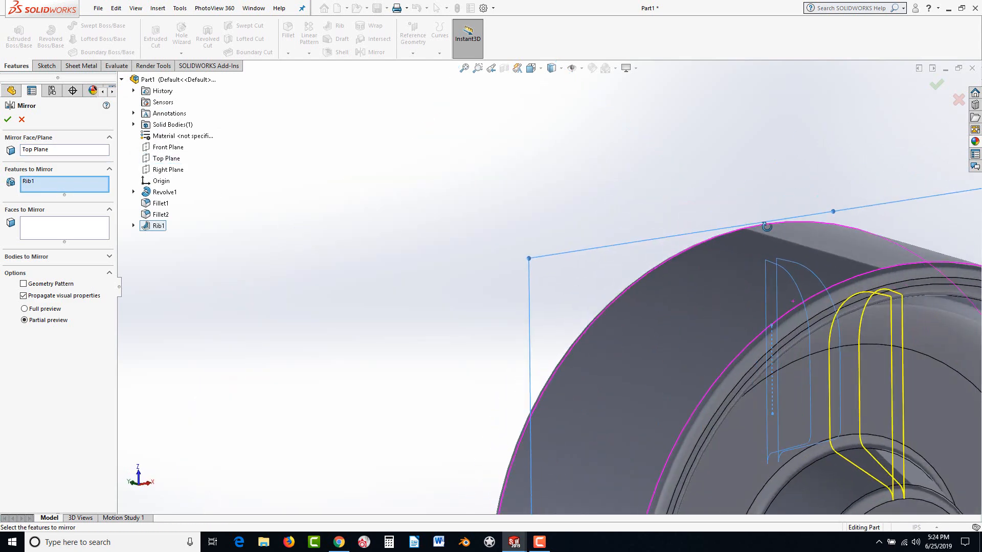
pyautogui.scroll(4, 758, 251)
pyautogui.scroll(-1, 881, 440)
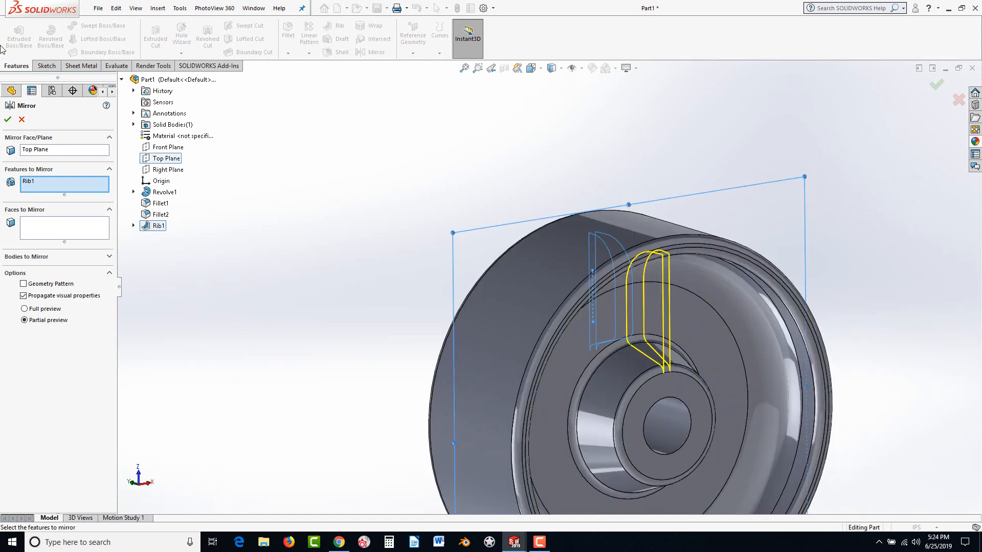
pyautogui.click(8, 121)
pyautogui.moveTo(247, 201); pyautogui.dragTo(612, 323, button='middle')
pyautogui.scroll(2, 555, 328)
pyautogui.scroll(-2, 230, 294)
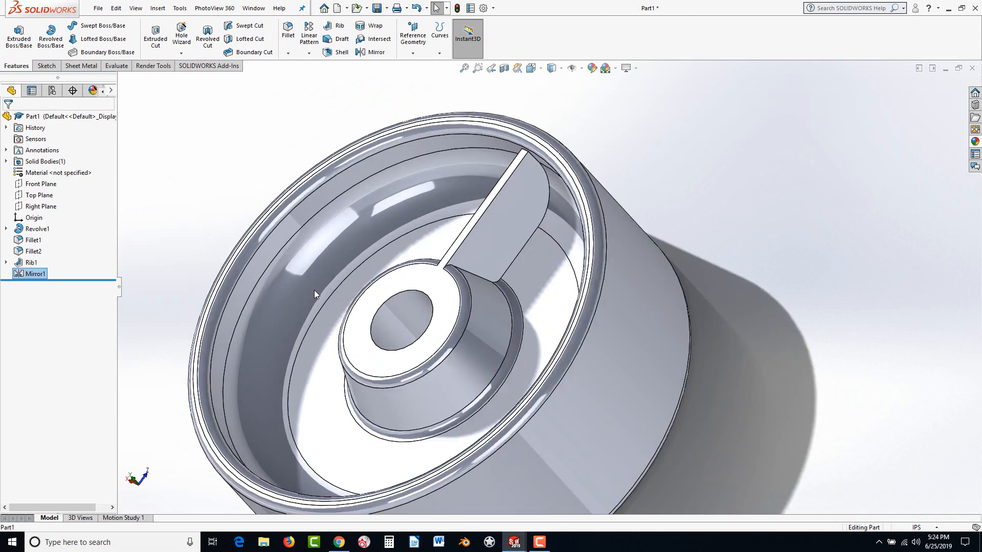
# Start a circular pattern with the rib and its mirrored copy as the features to repeat
pyautogui.click(26, 262)
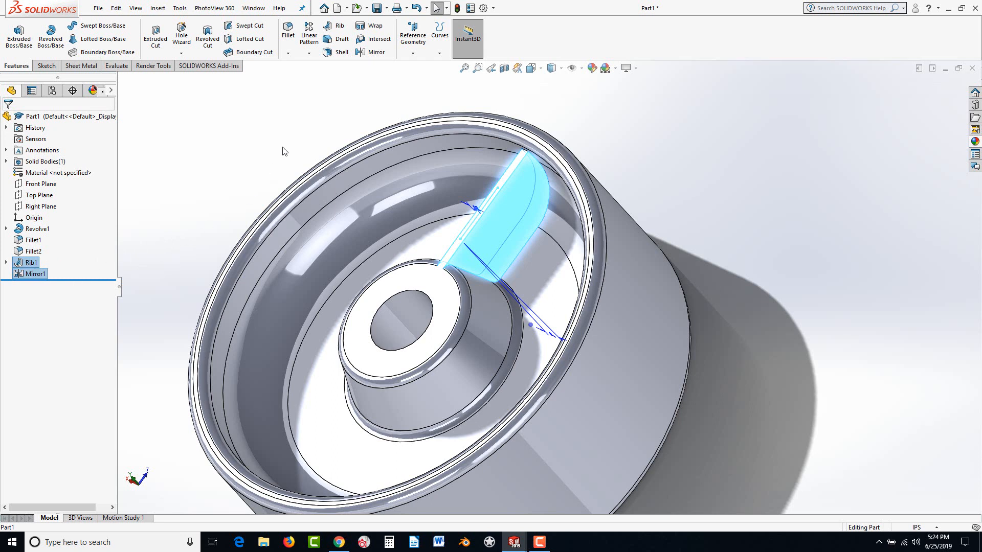
pyautogui.click(310, 53)
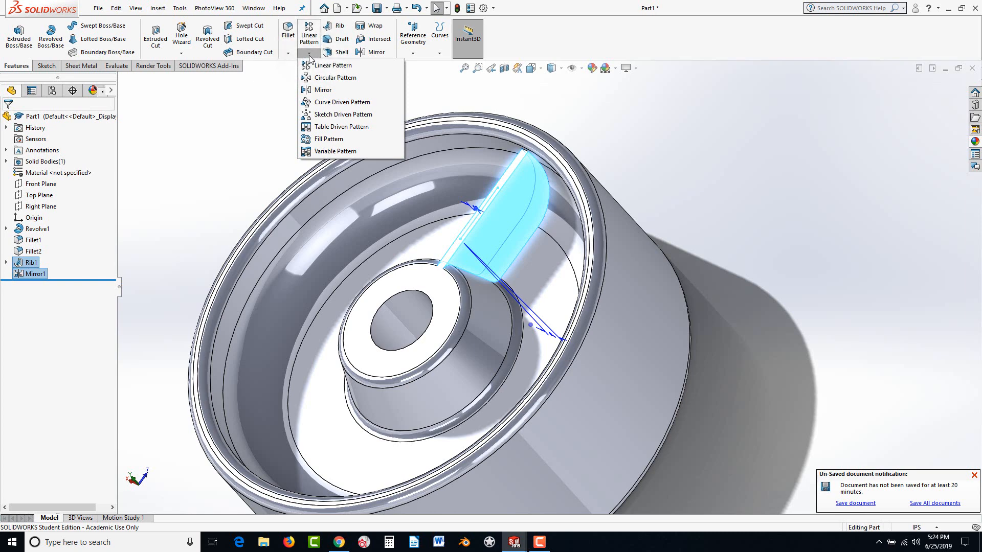
pyautogui.click(310, 79)
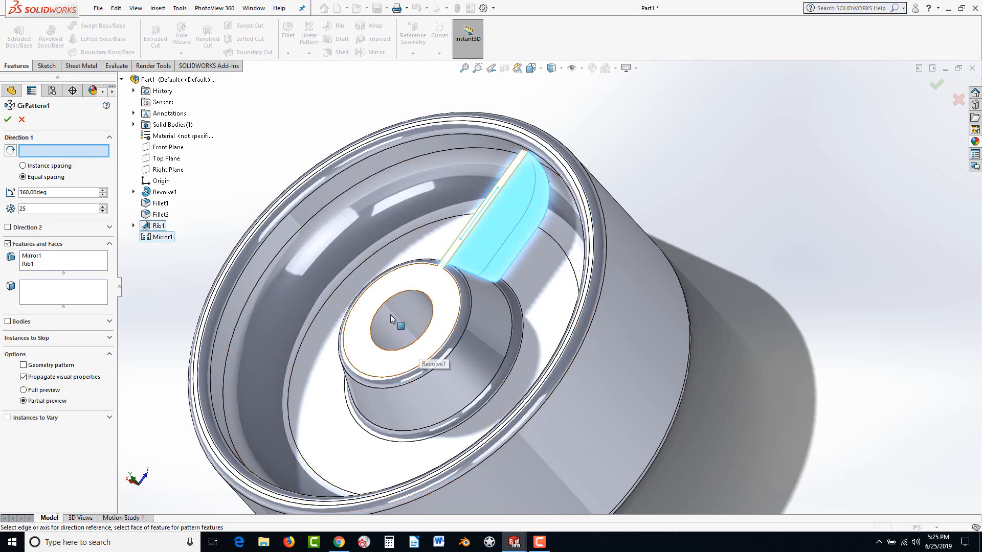
pyautogui.click(137, 9)
pyautogui.moveTo(153, 54)
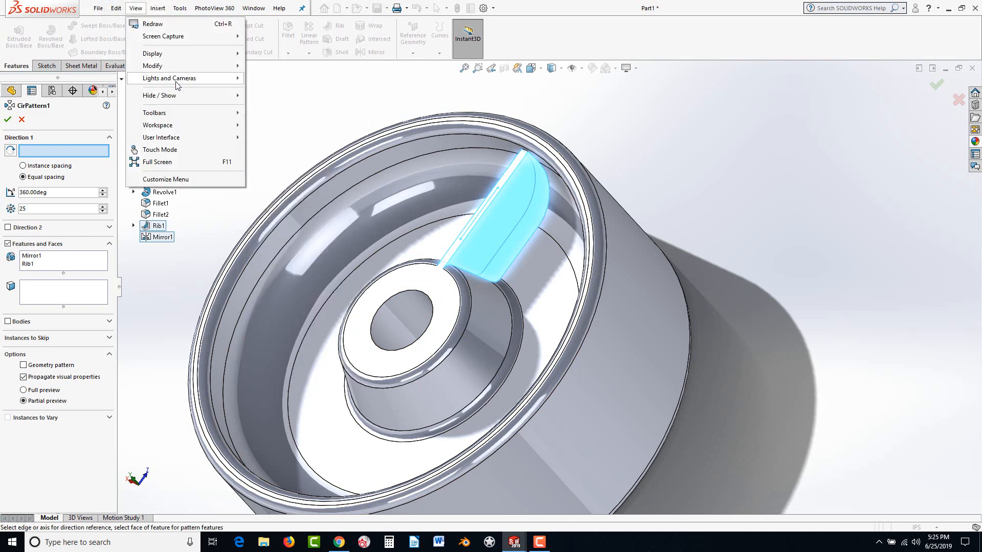
pyautogui.moveTo(200, 98)
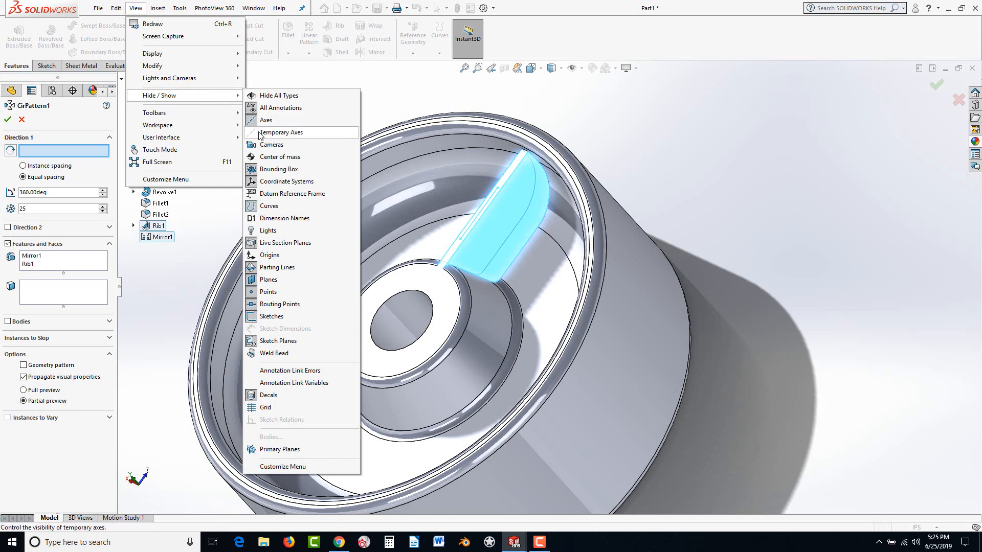
pyautogui.click(668, 186)
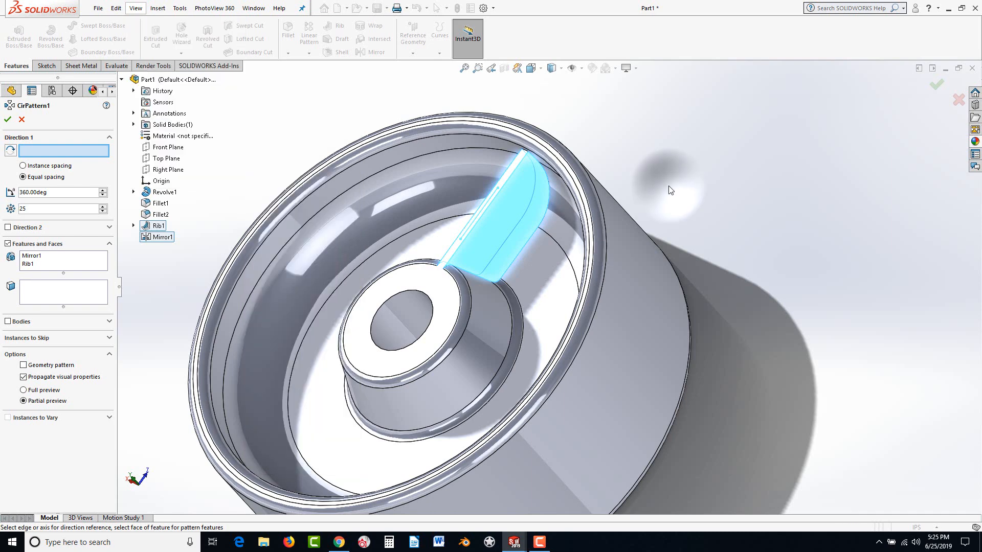
# Pattern both ribs around the rim's outer cylindrical face with 15 equally spaced instances over 360°
pyautogui.click(625, 329)
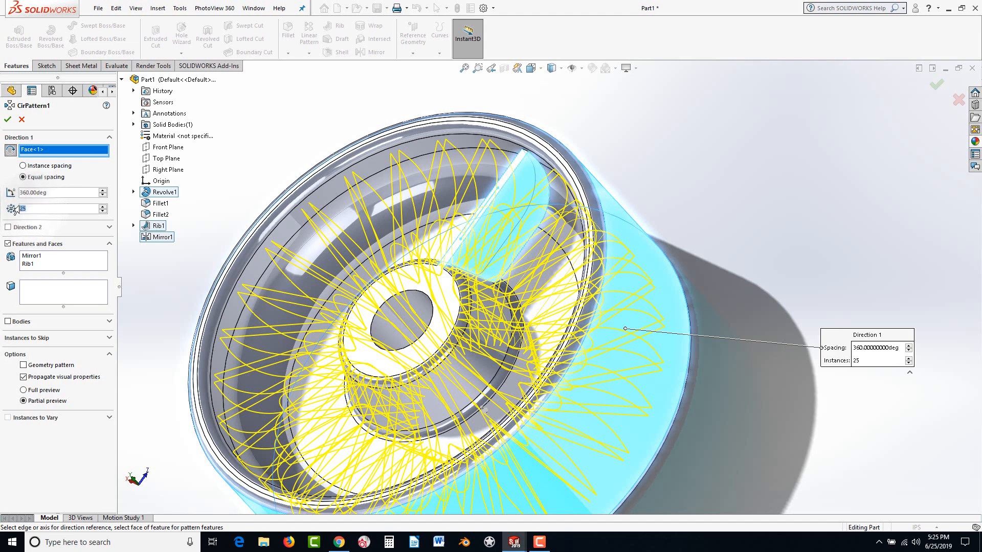
pyautogui.doubleClick(24, 208)
pyautogui.write('15')
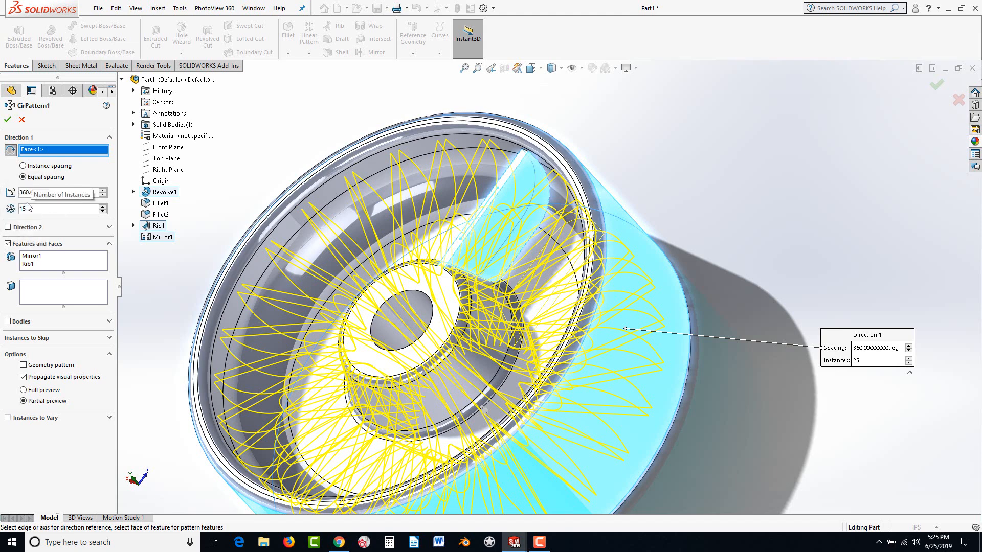
pyautogui.press('Return')
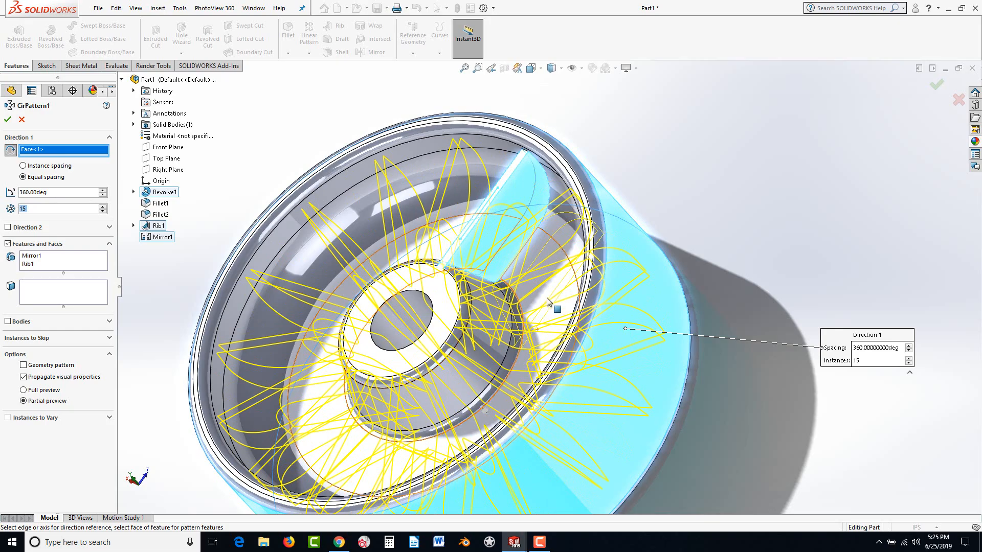
pyautogui.moveTo(576, 357); pyautogui.dragTo(572, 303, button='middle')
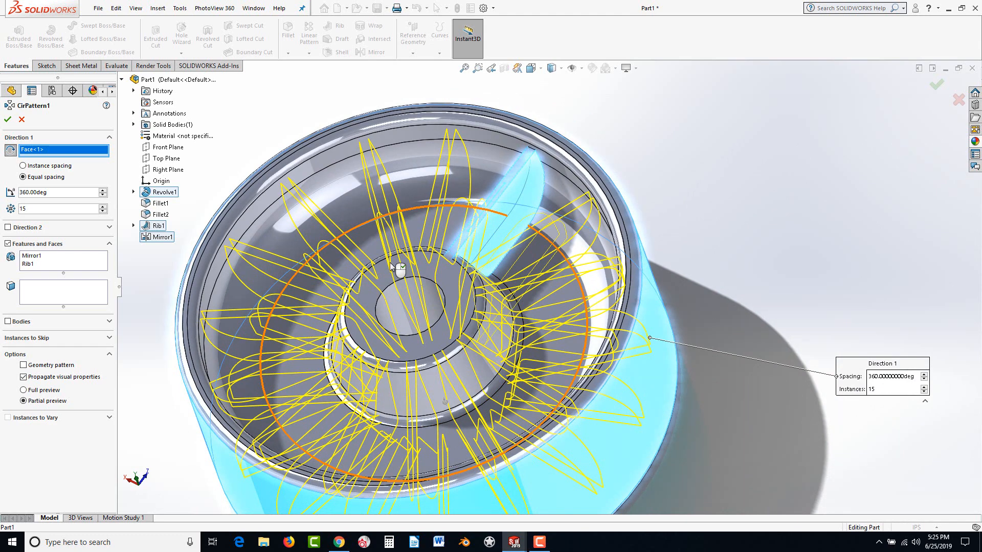
pyautogui.click(8, 120)
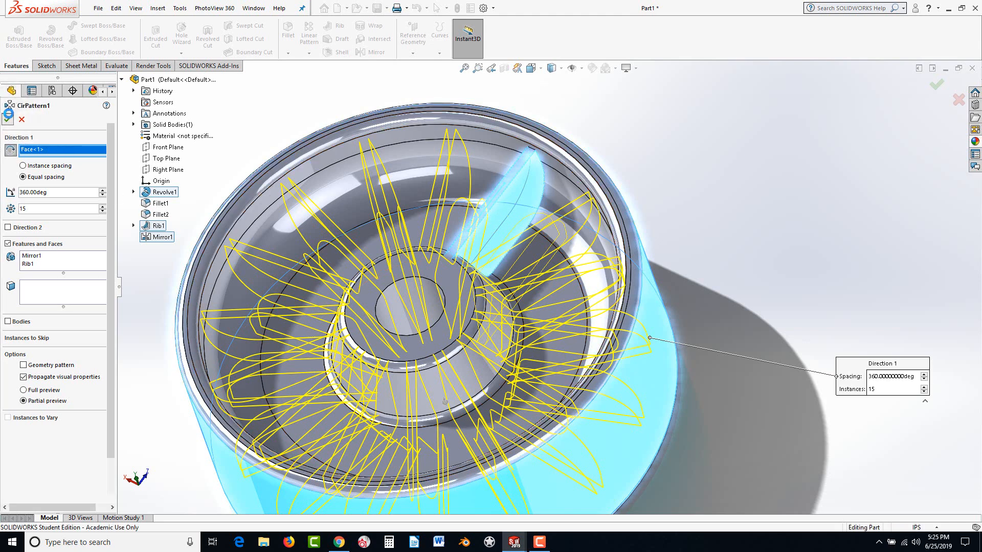
pyautogui.moveTo(738, 318); pyautogui.dragTo(717, 320, button='middle')
pyautogui.scroll(2, 548, 303)
pyautogui.scroll(-2, 491, 278)
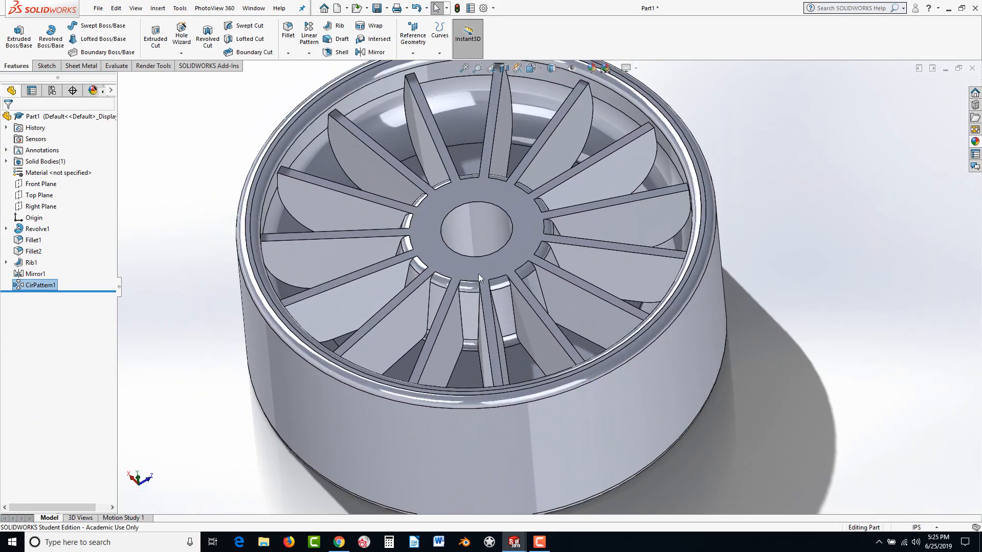
pyautogui.moveTo(479, 274)
pyautogui.mouseDown(button='middle')
pyautogui.moveTo(481, 310)
pyautogui.moveTo(446, 307)
pyautogui.moveTo(480, 255)
pyautogui.moveTo(494, 269)
pyautogui.mouseUp(button='middle')
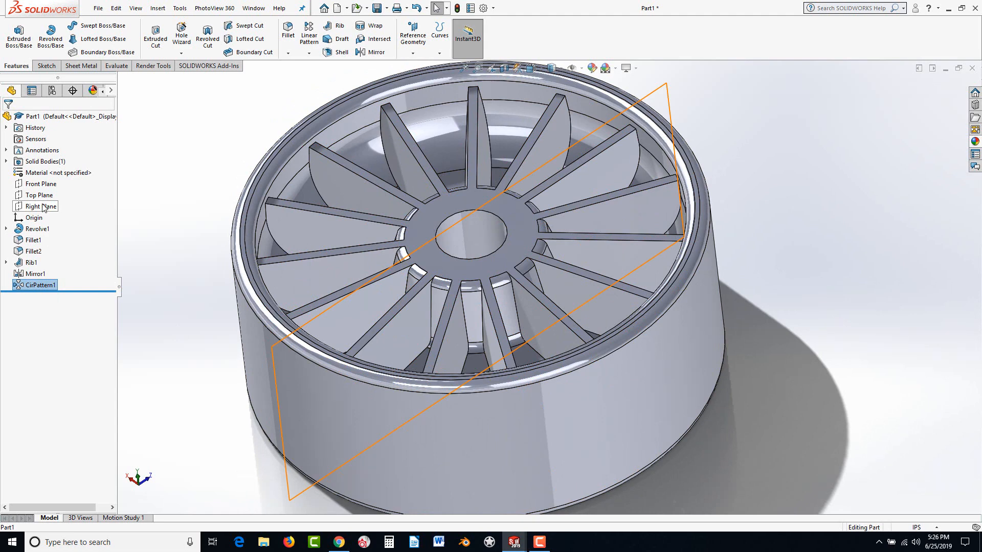
# Start a sketch on the Front Plane in front view, with the model displayed as Hidden Lines Visible
pyautogui.click(43, 184)
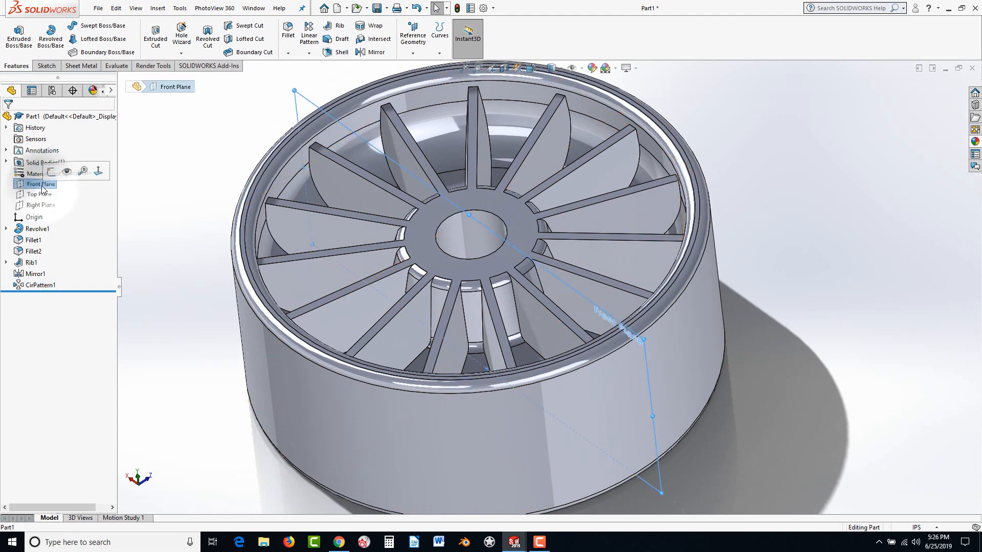
pyautogui.click(51, 174)
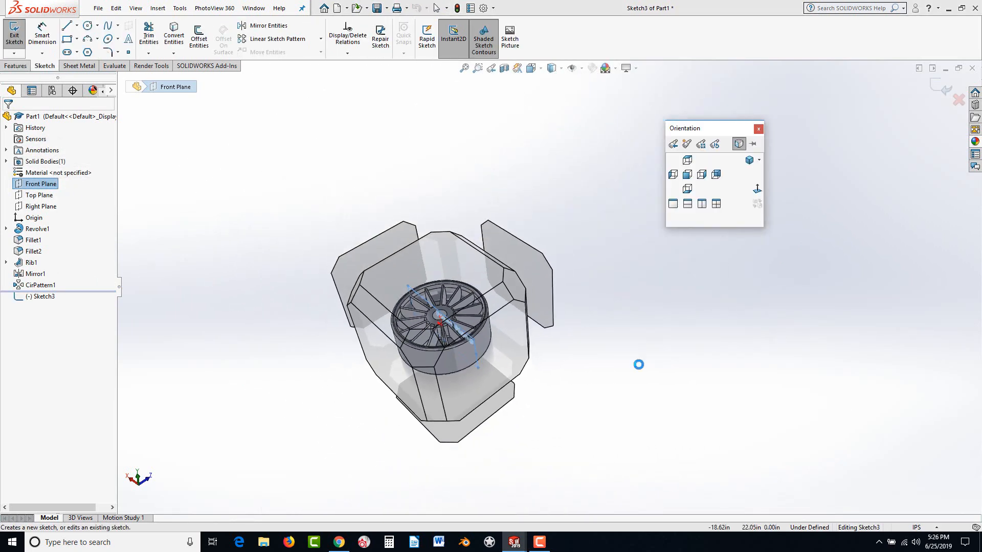
pyautogui.click(687, 175)
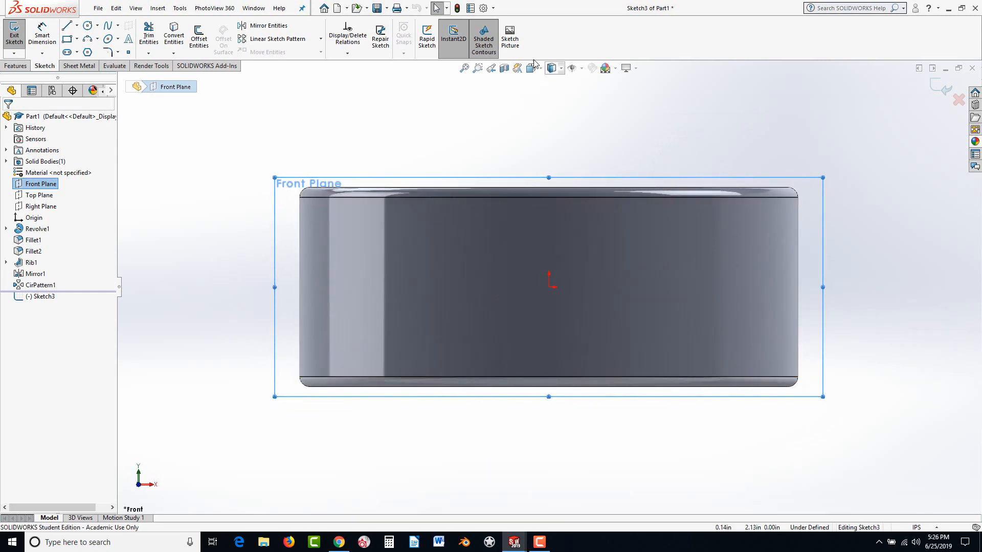
pyautogui.click(562, 69)
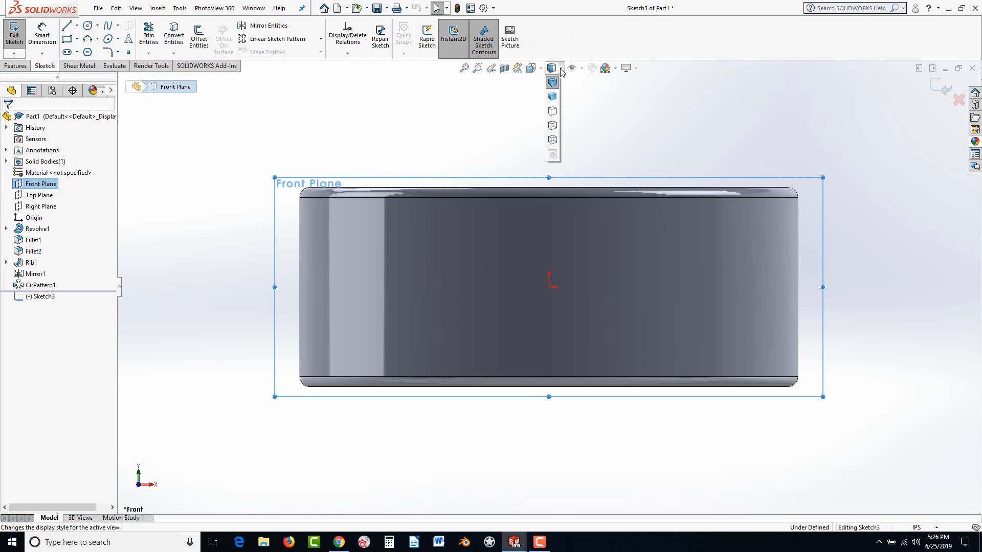
pyautogui.click(556, 126)
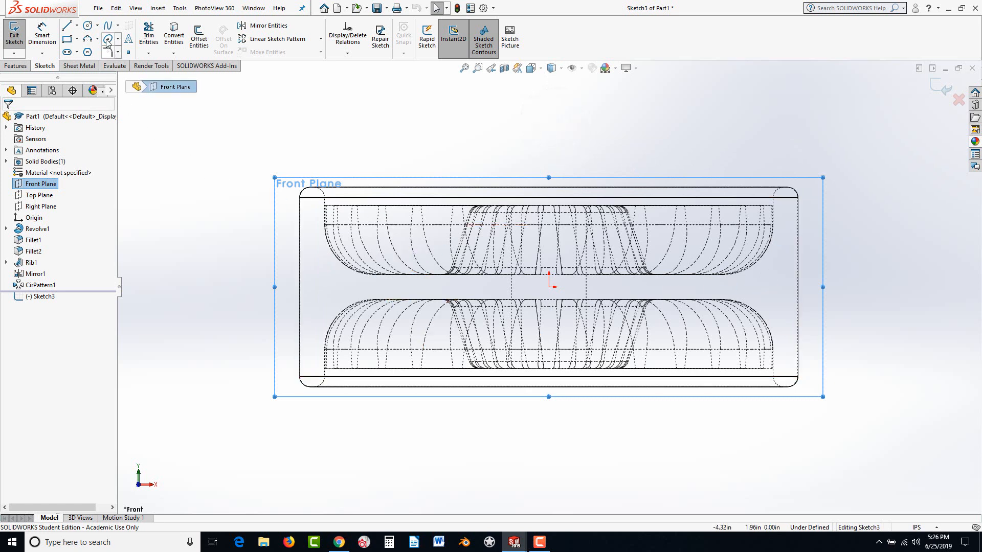
# Sketch a circle of about 0.58 in radius centred on the rim's left edge and two of about 0.50 in radius on its upper and lower edges
pyautogui.click(88, 26)
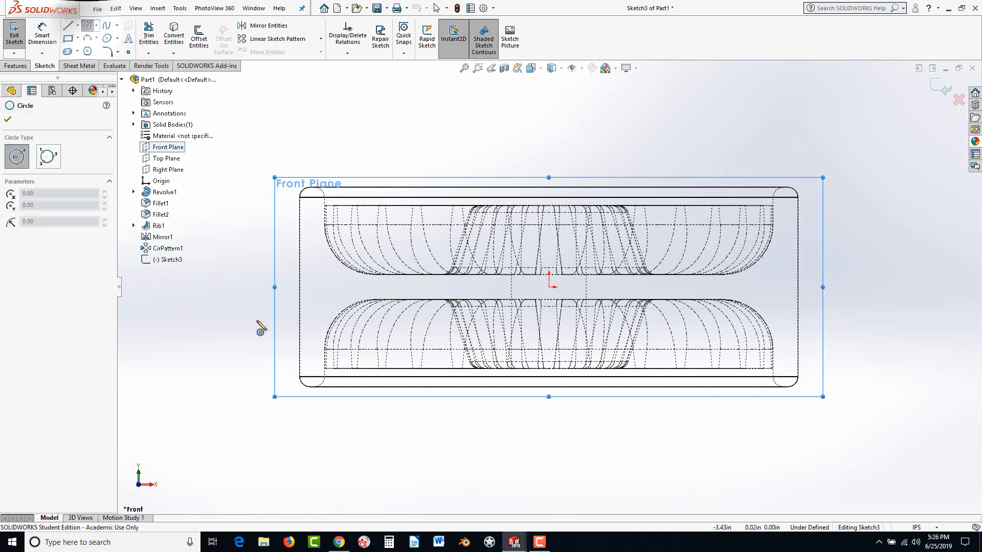
pyautogui.click(299, 287)
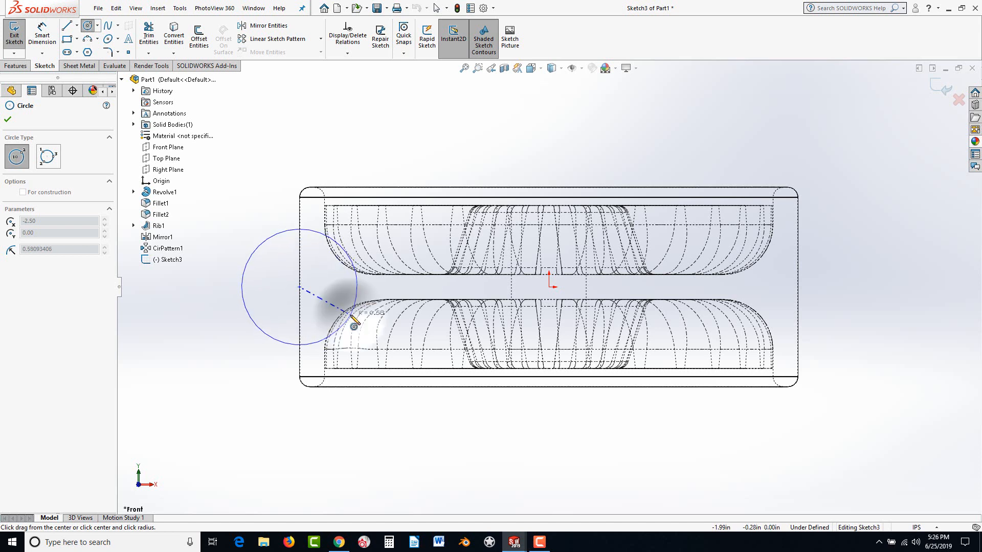
pyautogui.click(353, 319)
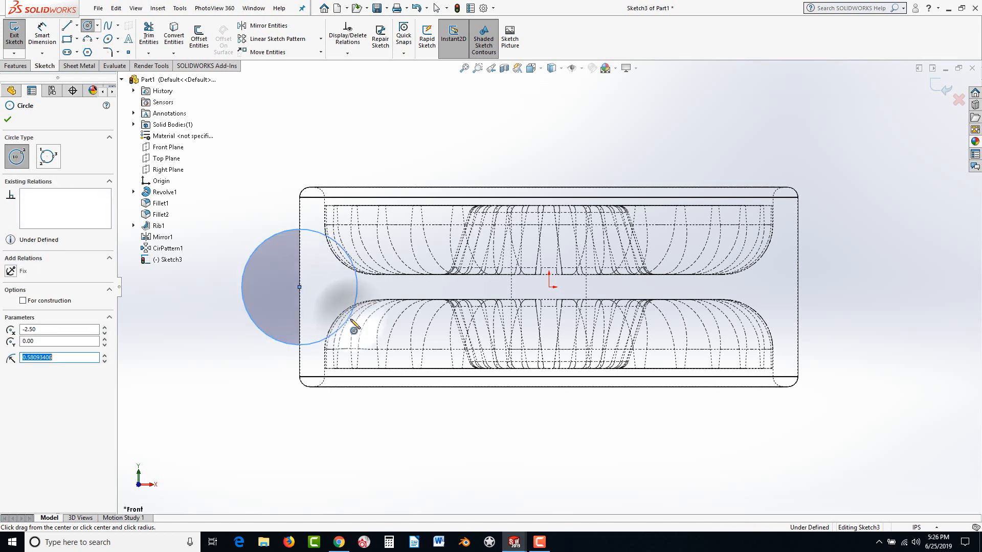
pyautogui.click(418, 187)
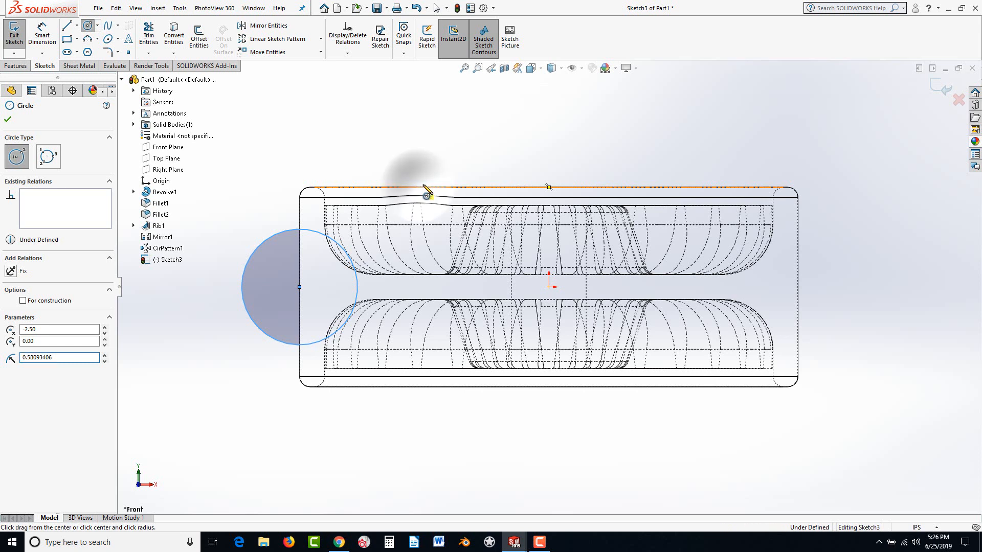
pyautogui.click(453, 151)
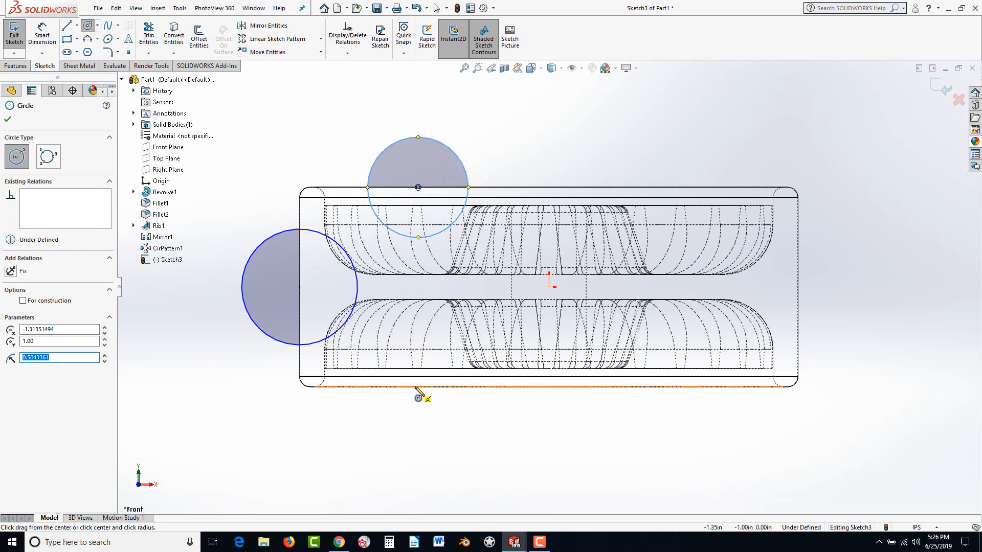
pyautogui.click(418, 386)
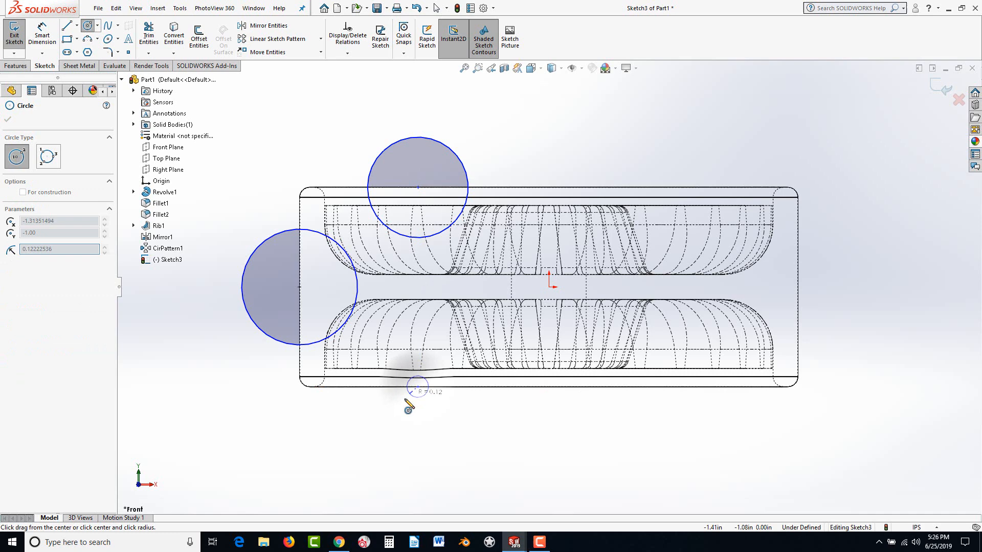
pyautogui.click(387, 429)
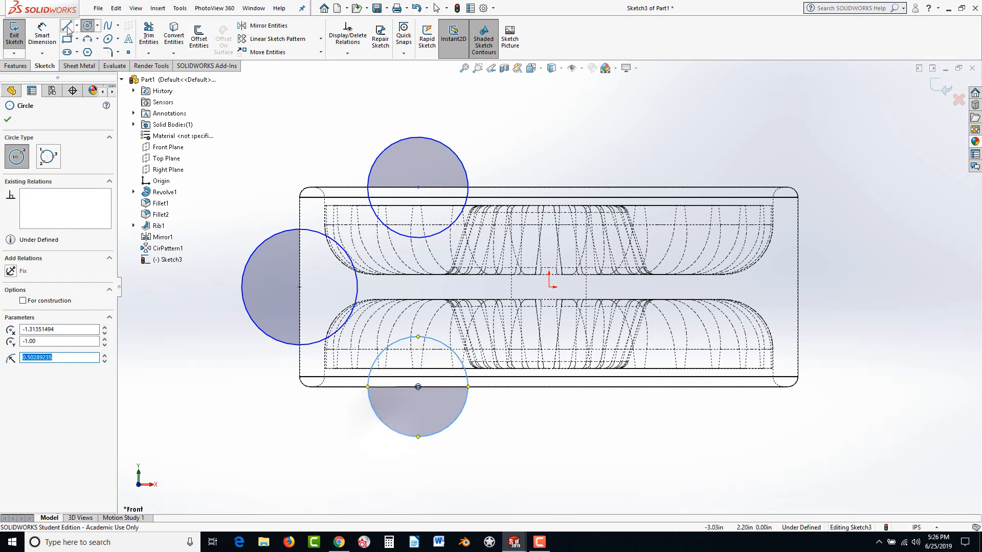
# Dimension the circle on the rim's lower edge to a diameter of 1.00 in
pyautogui.click(43, 36)
pyautogui.click(402, 436)
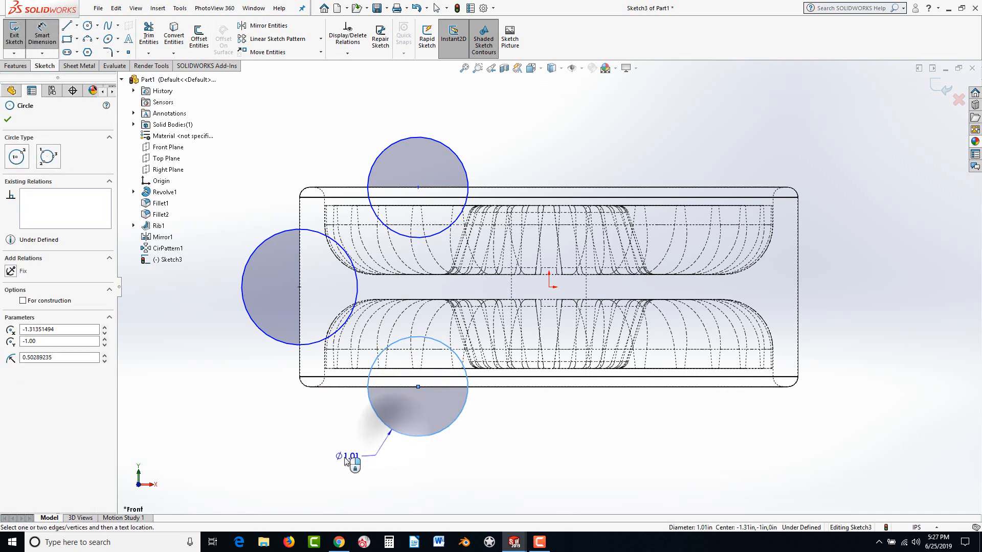
pyautogui.click(341, 459)
pyautogui.write('1.0057847in')
pyautogui.press('Return')
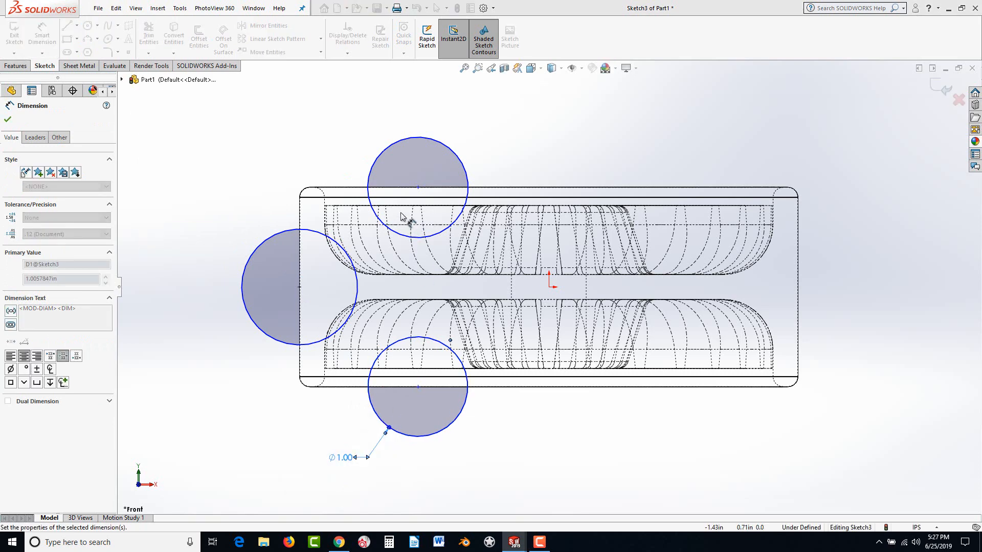
# Dimension the circle on the rim's left edge to a diameter of 1.20 in
pyautogui.click(265, 241)
pyautogui.click(210, 202)
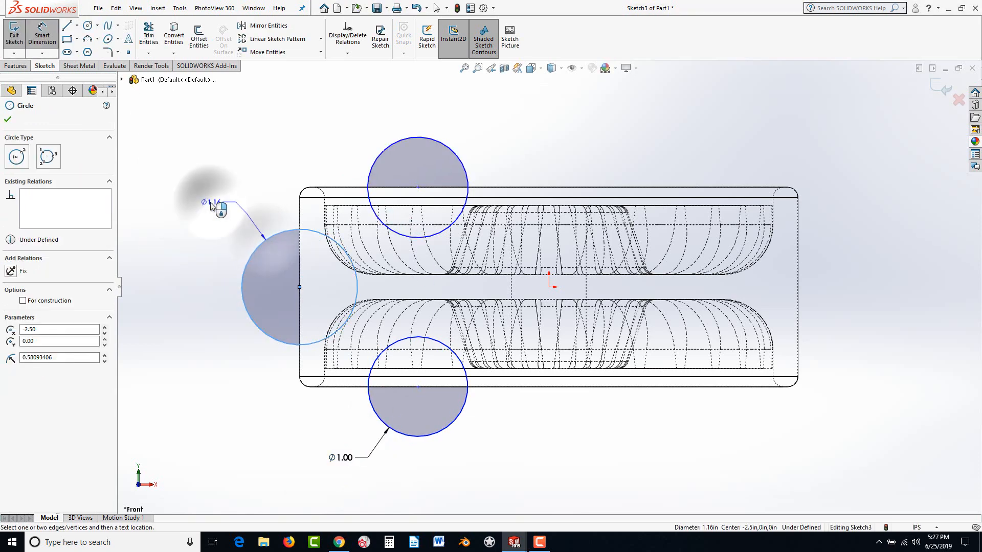
pyautogui.write('1.25')
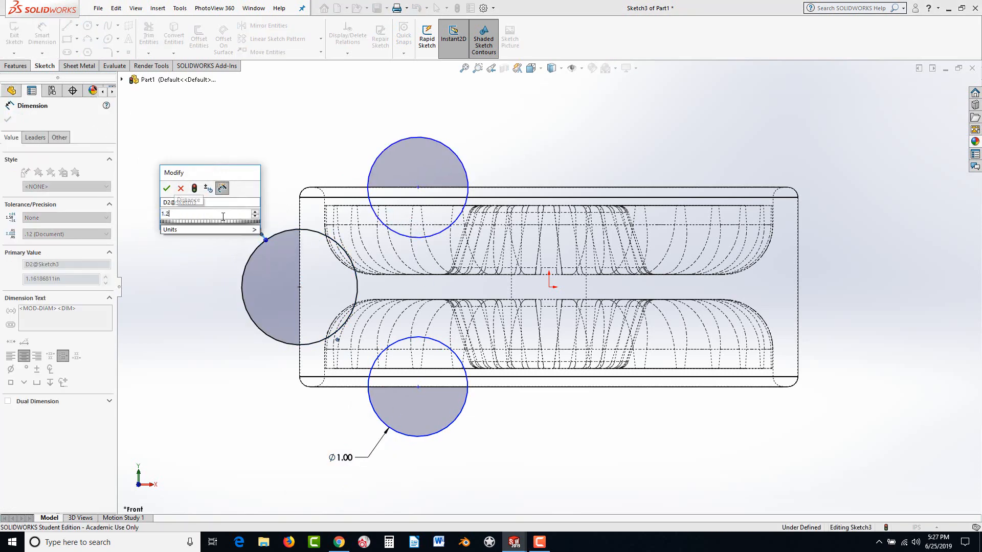
pyautogui.press('Return')
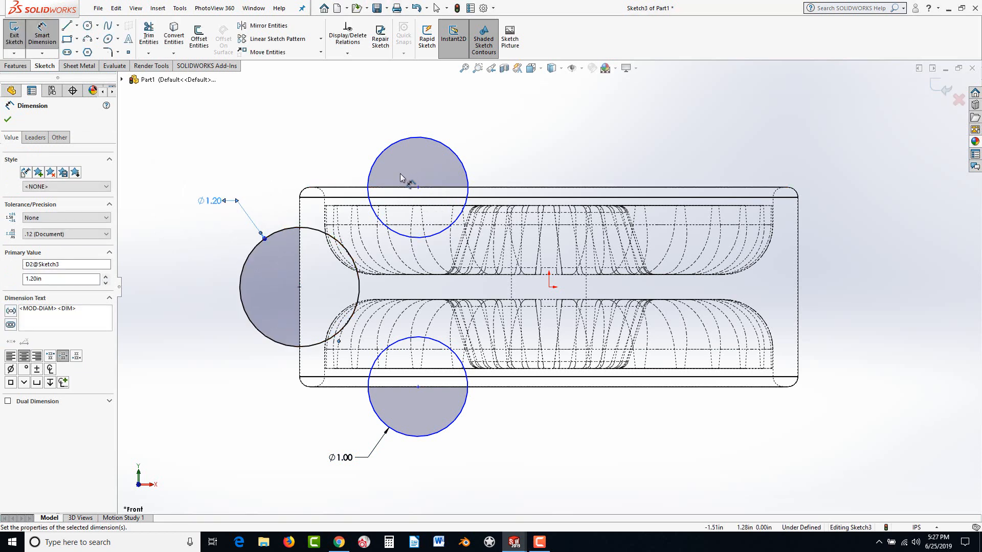
pyautogui.press('Escape')
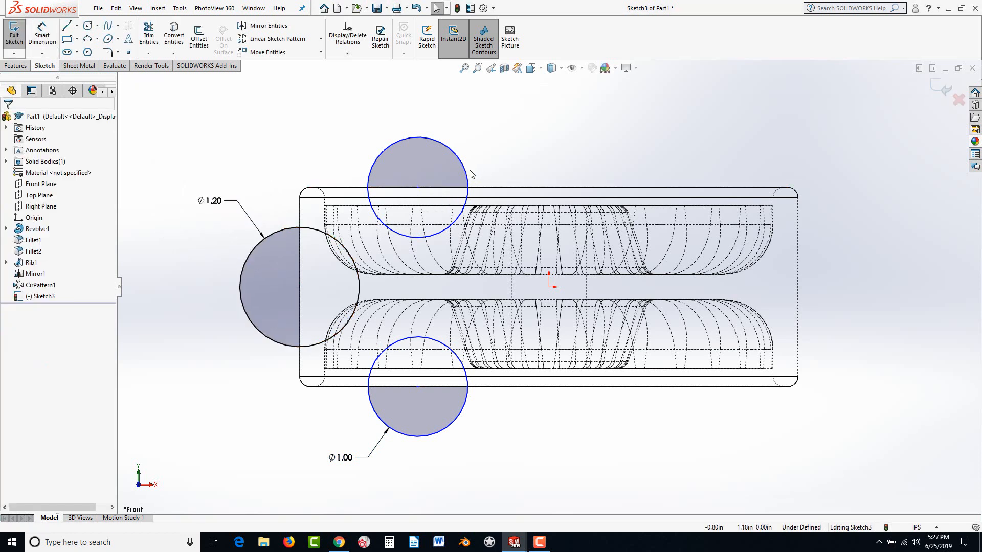
# Add an Equal relation between the circles on the rim's upper and lower edges
pyautogui.click(438, 340)
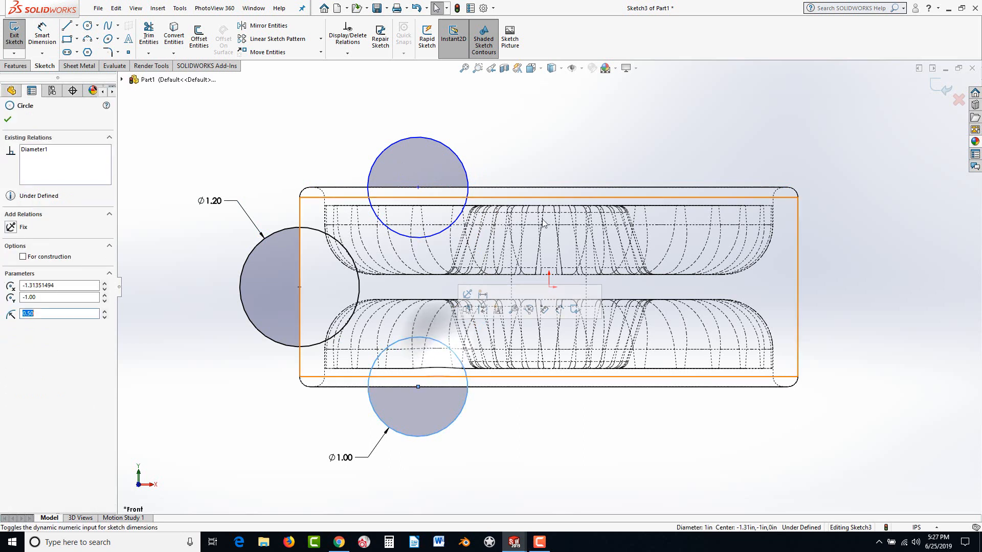
pyautogui.keyDown('ctrl'); pyautogui.click(461, 161); pyautogui.keyUp('ctrl')
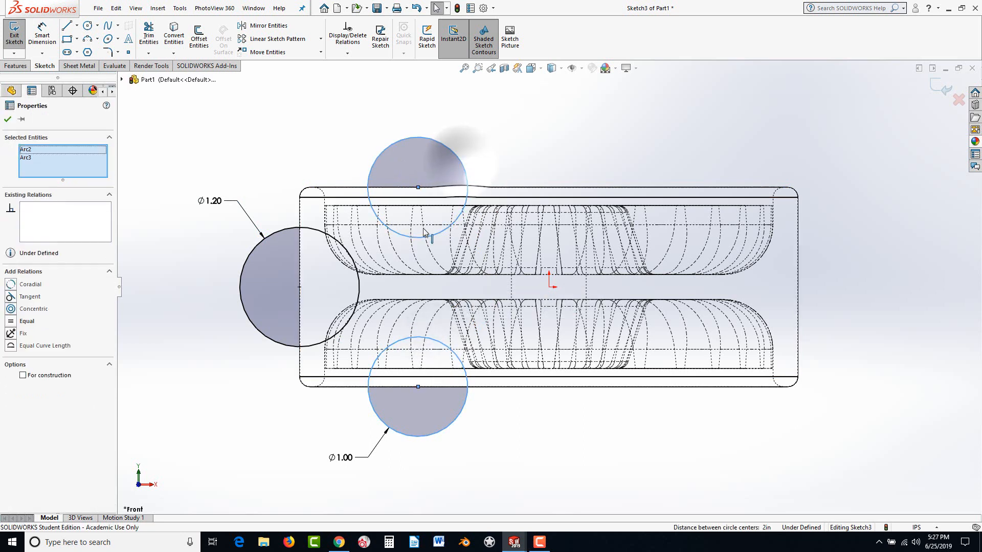
pyautogui.click(11, 322)
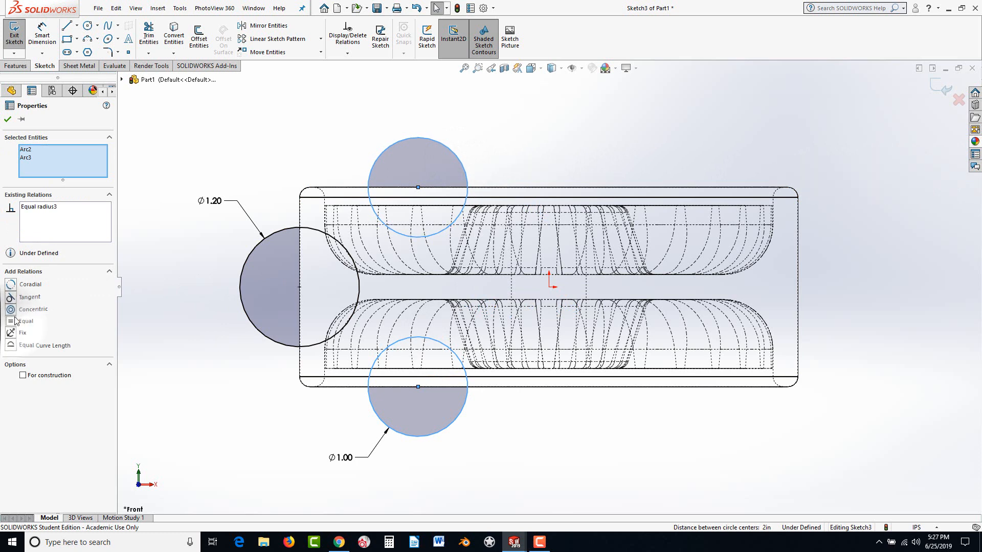
pyautogui.click(7, 119)
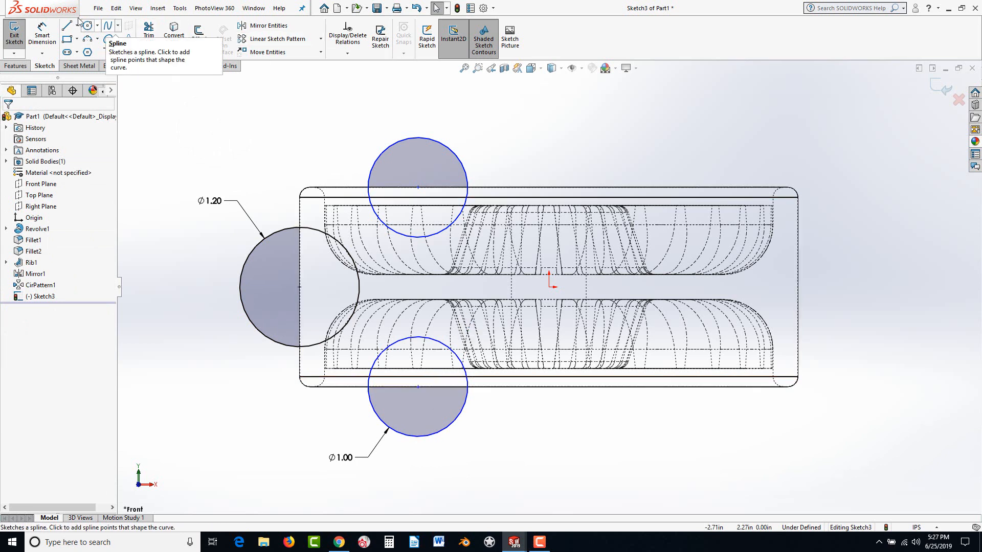
# Sketch a vertical centerline about 1.44 in long upward from the origin
pyautogui.click(76, 26)
pyautogui.click(86, 50)
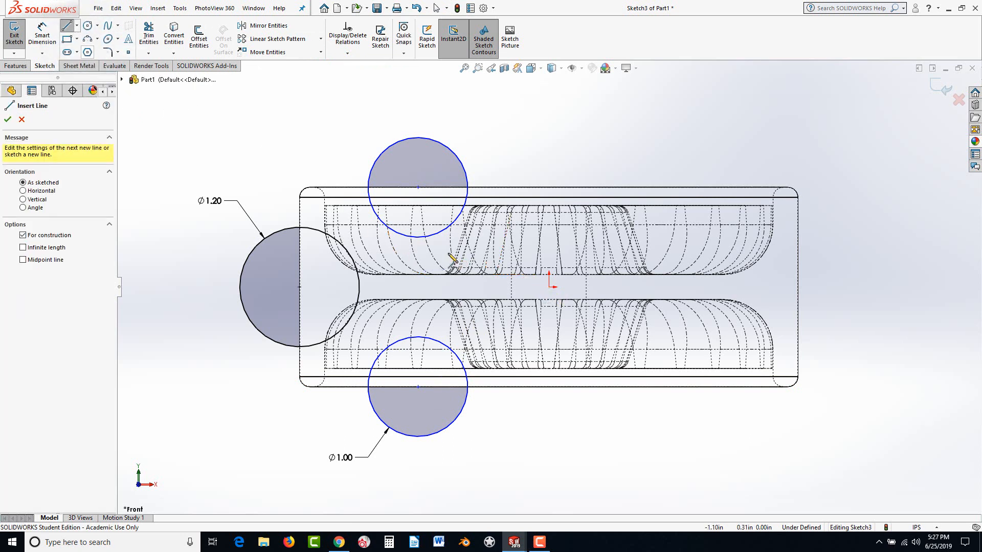
pyautogui.click(549, 287)
pyautogui.doubleClick(554, 149)
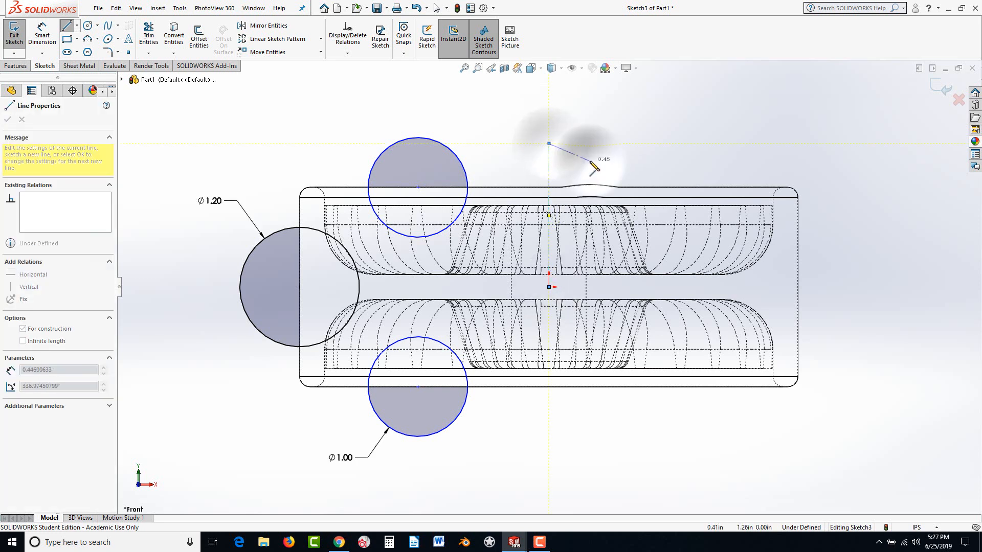
pyautogui.press('Escape')
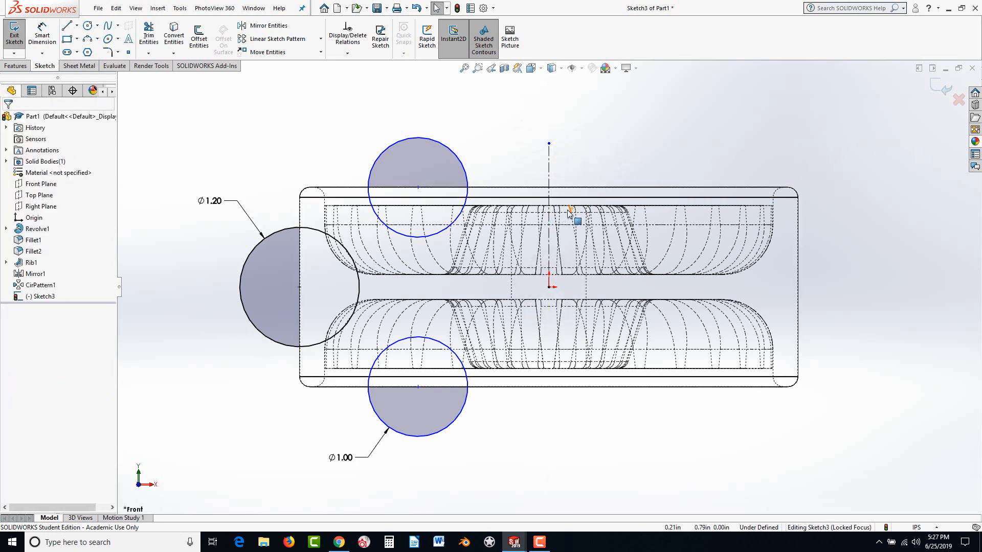
# Cut the rim by revolving the three circles 360° about the vertical centerline, with the display set to Shaded With Edges
pyautogui.click(15, 66)
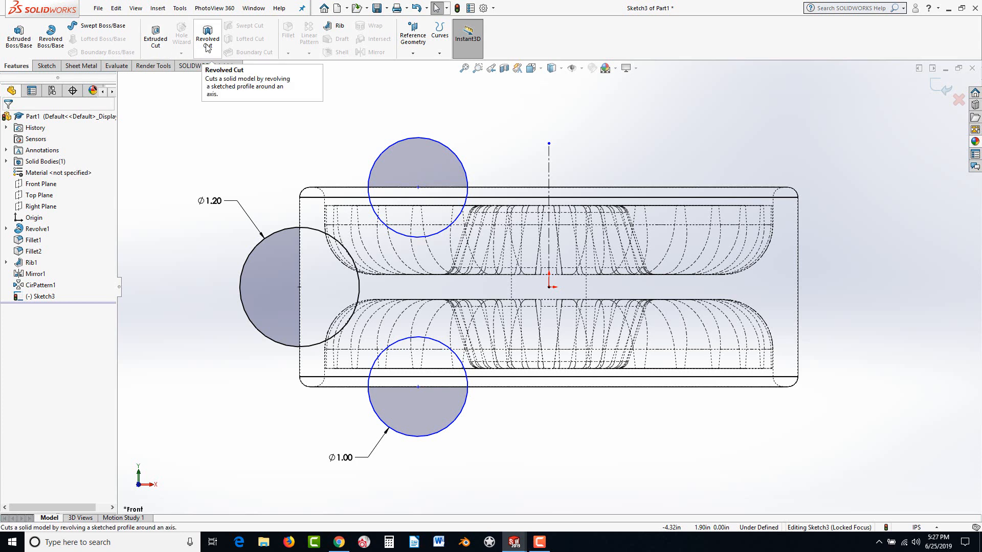
pyautogui.click(208, 47)
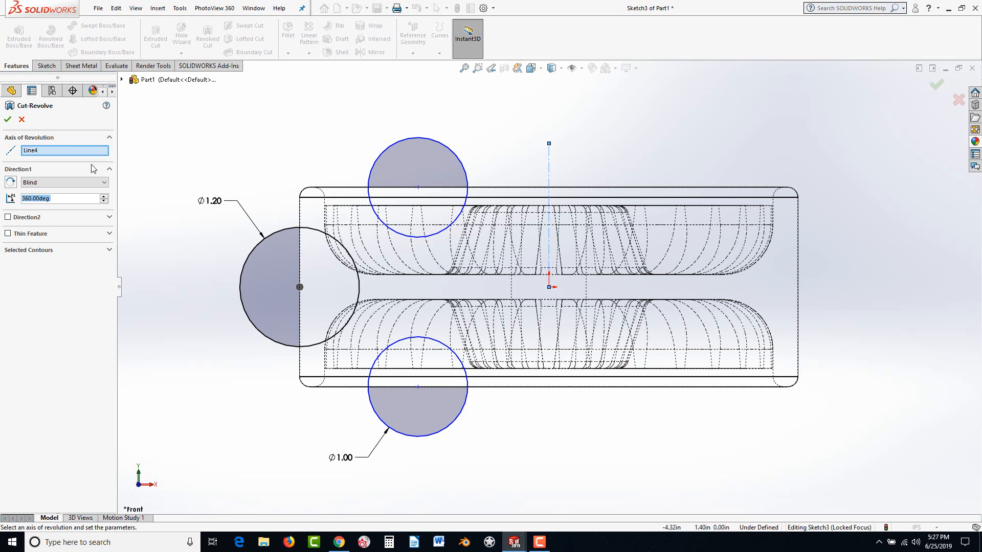
pyautogui.click(552, 68)
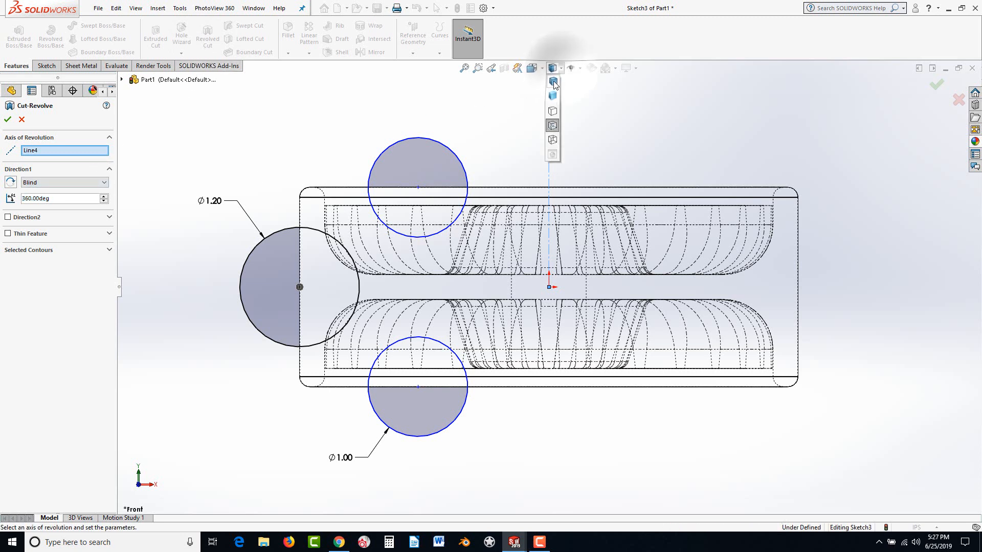
pyautogui.click(553, 83)
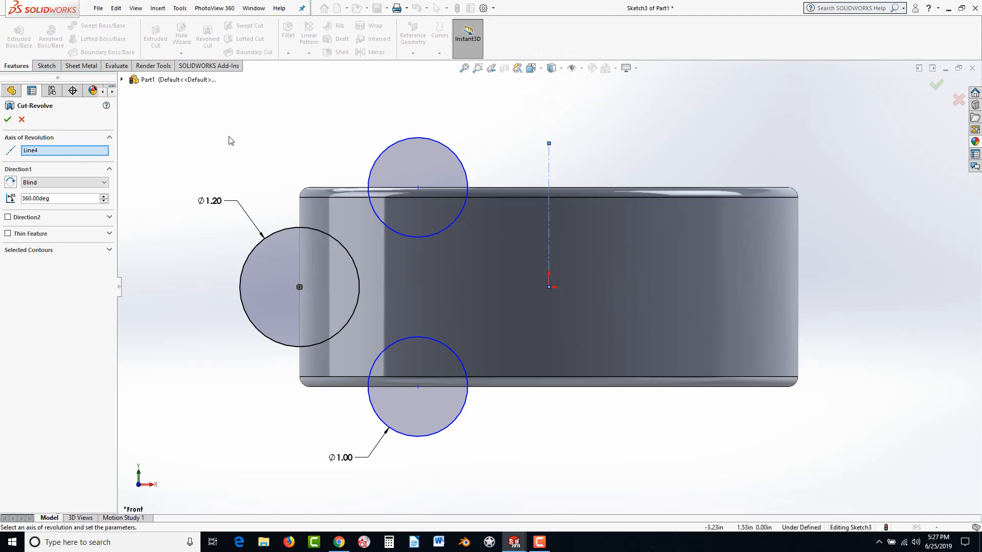
pyautogui.moveTo(233, 143); pyautogui.dragTo(443, 223, button='middle')
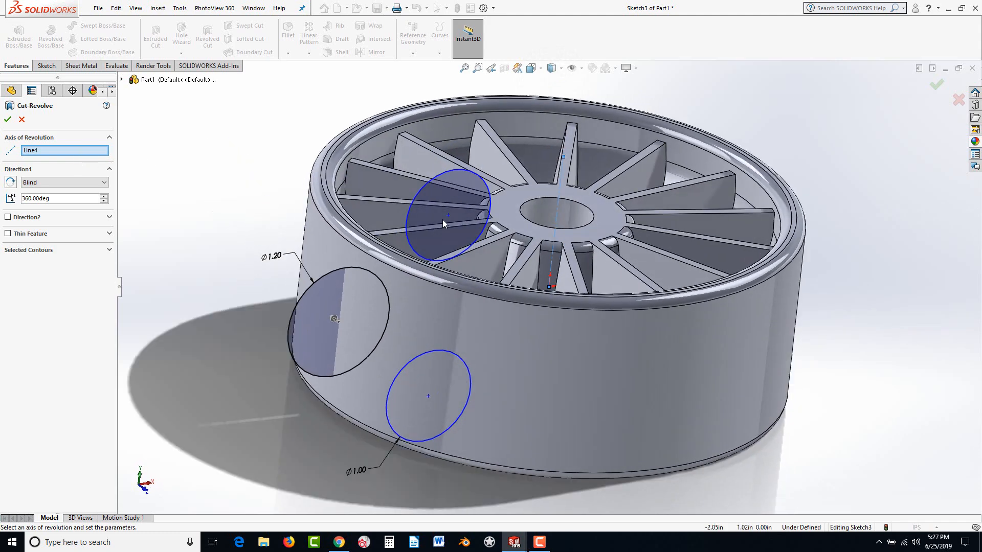
pyautogui.click(557, 204)
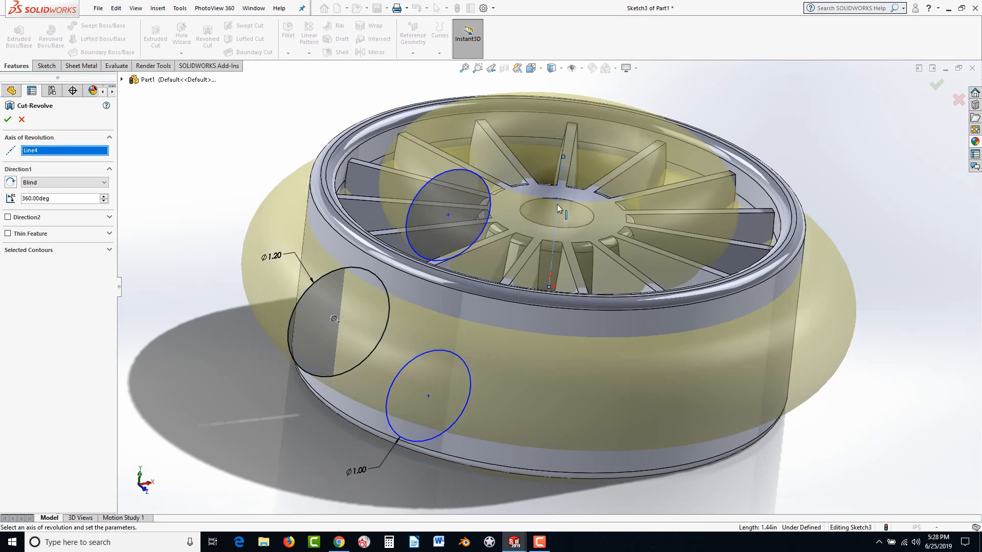
pyautogui.moveTo(183, 275); pyautogui.dragTo(168, 300, button='middle')
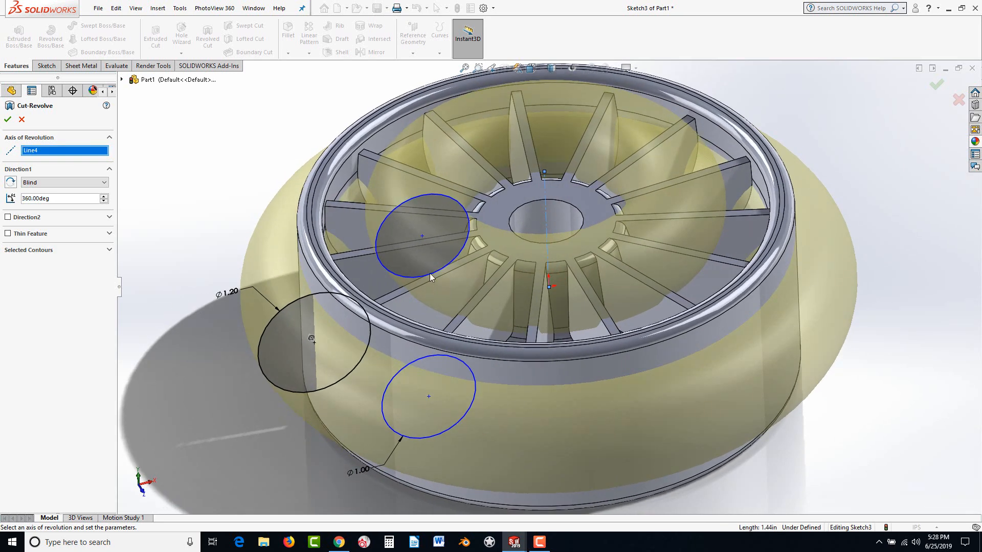
pyautogui.click(8, 120)
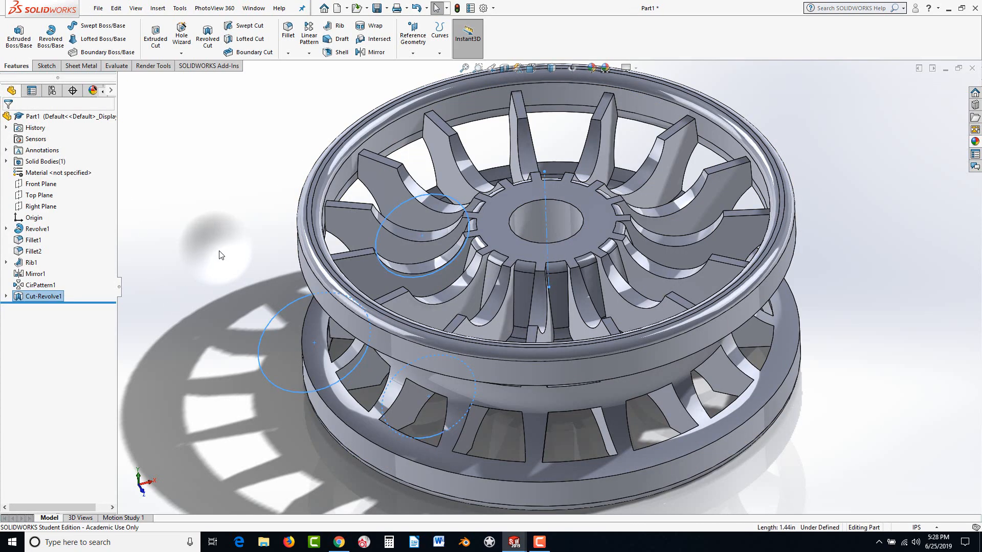
pyautogui.moveTo(207, 233)
pyautogui.mouseDown(button='middle')
pyautogui.moveTo(225, 208)
pyautogui.moveTo(199, 166)
pyautogui.moveTo(213, 239)
pyautogui.moveTo(189, 401)
pyautogui.moveTo(194, 360)
pyautogui.mouseUp(button='middle')
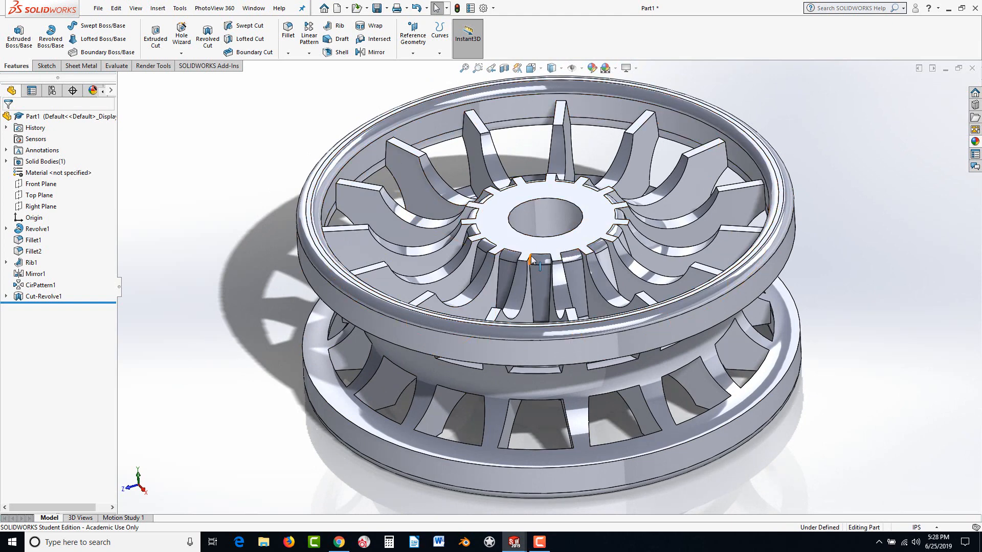
pyautogui.scroll(1, 531, 255)
pyautogui.scroll(-1, 557, 222)
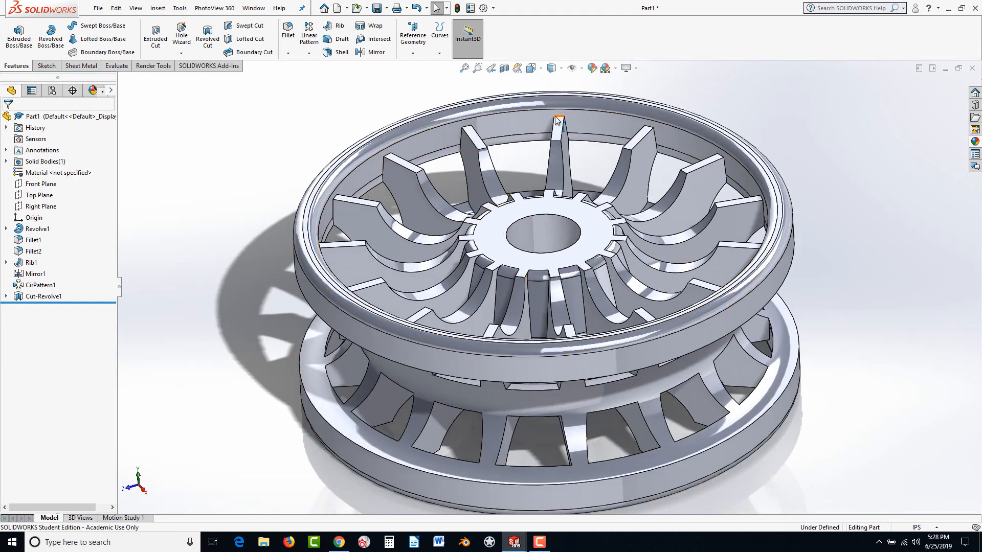
# Turn on the perspective view of the wheel with an observer position of 1
pyautogui.click(636, 70)
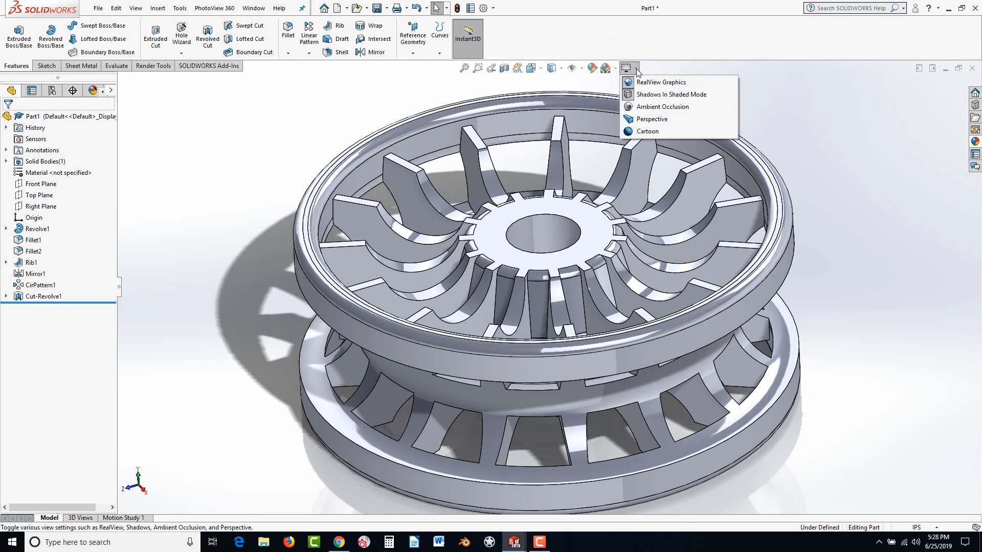
pyautogui.click(627, 118)
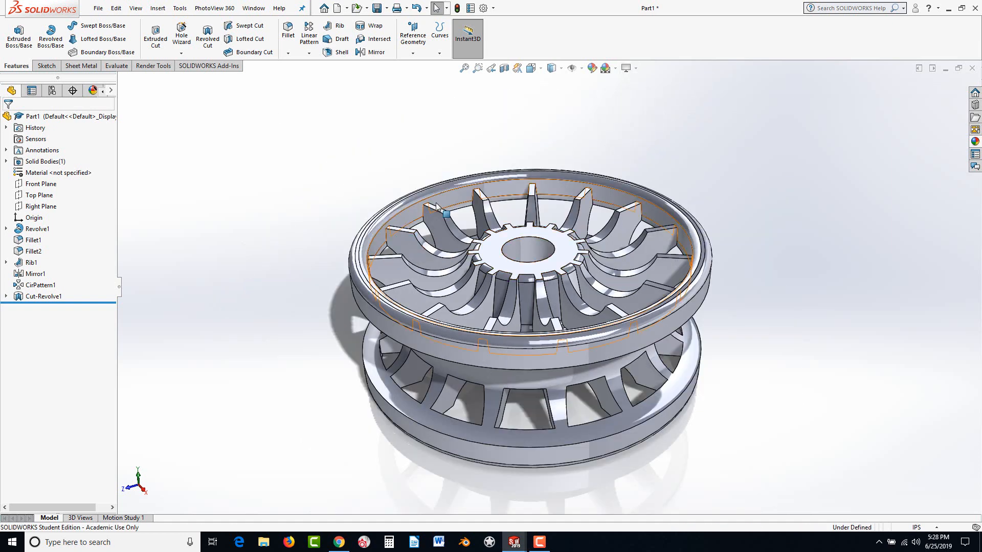
pyautogui.click(136, 8)
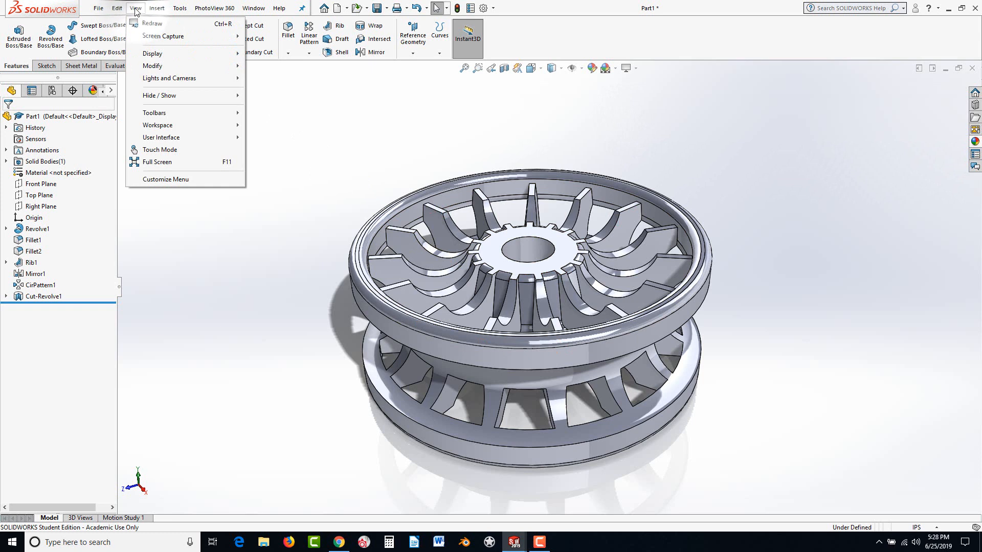
pyautogui.moveTo(212, 67)
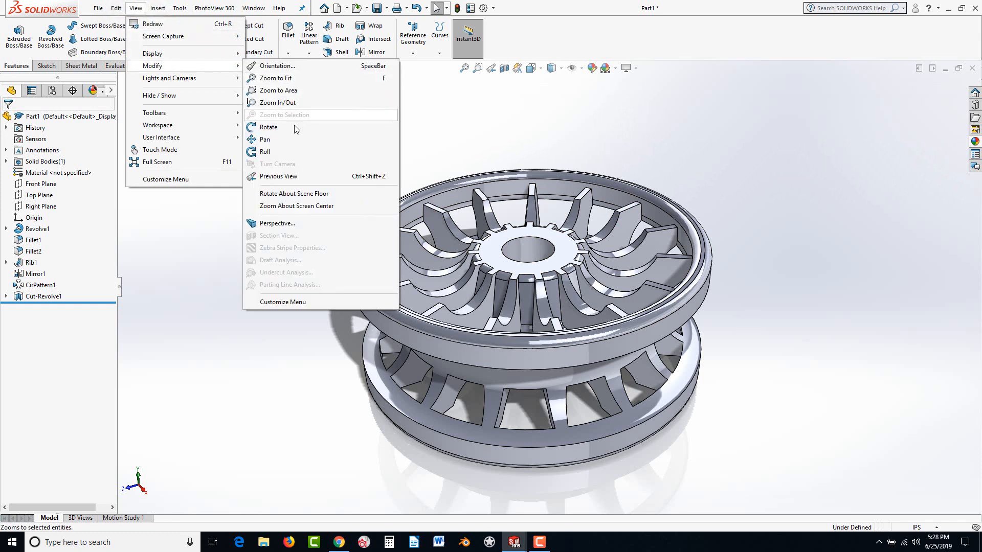
pyautogui.click(274, 223)
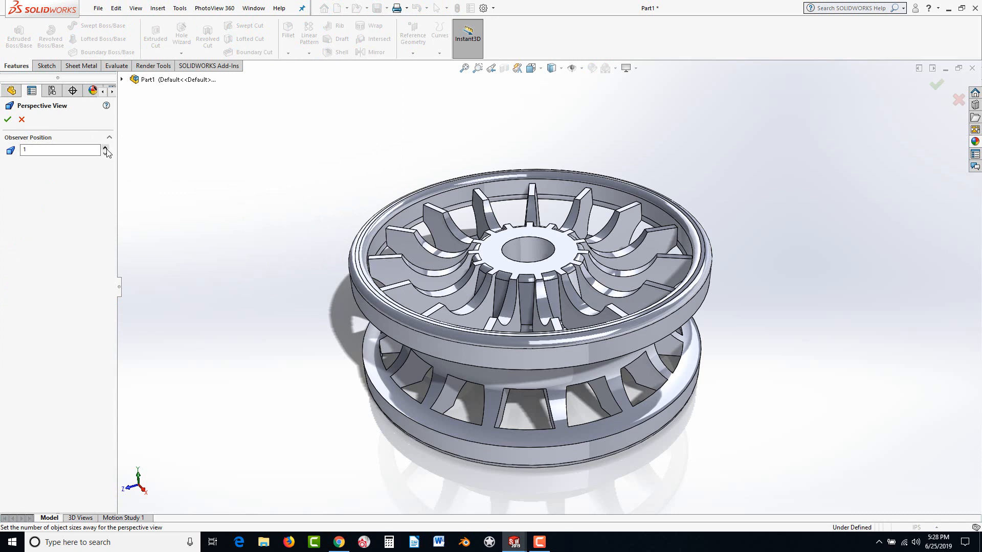
pyautogui.click(7, 119)
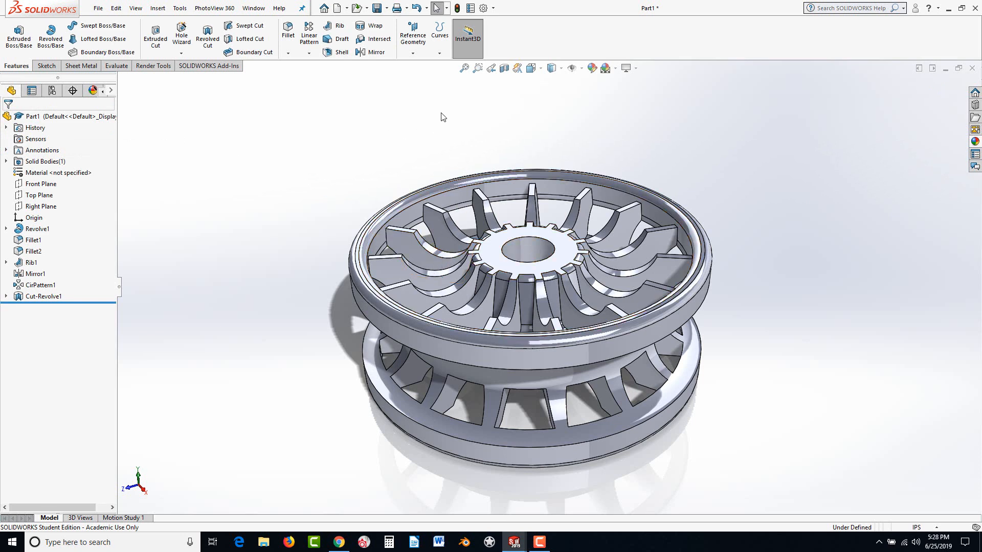
# Apply the clear thick glass appearance to the whole part
pyautogui.click(562, 248)
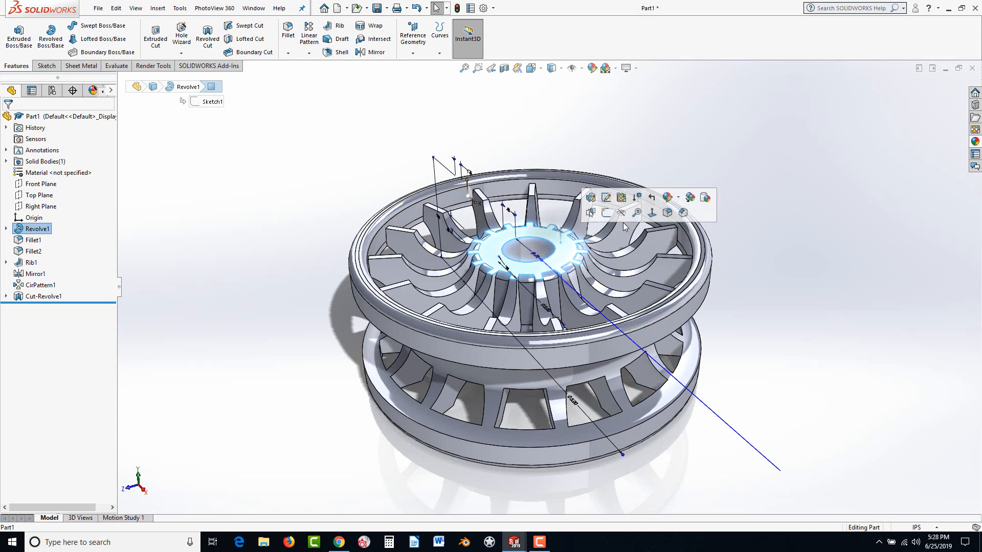
pyautogui.click(678, 199)
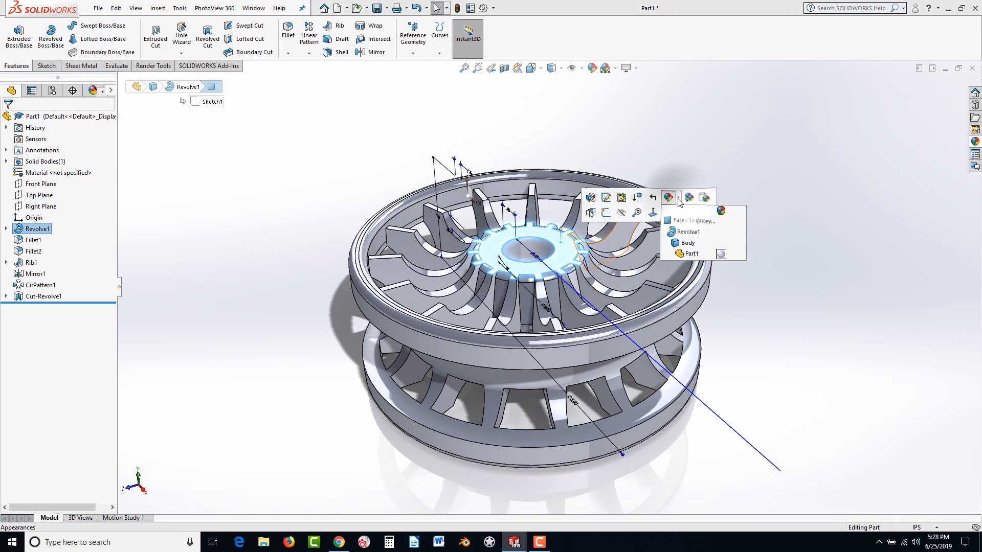
pyautogui.click(721, 254)
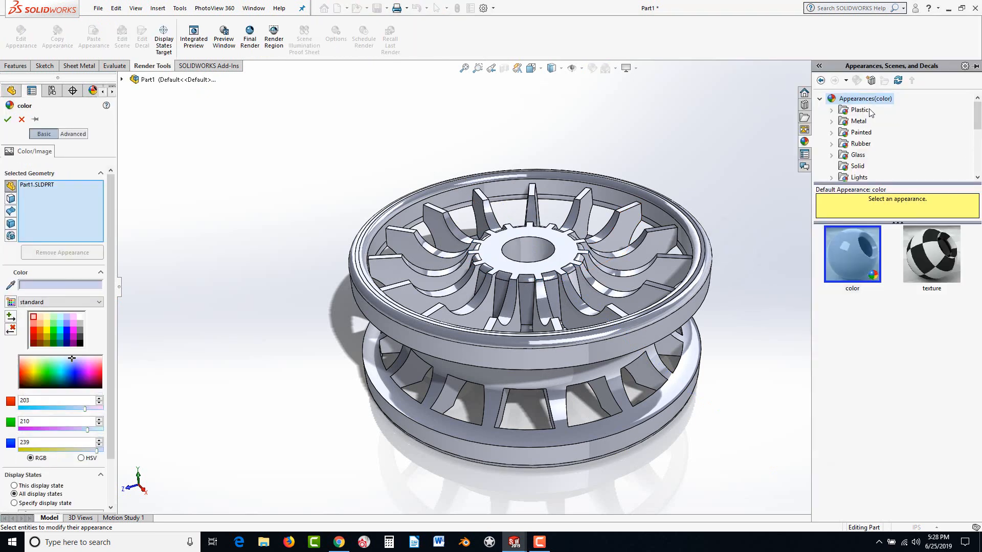
pyautogui.click(855, 154)
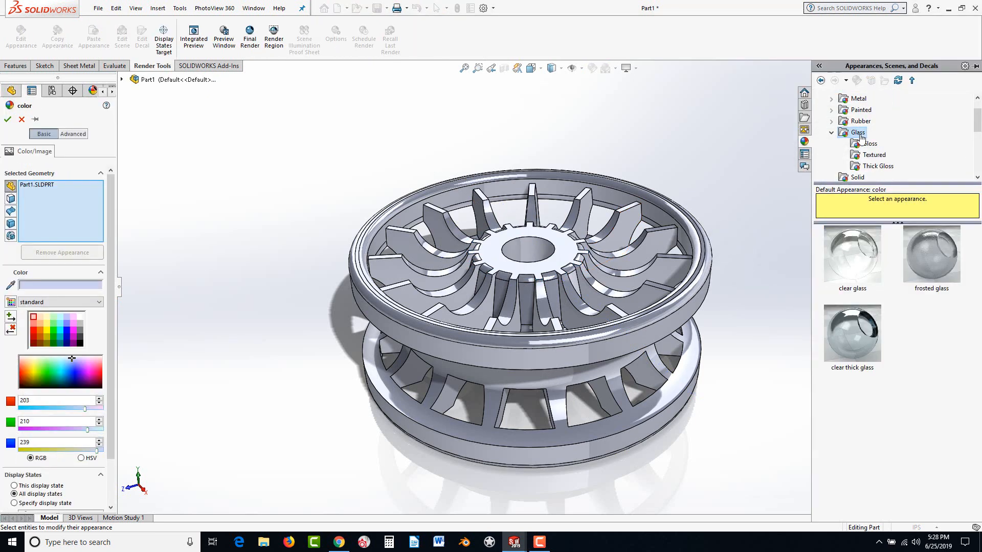
pyautogui.click(869, 167)
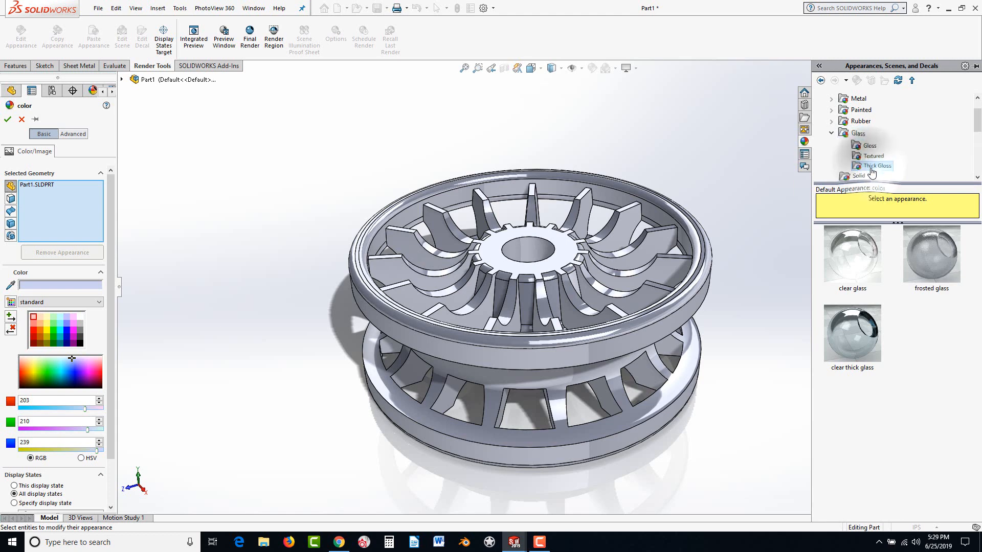
pyautogui.click(856, 262)
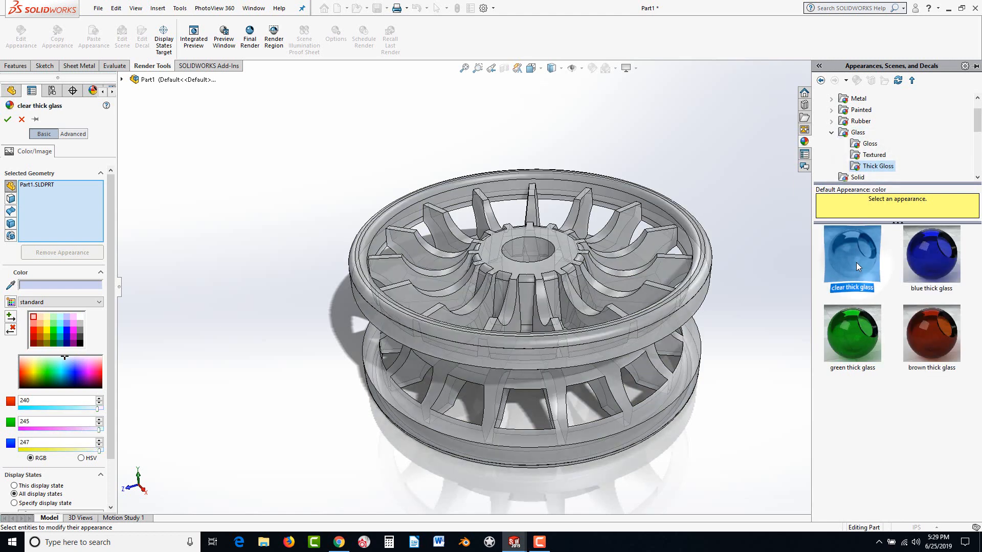
pyautogui.click(7, 120)
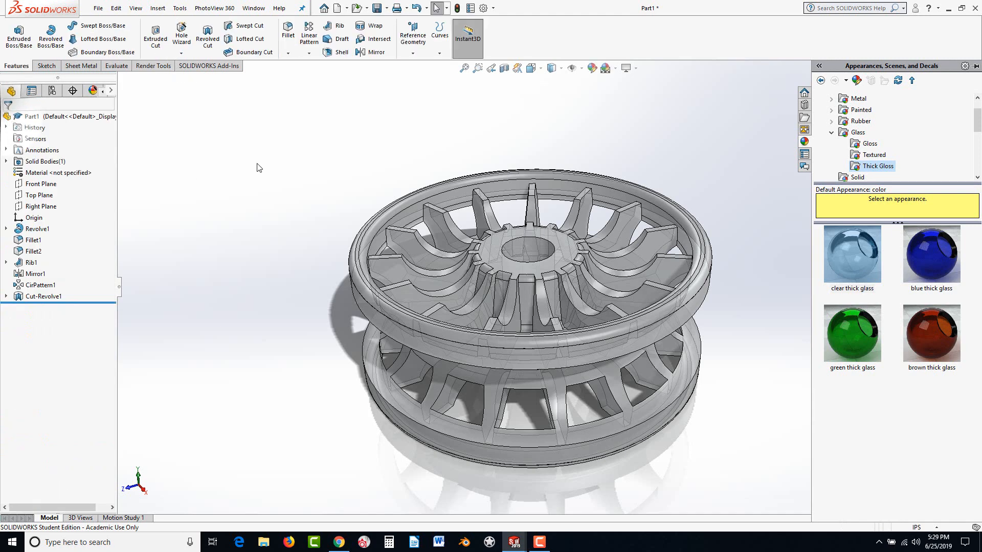
# Apply the chromium plate appearance to the Fillet1 feature on the rim's outer edge
pyautogui.click(456, 336)
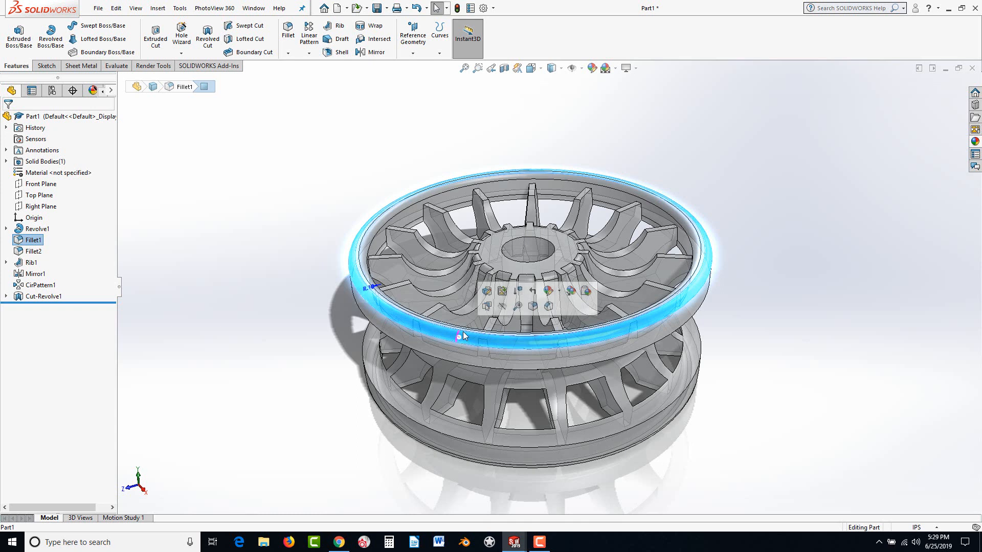
pyautogui.click(560, 293)
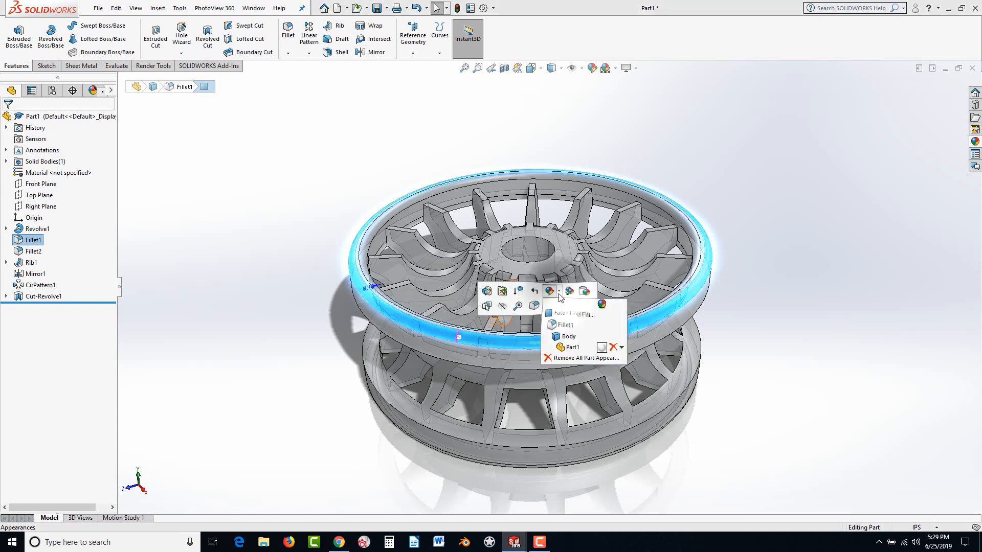
pyautogui.click(566, 327)
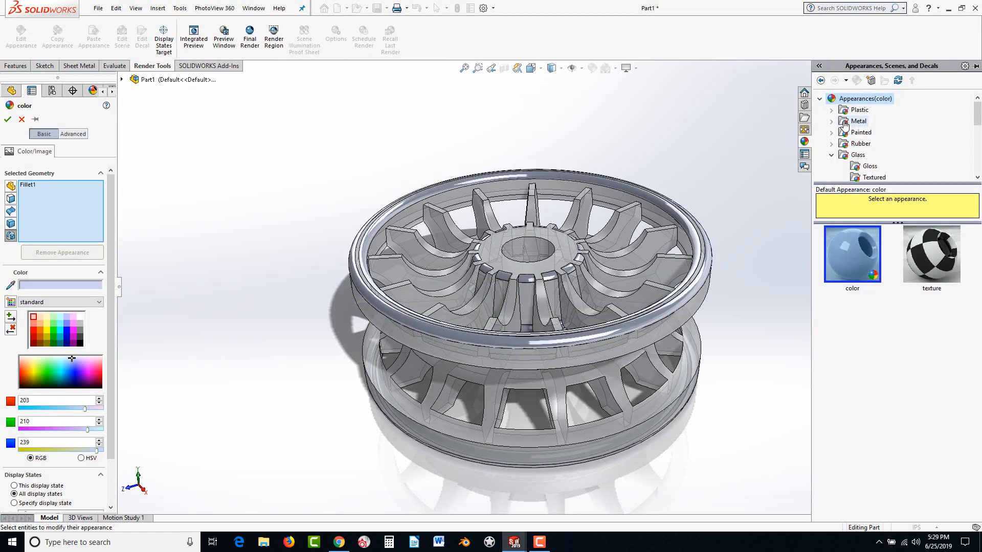
pyautogui.click(833, 122)
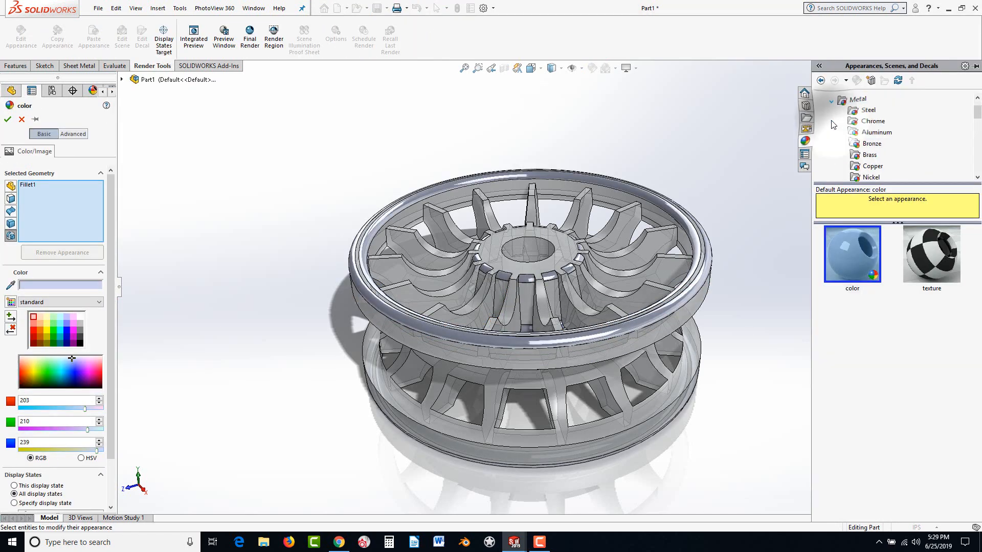
pyautogui.click(874, 122)
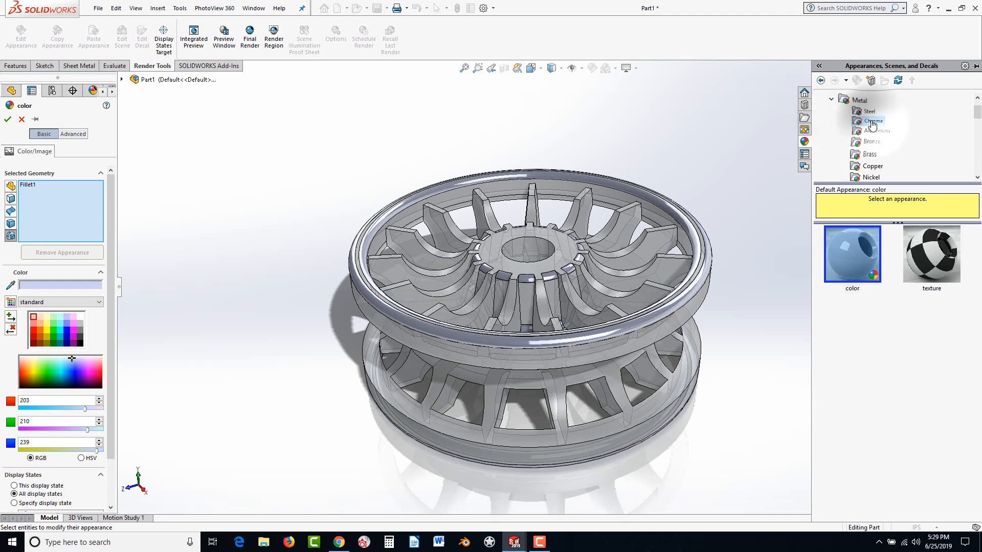
pyautogui.click(848, 267)
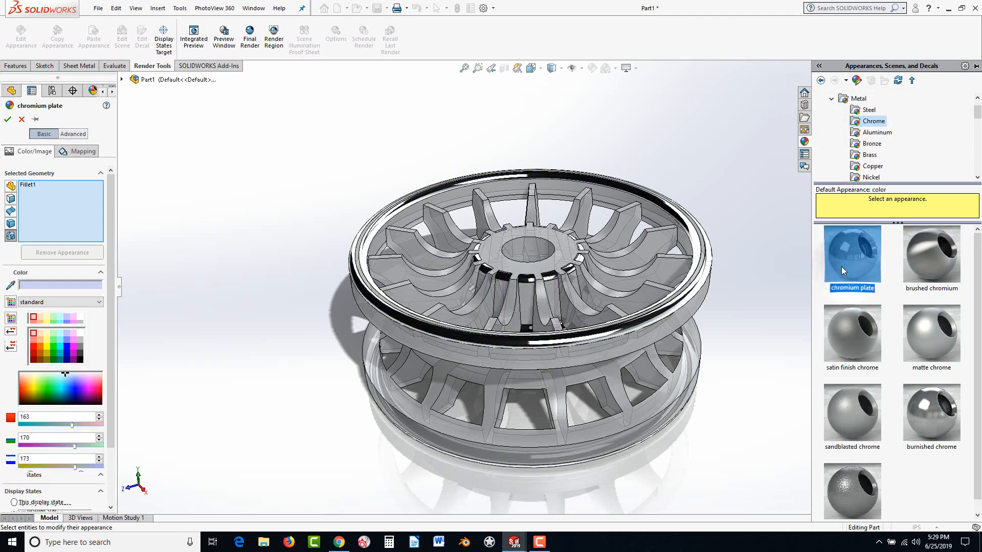
pyautogui.click(8, 120)
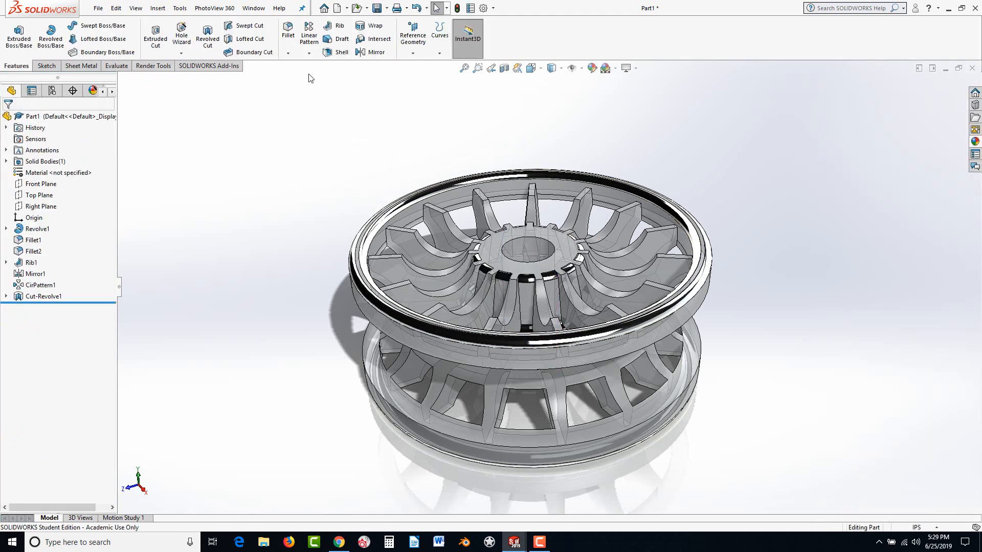
# Load the PhotoView 360 add-in, then view the wheel with Integrated Preview and close the preview
pyautogui.click(197, 68)
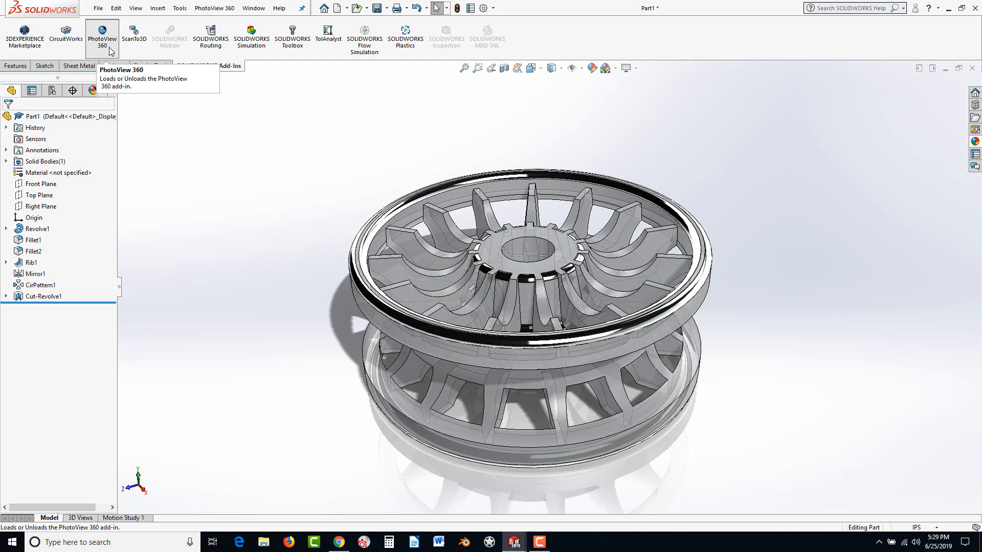
pyautogui.click(109, 47)
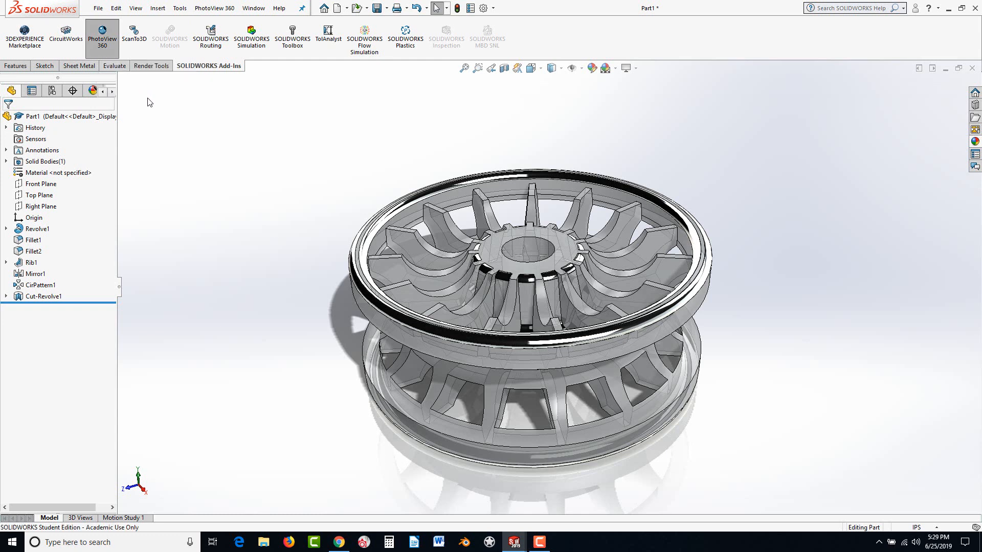
pyautogui.click(150, 67)
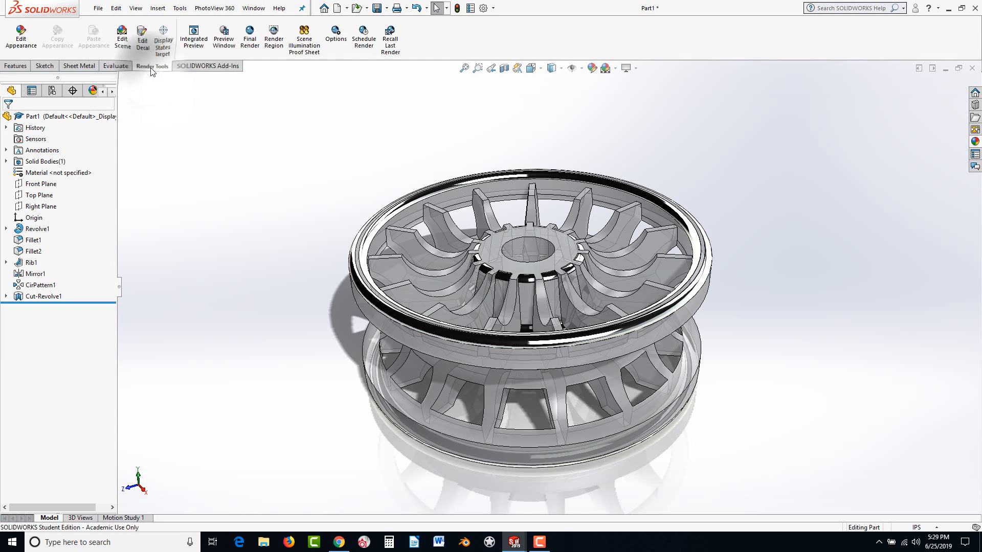
pyautogui.click(194, 40)
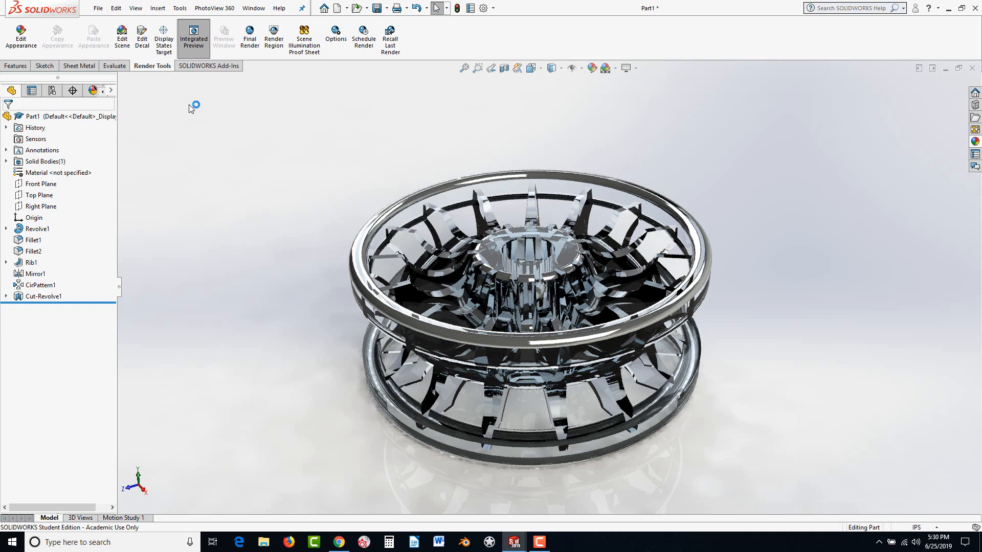
pyautogui.click(193, 46)
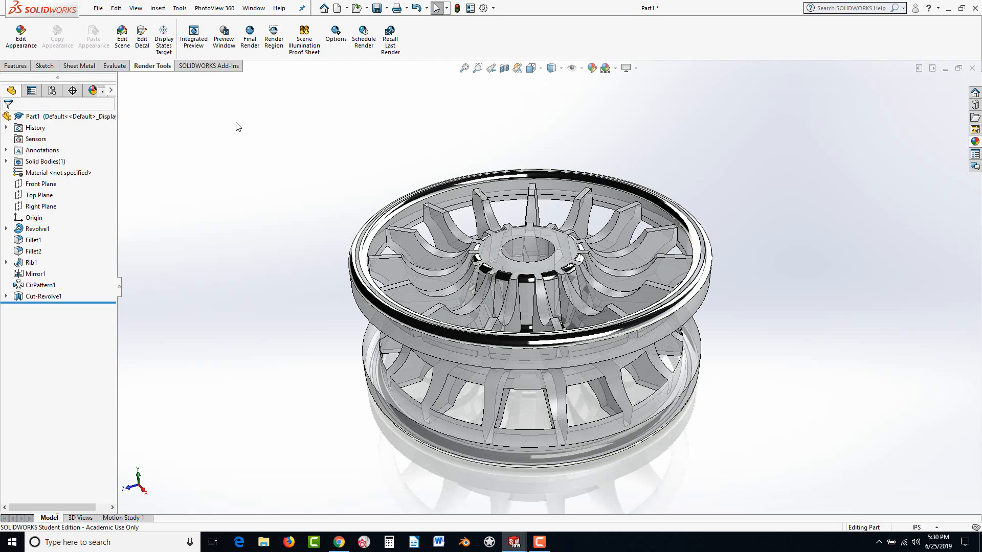
# Switch to Chrome and open the SolidWorks Basics manual from the Vertanux1 website's instructional manuals in a new browser tab
pyautogui.click(339, 542)
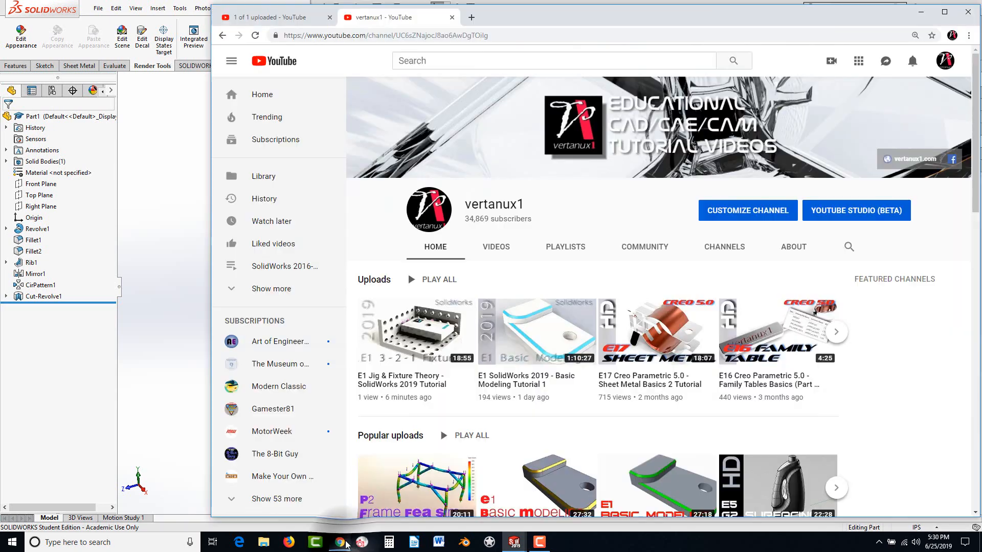
pyautogui.click(471, 18)
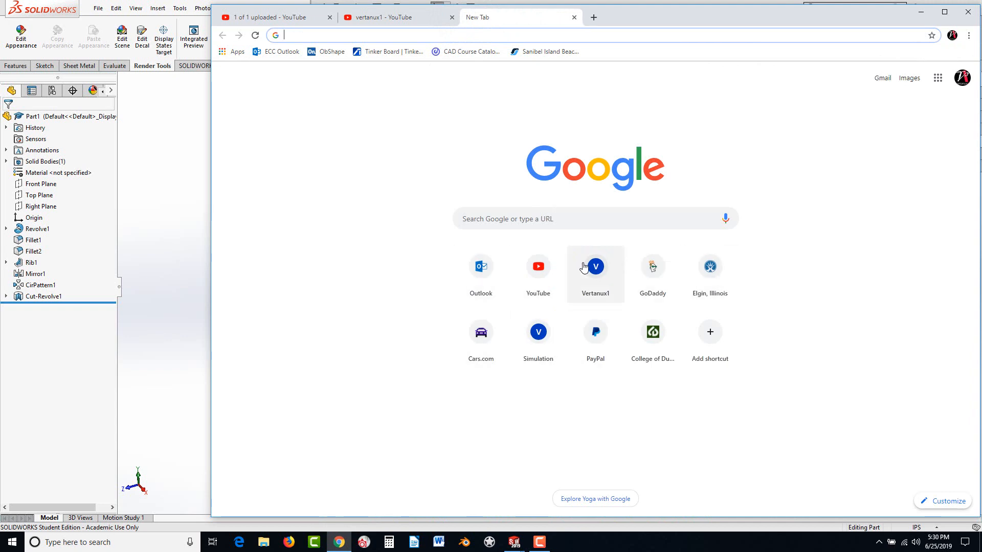
pyautogui.click(586, 287)
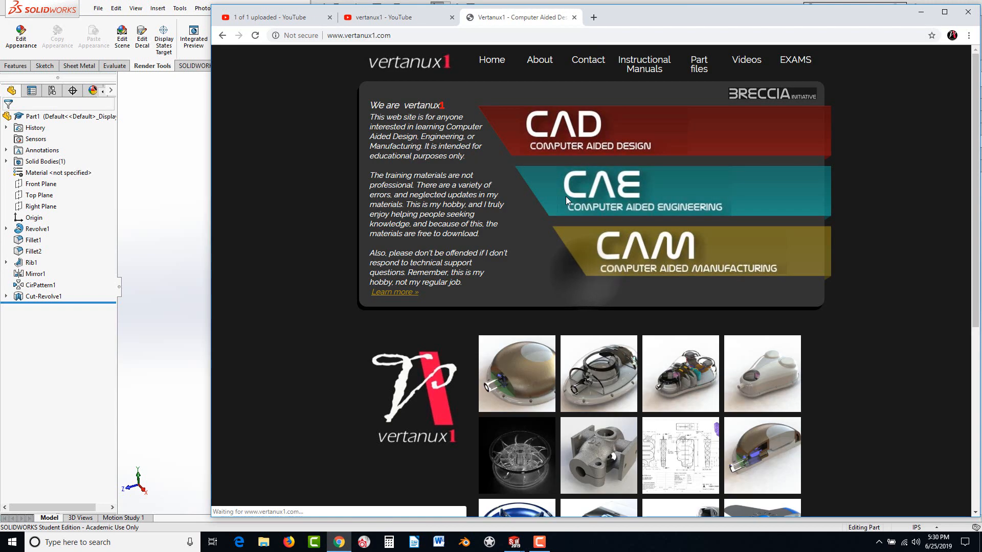
pyautogui.click(649, 64)
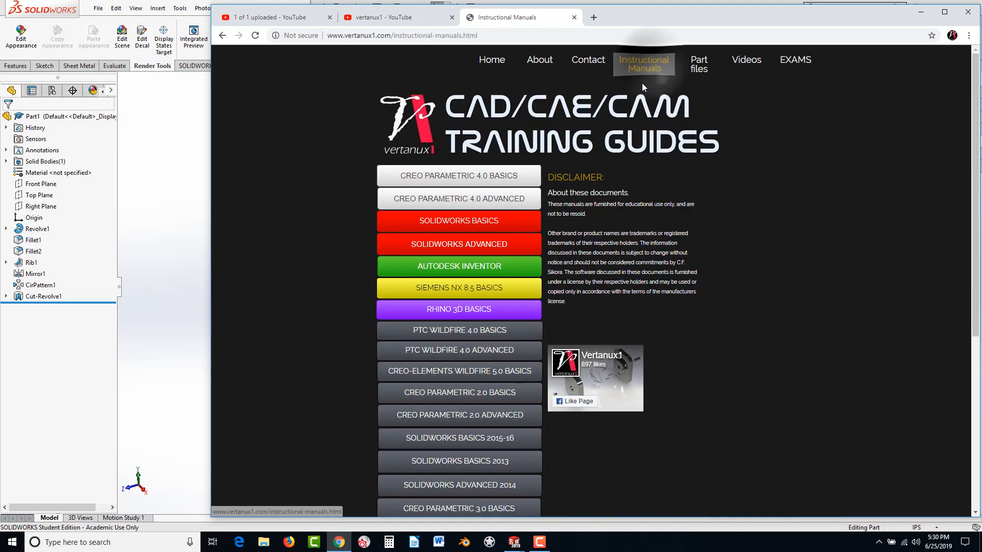
pyautogui.click(454, 225)
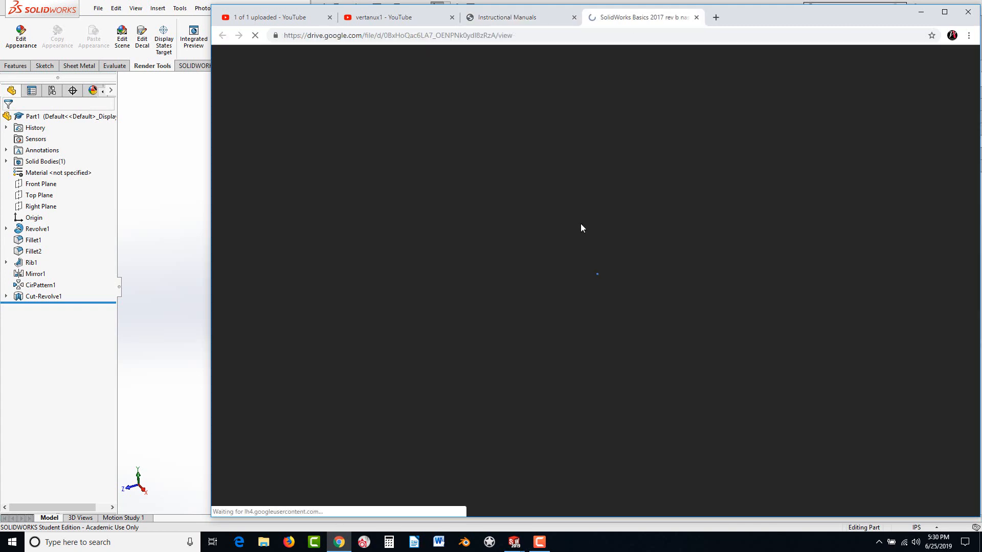
# Look through the SolidWorks Basics manual from the course information to the revolve exercise and the bolt picture on page 29
pyautogui.scroll(-19, 625, 230)
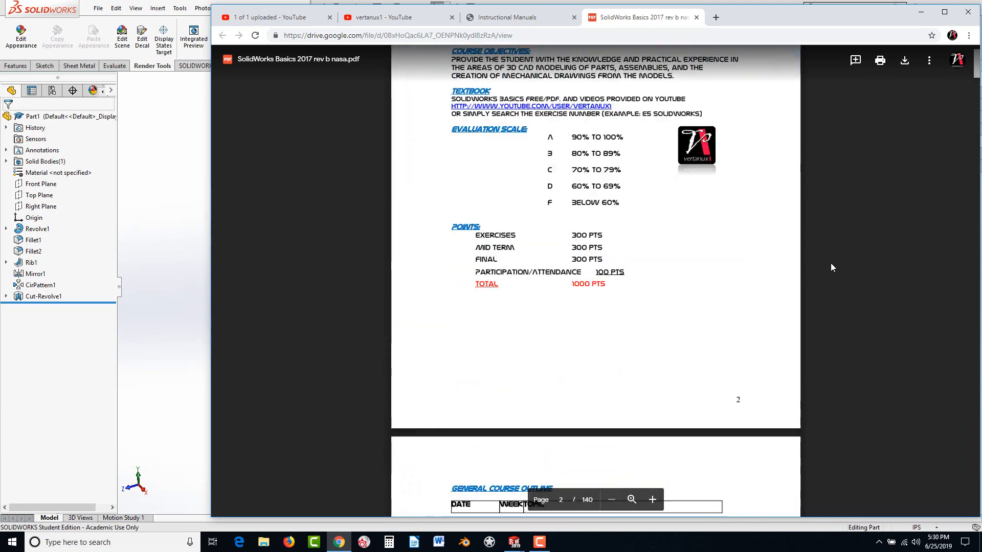
pyautogui.moveTo(978, 80); pyautogui.dragTo(978, 159)
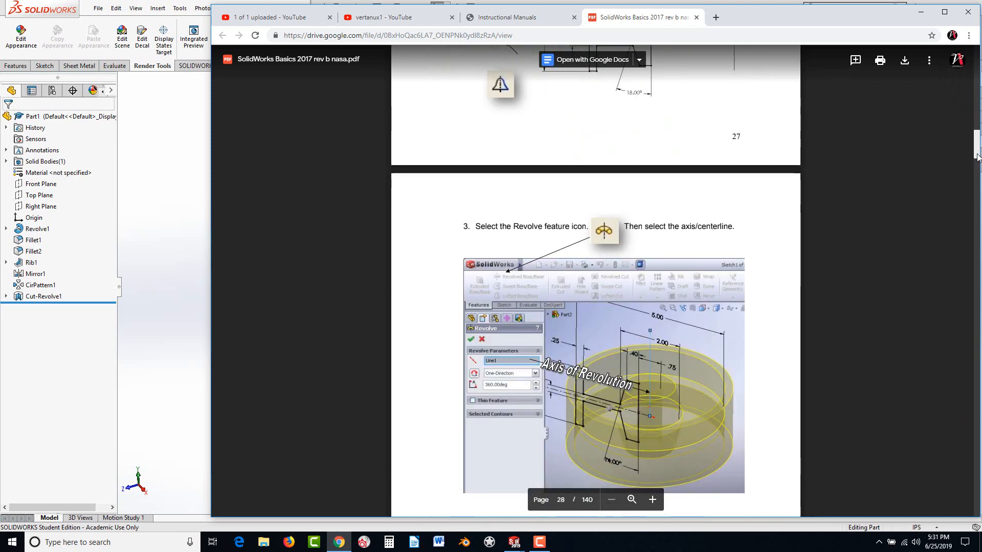
pyautogui.scroll(5, 882, 228)
pyautogui.scroll(-5, 878, 225)
pyautogui.scroll(-15, 869, 218)
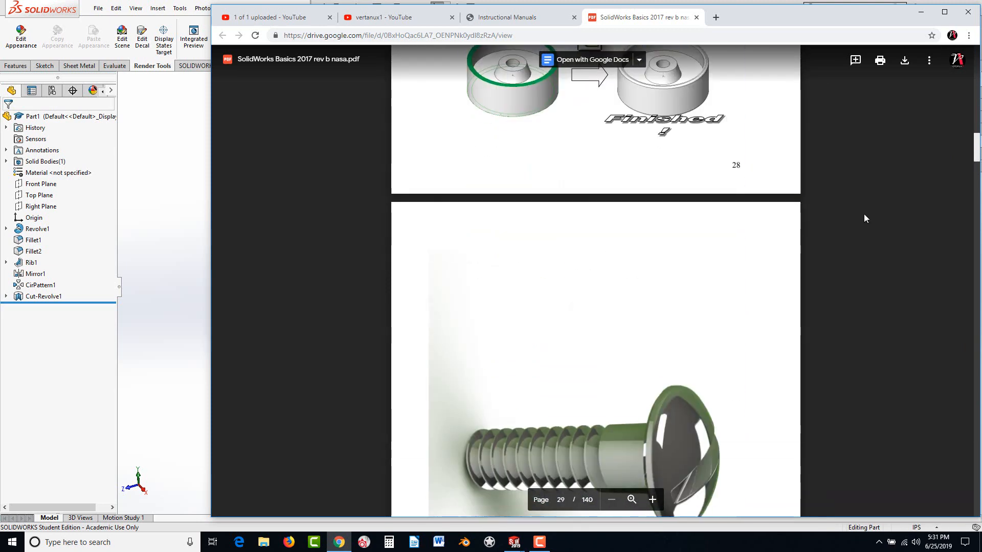
pyautogui.scroll(1, 575, 262)
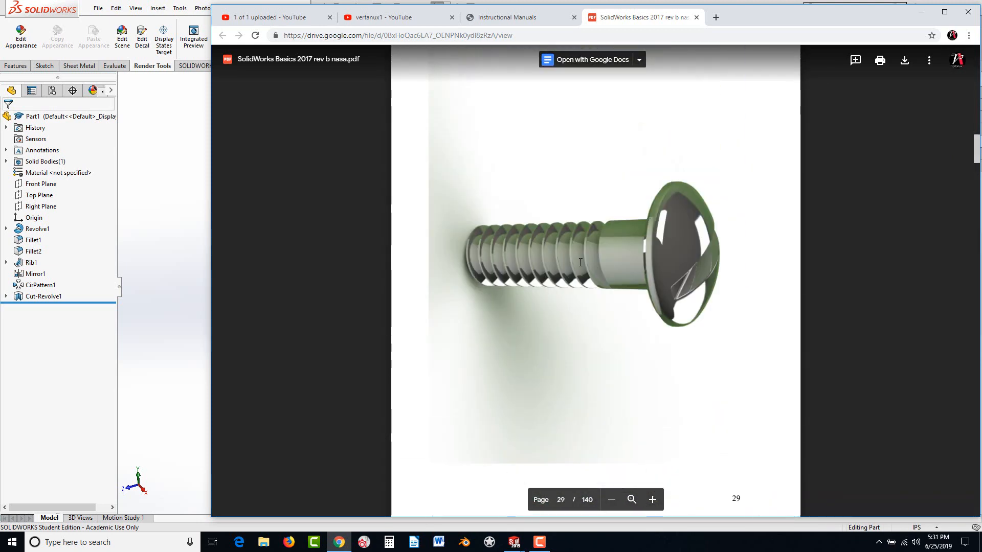
pyautogui.scroll(-2, 579, 256)
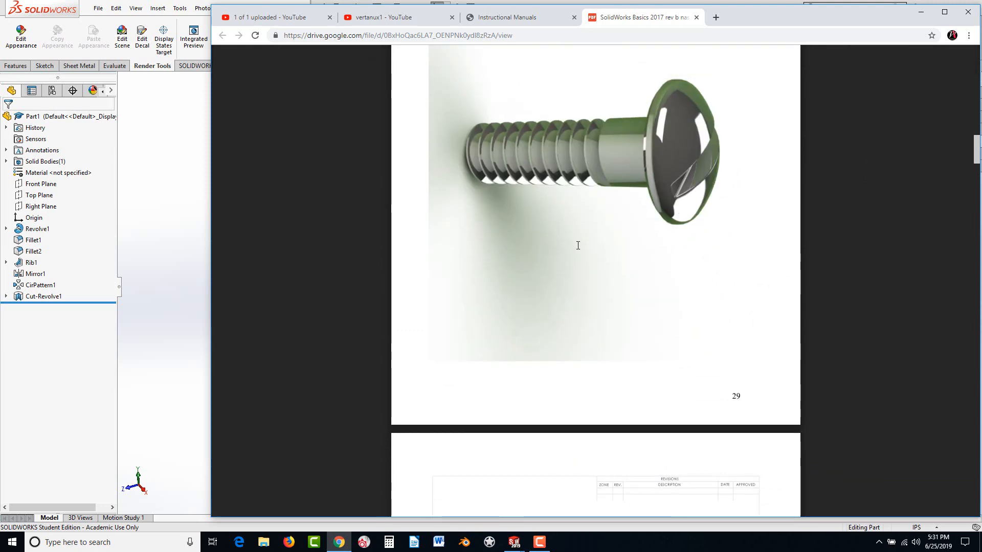
# Examine the dimensioned Lab 2 bolt drawing on page 30 of the manual
pyautogui.scroll(-6, 583, 256)
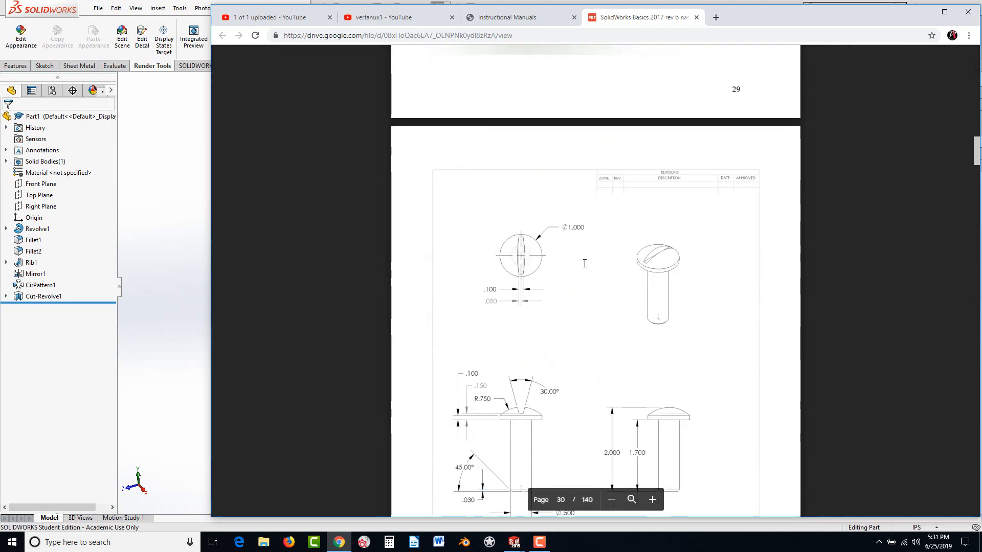
pyautogui.scroll(-3, 585, 263)
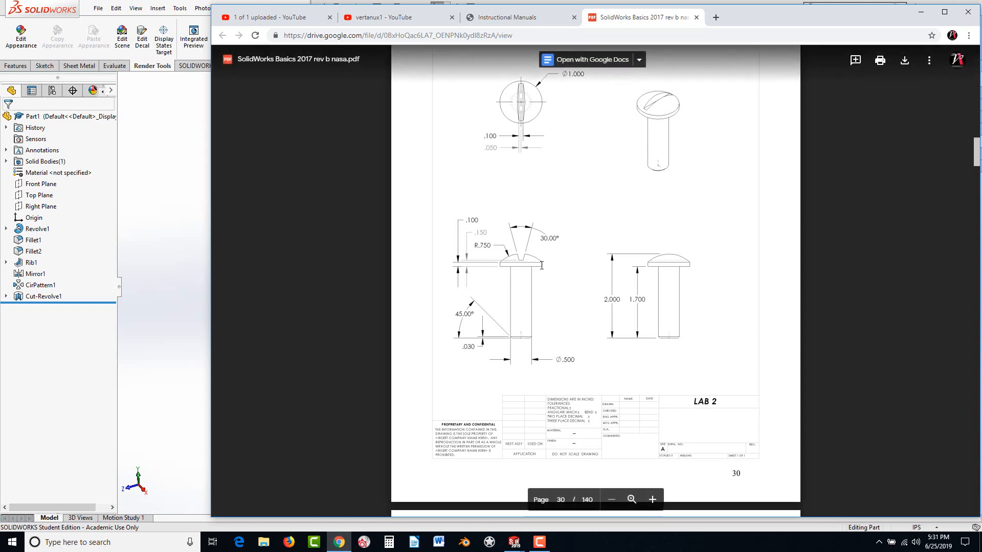
# Switch back to SolidWorks, create a new part document and start a sketch on the Front Plane
pyautogui.click(172, 302)
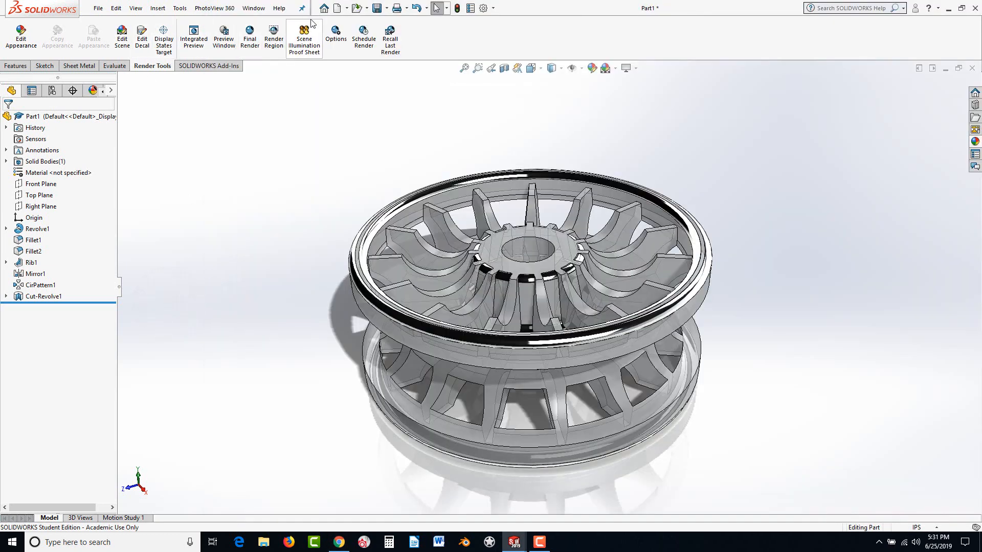
pyautogui.click(338, 9)
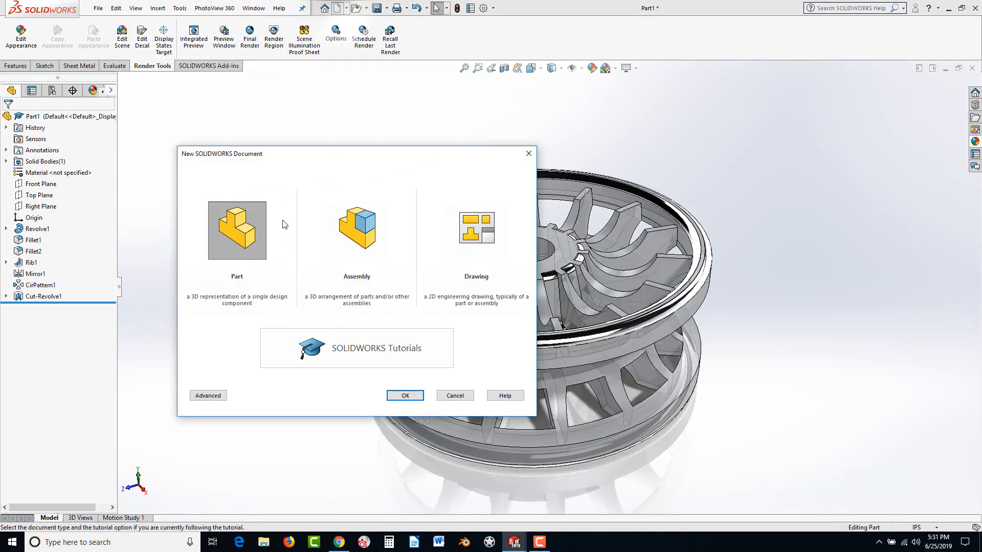
pyautogui.click(404, 396)
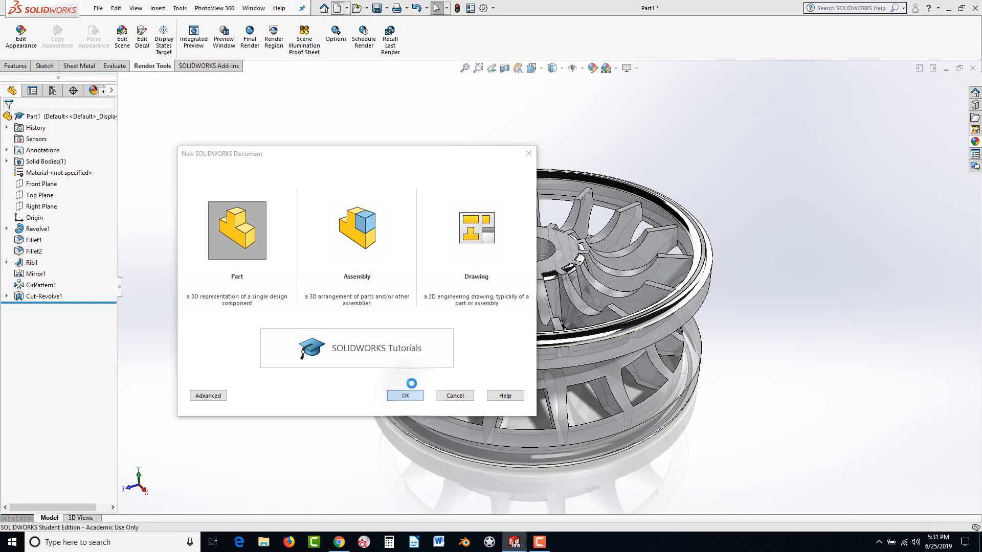
pyautogui.click(34, 173)
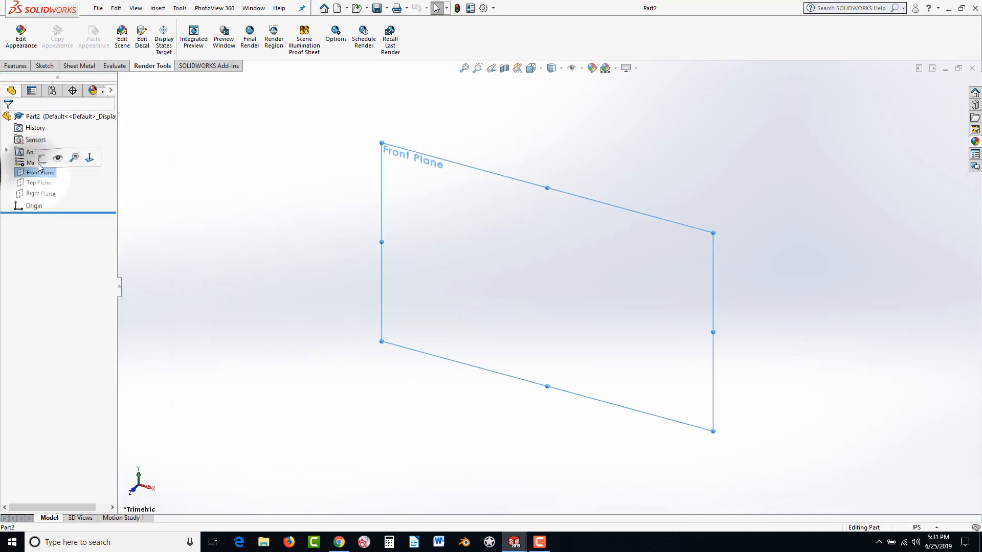
pyautogui.click(43, 156)
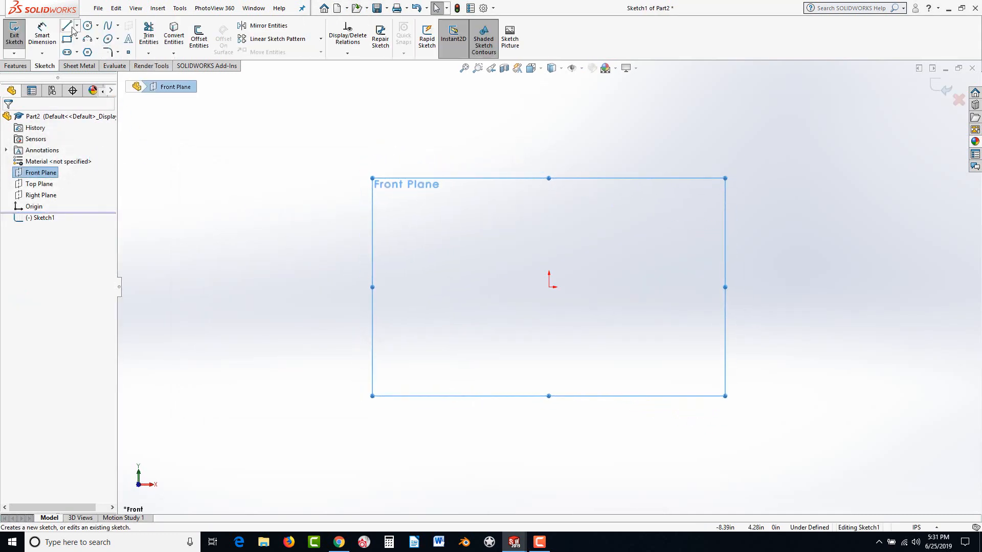
# Sketch a vertical line about 2.1 in long upward from the origin as the bolt's axis edge
pyautogui.click(66, 25)
pyautogui.click(549, 287)
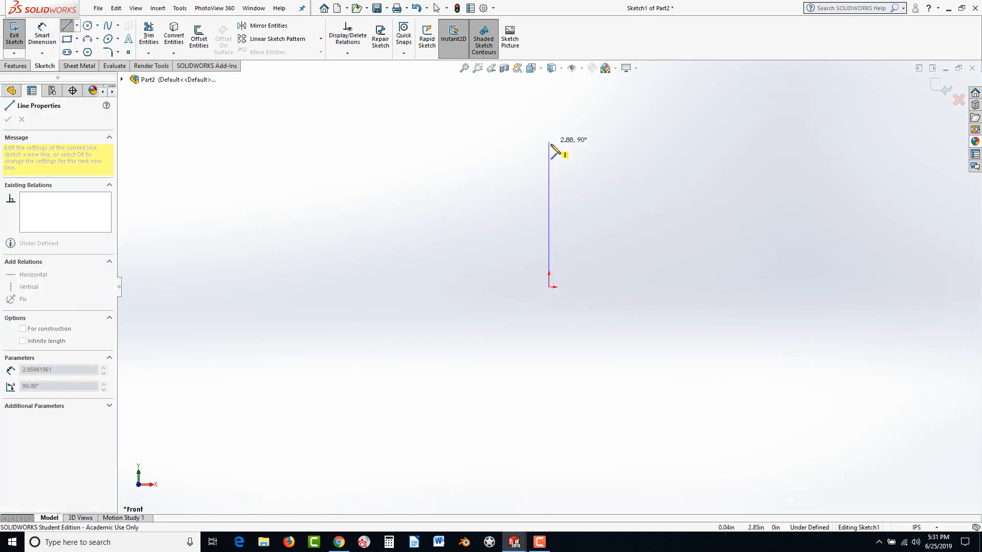
pyautogui.click(549, 179)
pyautogui.doubleClick(578, 213)
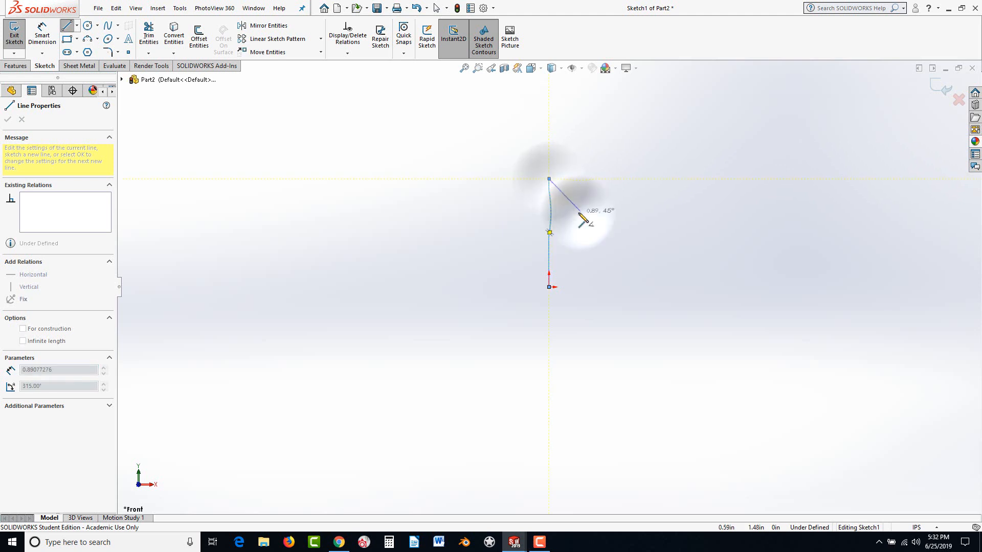
# Sketch the stepped bolt outline from the origin with connected lines about 0.33 in left, 1.7 in up, 0.4 in left and 0.2 in up
pyautogui.click(549, 287)
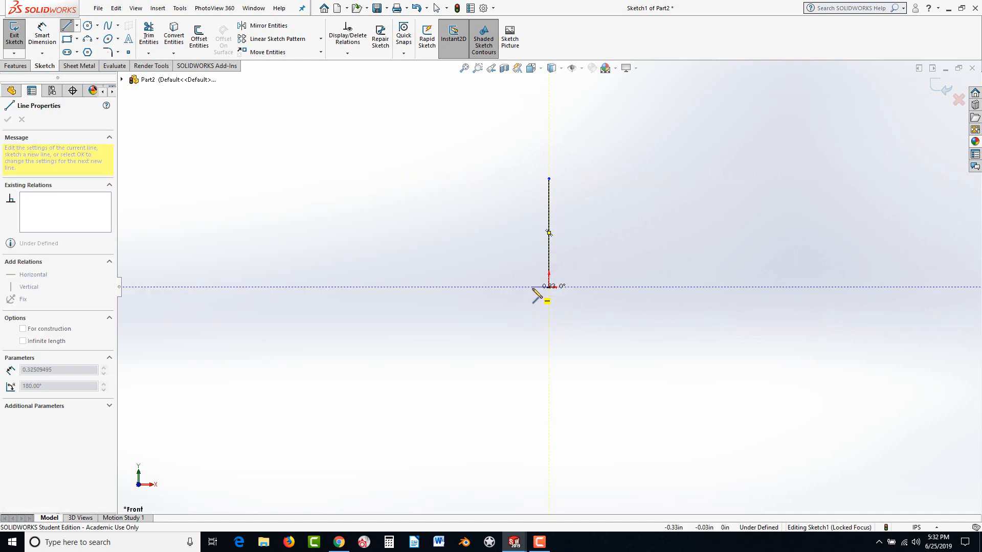
pyautogui.click(532, 287)
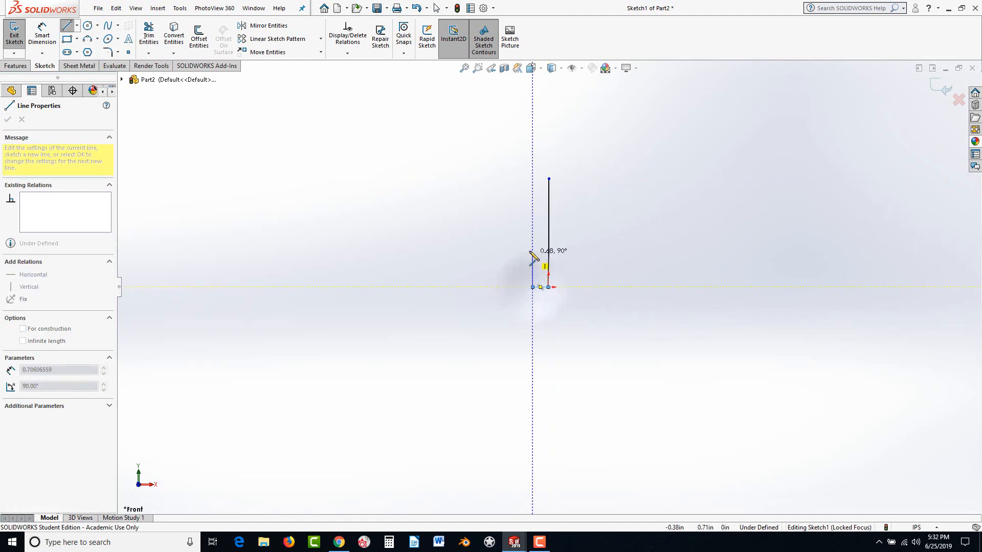
pyautogui.click(532, 203)
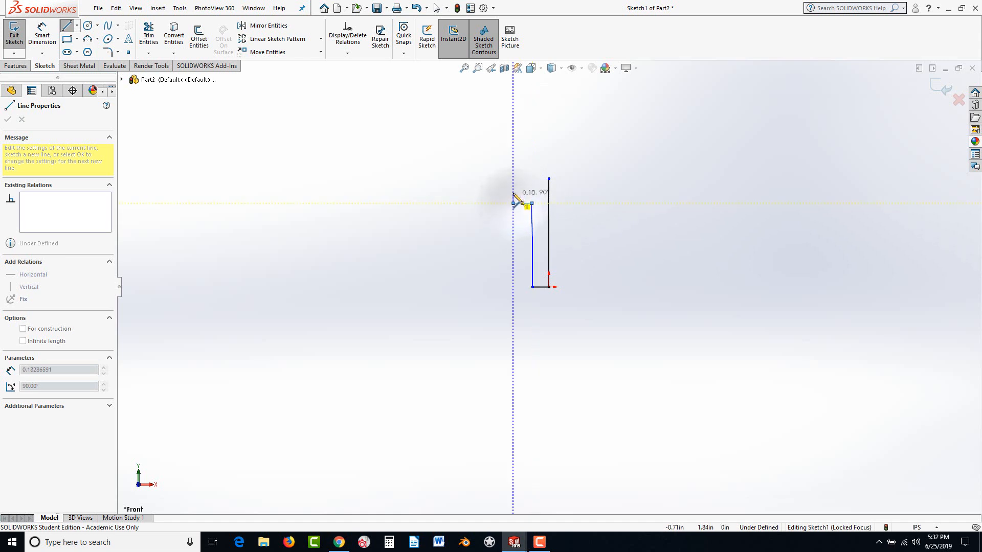
pyautogui.click(513, 194)
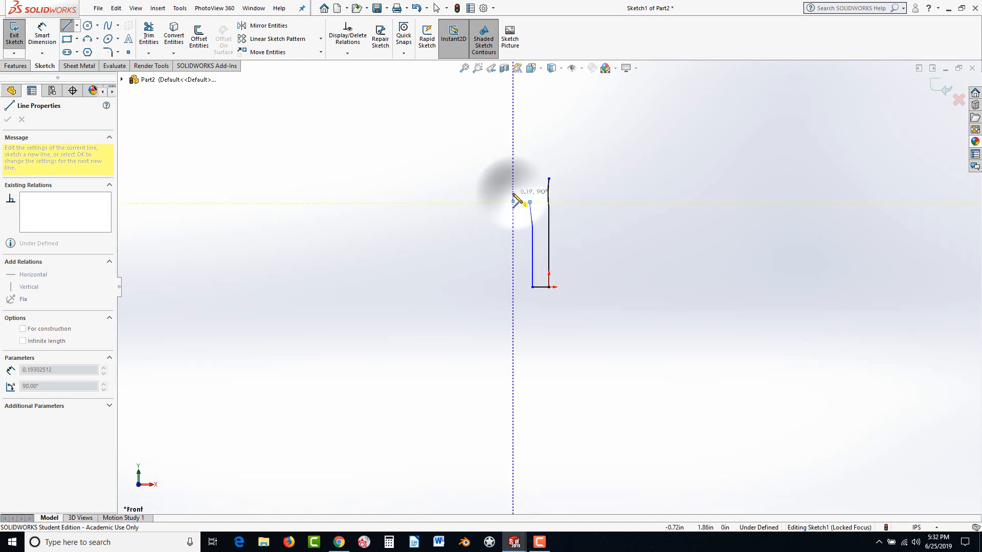
pyautogui.scroll(-4, 542, 192)
pyautogui.scroll(-3, 537, 218)
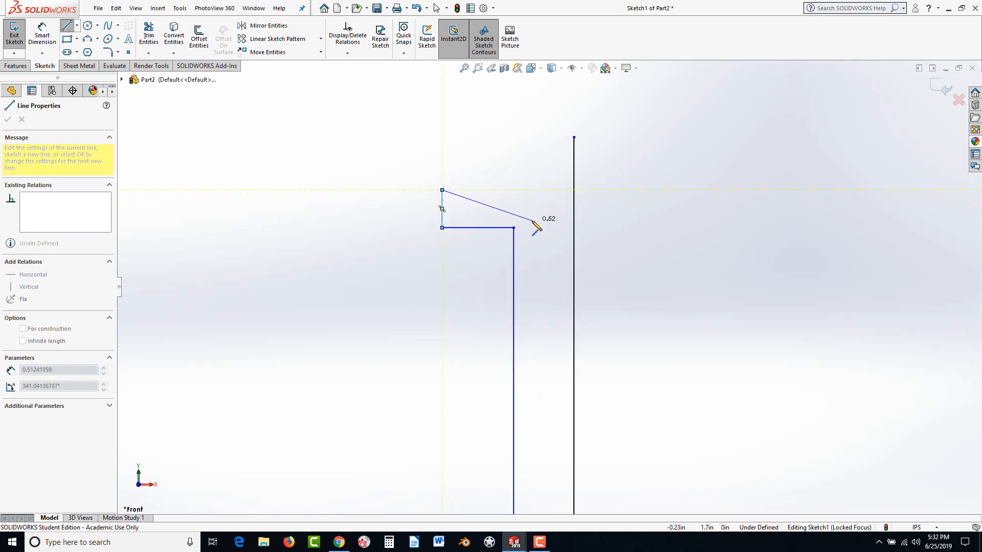
pyautogui.press('Escape')
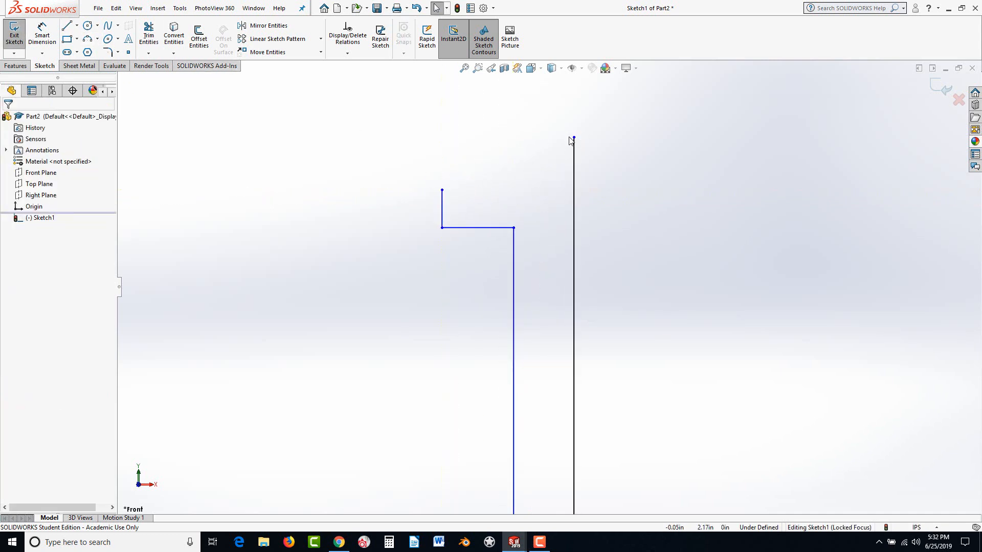
# Lower the long vertical line's top end level with the short segment's top, then dimension that line 2.00 in
pyautogui.moveTo(573, 139); pyautogui.dragTo(574, 191)
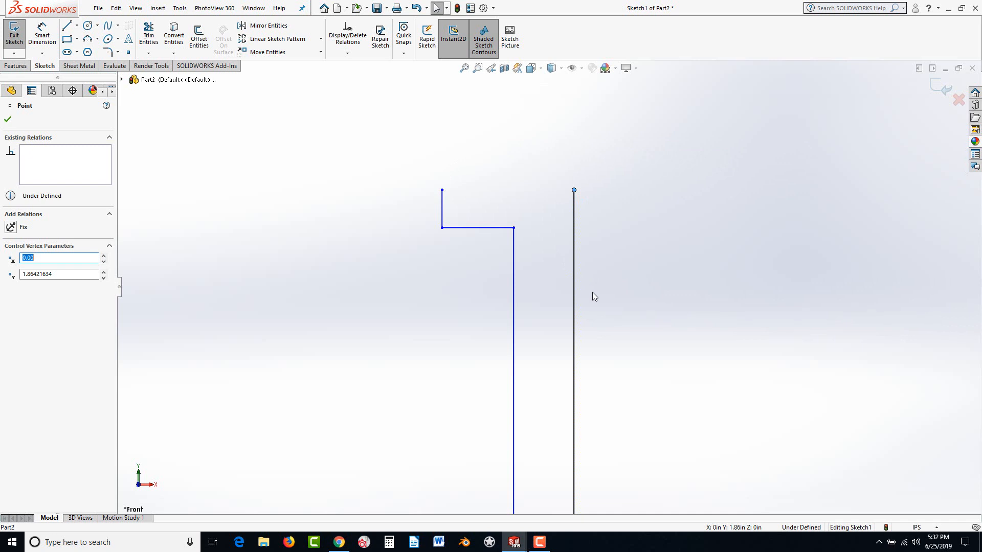
pyautogui.press('f')
pyautogui.click(42, 35)
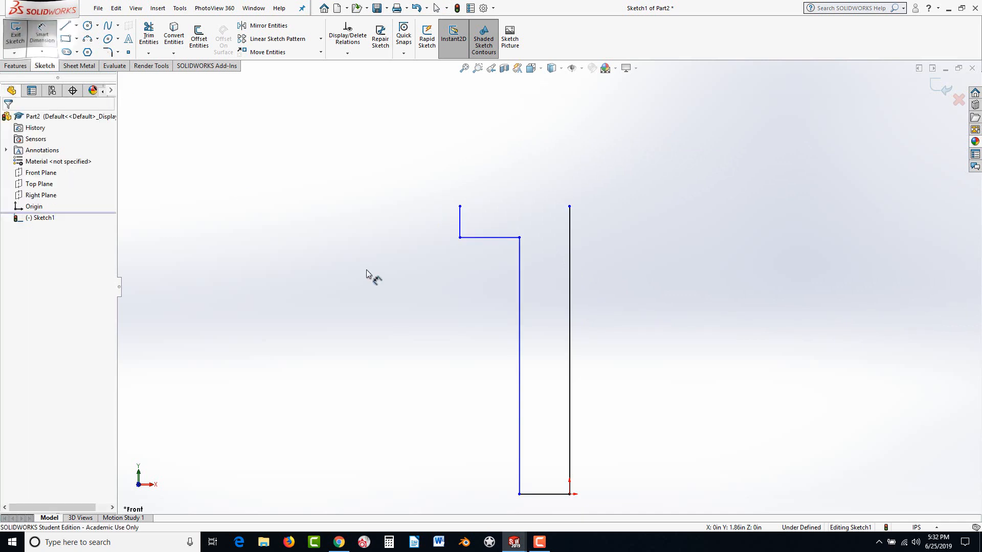
pyautogui.click(570, 341)
pyautogui.click(629, 341)
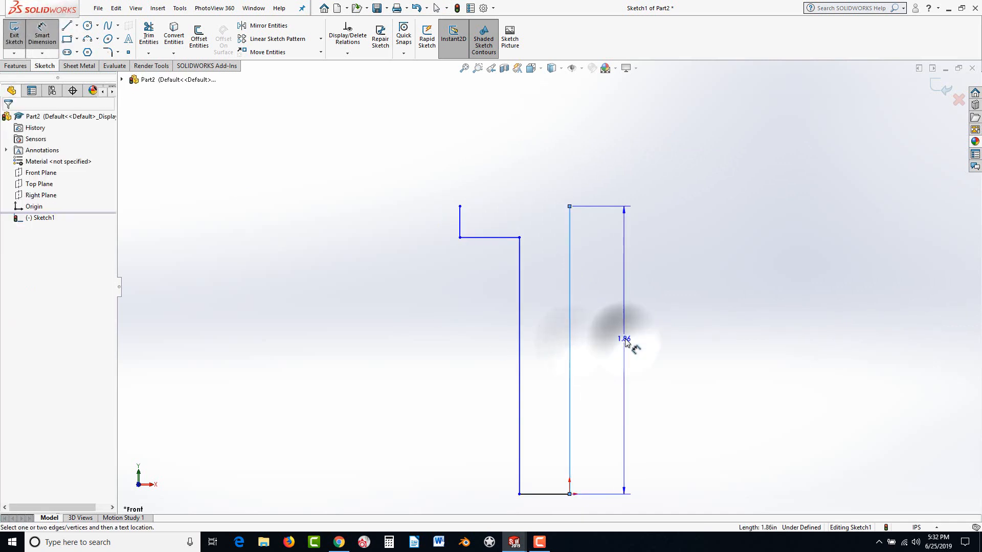
pyautogui.write('2.00in')
pyautogui.press('Return')
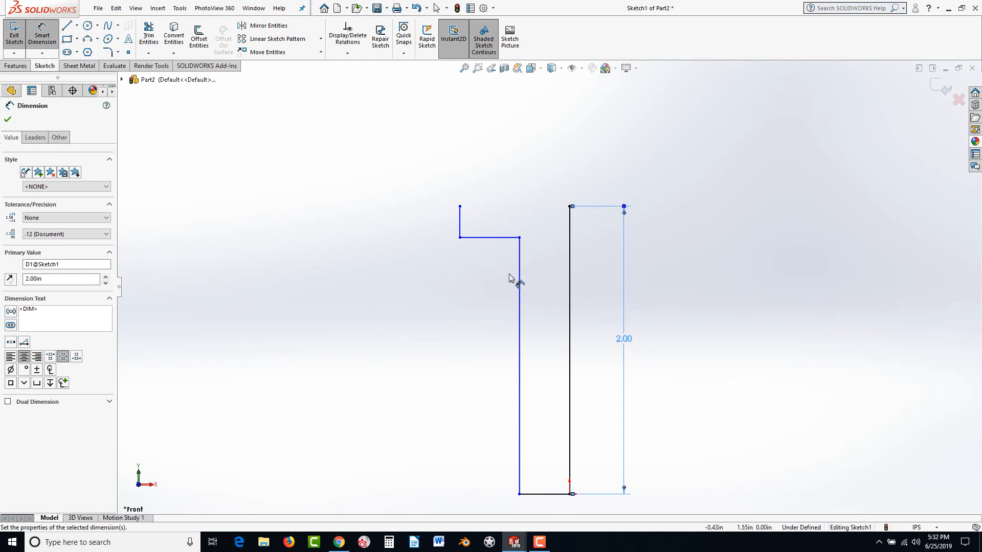
# Dimension the inner vertical line 1.70 in and the short upper vertical segment 0.10 in
pyautogui.click(519, 281)
pyautogui.click(460, 333)
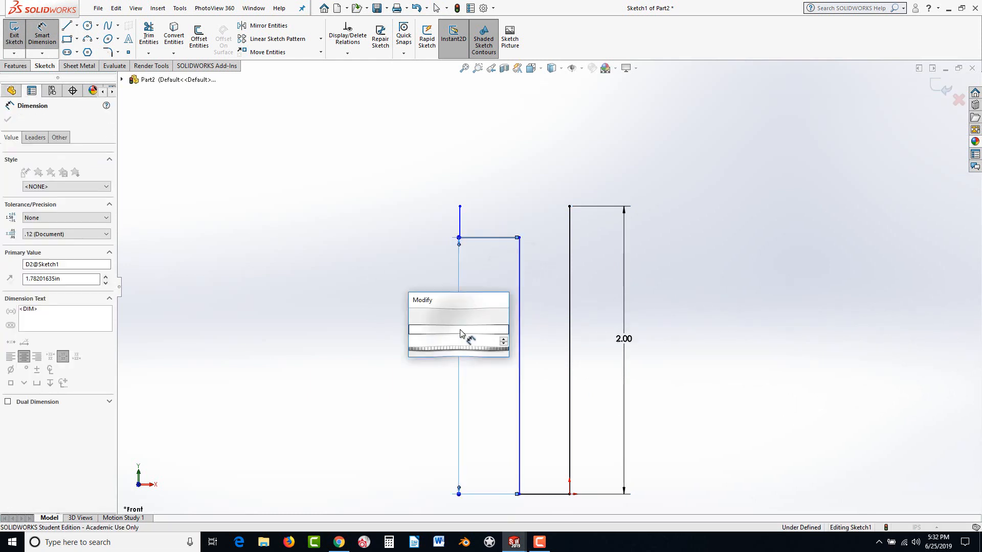
pyautogui.write('1.7')
pyautogui.press('Return')
pyautogui.click(460, 234)
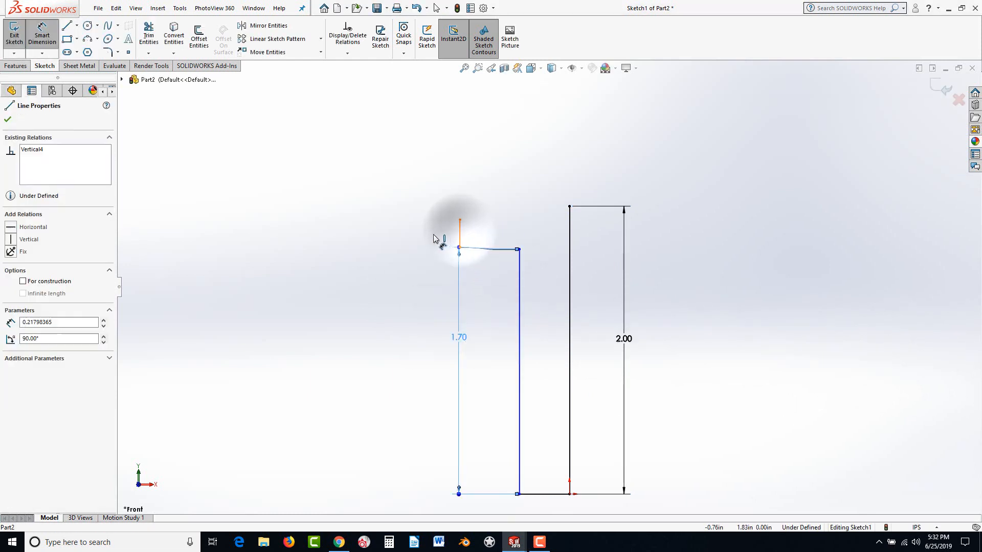
pyautogui.click(434, 239)
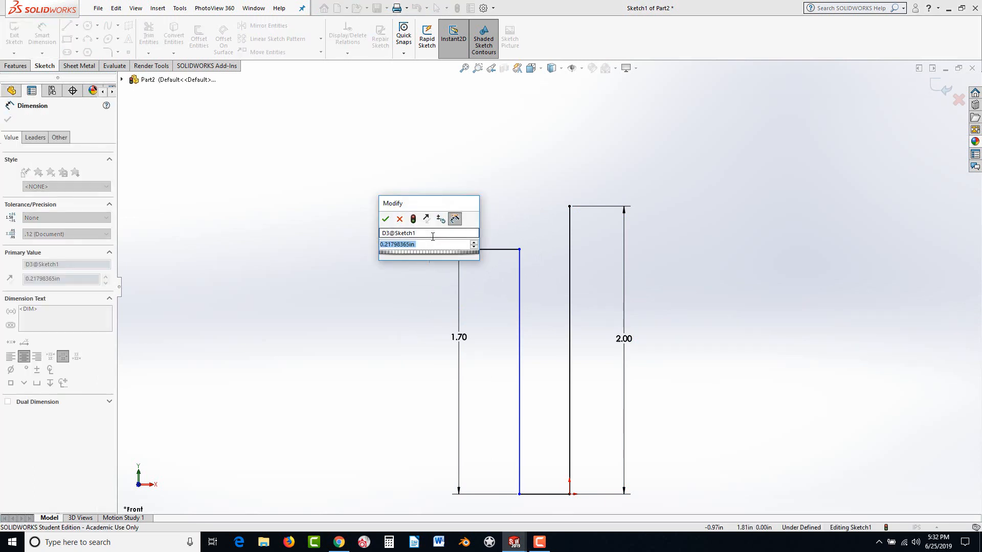
pyautogui.write('.1')
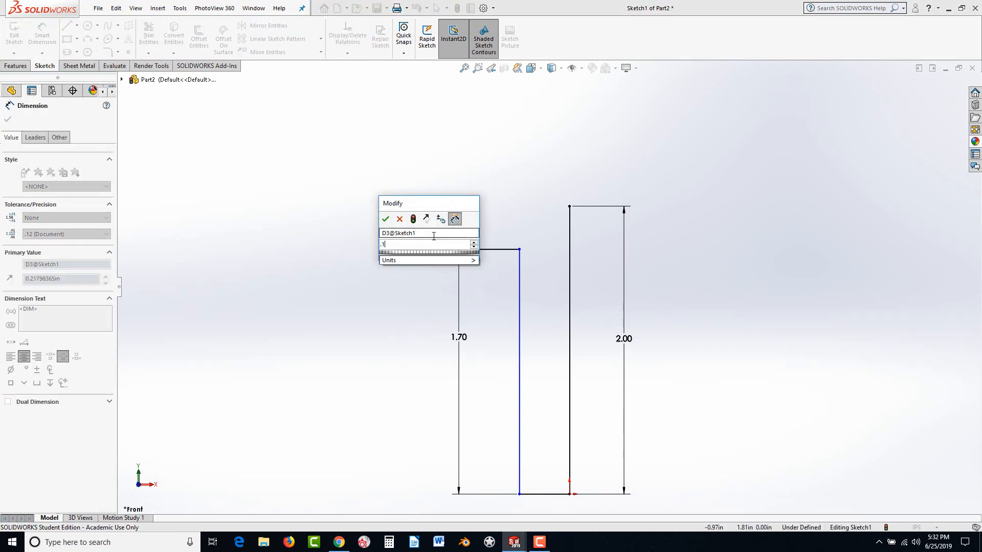
pyautogui.press('Return')
pyautogui.press('Escape')
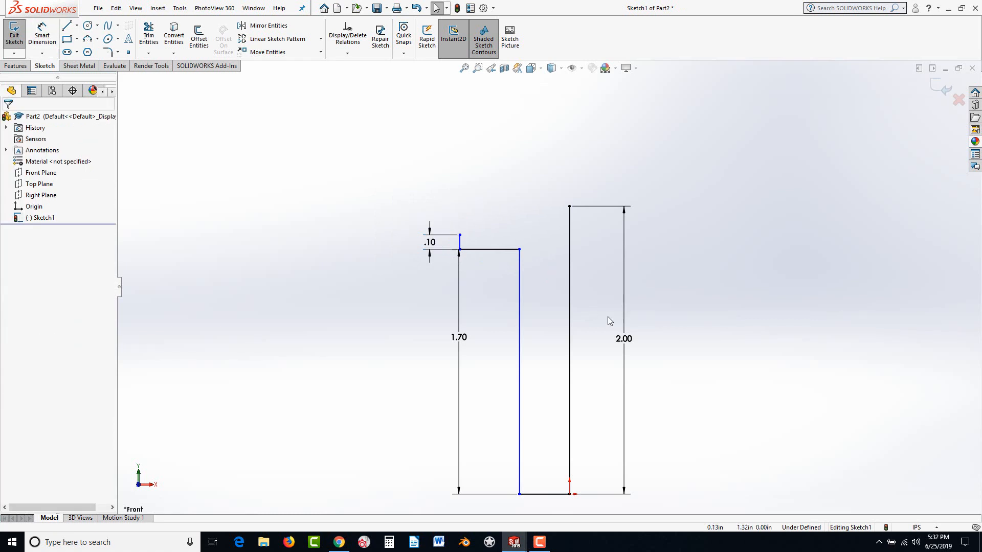
# Delete the 2.00 dimension and draw a horizontal line from the short segment's top endpoint to the long vertical line
pyautogui.click(625, 338)
pyautogui.press('Delete')
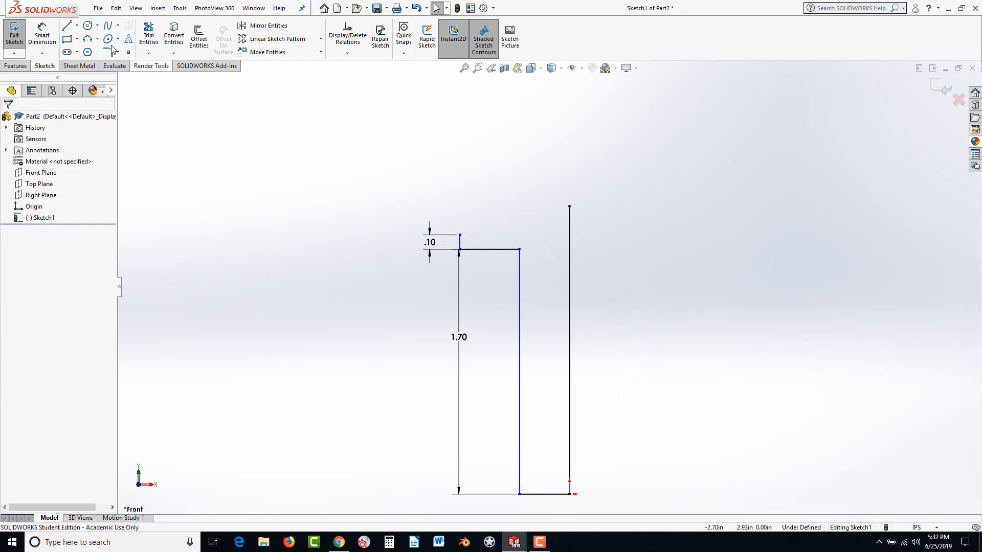
pyautogui.click(65, 26)
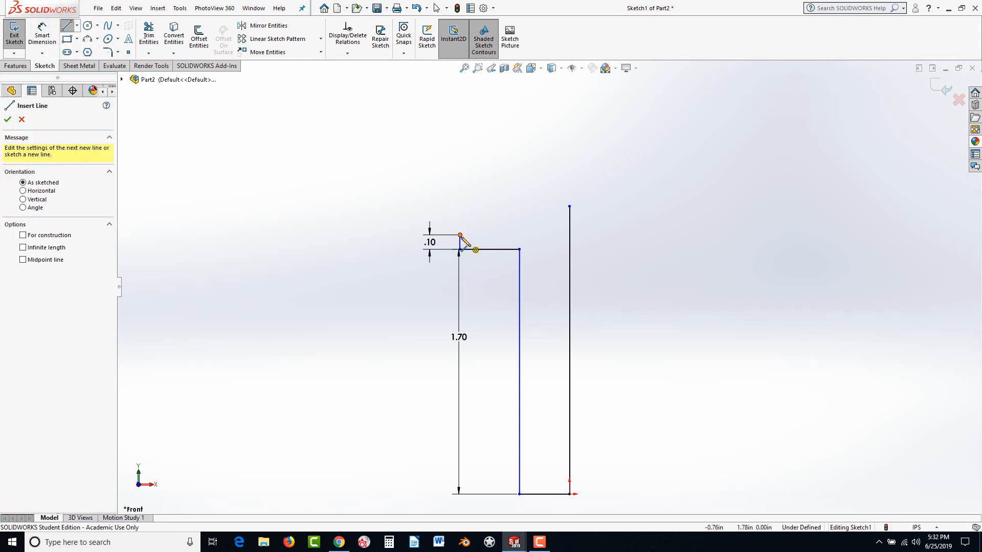
pyautogui.click(460, 235)
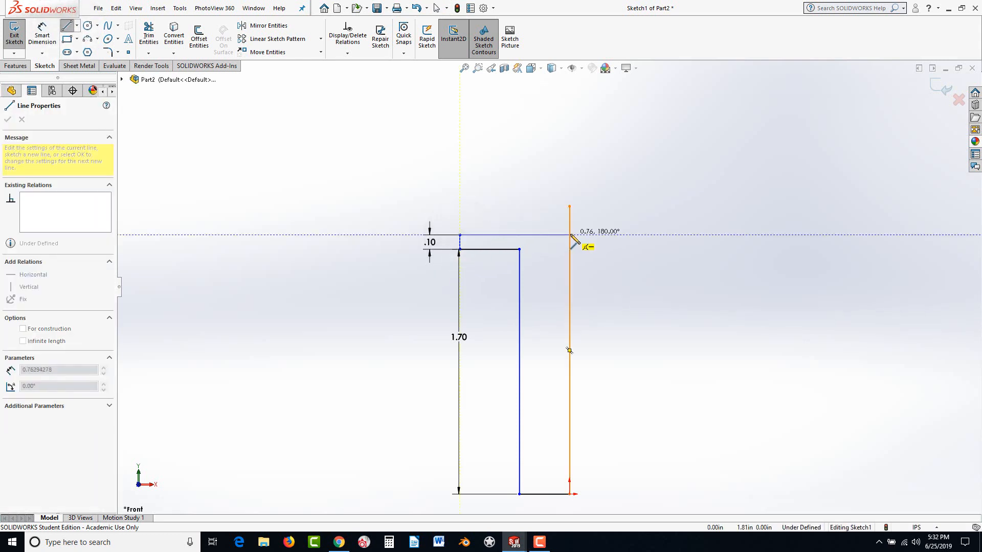
pyautogui.click(571, 235)
pyautogui.press('Escape')
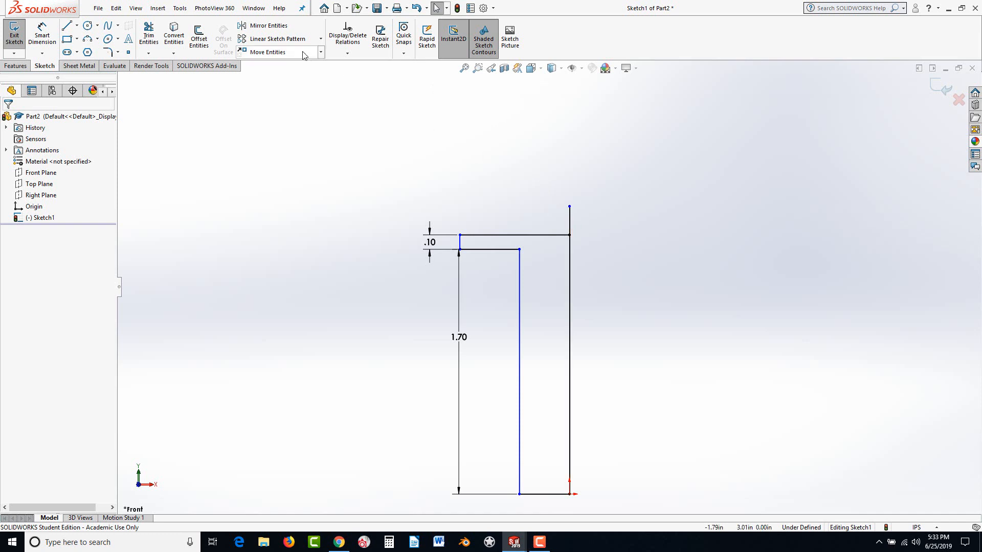
# Trim the vertical line's excess above the top edge with Trim to closest, and move the 1.70 dimension outward beneath the 0.10 dimension
pyautogui.click(148, 46)
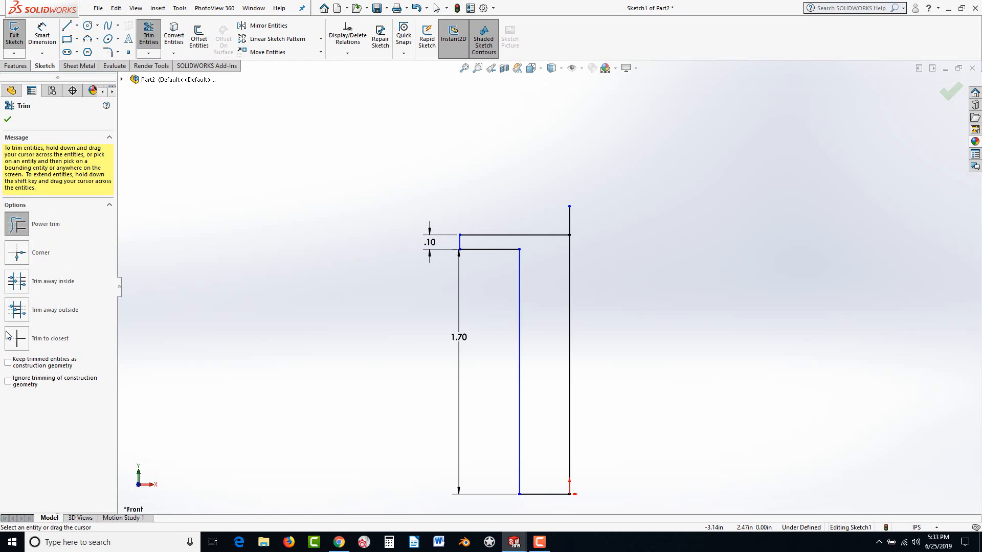
pyautogui.click(19, 341)
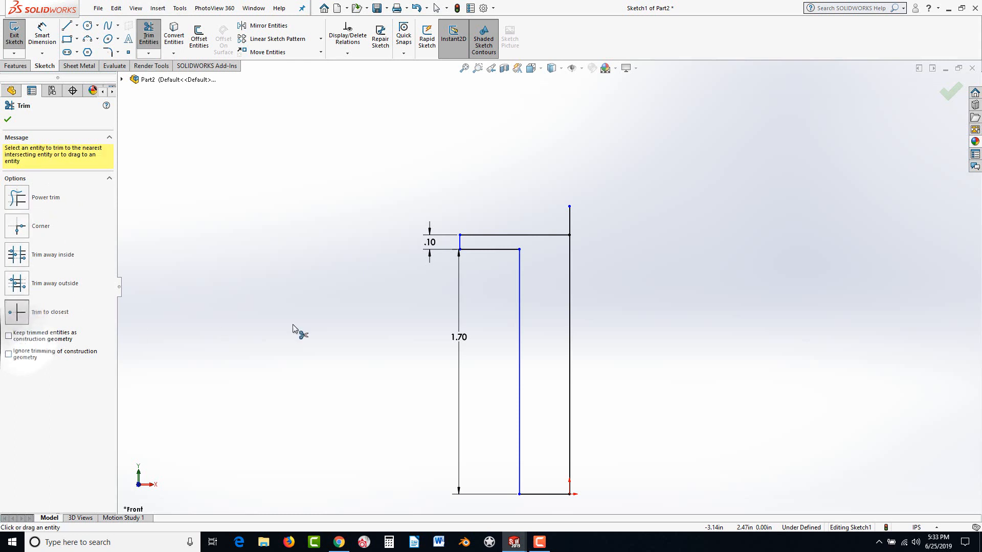
pyautogui.click(569, 218)
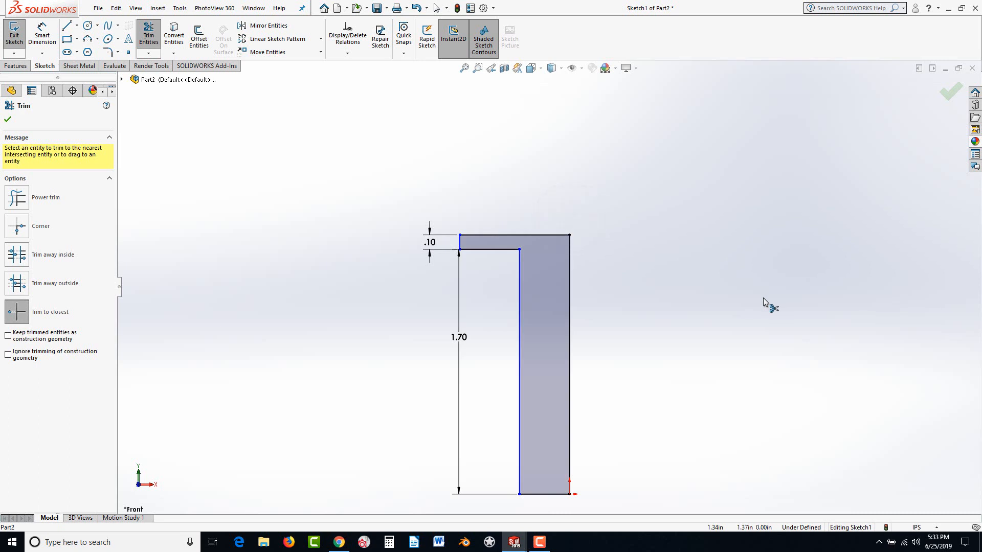
pyautogui.press('Escape')
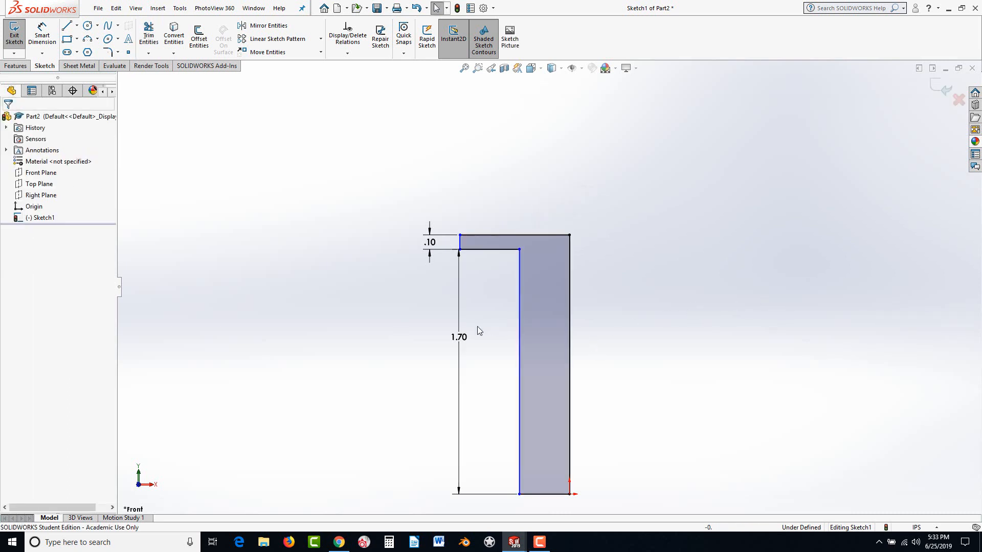
pyautogui.click(432, 354)
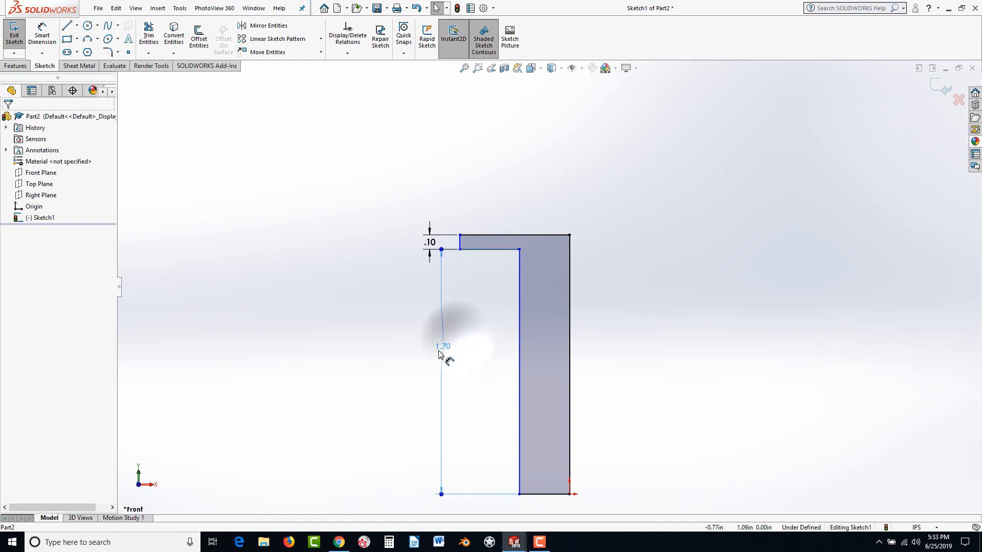
pyautogui.click(480, 313)
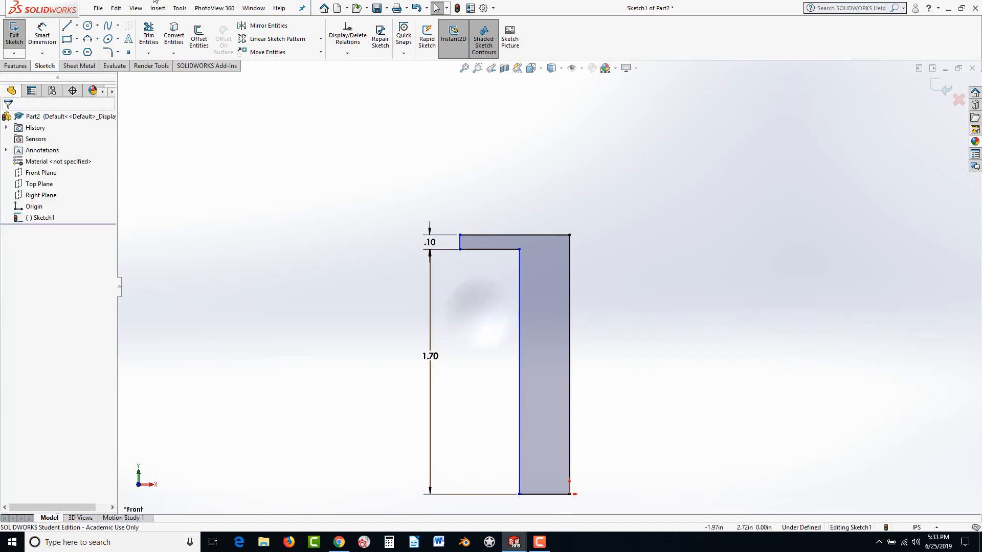
# Draw a vertical centerline about 2.39 in long from the origin up past the profile's top edge
pyautogui.click(77, 26)
pyautogui.click(89, 49)
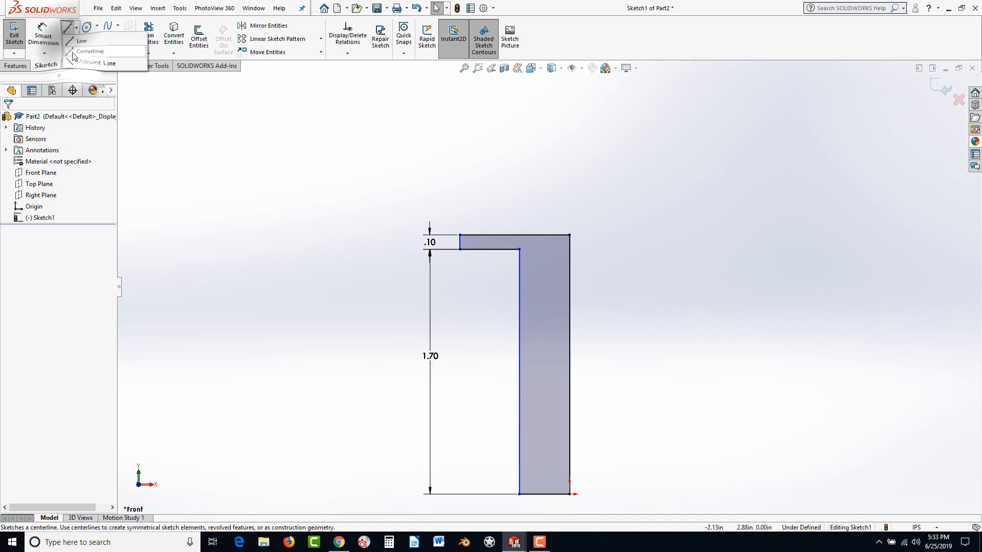
pyautogui.click(569, 494)
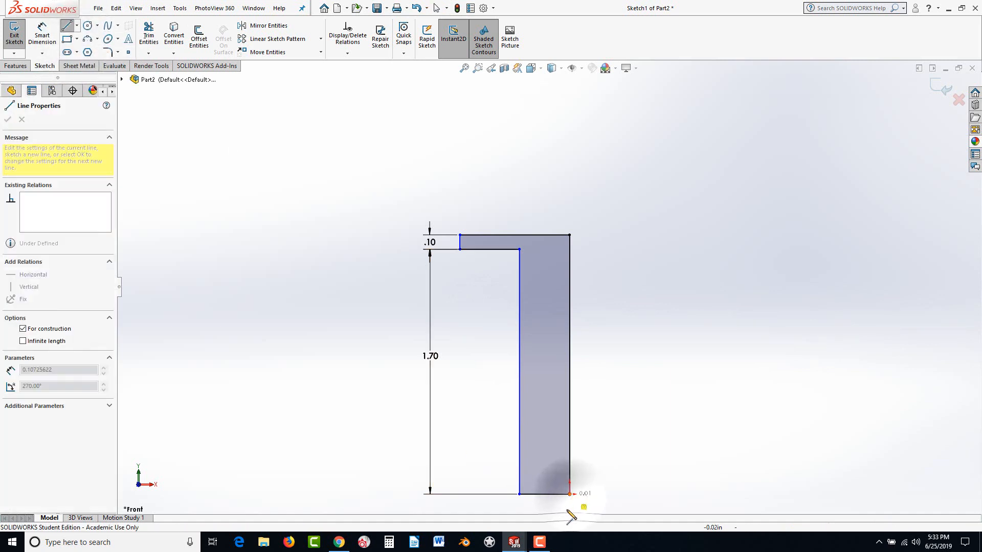
pyautogui.press('z')
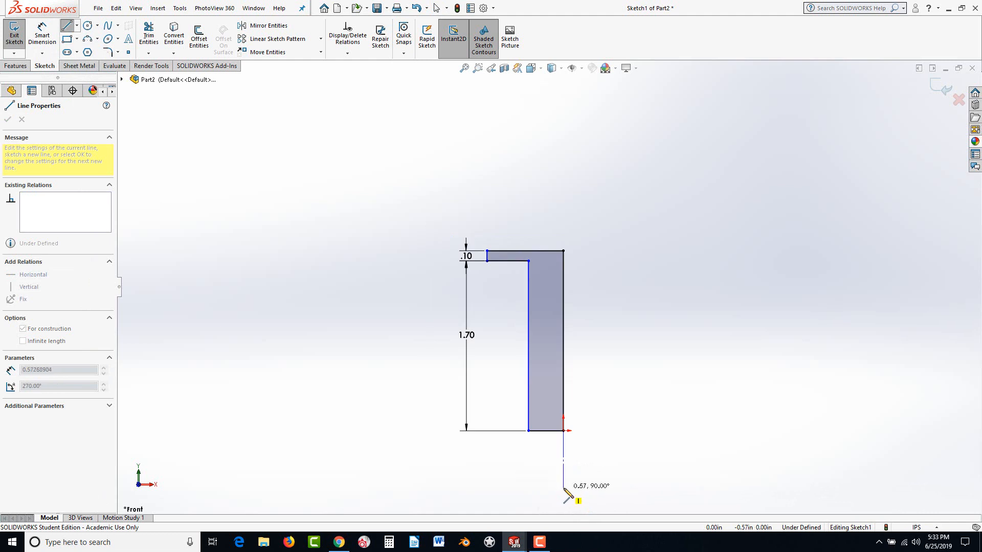
pyautogui.click(563, 192)
pyautogui.doubleClick(612, 254)
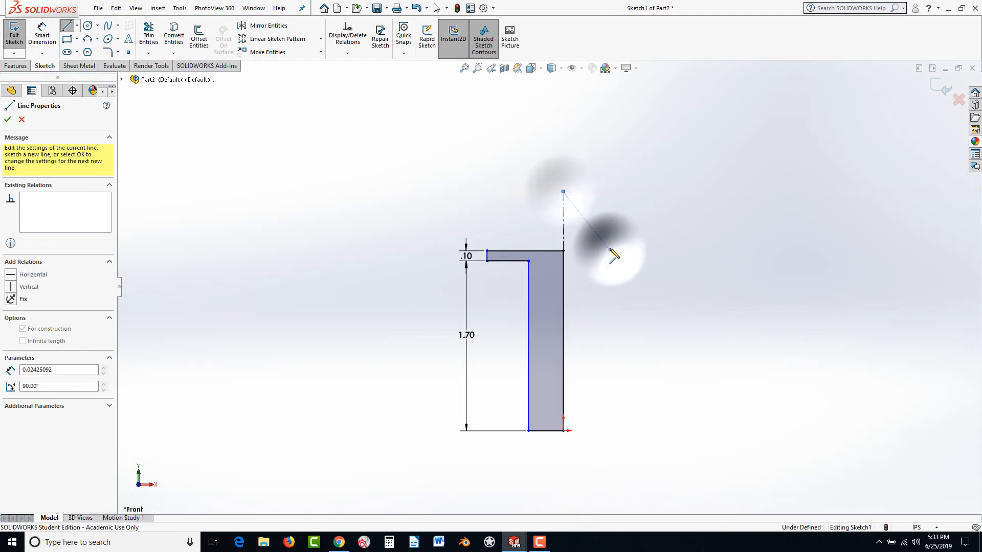
pyautogui.press('Escape')
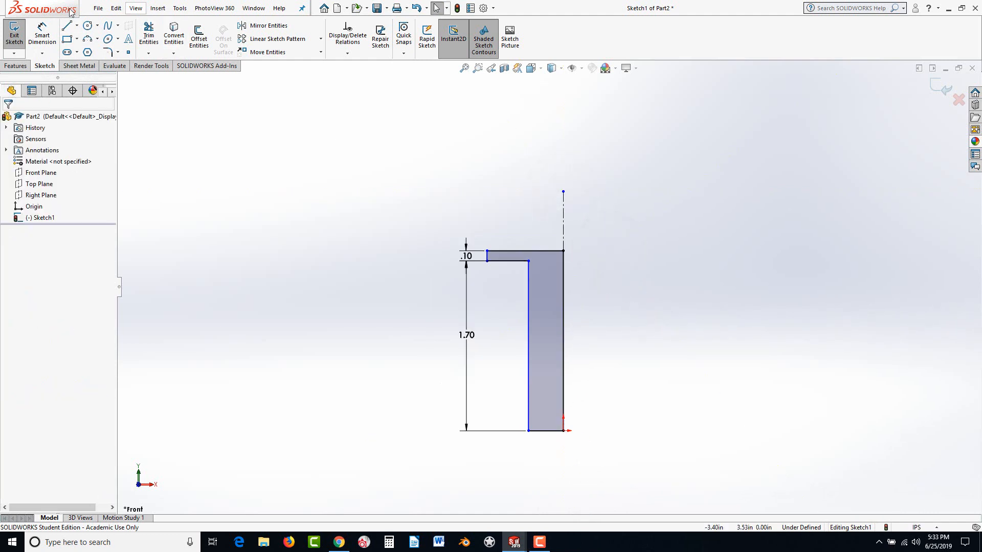
# Dimension the inner vertical line across the centerline as a 0.50 in diameter, adding the diameter symbol
pyautogui.click(42, 32)
pyautogui.click(528, 330)
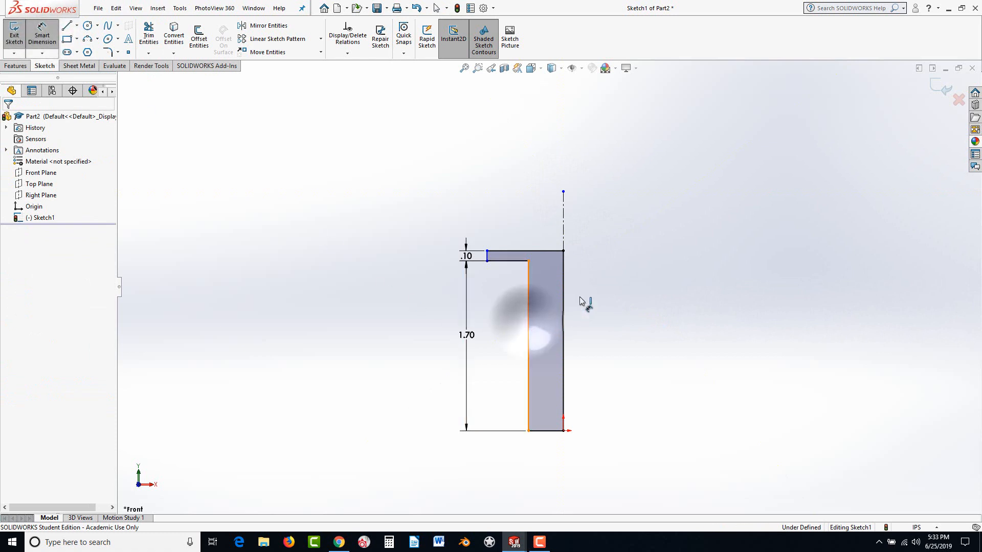
pyautogui.click(563, 204)
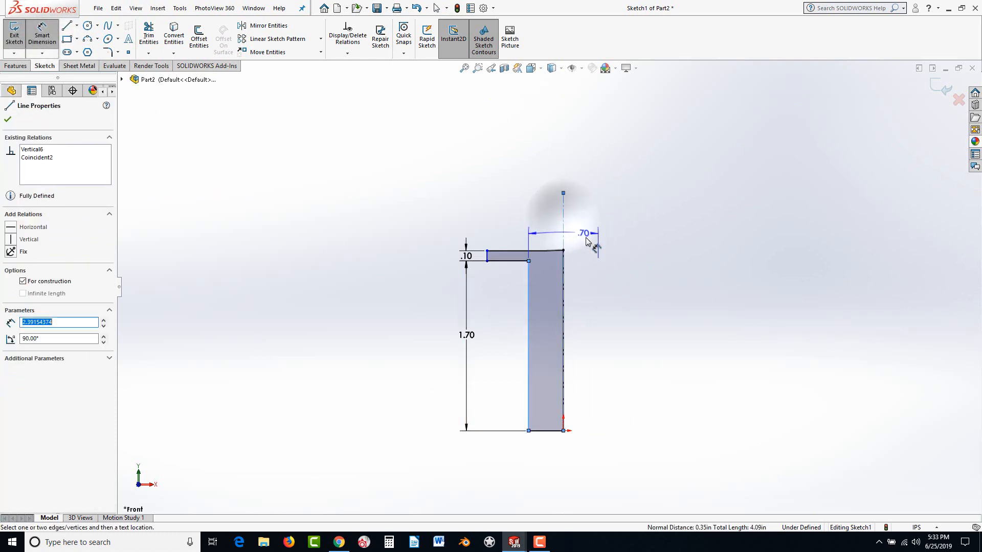
pyautogui.click(577, 234)
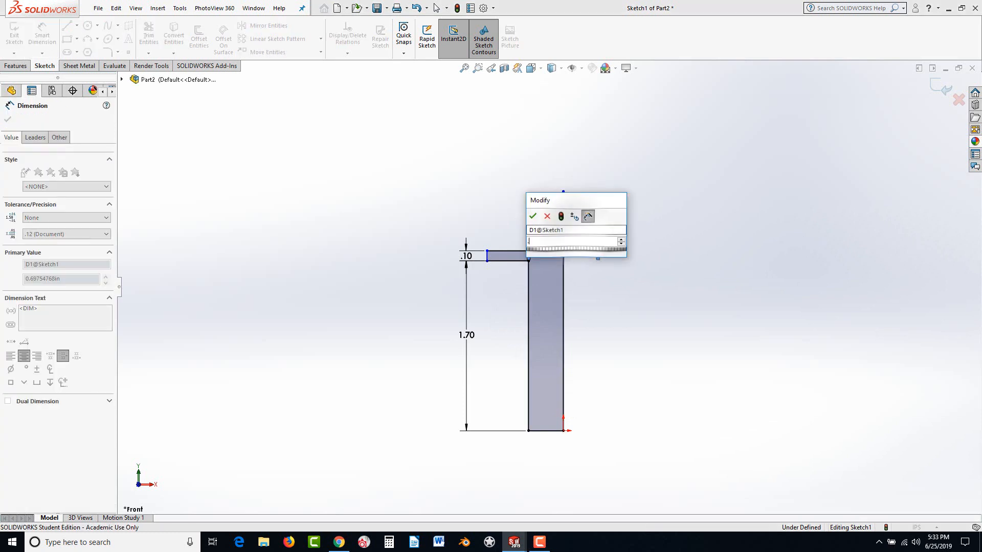
pyautogui.write('.2')
pyautogui.press('BackSpace')
pyautogui.write('5')
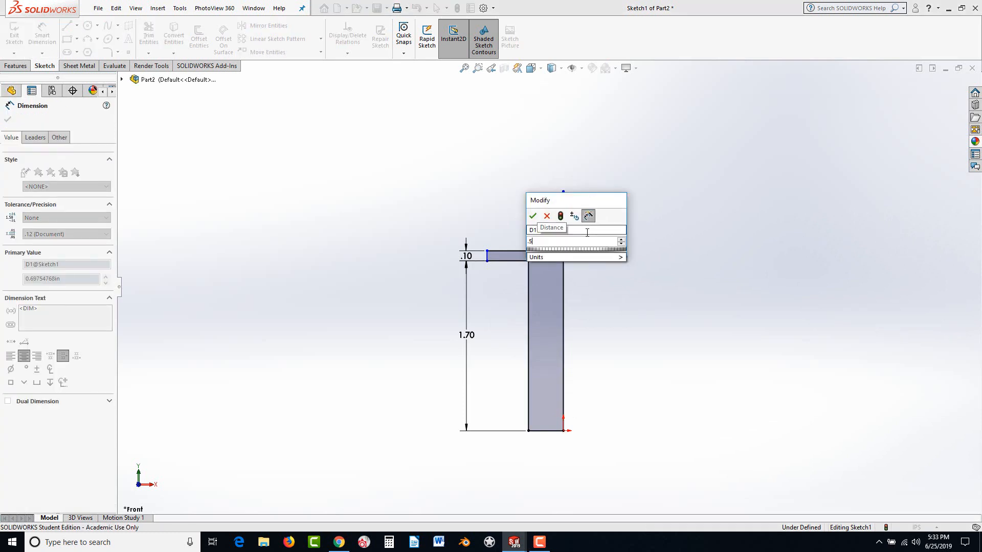
pyautogui.press('Return')
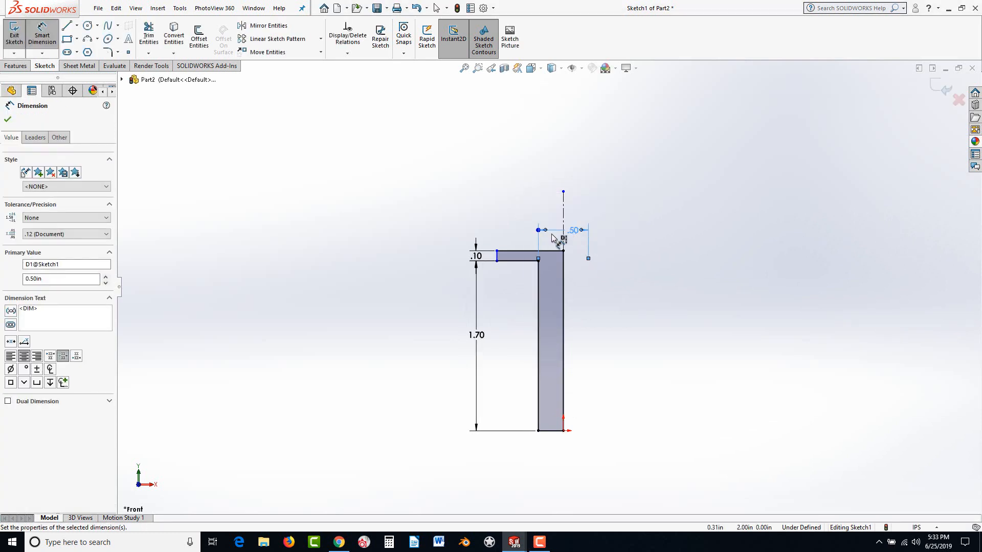
pyautogui.click(10, 370)
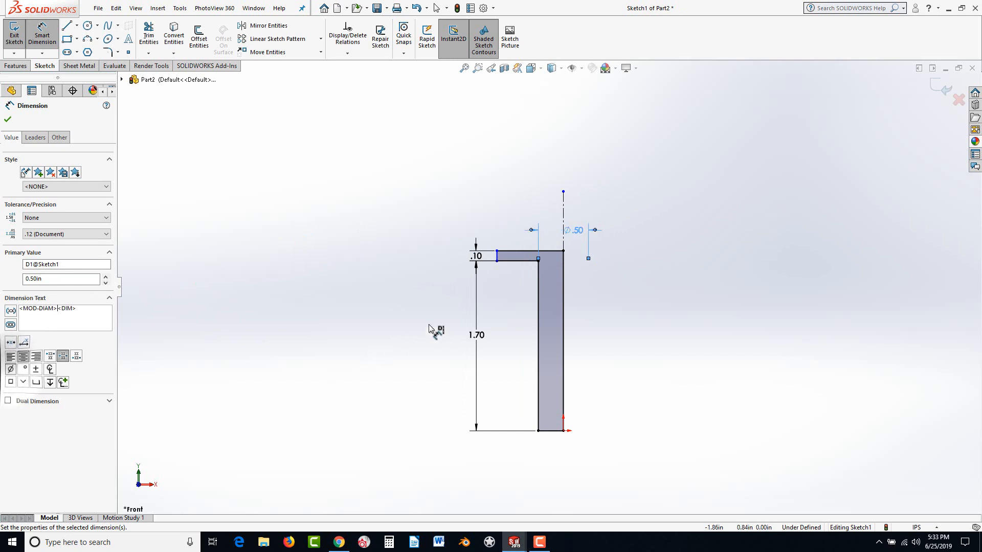
# Dimension the flange's outer corner across the centerline as a 1.00 in diameter, adding the diameter symbol
pyautogui.click(498, 252)
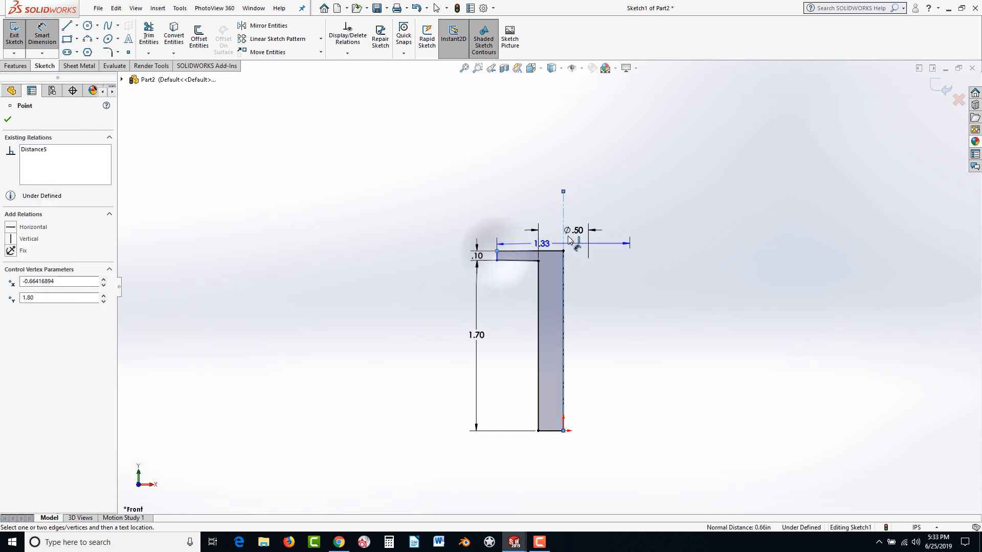
pyautogui.click(564, 224)
pyautogui.click(580, 205)
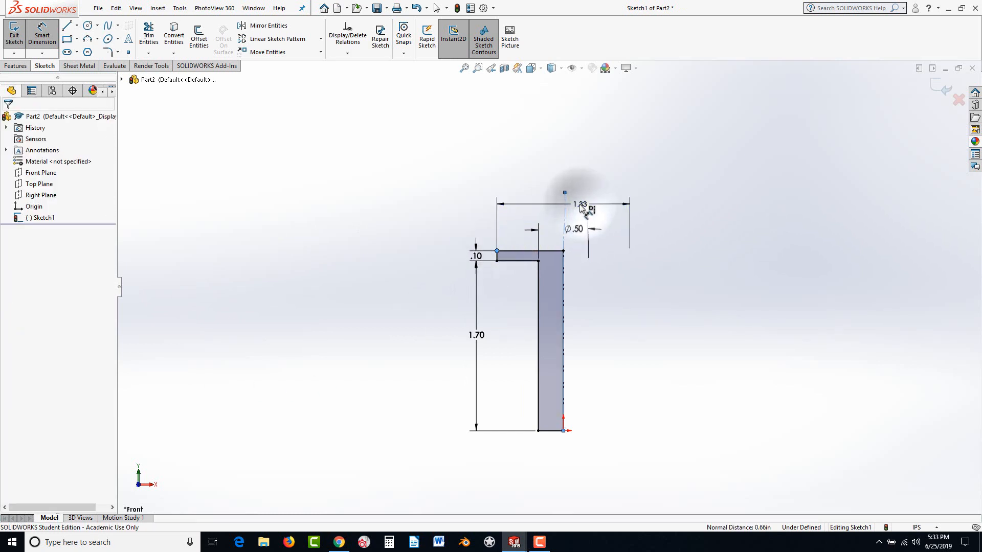
pyautogui.write('1')
pyautogui.press('Return')
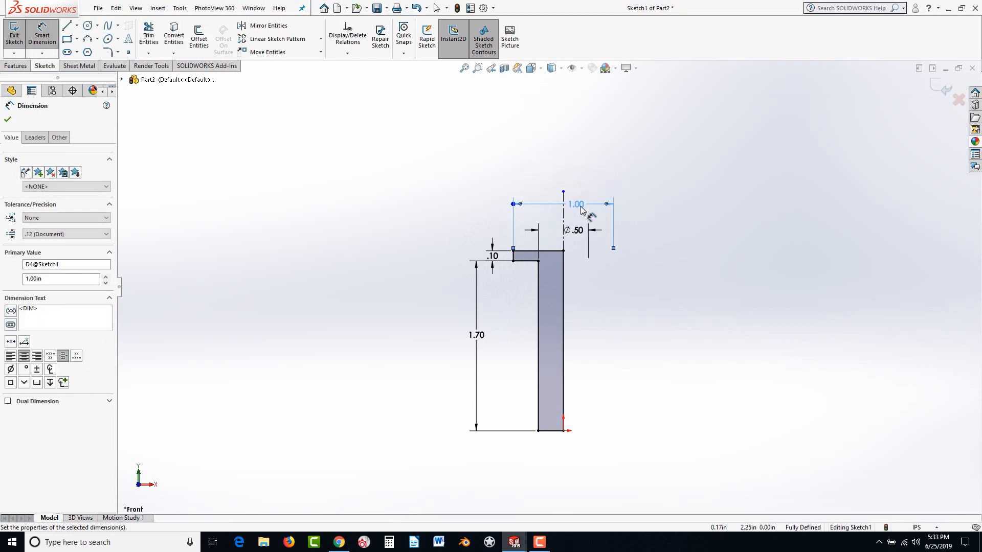
pyautogui.click(10, 369)
pyautogui.click(326, 365)
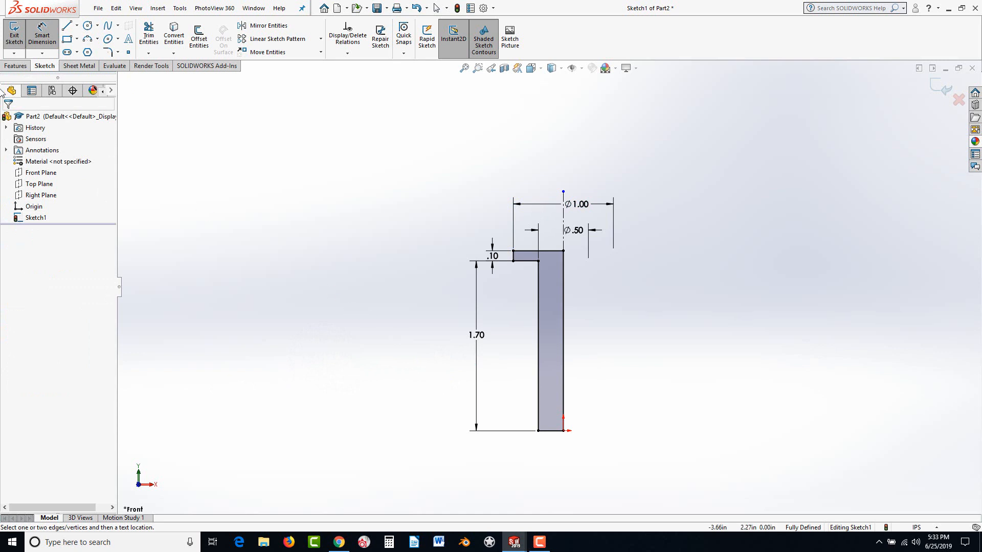
# Revolve the half profile 360 degrees about the vertical centerline as a solid boss
pyautogui.click(16, 66)
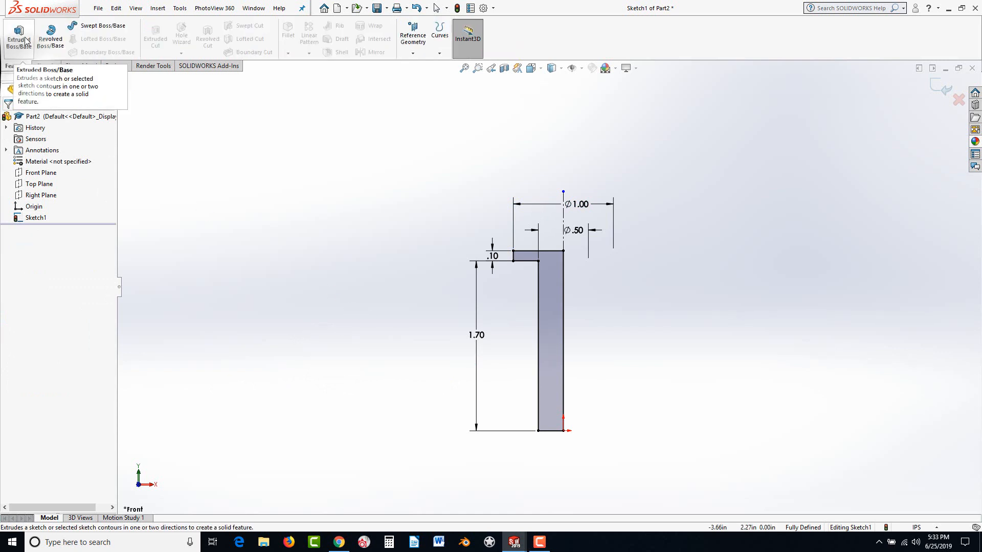
pyautogui.click(50, 36)
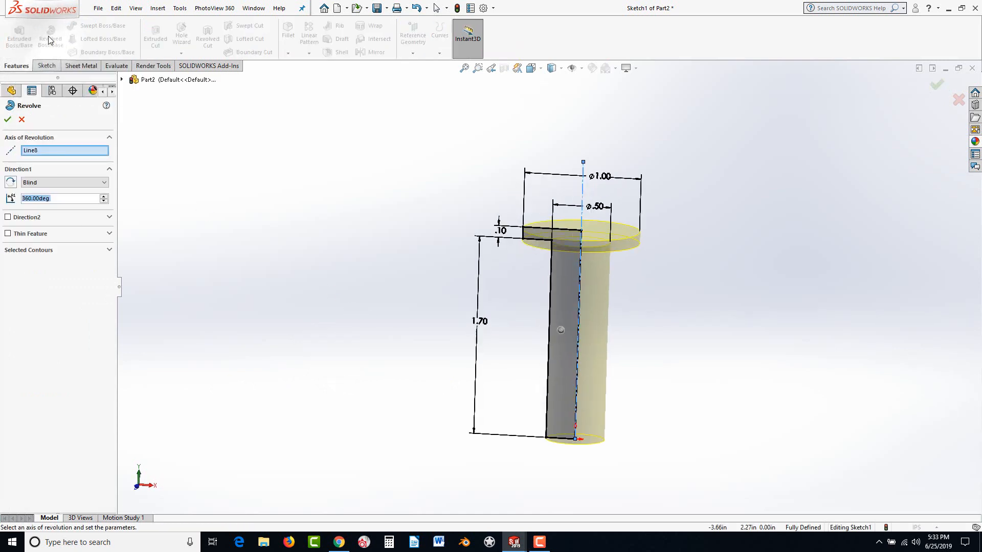
pyautogui.click(8, 120)
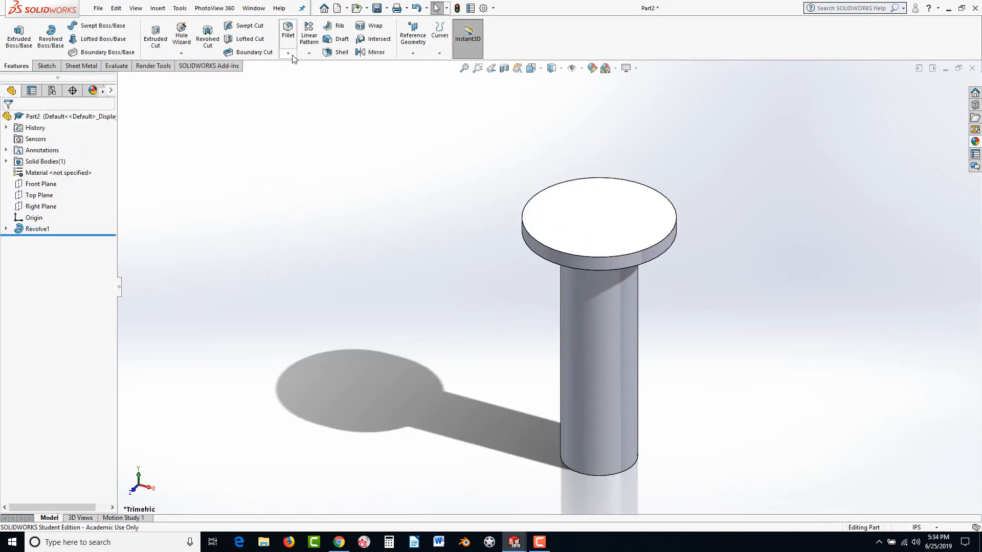
# Chamfer the bottom circular edge of the shank with a distance of 0.03 in at 45 degrees
pyautogui.click(308, 55)
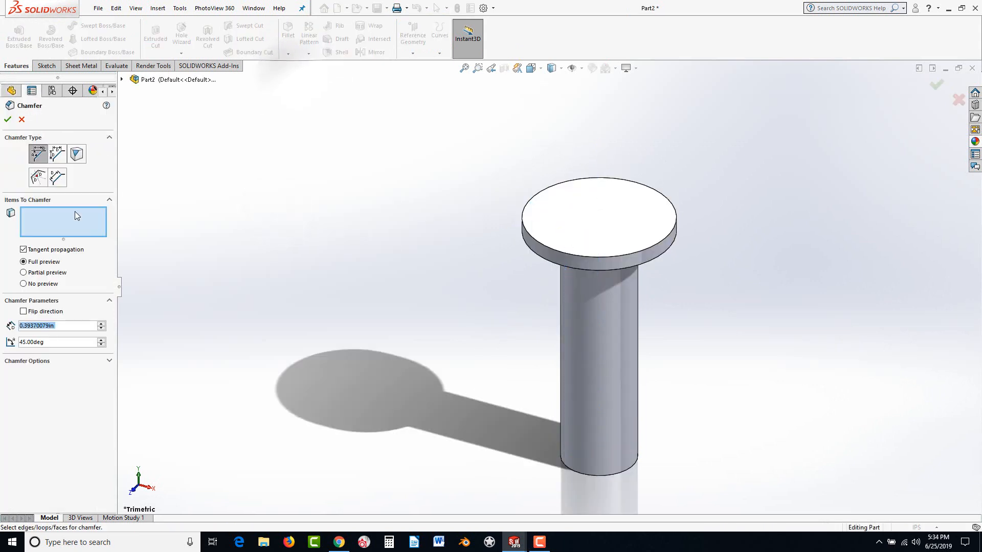
pyautogui.write('0.03')
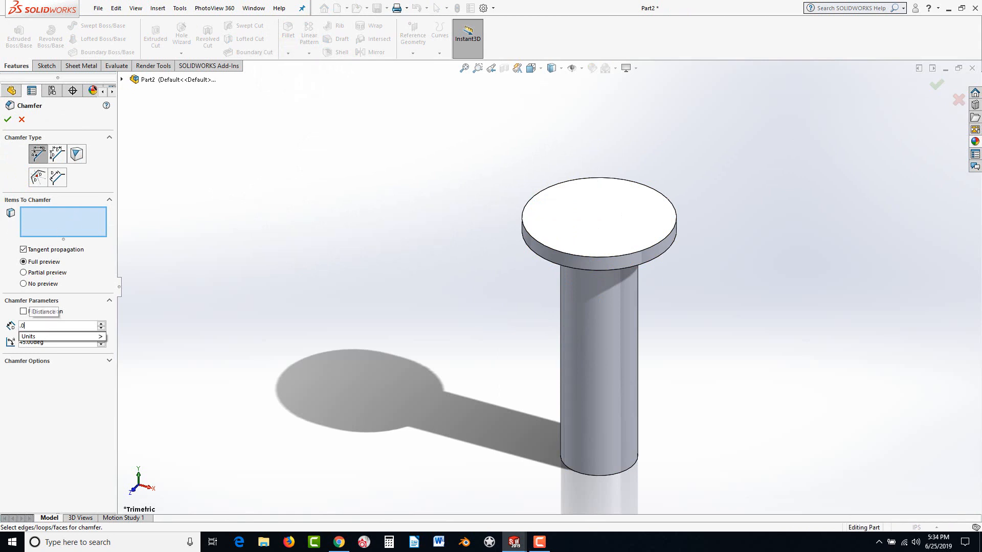
pyautogui.press('Return')
pyautogui.click(596, 479)
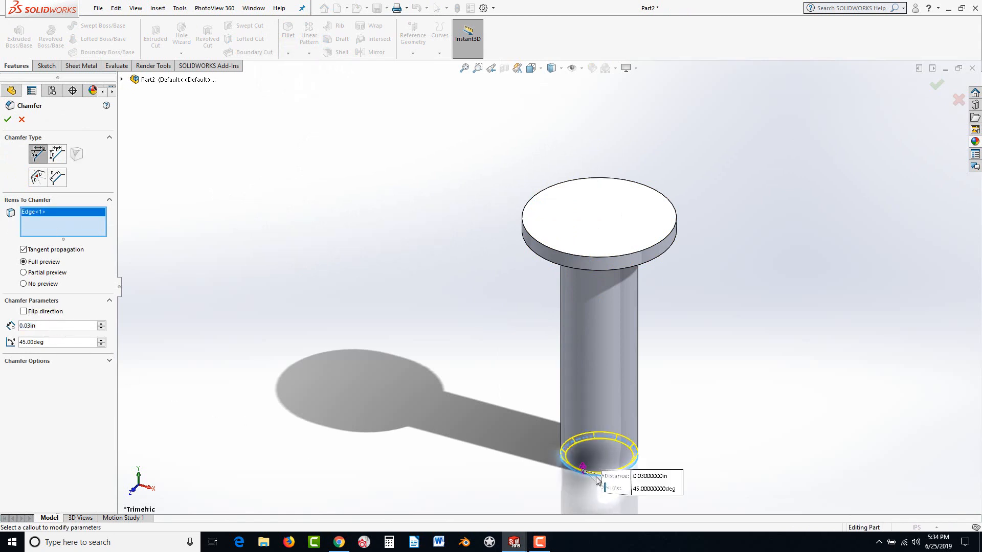
pyautogui.click(7, 120)
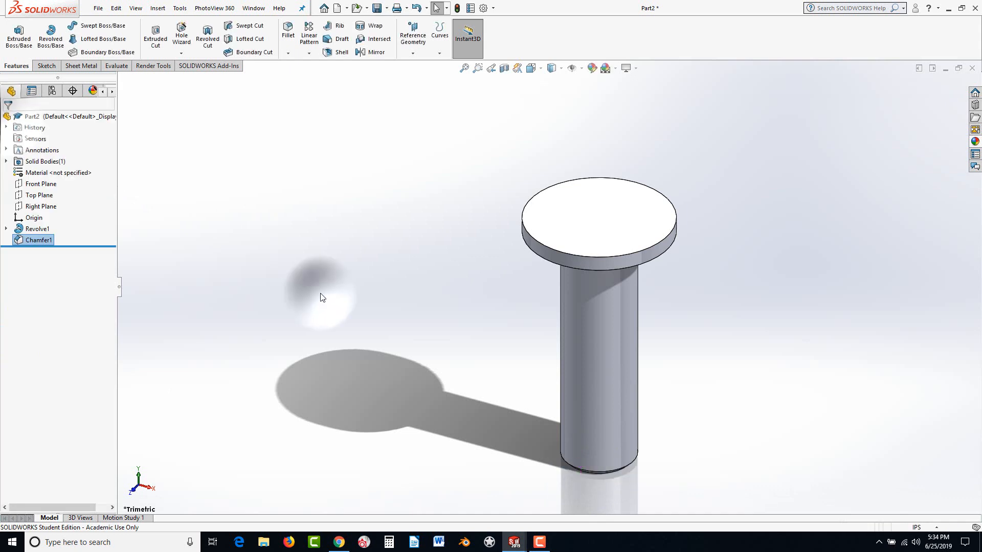
# Add a Dome feature 0.20 in high to the top face of the flange
pyautogui.moveTo(507, 408)
pyautogui.mouseDown(button='middle')
pyautogui.moveTo(502, 352)
pyautogui.moveTo(509, 400)
pyautogui.mouseUp(button='middle')
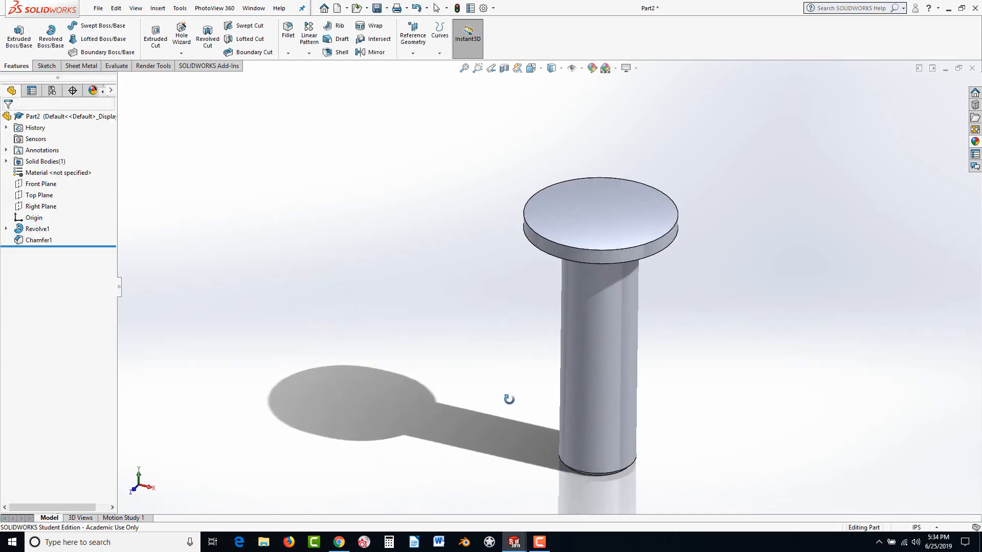
pyautogui.scroll(-3, 733, 289)
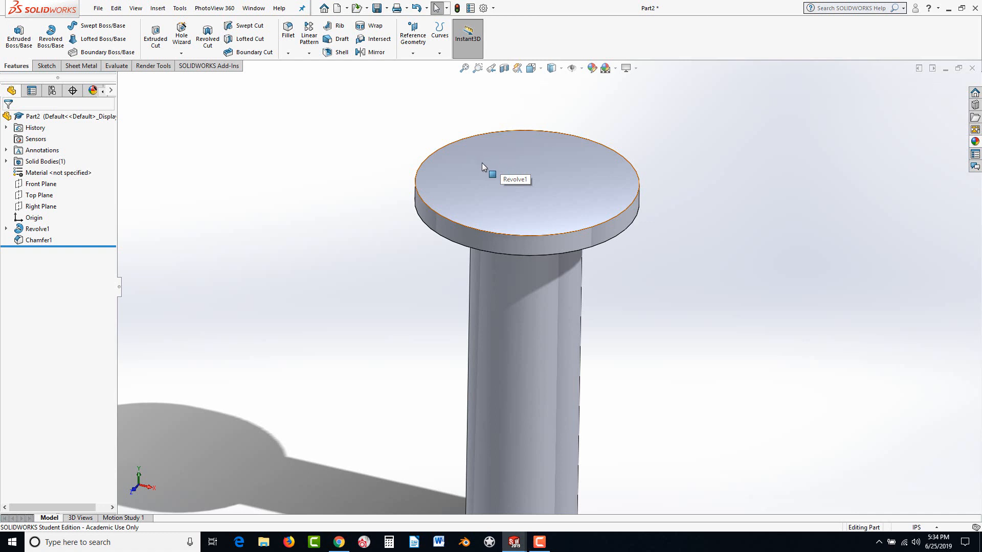
pyautogui.click(481, 162)
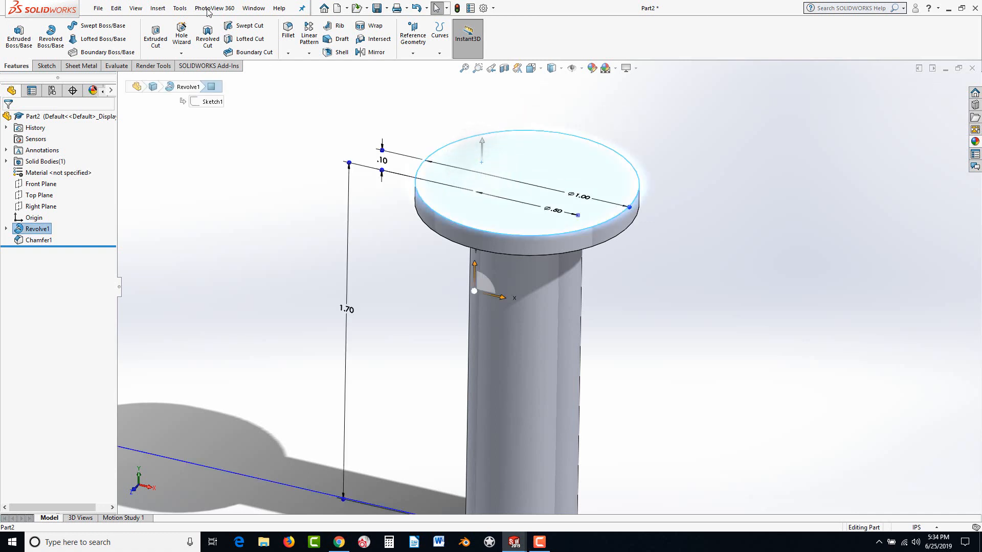
pyautogui.click(157, 7)
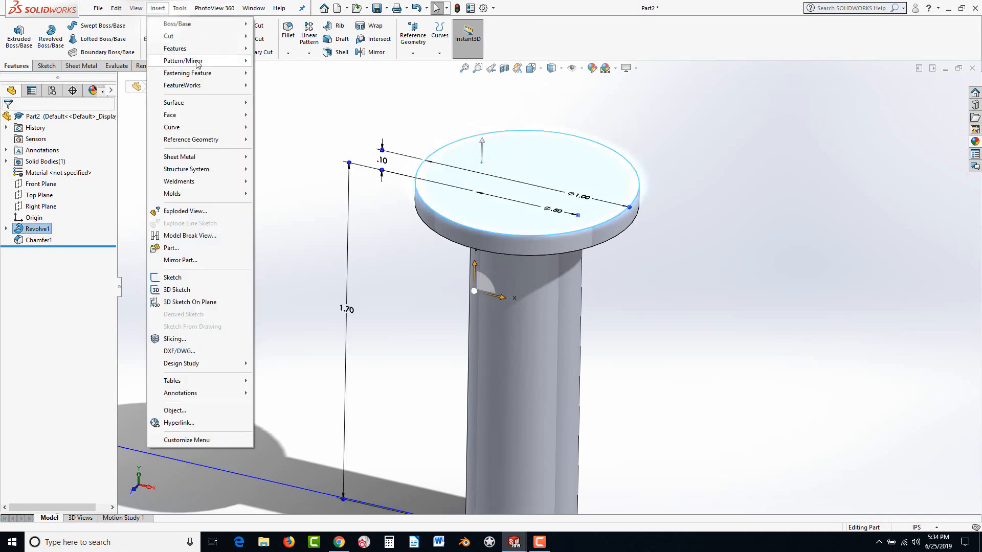
pyautogui.moveTo(207, 53)
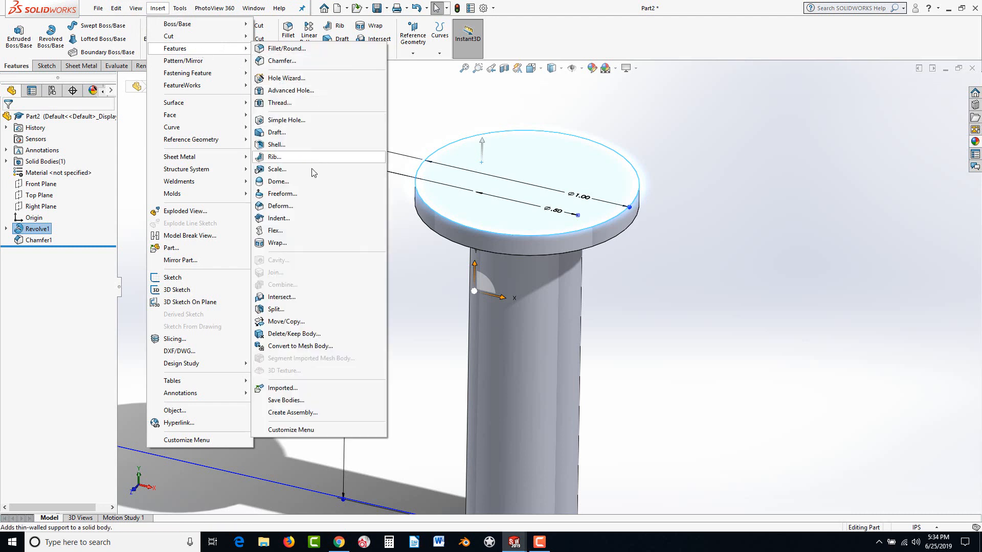
pyautogui.click(279, 182)
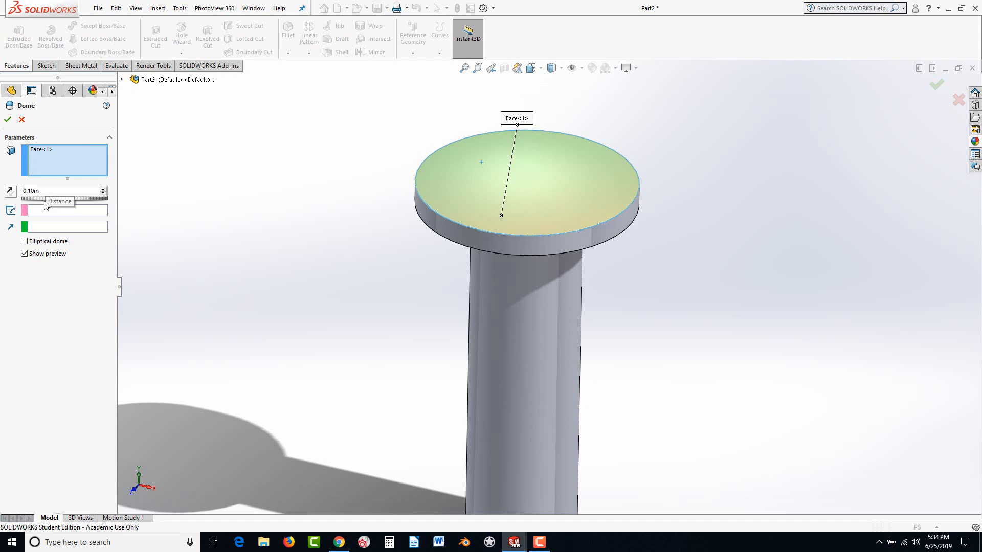
pyautogui.moveTo(46, 201); pyautogui.dragTo(54, 202)
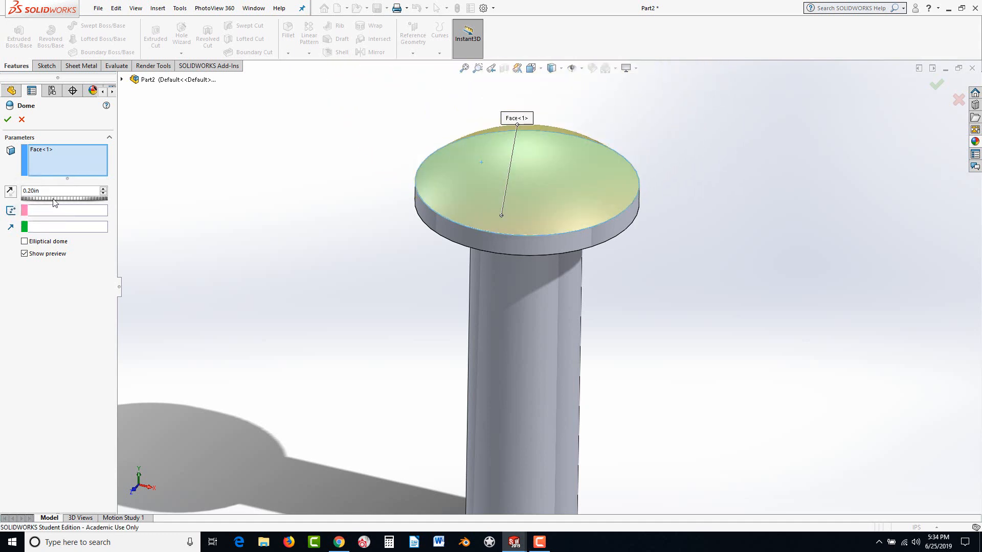
pyautogui.click(7, 120)
# Start a new sketch on the Front Plane and set the view to Front
pyautogui.moveTo(318, 272); pyautogui.dragTo(338, 244, button='middle')
pyautogui.scroll(3, 446, 324)
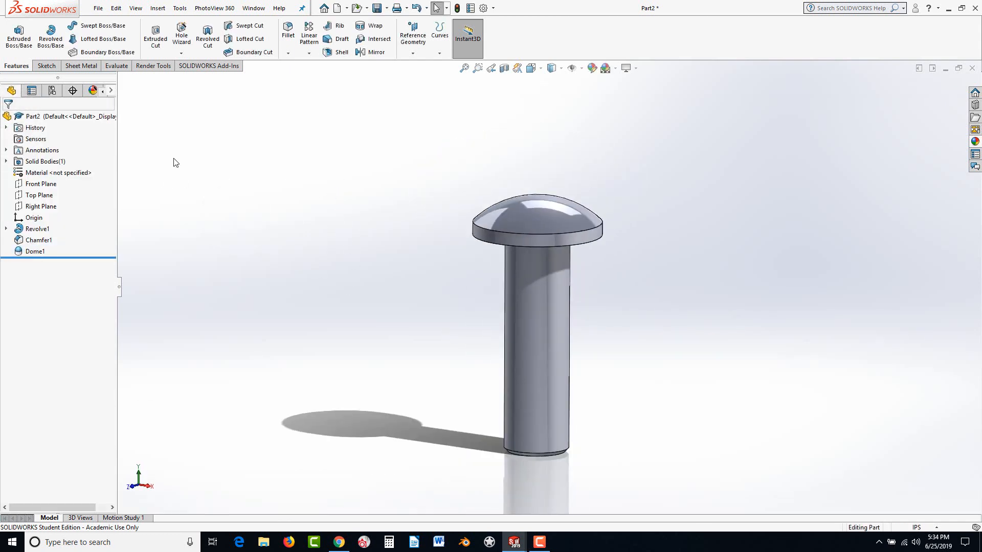
pyautogui.click(41, 184)
pyautogui.click(48, 170)
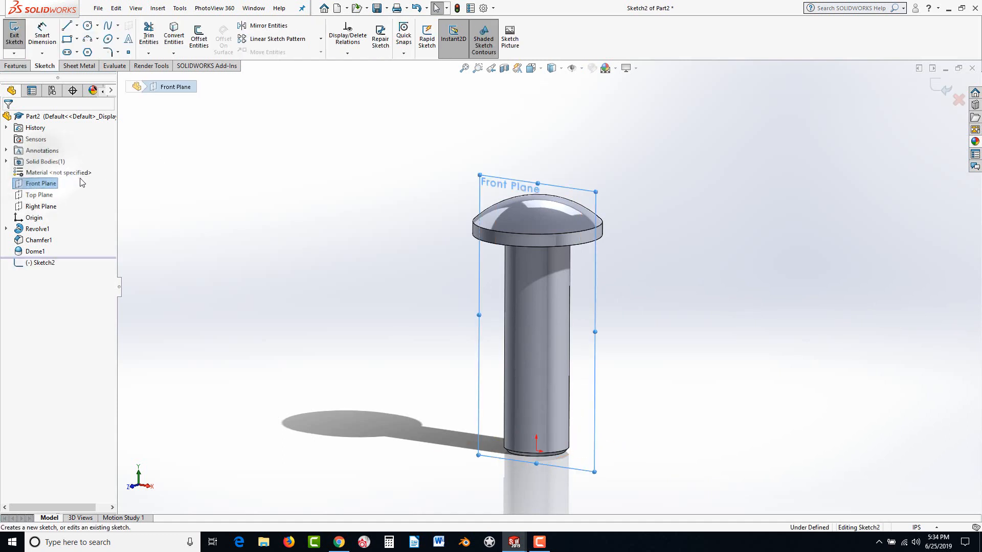
pyautogui.press('space')
pyautogui.click(687, 175)
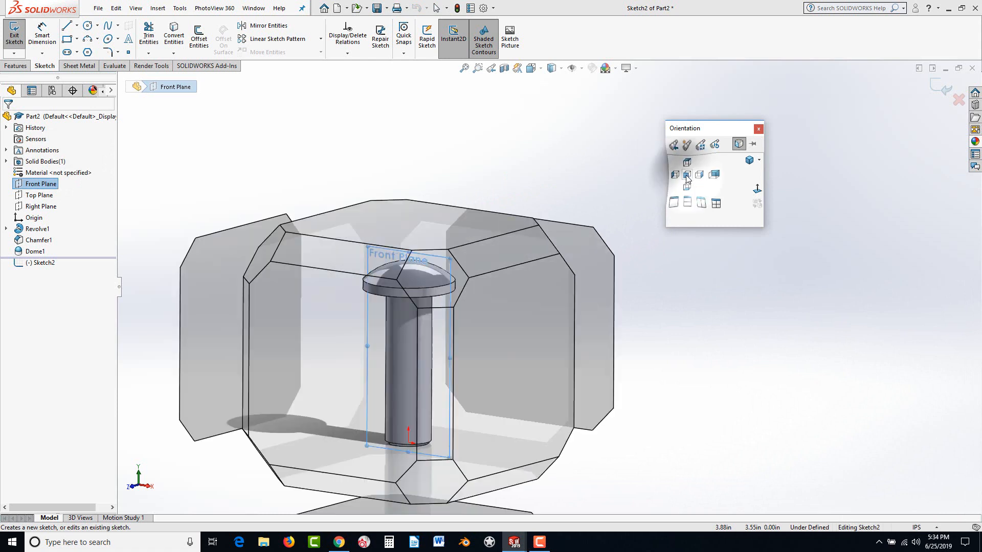
# Draw a vertical centerline about 2.17 in long from the origin up past the top of the dome
pyautogui.click(76, 25)
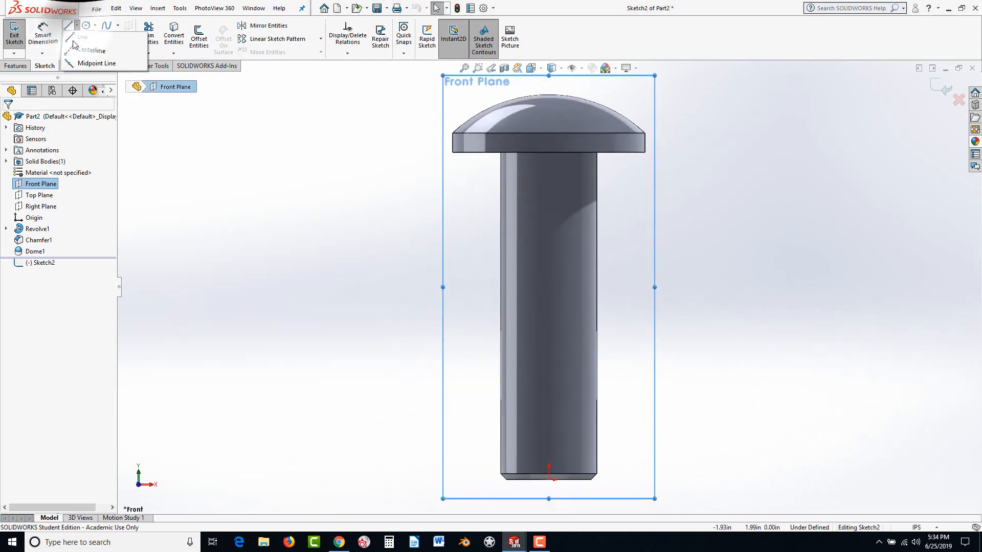
pyautogui.click(88, 51)
pyautogui.scroll(2, 436, 367)
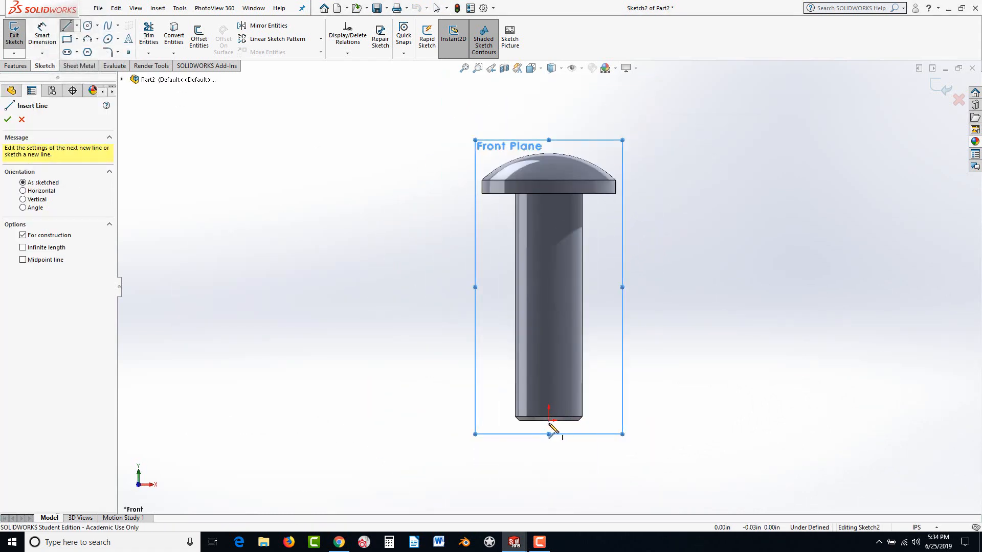
pyautogui.click(550, 419)
pyautogui.doubleClick(550, 131)
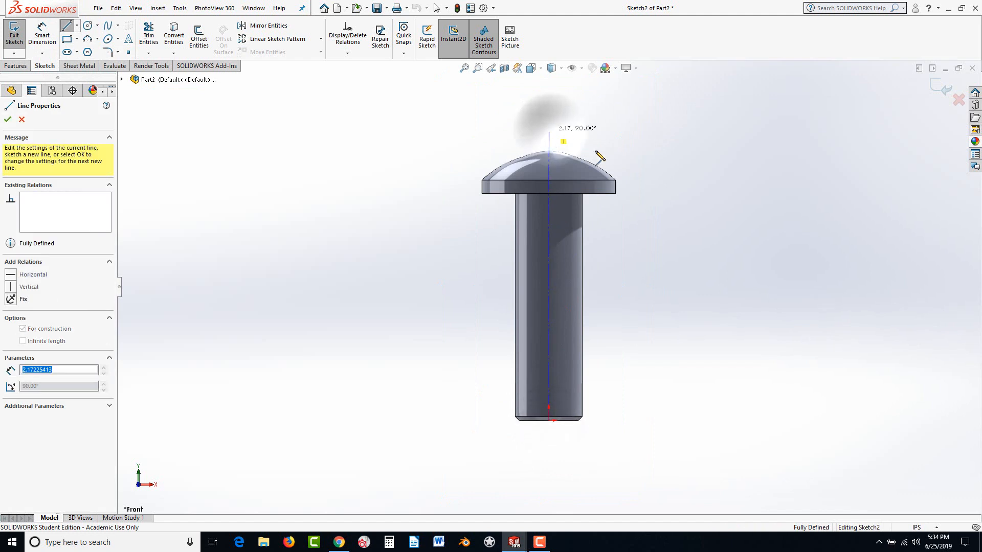
# Draw a sloped line about 0.15 in long inward from the dome's outline, continued by a horizontal line about 0.08 in long to the centerline
pyautogui.click(76, 25)
pyautogui.click(88, 38)
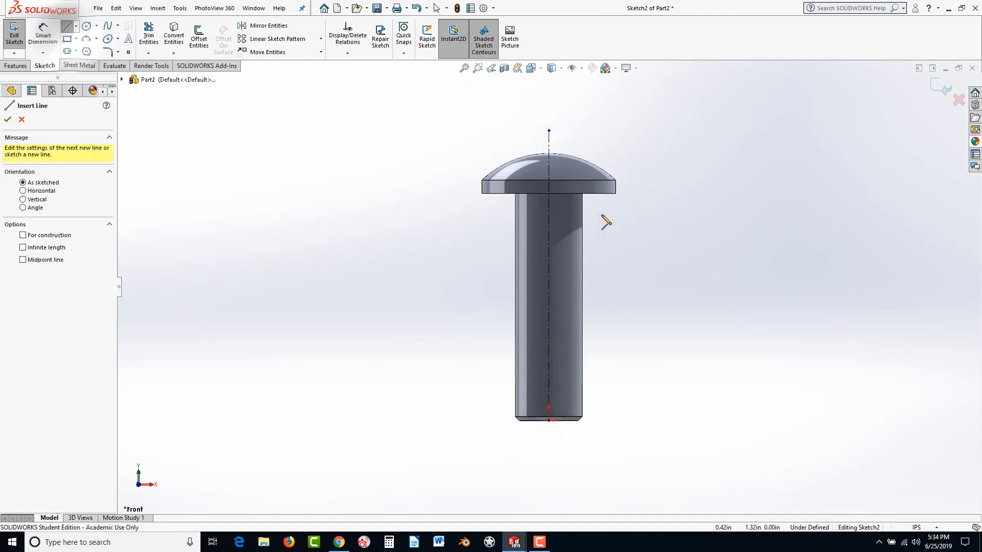
pyautogui.scroll(-5, 606, 221)
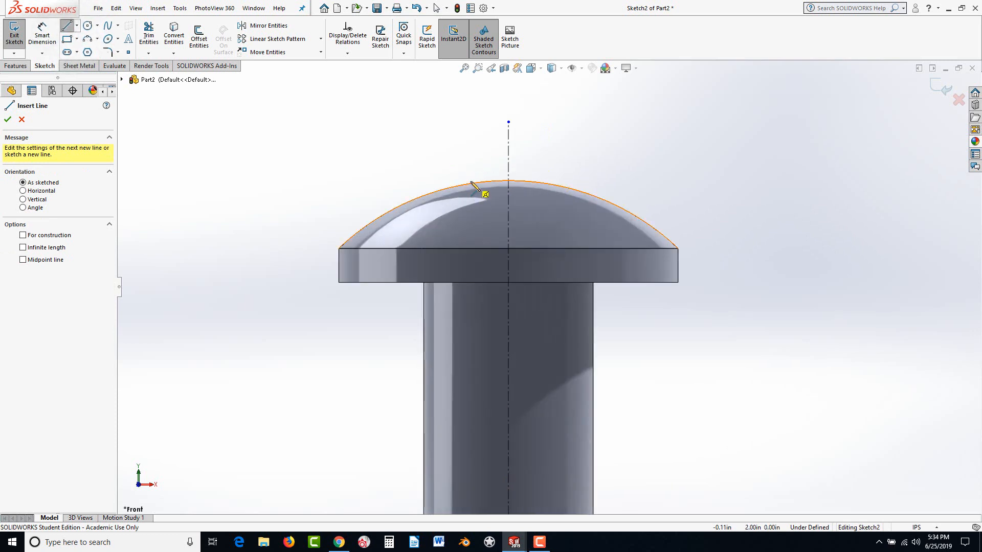
pyautogui.click(457, 187)
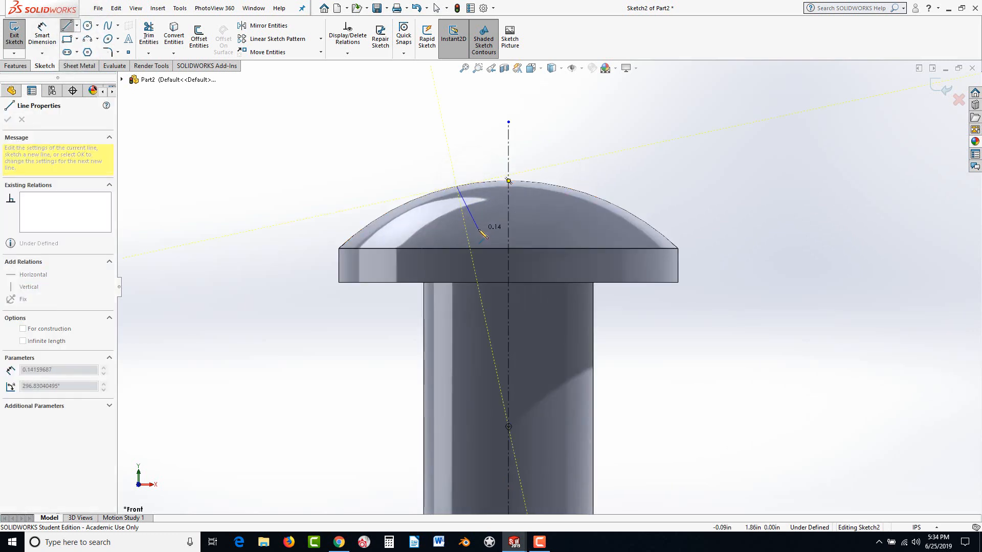
pyautogui.click(482, 230)
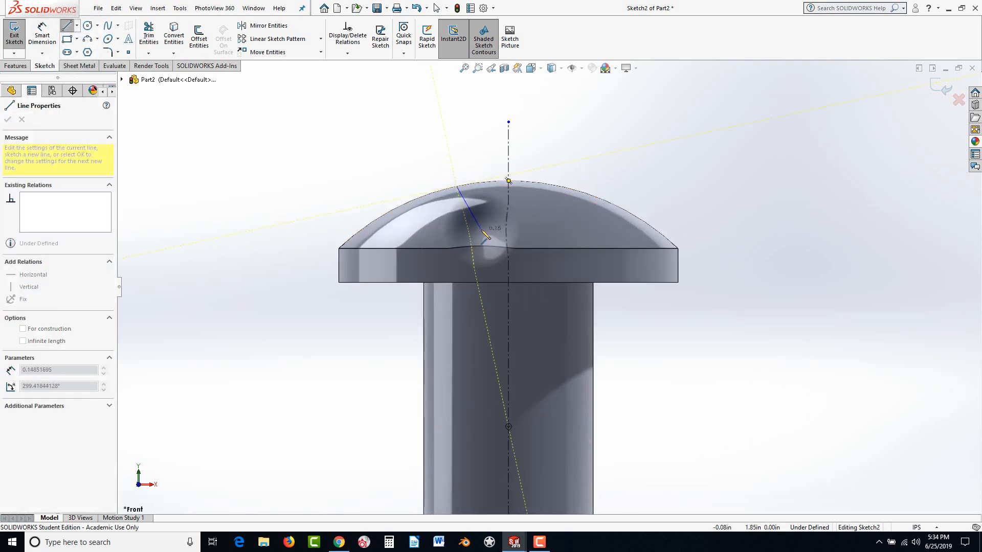
pyautogui.click(509, 230)
pyautogui.press('Escape')
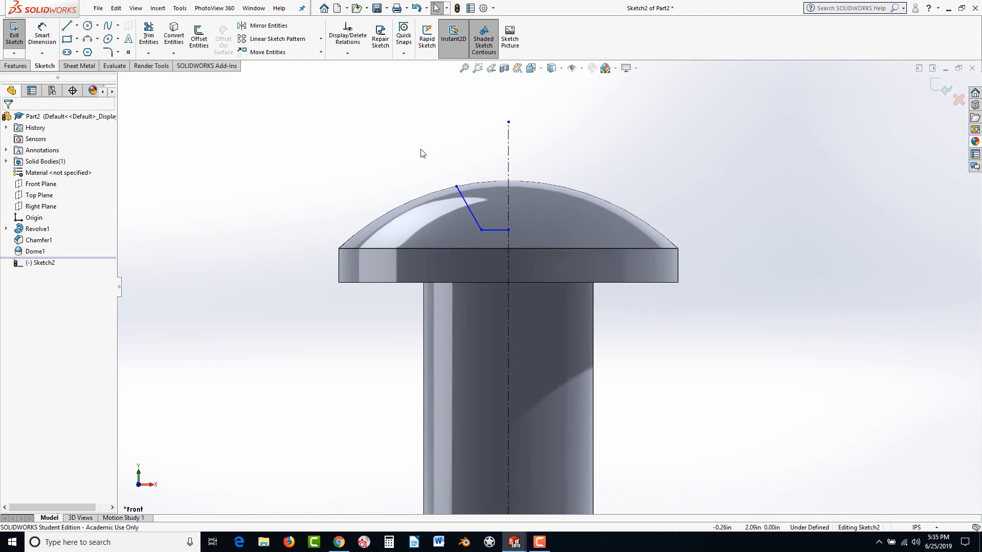
# Mirror the sloped and horizontal lines about the vertical centerline to form a symmetric recess profile in the head
pyautogui.moveTo(421, 150); pyautogui.dragTo(574, 247)
pyautogui.moveTo(574, 247); pyautogui.dragTo(574, 248)
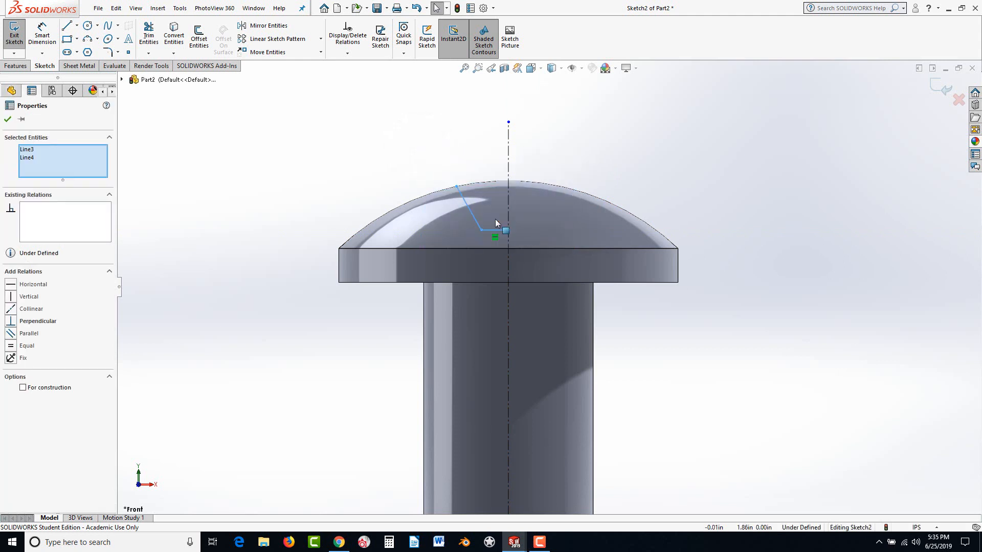
pyautogui.click(576, 164)
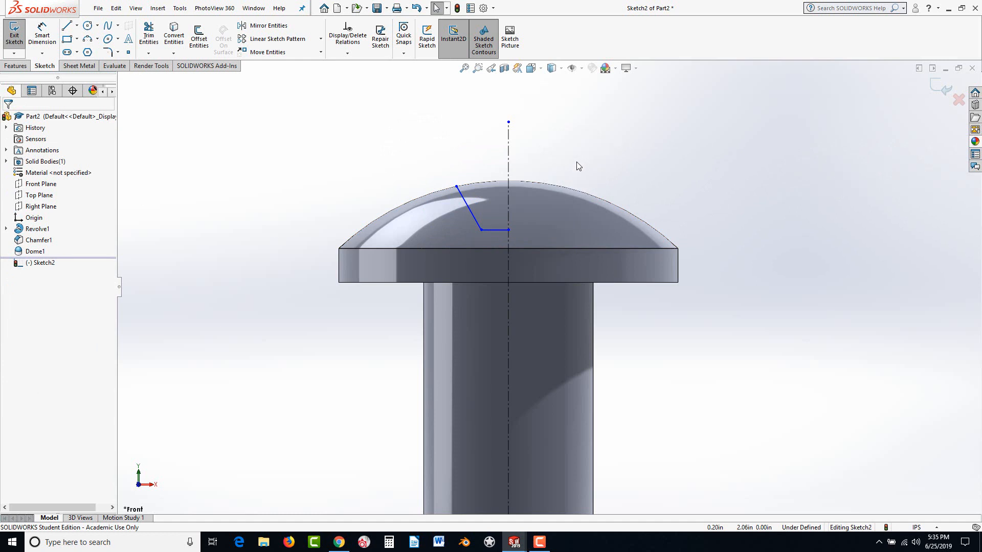
pyautogui.moveTo(577, 158); pyautogui.dragTo(422, 238)
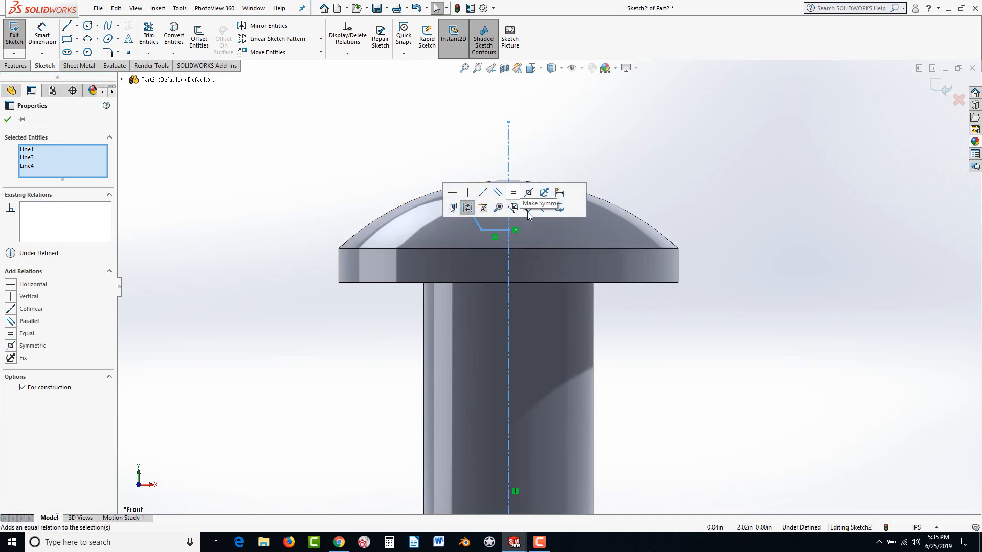
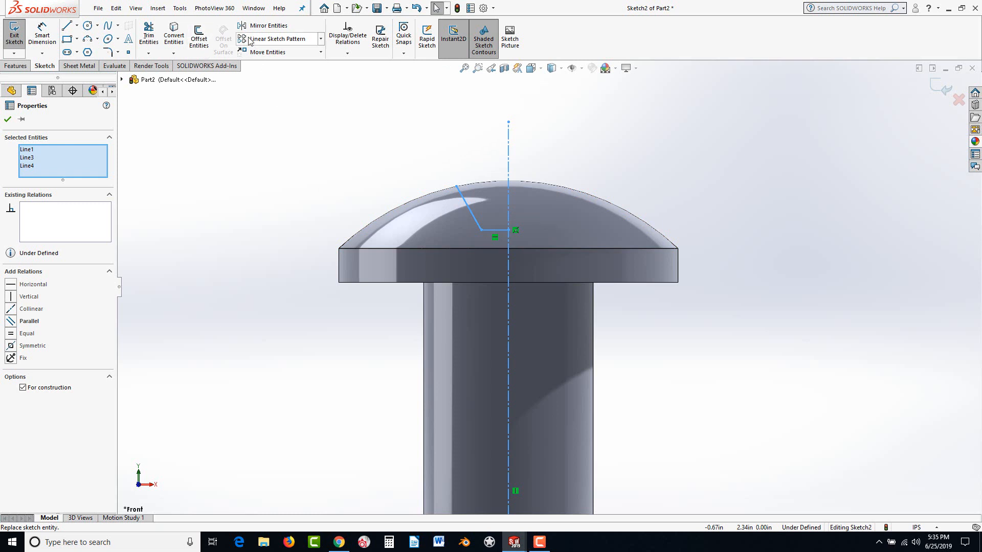
pyautogui.click(265, 25)
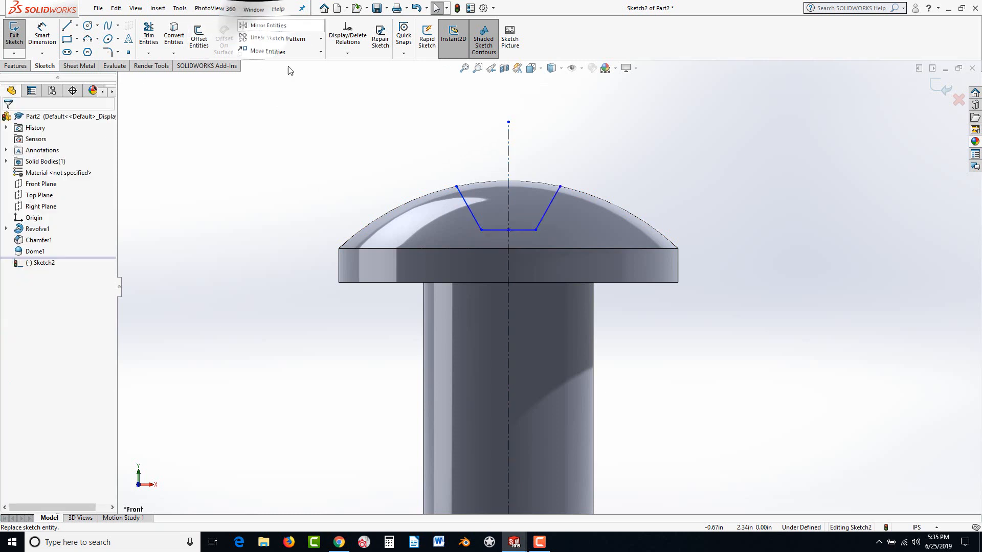
# Dimension the recess profile's horizontal bottom line as 0.10 in, placing the dimension above the head
pyautogui.click(42, 35)
pyautogui.click(493, 230)
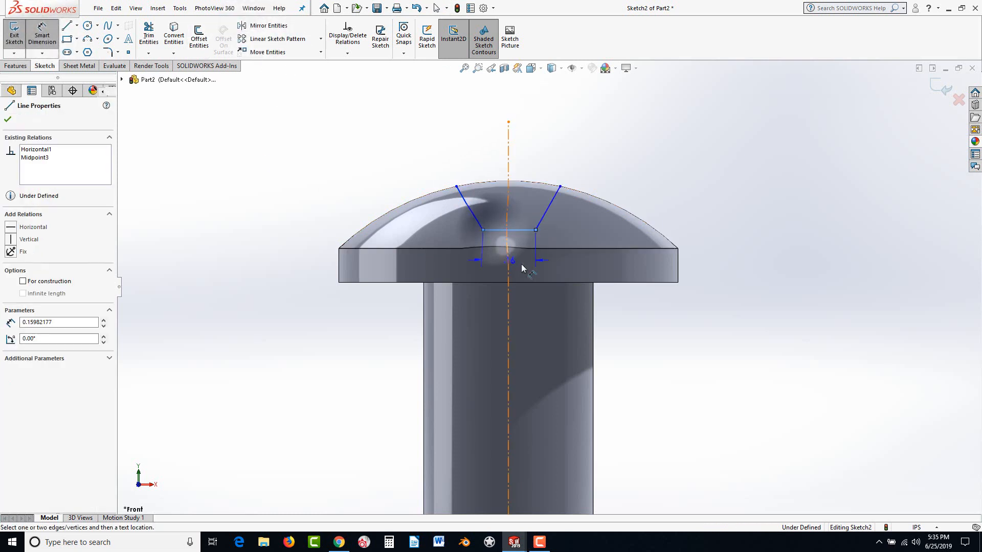
pyautogui.click(525, 148)
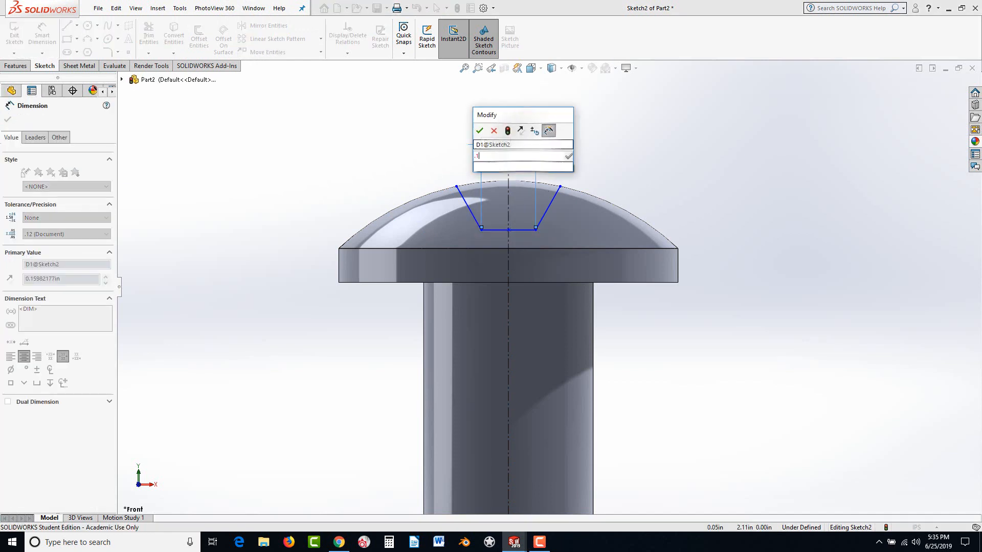
pyautogui.write('.1')
pyautogui.press('Return')
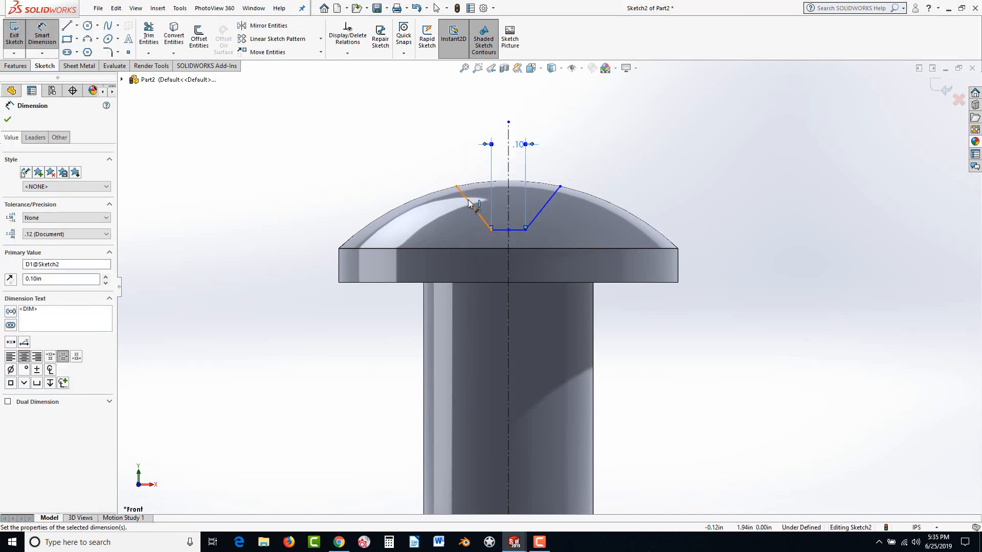
# Dimension the angle between the recess profile's two sloped lines as 30 degrees, checking the value in the reference drawing
pyautogui.click(547, 205)
pyautogui.click(548, 203)
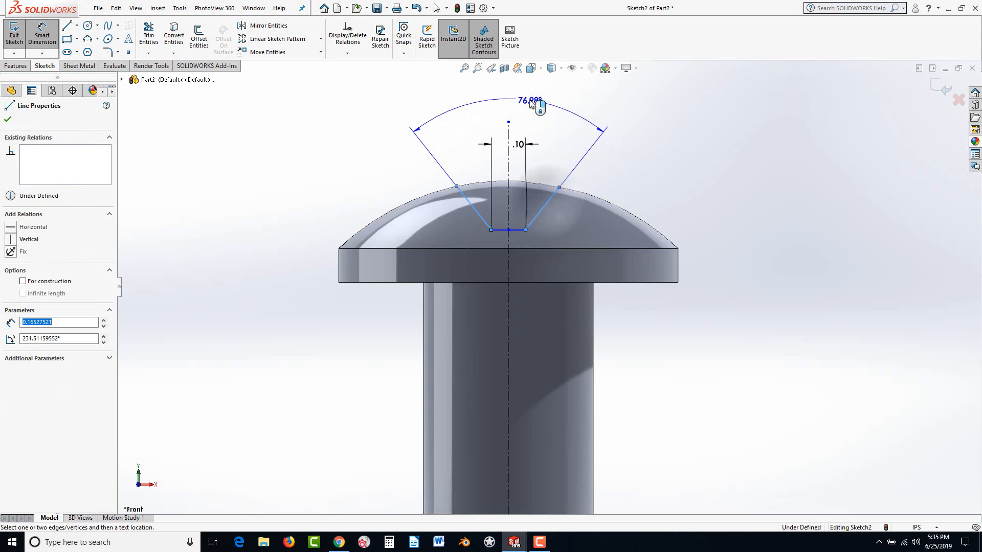
pyautogui.click(533, 100)
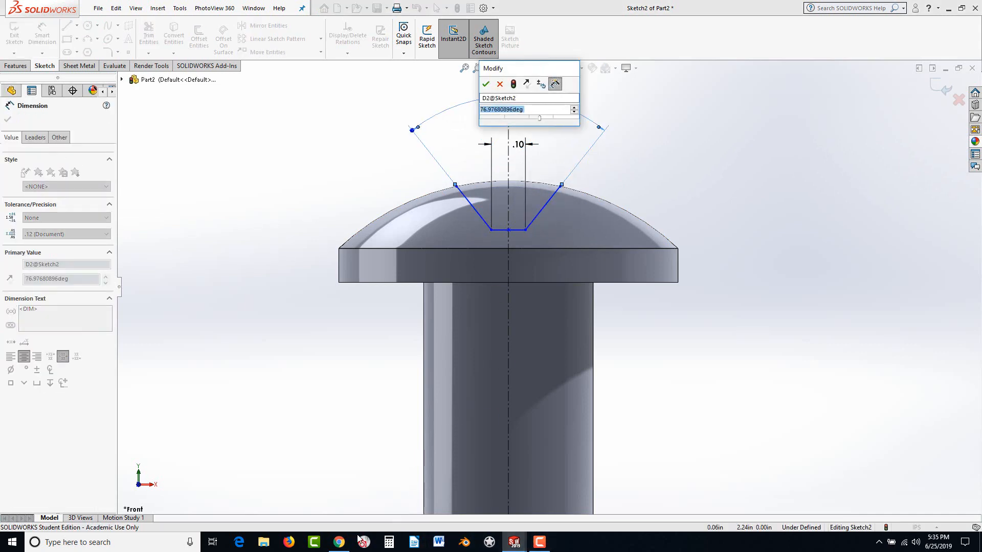
pyautogui.click(339, 542)
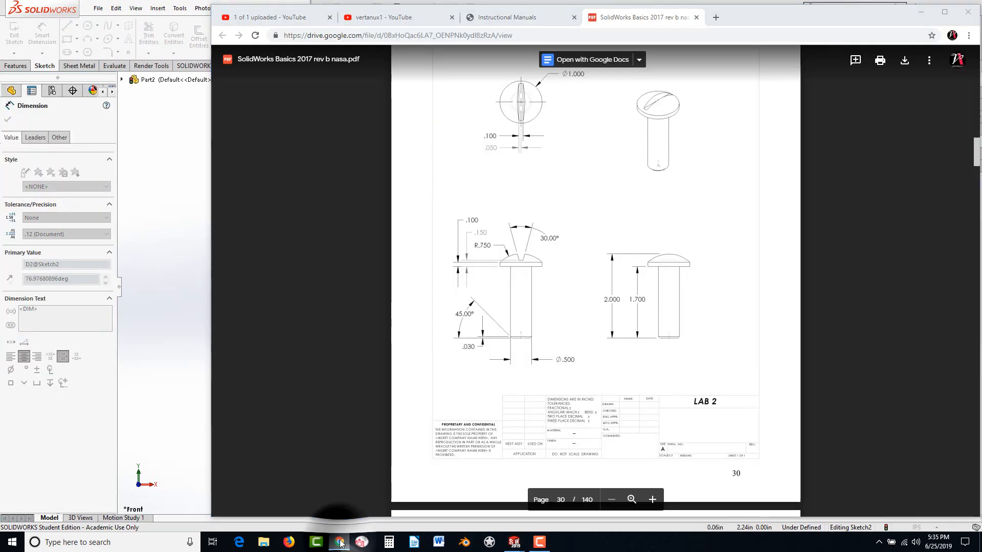
pyautogui.click(339, 542)
pyautogui.click(513, 109)
pyautogui.doubleClick(513, 110)
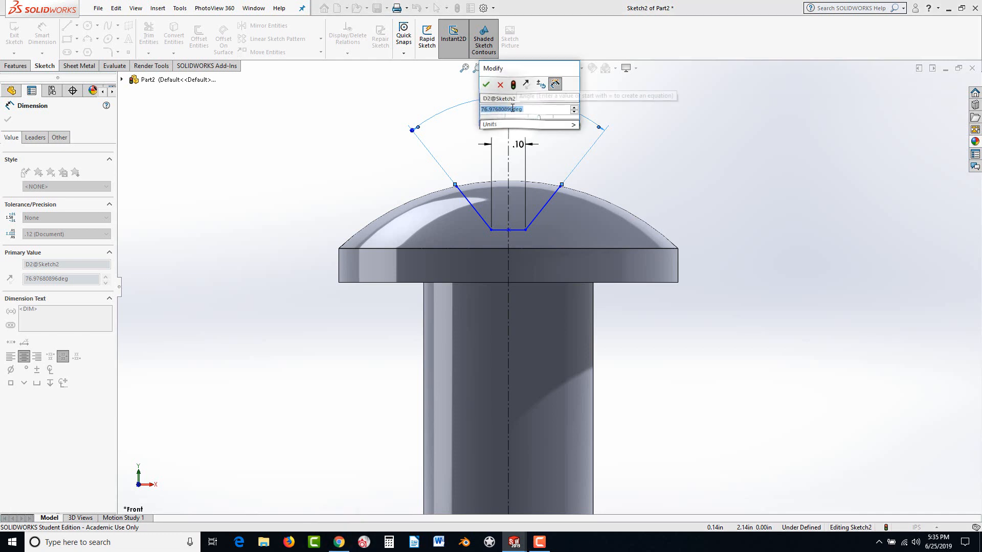
pyautogui.write('30')
pyautogui.press('Return')
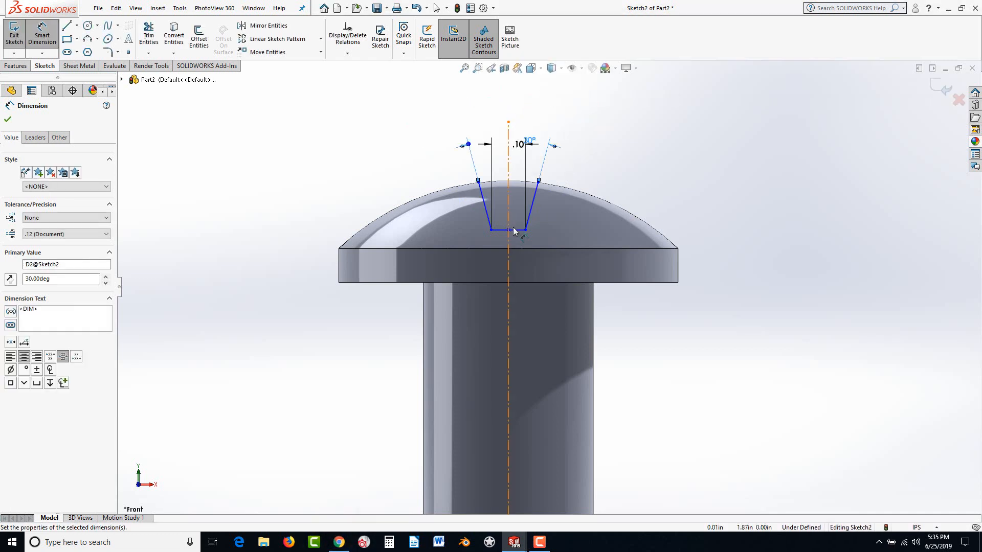
# Dimension the height of the recess profile's bottom line above the head's rim edge as 0.1 in
pyautogui.click(517, 231)
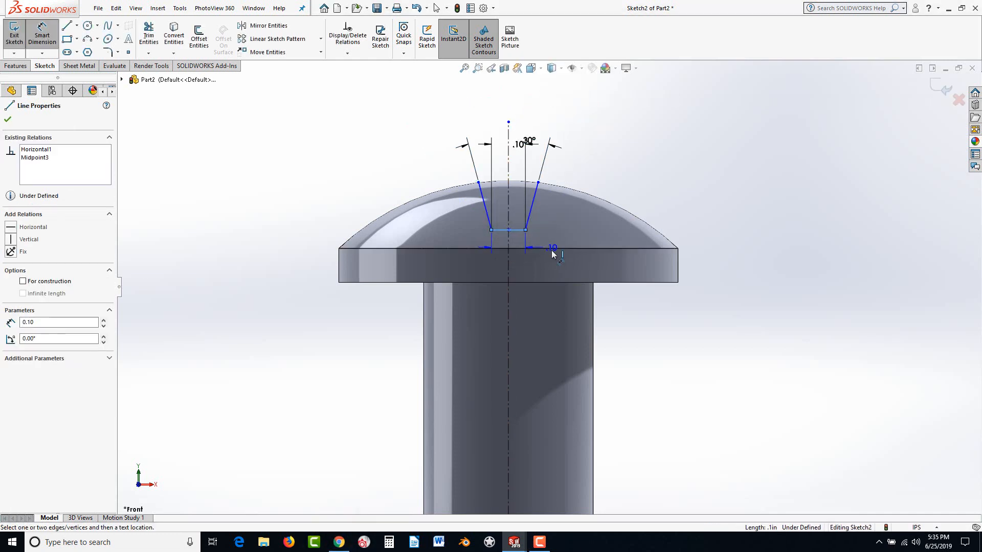
pyautogui.click(555, 250)
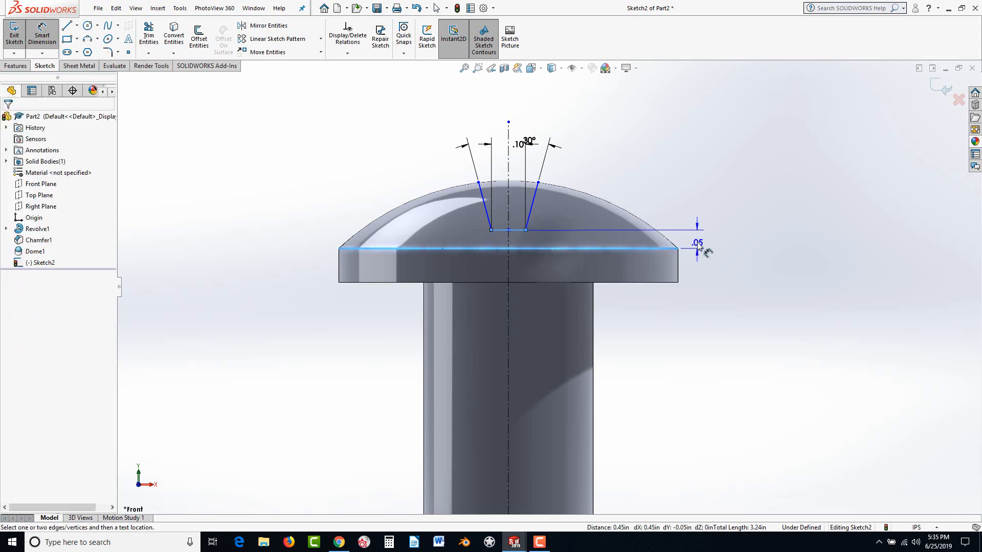
pyautogui.click(699, 248)
pyautogui.write('.1')
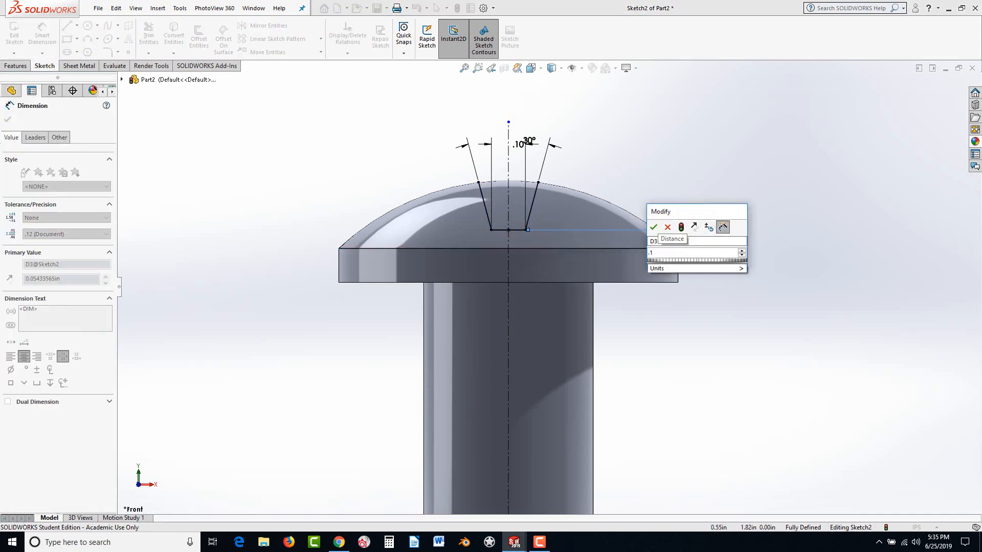
pyautogui.press('Return')
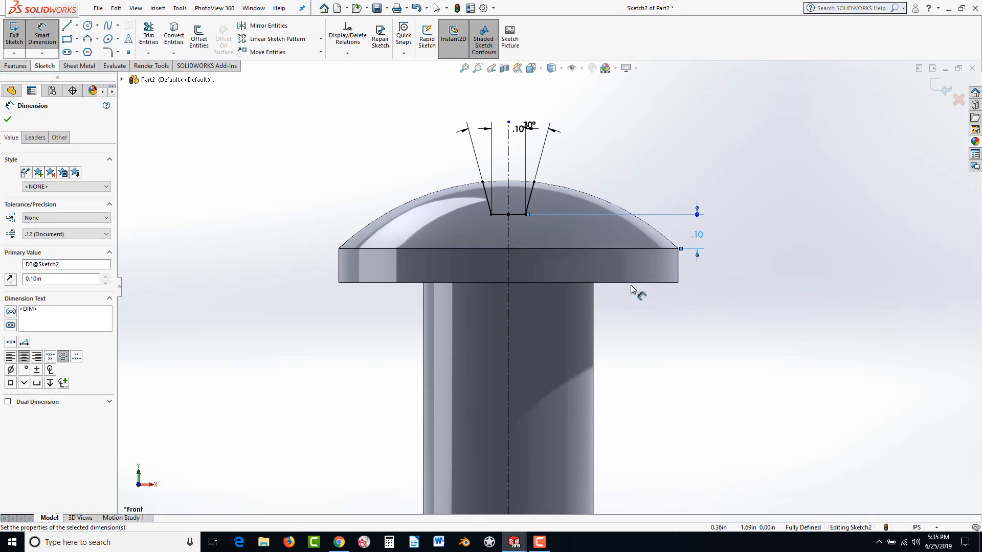
# Check the reference drawing and set the recess bottom's height above the rim edge to 0.05 in
pyautogui.click(344, 542)
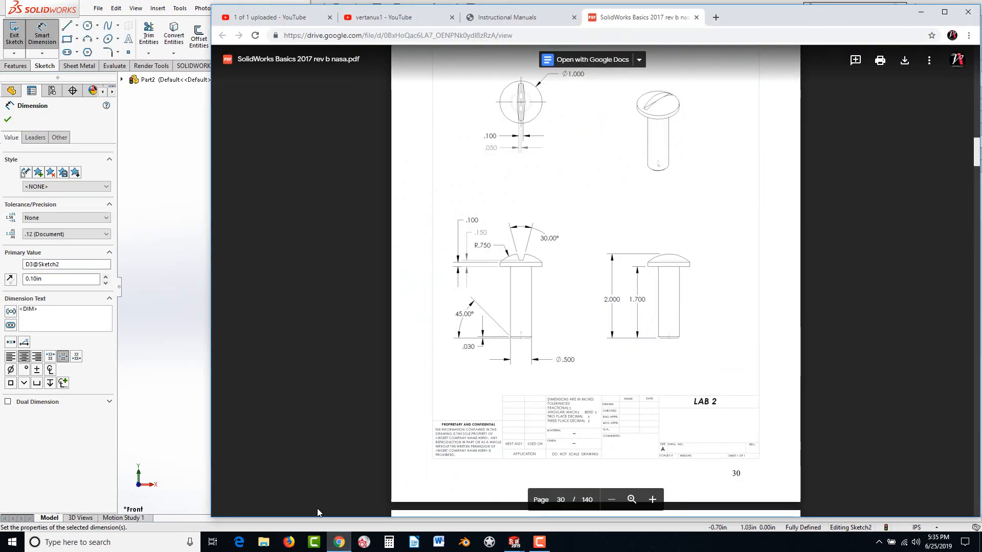
pyautogui.click(338, 543)
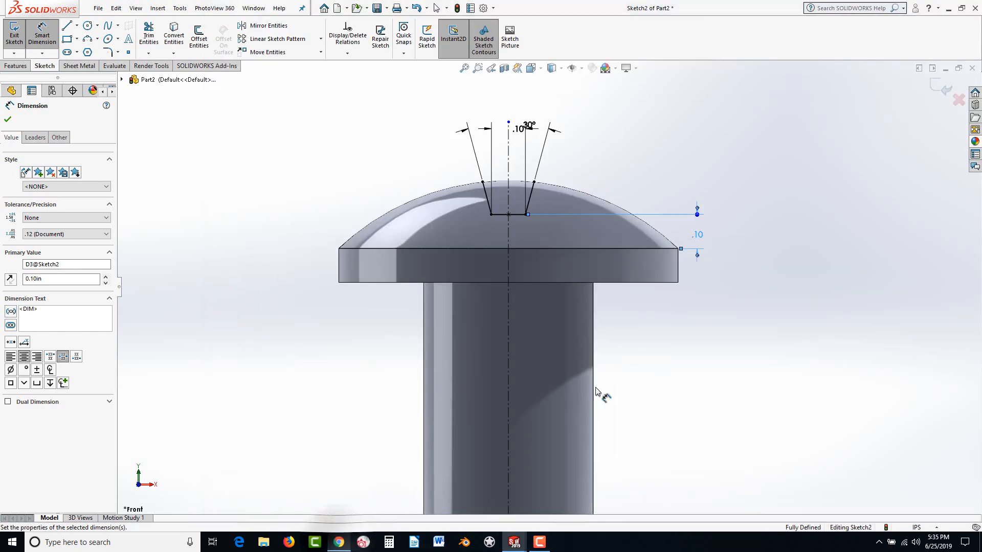
pyautogui.doubleClick(700, 235)
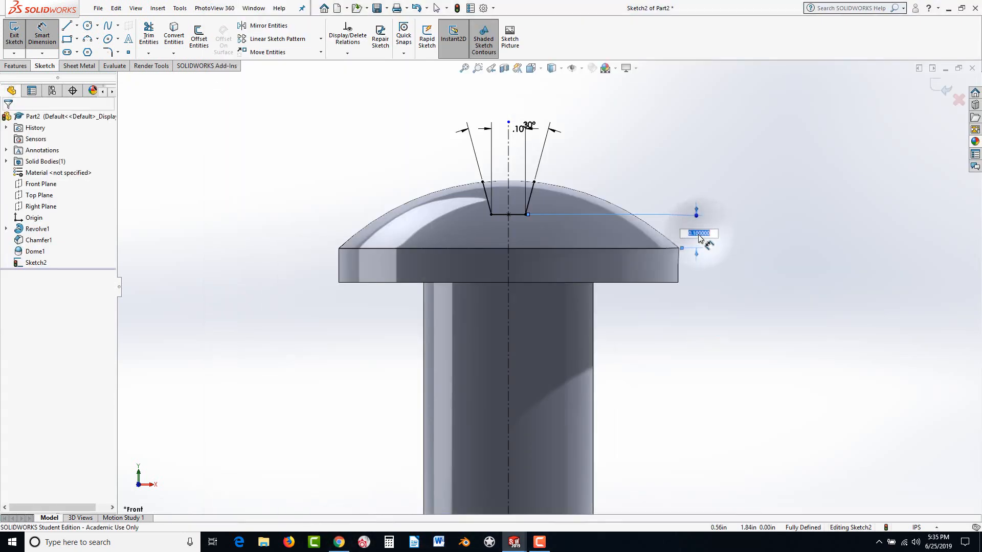
pyautogui.write('.05')
pyautogui.press('Return')
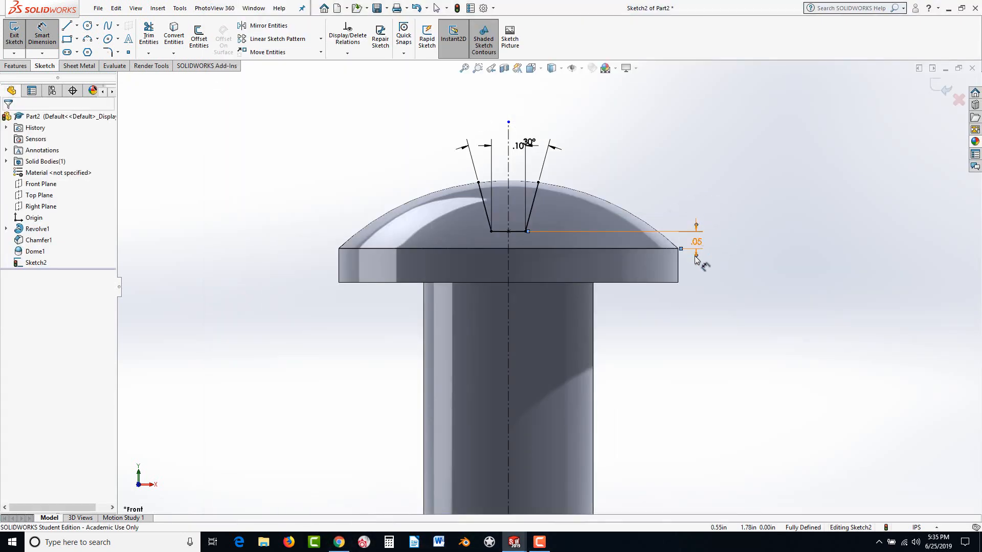
# Cut the slot through the domed head with an Extruded Cut, flipping the side to cut and using Through All - Both
pyautogui.click(16, 66)
pyautogui.click(156, 36)
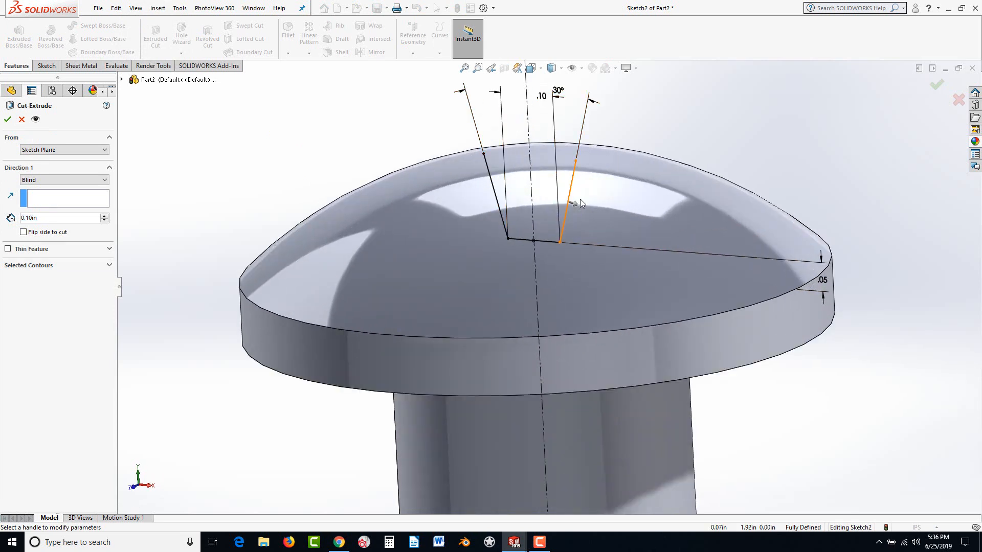
pyautogui.click(576, 204)
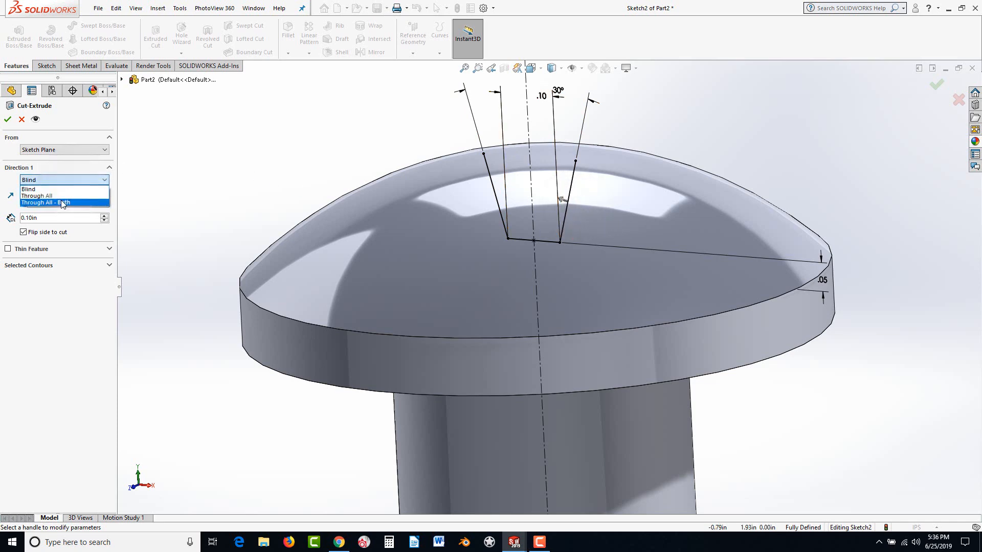
pyautogui.click(62, 203)
pyautogui.moveTo(525, 269); pyautogui.dragTo(514, 295, button='middle')
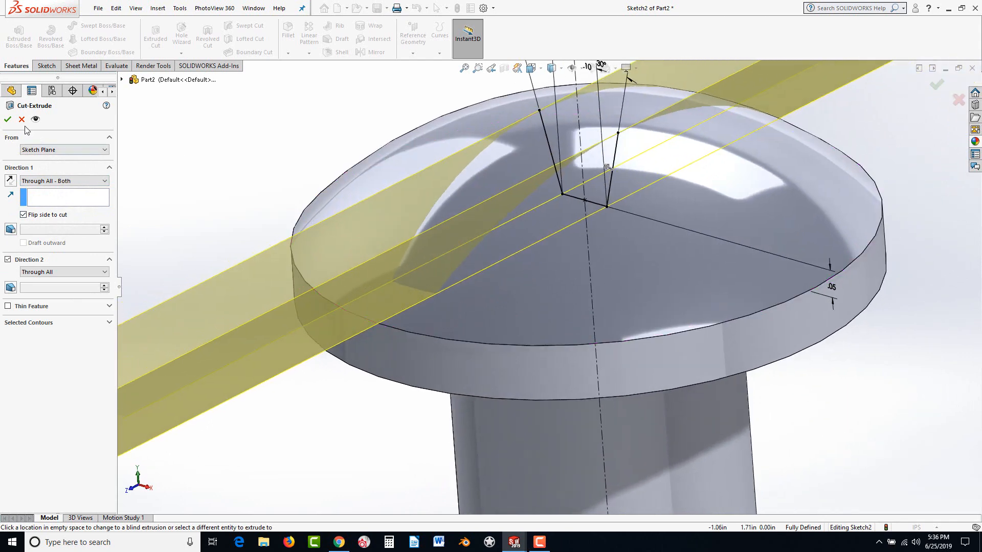
pyautogui.click(8, 120)
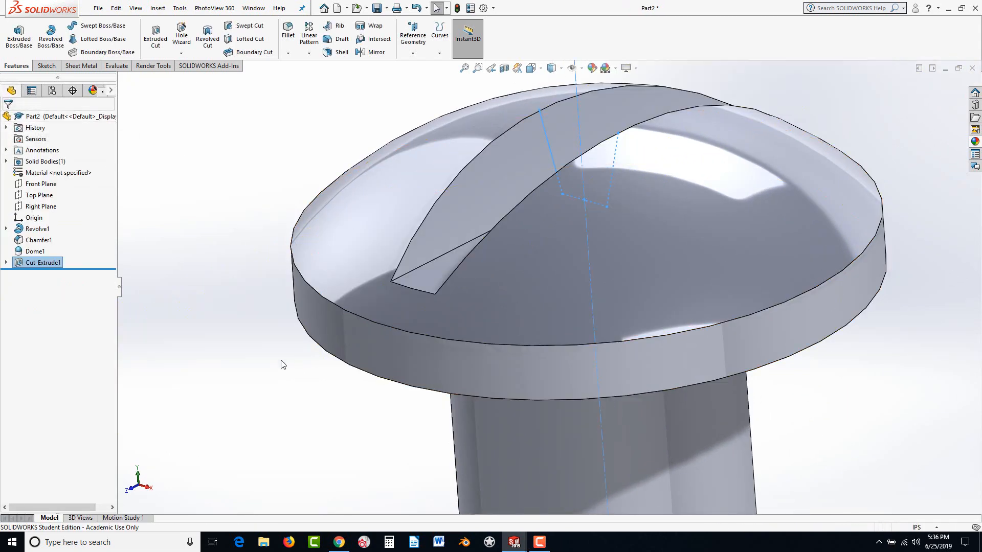
# Try to apply the screw thread appearance from the Miscellaneous patterns to the pin's cylindrical shank face
pyautogui.moveTo(349, 376); pyautogui.dragTo(417, 386, button='middle')
pyautogui.scroll(4, 421, 383)
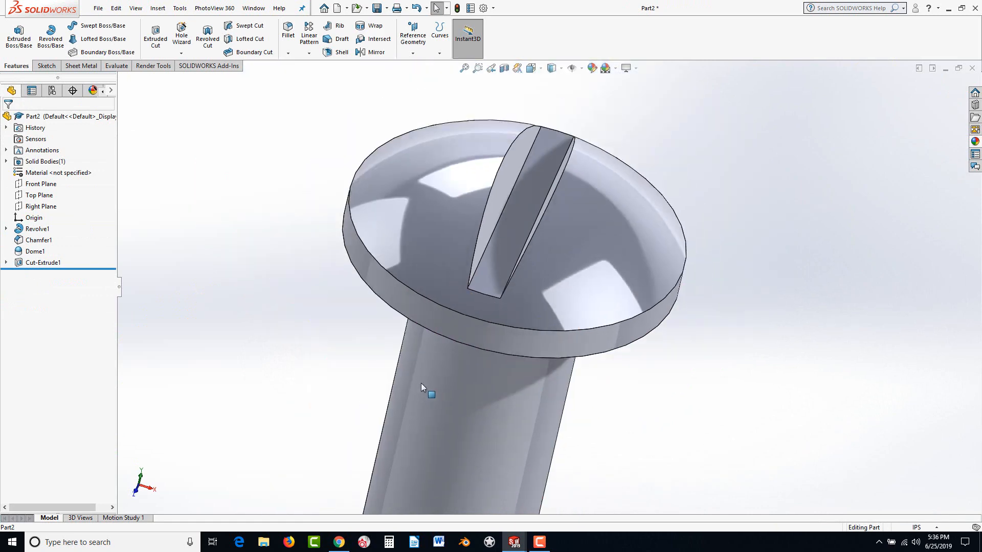
pyautogui.scroll(5, 511, 399)
pyautogui.moveTo(527, 412); pyautogui.dragTo(490, 362, button='middle')
pyautogui.scroll(-2, 555, 446)
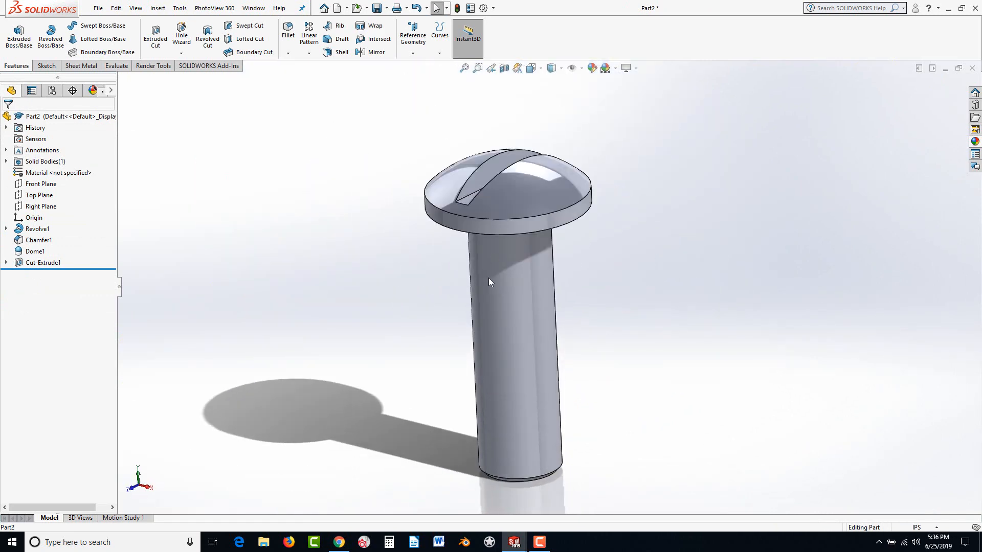
pyautogui.click(519, 308)
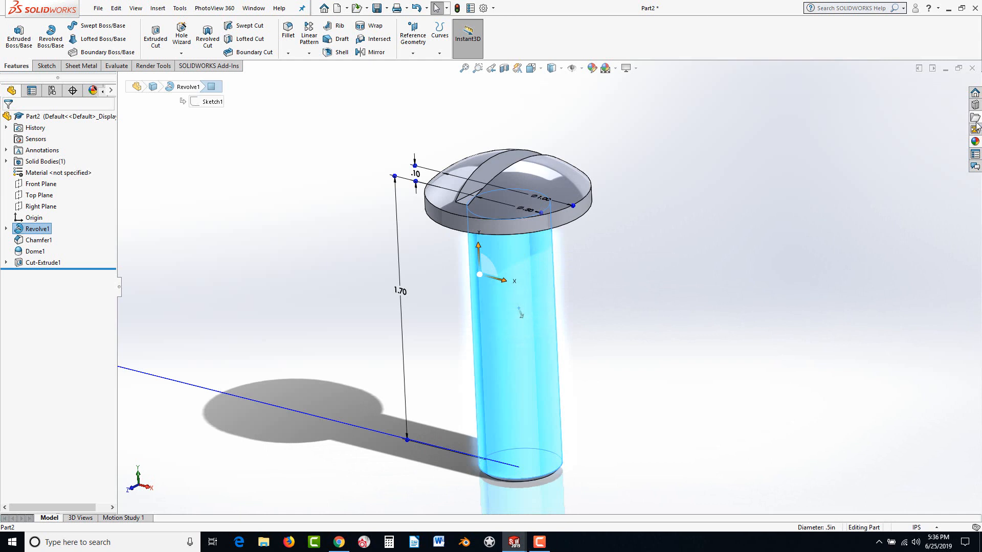
pyautogui.click(975, 141)
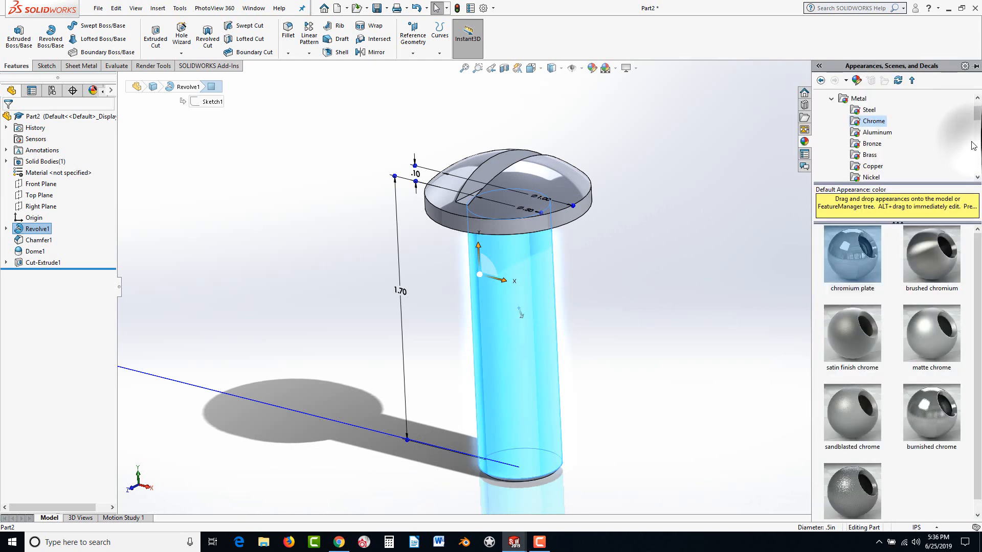
pyautogui.click(832, 100)
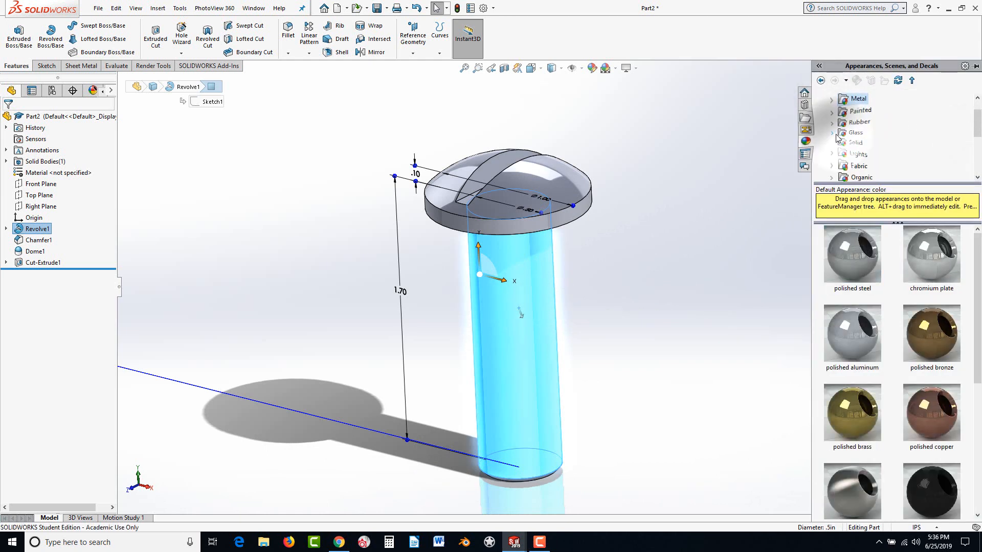
pyautogui.scroll(-5, 837, 138)
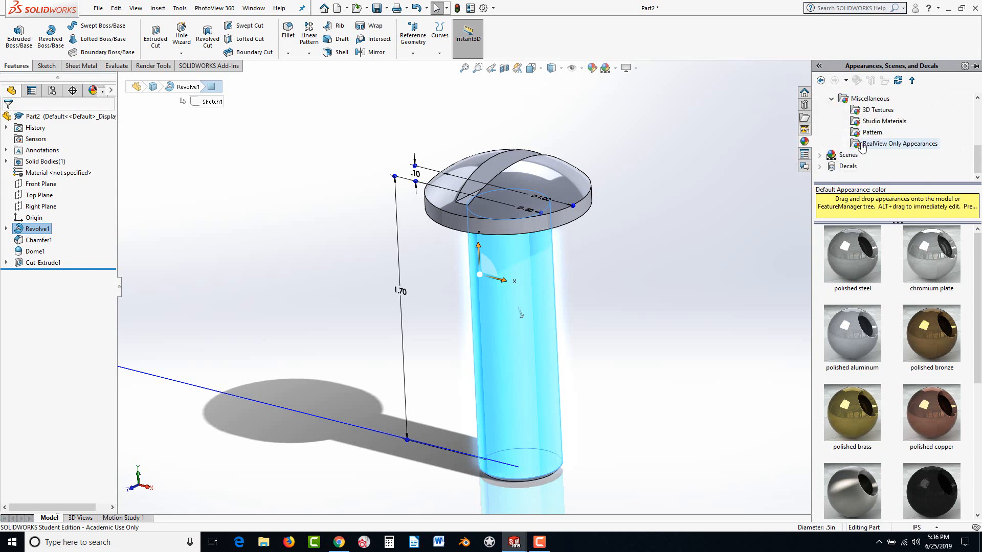
pyautogui.click(871, 133)
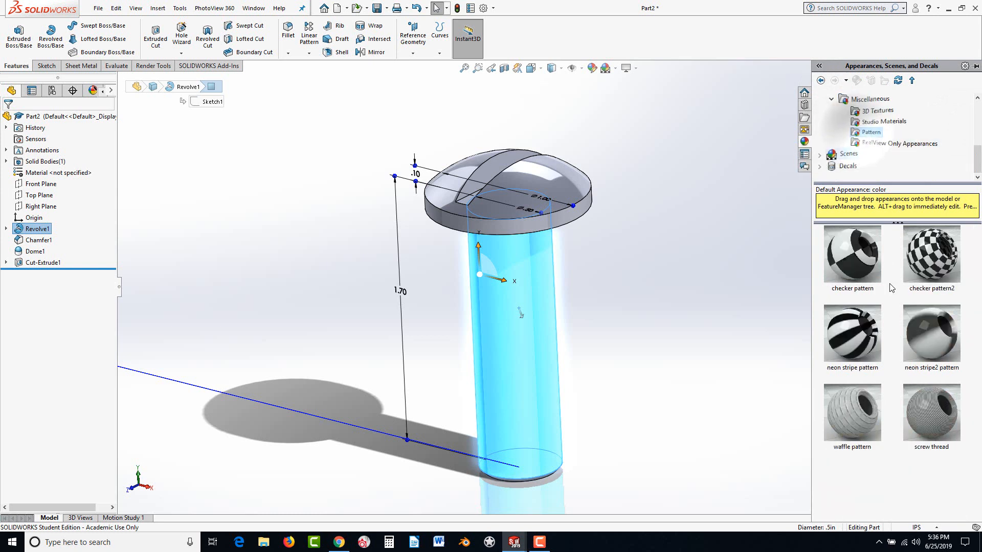
pyautogui.click(931, 426)
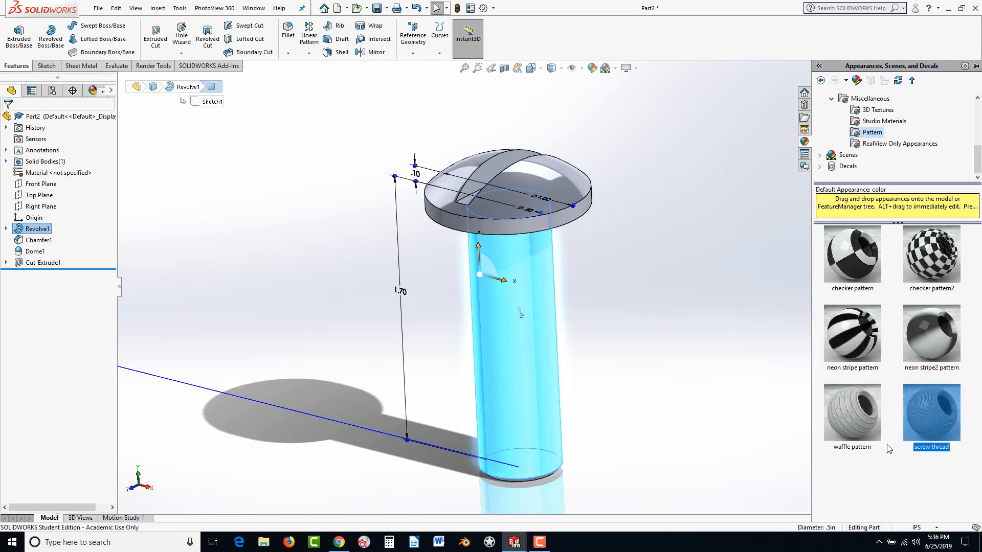
pyautogui.moveTo(931, 419); pyautogui.dragTo(531, 314)
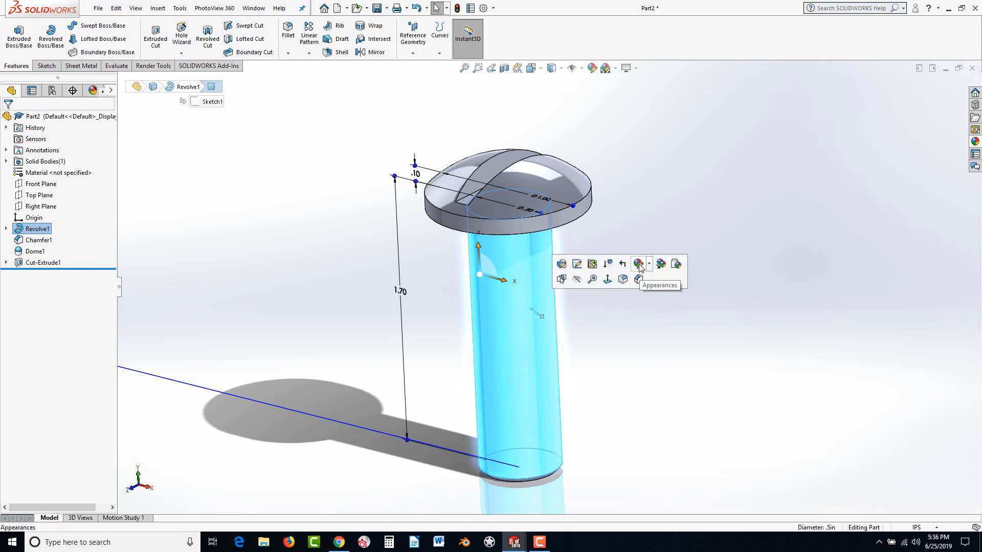
# Edit the appearance of the shank face only and assign it the screw thread pattern
pyautogui.click(648, 265)
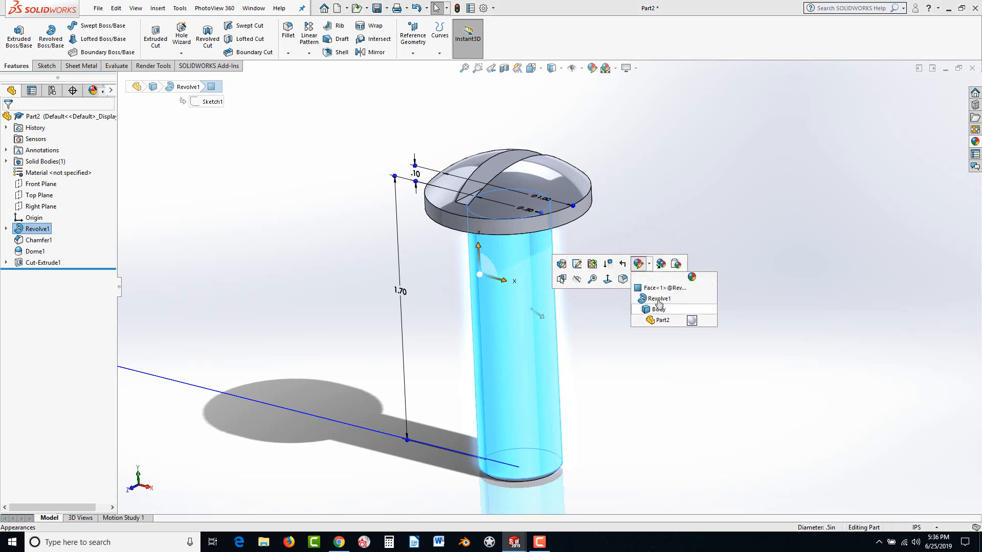
pyautogui.click(656, 289)
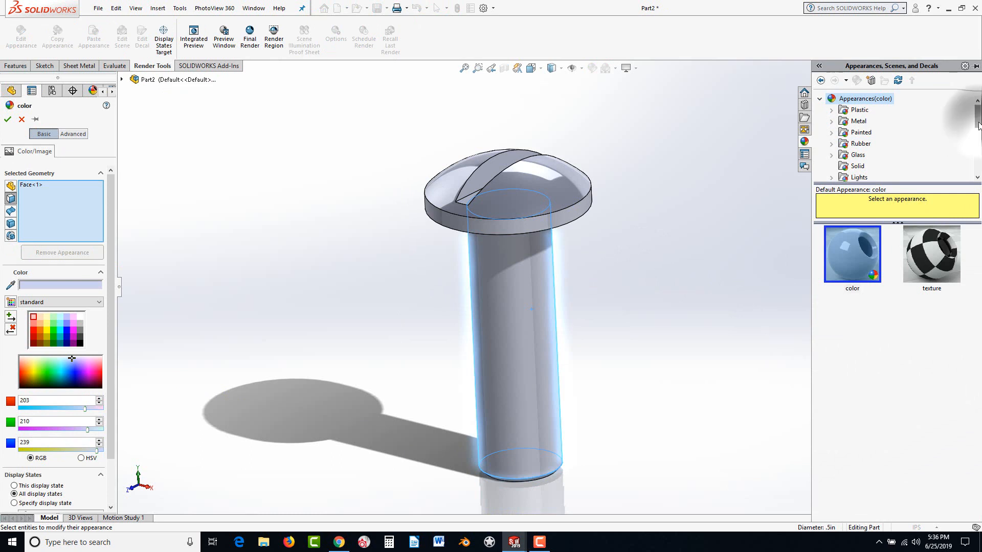
pyautogui.scroll(-5, 951, 154)
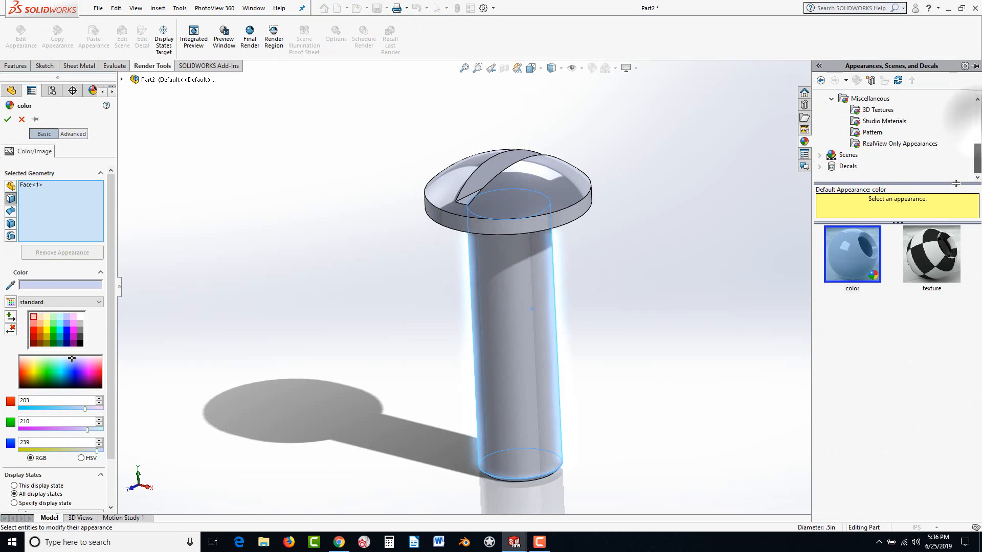
pyautogui.click(872, 133)
pyautogui.click(926, 415)
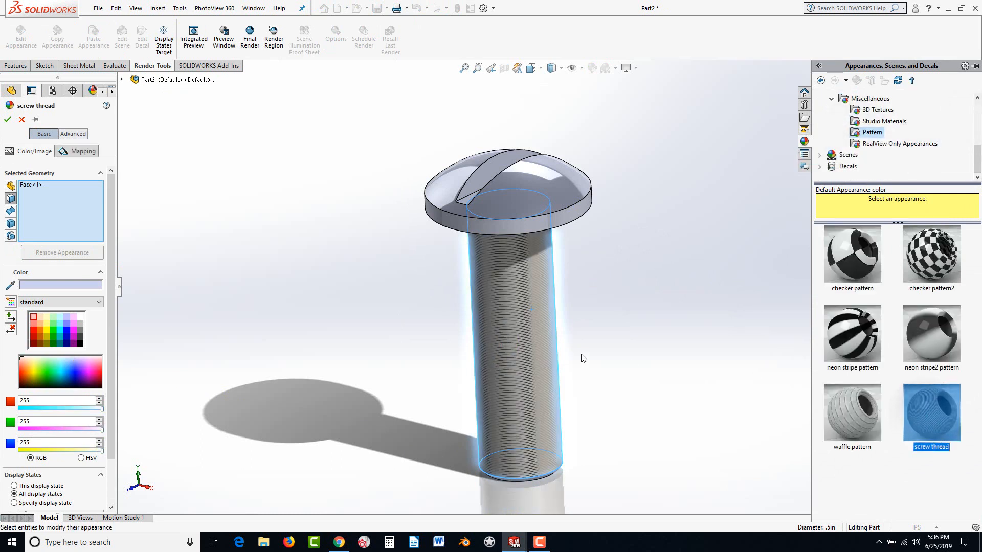
# Enlarge the screw thread texture's mapping frame beyond the shank's width to coarsen the threads, and accept the appearance
pyautogui.scroll(-1, 510, 332)
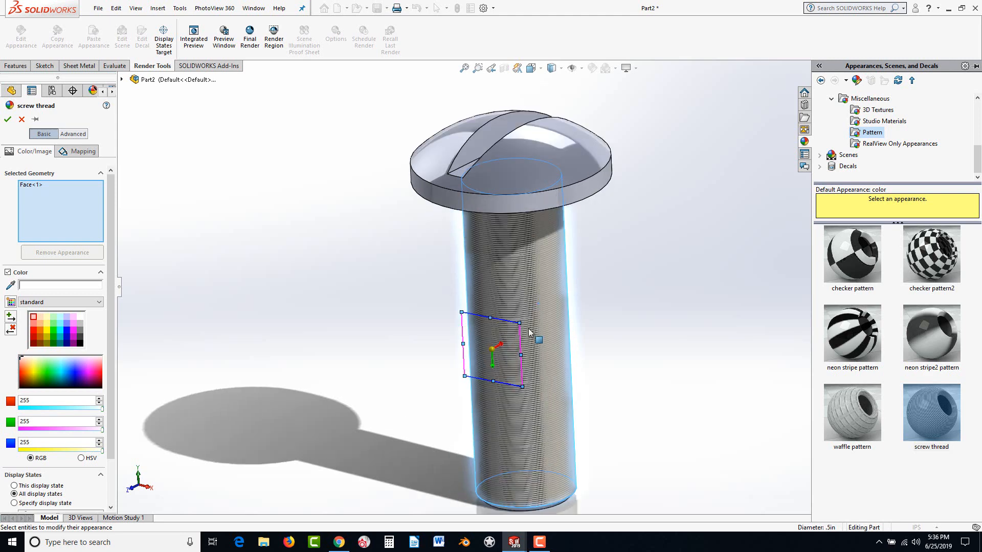
pyautogui.scroll(-1, 529, 332)
pyautogui.moveTo(518, 318); pyautogui.dragTo(670, 206)
pyautogui.scroll(1, 568, 303)
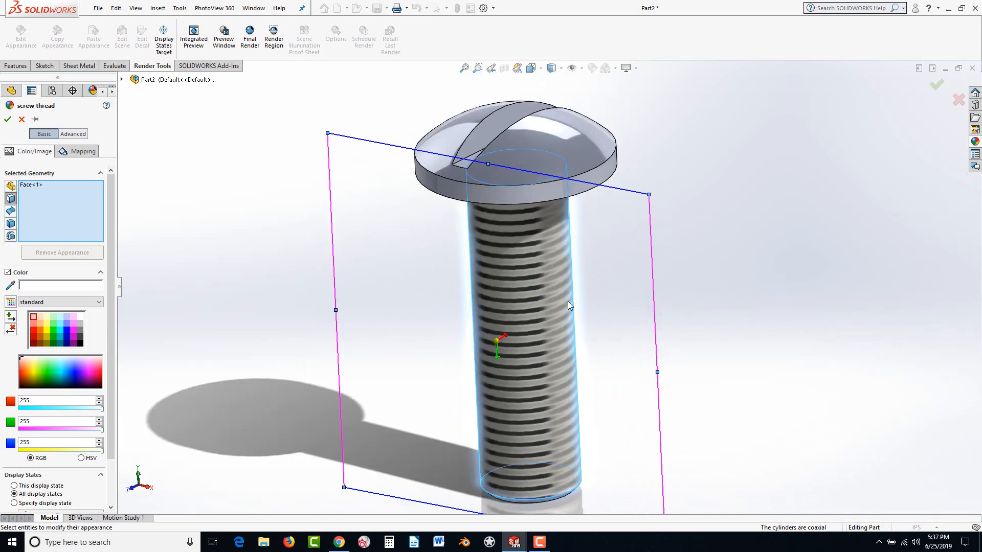
pyautogui.click(8, 119)
pyautogui.click(302, 270)
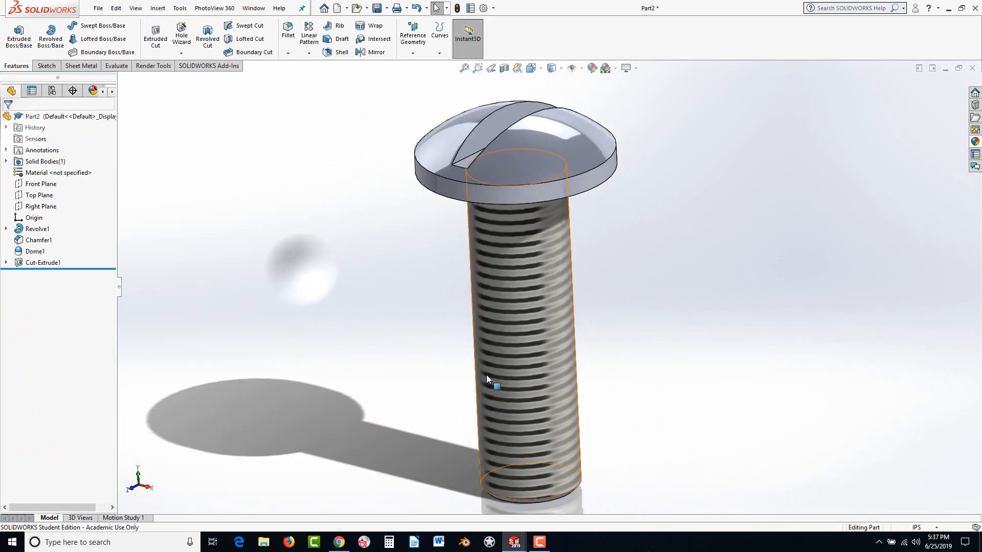
pyautogui.moveTo(486, 375); pyautogui.dragTo(459, 235, button='middle')
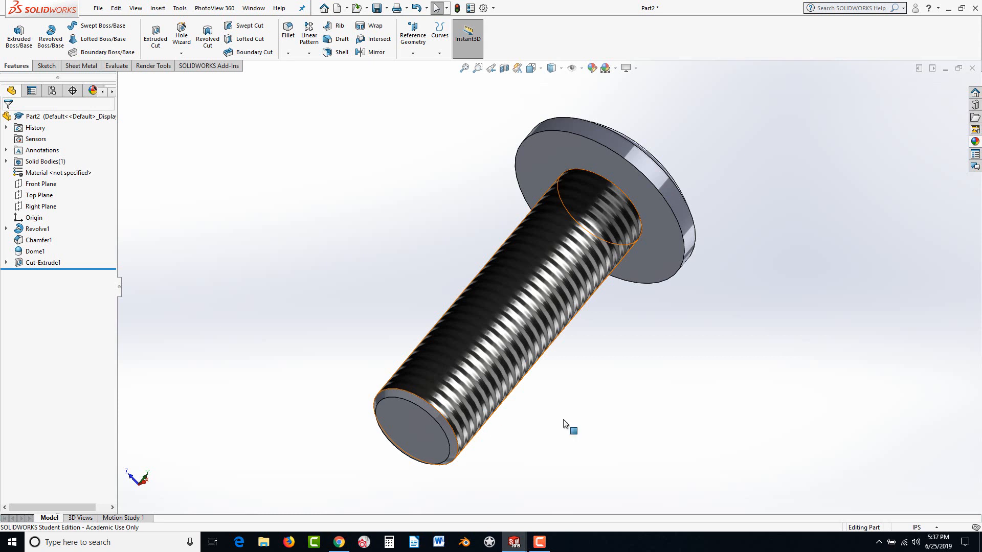
pyautogui.moveTo(680, 403); pyautogui.dragTo(616, 384, button='middle')
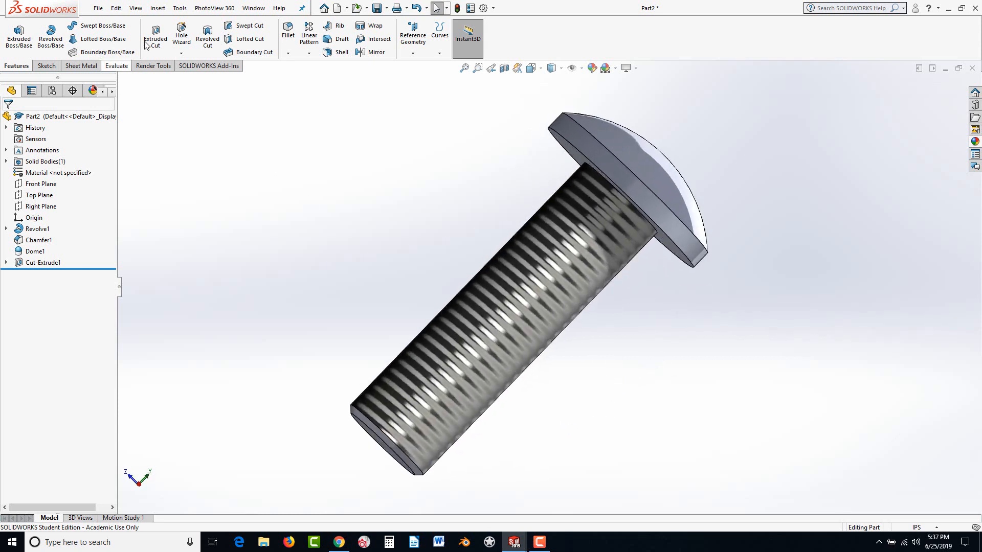
pyautogui.click(156, 6)
pyautogui.moveTo(198, 395)
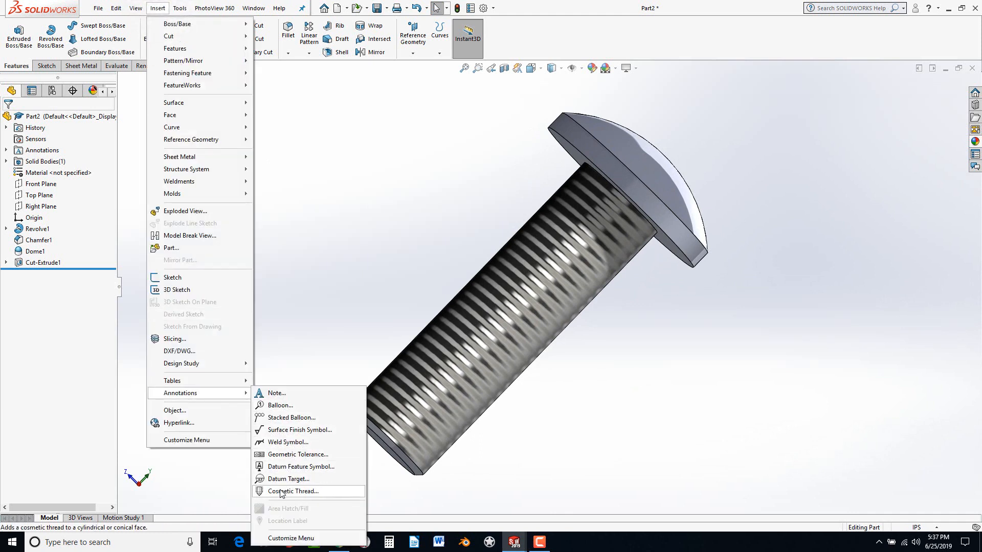
pyautogui.moveTo(585, 479)
pyautogui.mouseDown(button='middle')
pyautogui.moveTo(619, 383)
pyautogui.moveTo(576, 397)
pyautogui.moveTo(483, 368)
pyautogui.moveTo(501, 344)
pyautogui.moveTo(620, 309)
pyautogui.moveTo(598, 347)
pyautogui.moveTo(615, 340)
pyautogui.mouseUp(button='middle')
pyautogui.scroll(1, 615, 338)
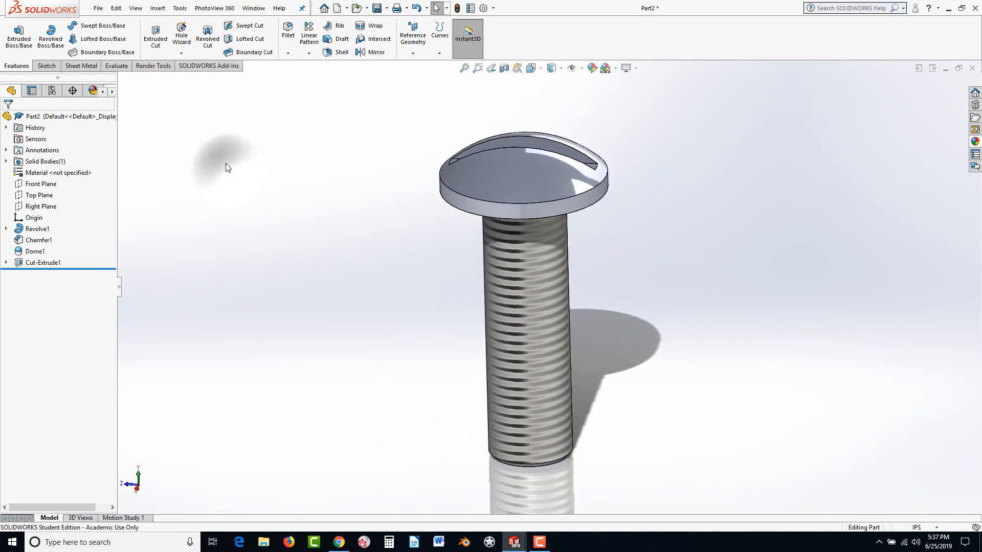
# Create a new part document
pyautogui.click(96, 11)
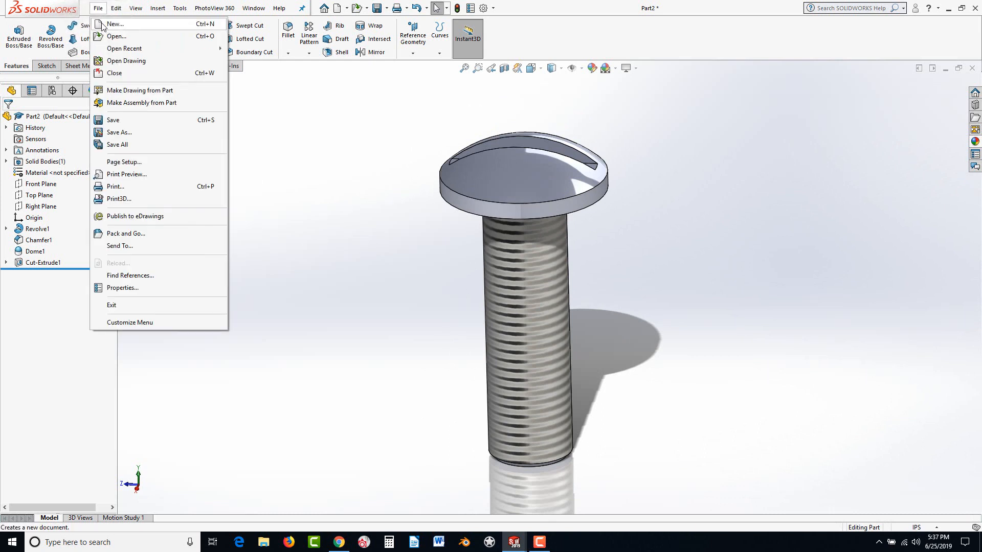
pyautogui.click(114, 24)
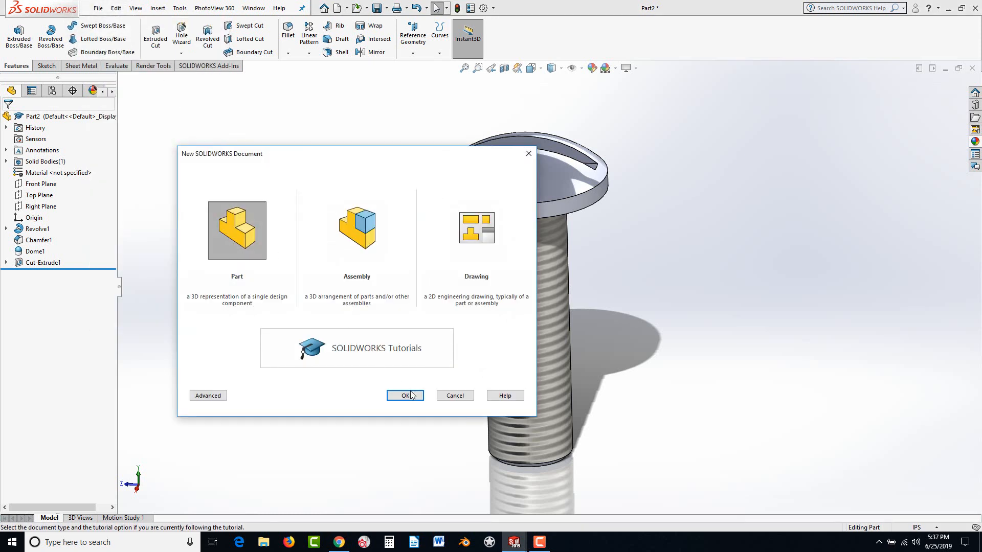
pyautogui.click(406, 395)
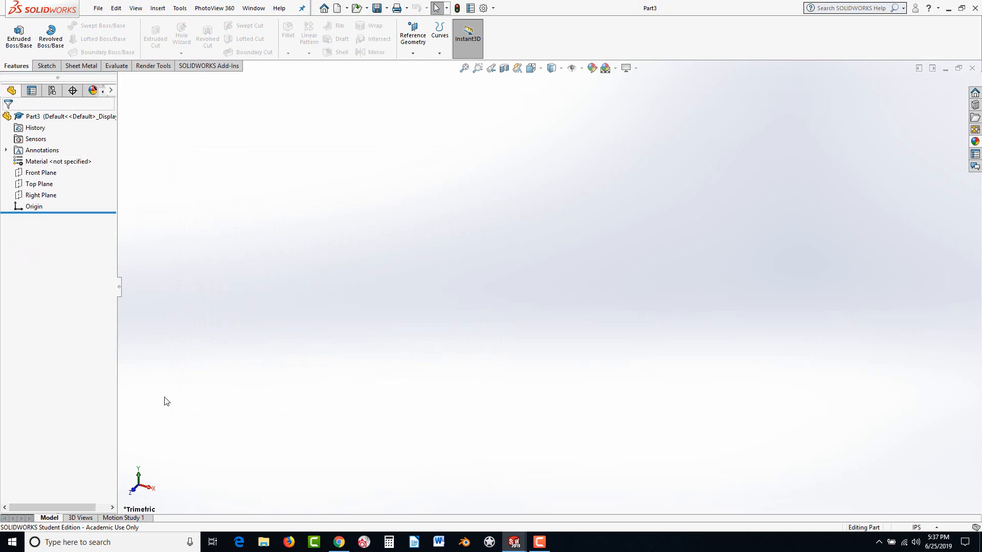
# Switch to the browser's SolidWorks Basics PDF, find the Quiz 1 plate drawing, and return to the new part in SOLIDWORKS
pyautogui.click(339, 541)
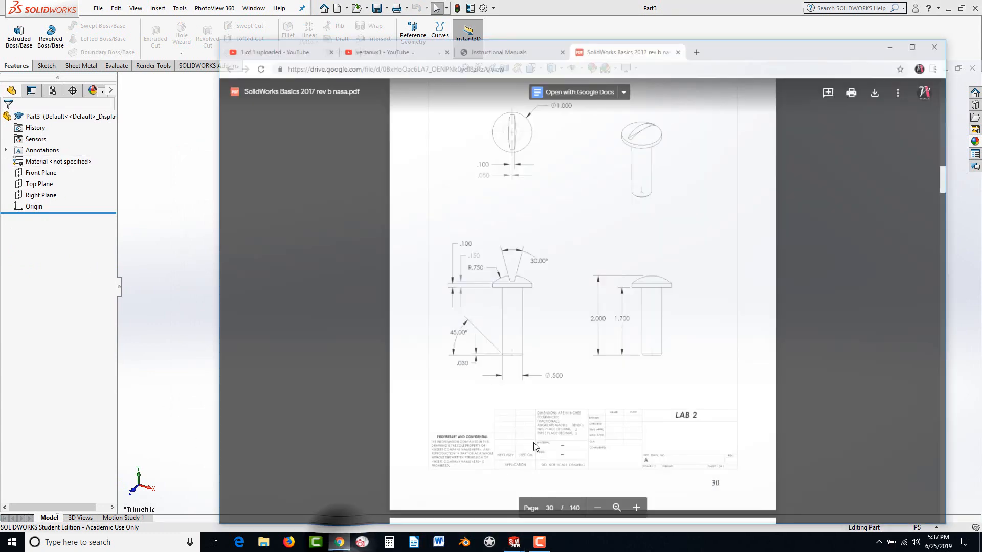
pyautogui.scroll(-10, 567, 375)
pyautogui.scroll(-10, 566, 375)
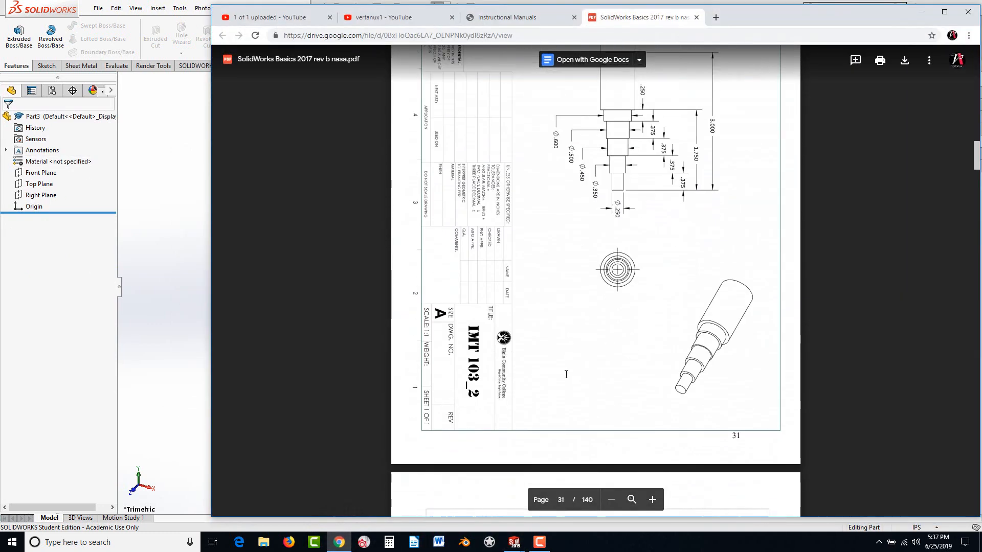
pyautogui.scroll(3, 565, 374)
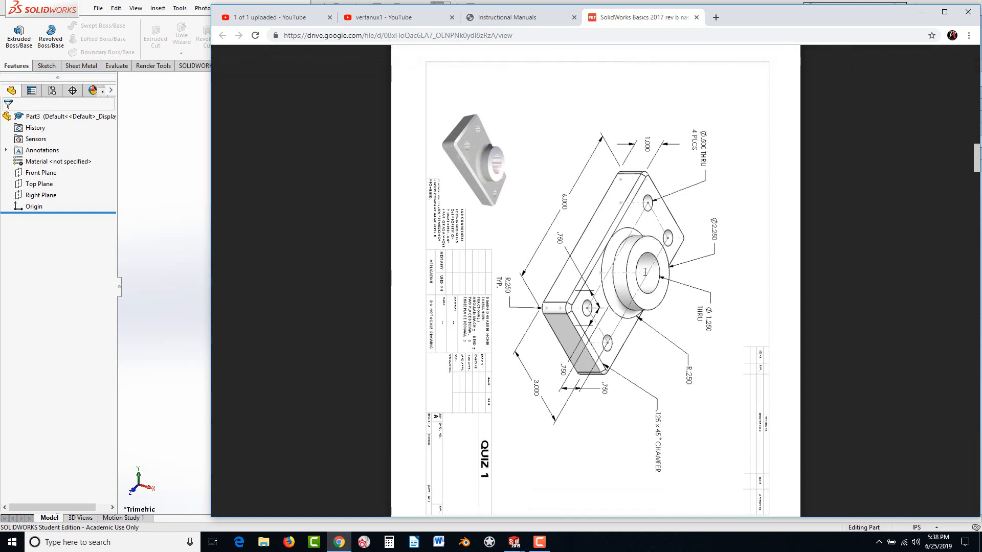
pyautogui.click(79, 301)
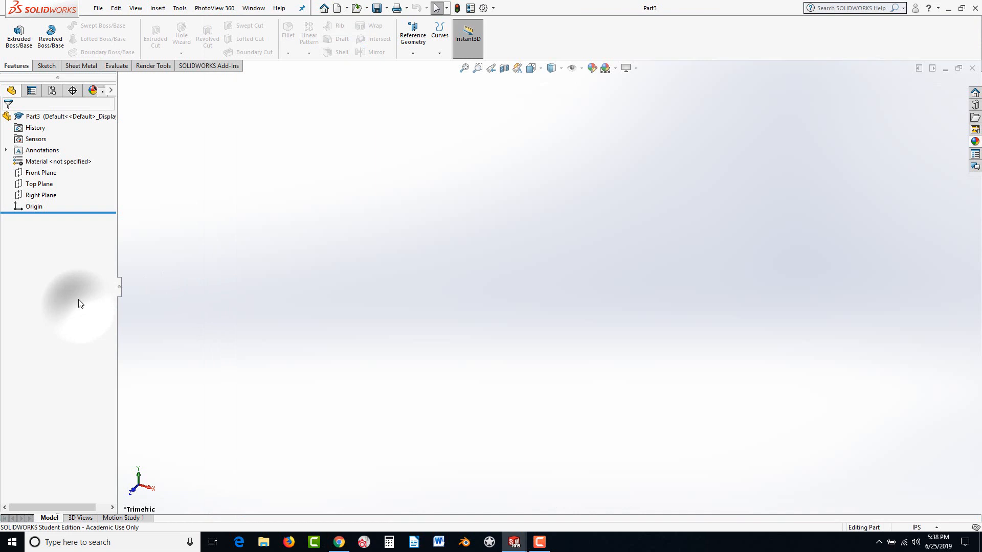
# Sketch a center rectangle about 6.5 by 2.9 in on the Top Plane, centered on the origin
pyautogui.click(31, 184)
pyautogui.click(37, 166)
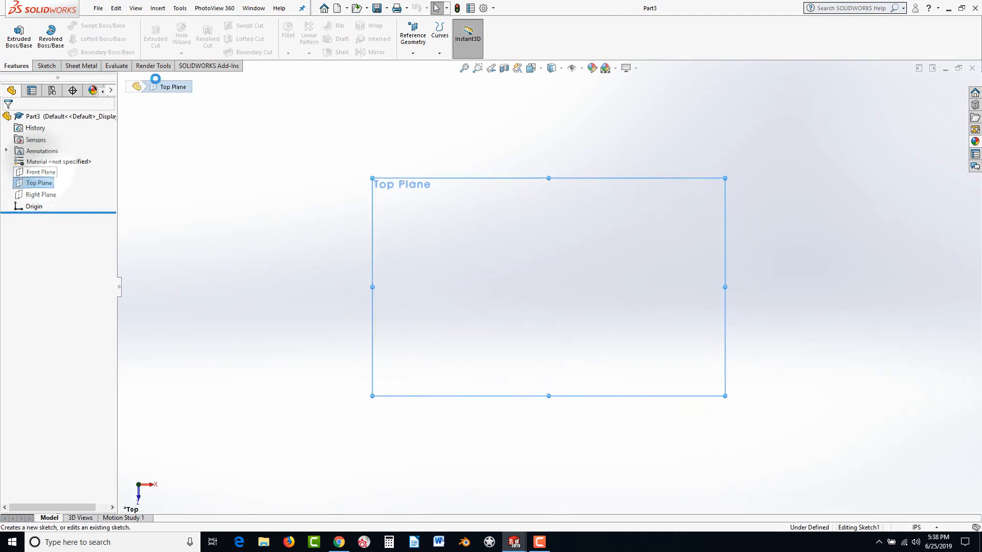
pyautogui.click(77, 39)
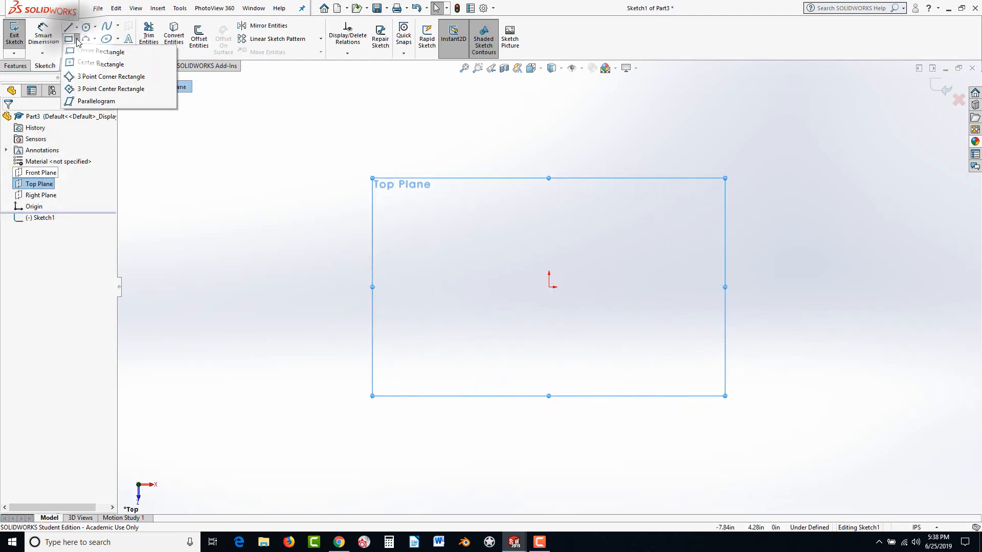
pyautogui.click(92, 64)
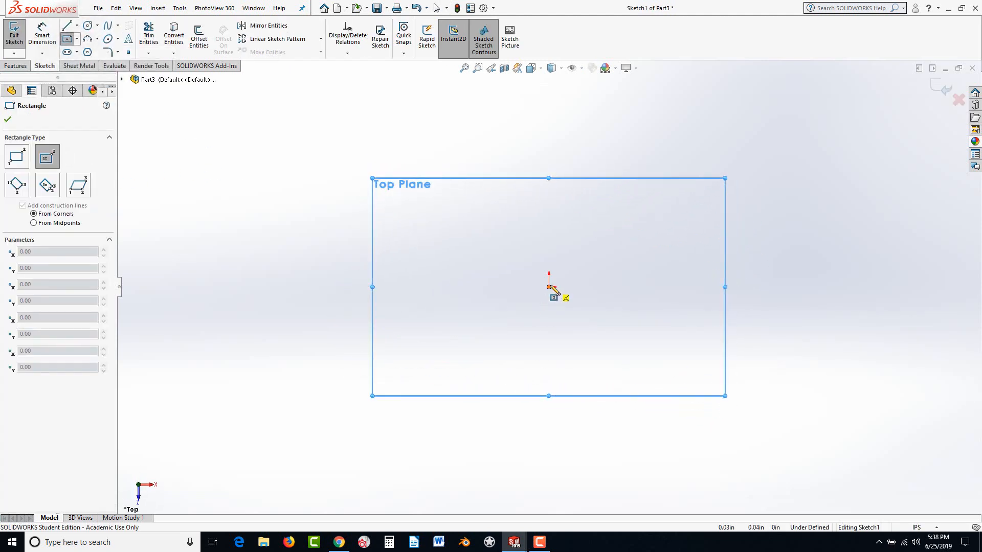
pyautogui.click(548, 288)
pyautogui.click(709, 213)
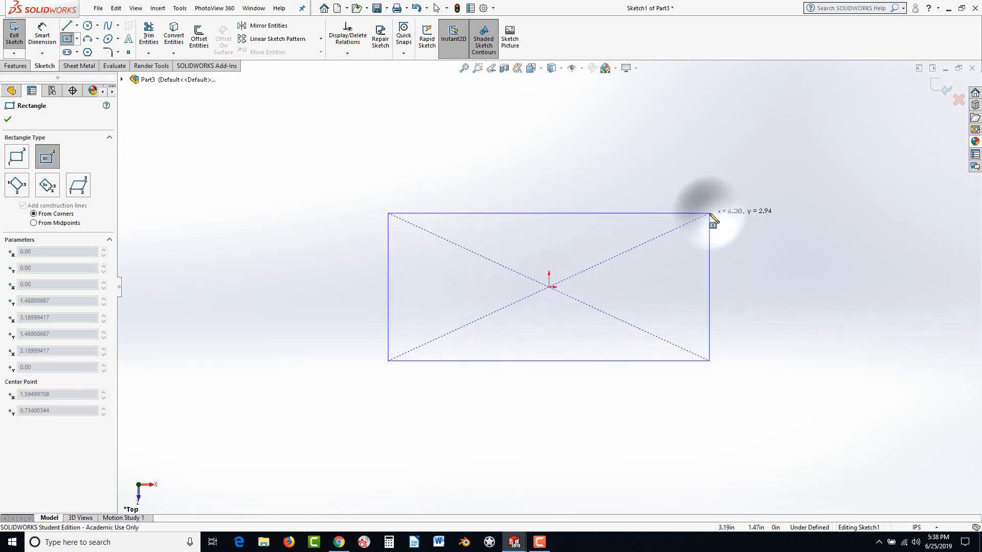
pyautogui.press('Escape')
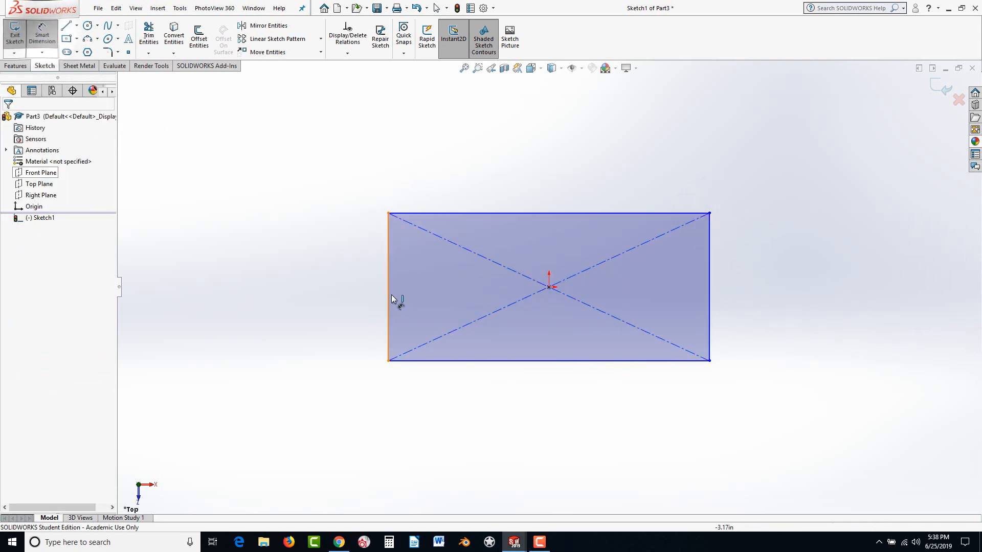
# Dimension the rectangle to 3 in high and 6 in wide
pyautogui.click(387, 296)
pyautogui.click(356, 289)
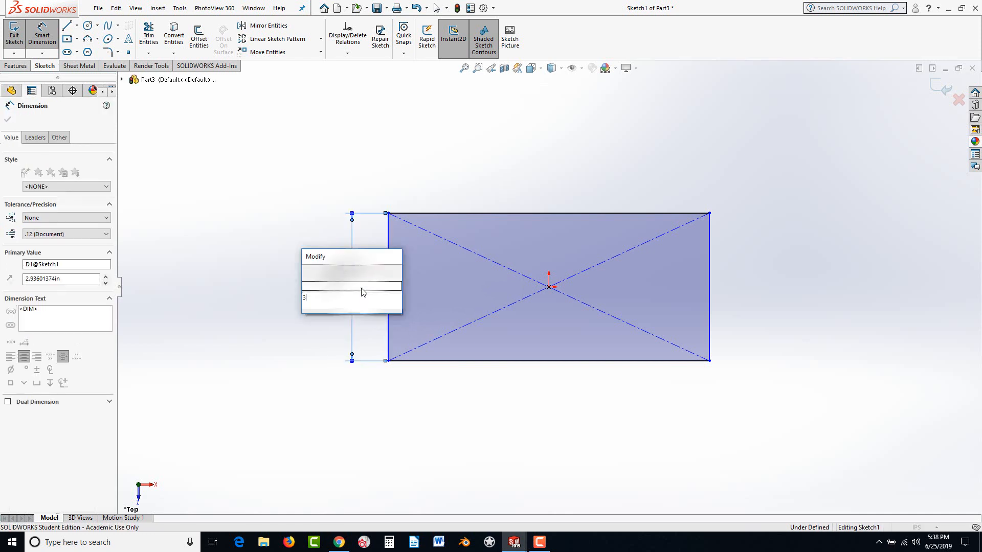
pyautogui.write('3')
pyautogui.press('Return')
pyautogui.click(500, 377)
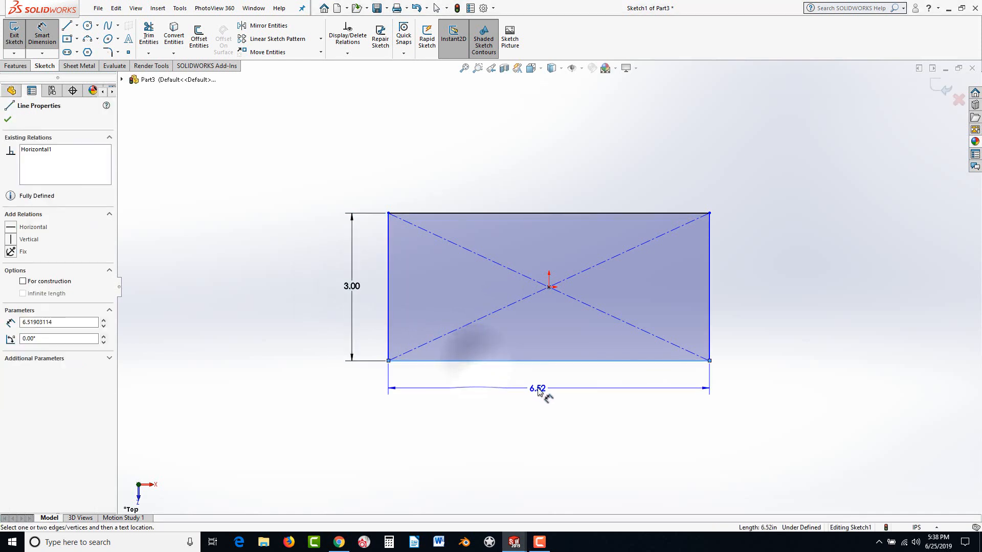
pyautogui.click(537, 389)
pyautogui.write('6')
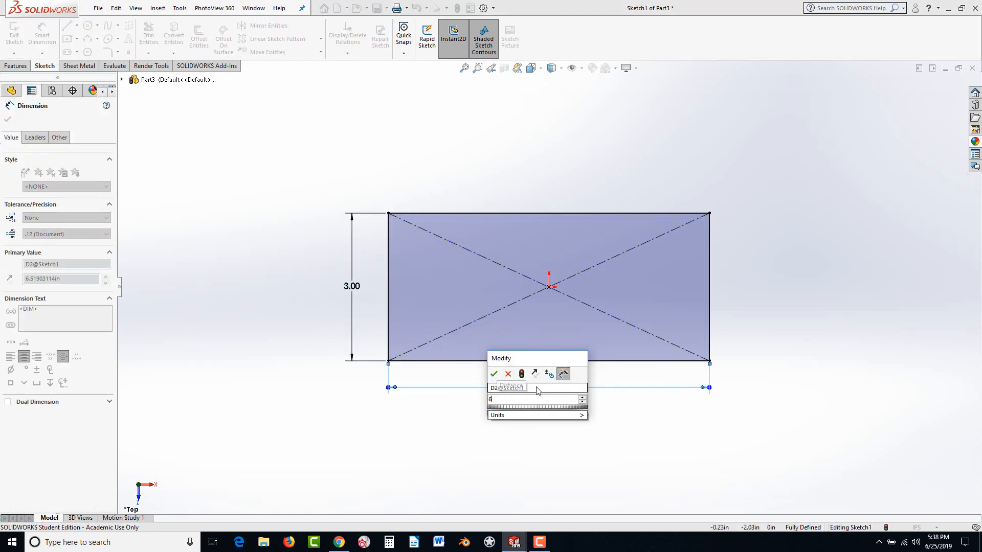
pyautogui.press('Return')
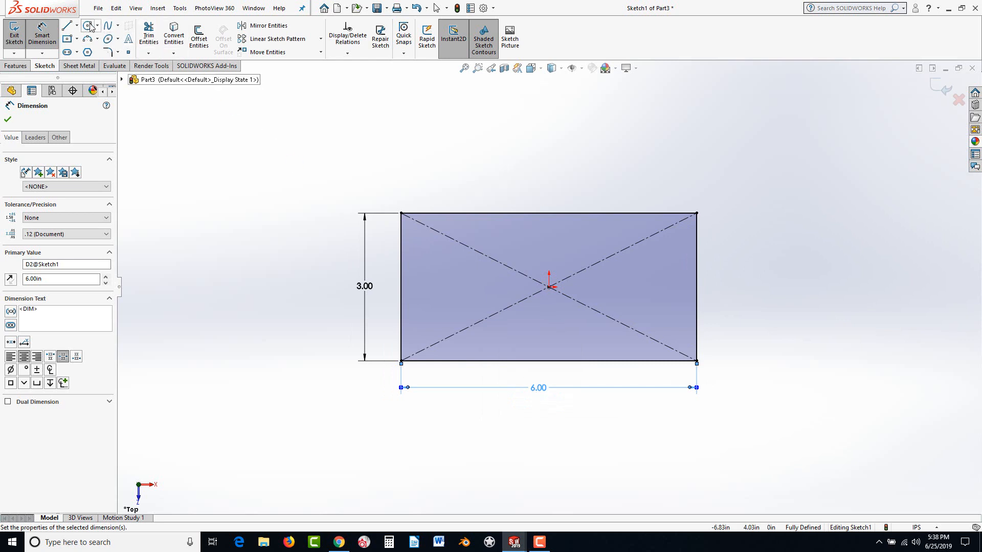
# Draw a vertical centerline about 1.3 in long above the origin and a horizontal centerline from the origin toward the rectangle's left side
pyautogui.click(78, 26)
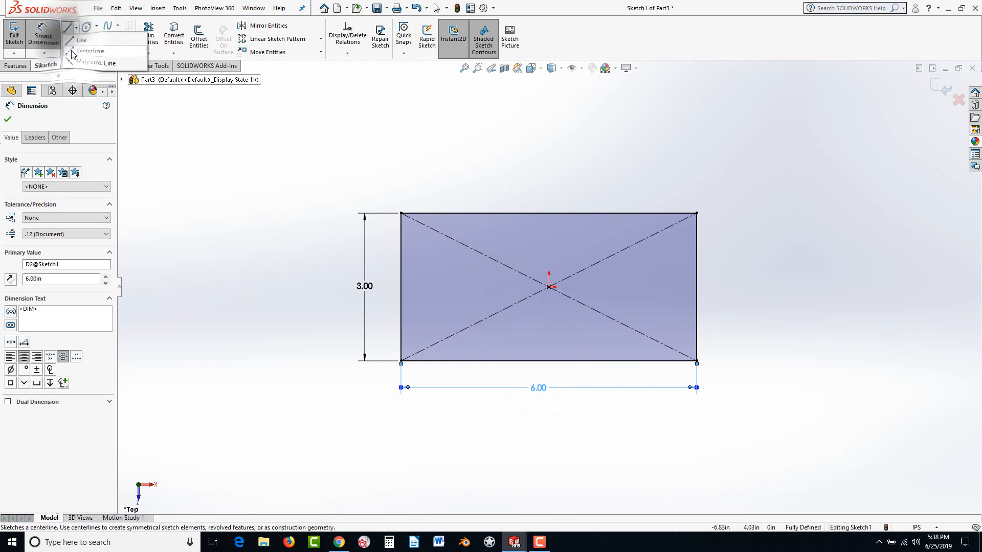
pyautogui.click(95, 47)
pyautogui.click(549, 225)
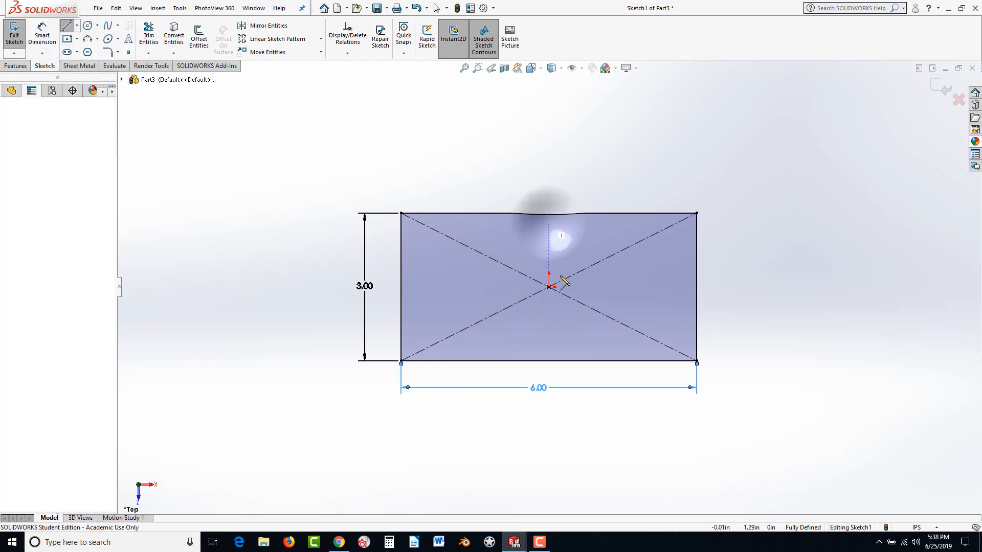
pyautogui.click(549, 287)
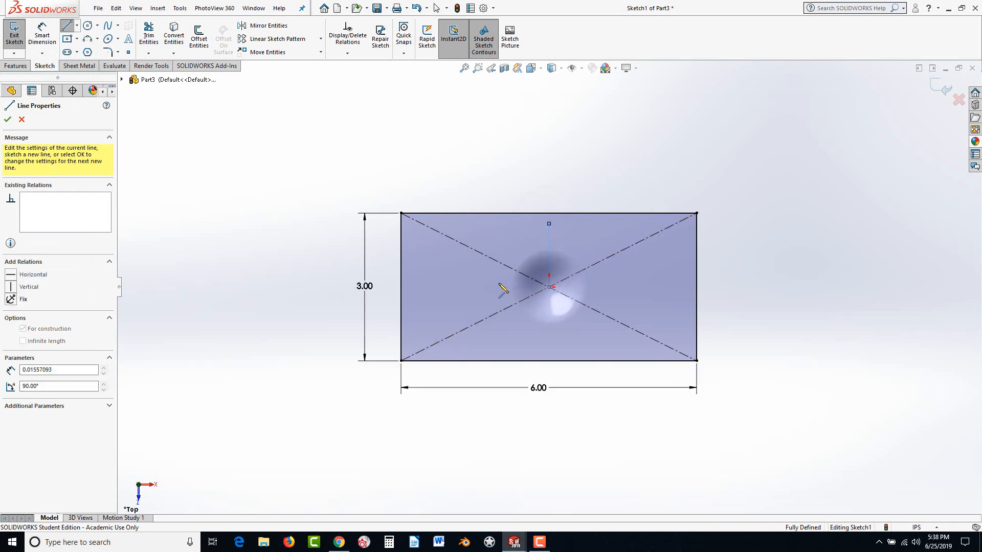
pyautogui.click(436, 287)
pyautogui.press('Escape')
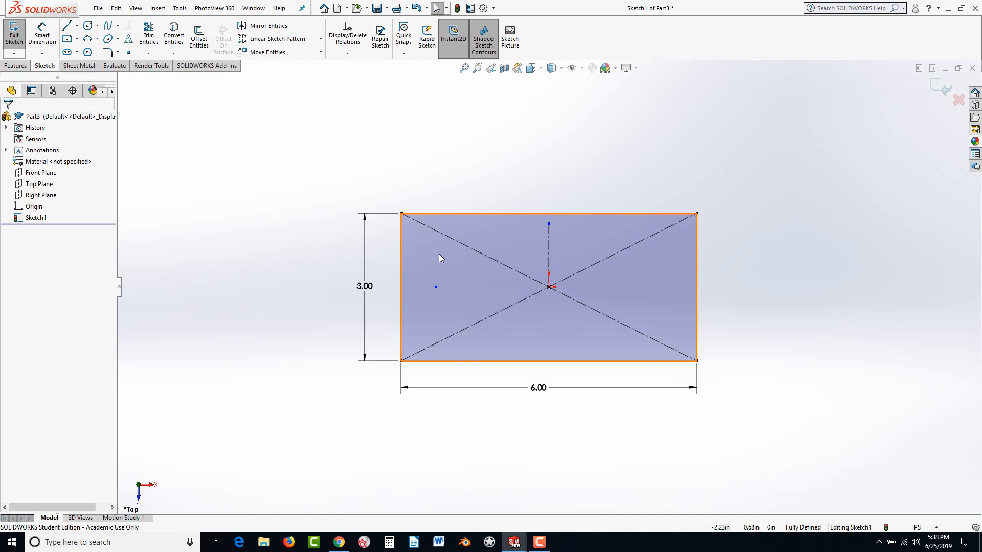
# Sketch a circle about 0.54 in in diameter near the rectangle's upper-left corner and shift its center to about X -2.44, Y 0.73
pyautogui.click(88, 25)
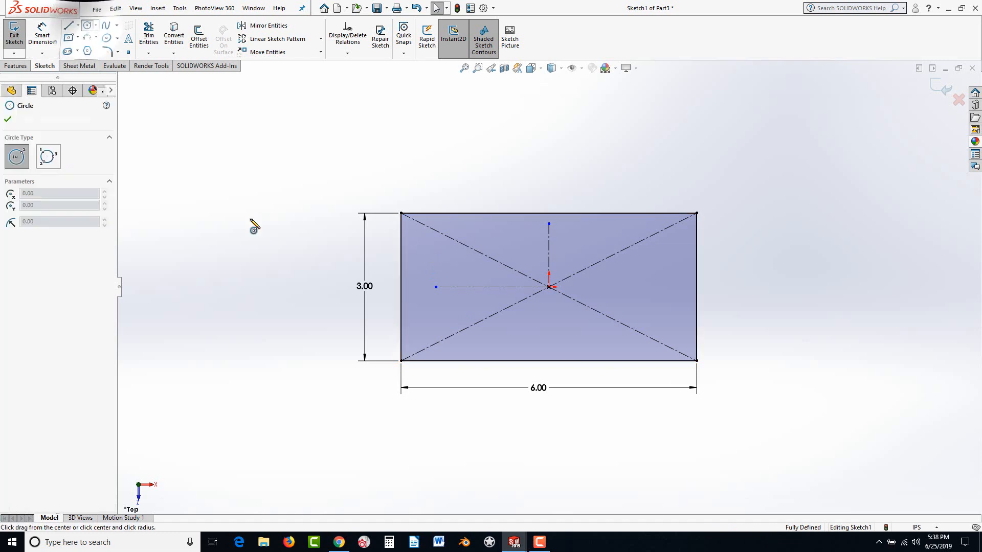
pyautogui.click(436, 246)
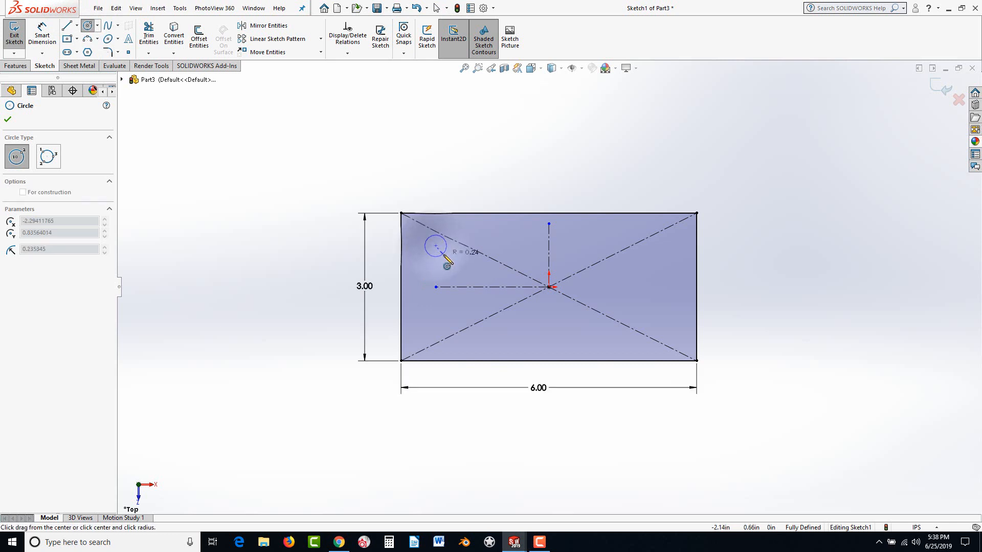
pyautogui.click(445, 257)
pyautogui.press('Escape')
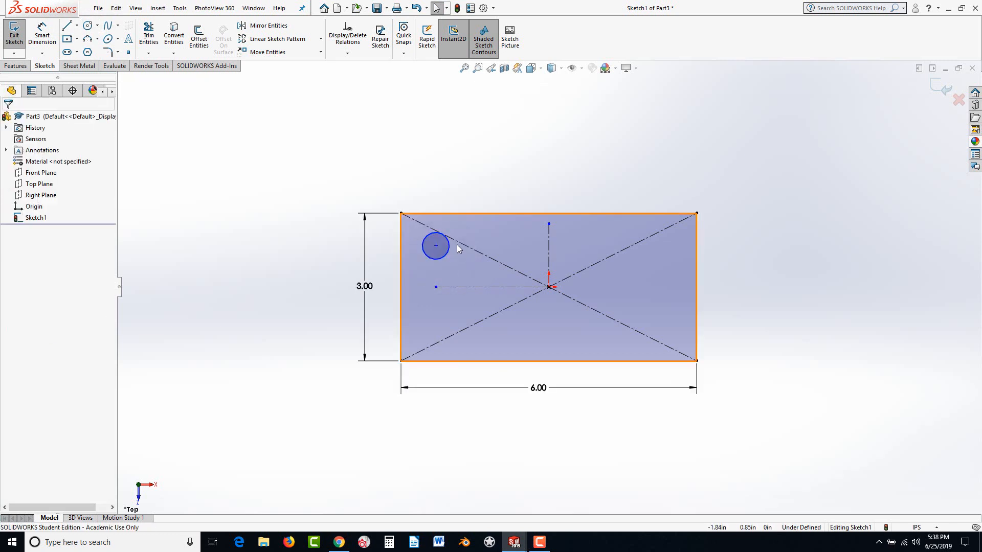
pyautogui.moveTo(435, 246)
pyautogui.mouseDown()
pyautogui.moveTo(428, 241)
pyautogui.moveTo(417, 257)
pyautogui.moveTo(429, 256)
pyautogui.mouseUp()
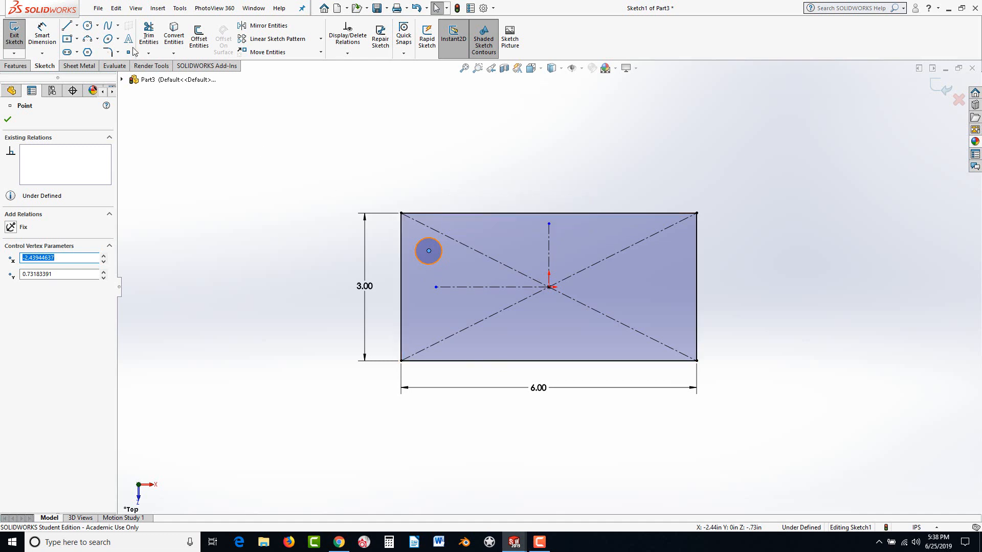
# Dimension the corner circle's diameter to 0.5 in
pyautogui.click(50, 37)
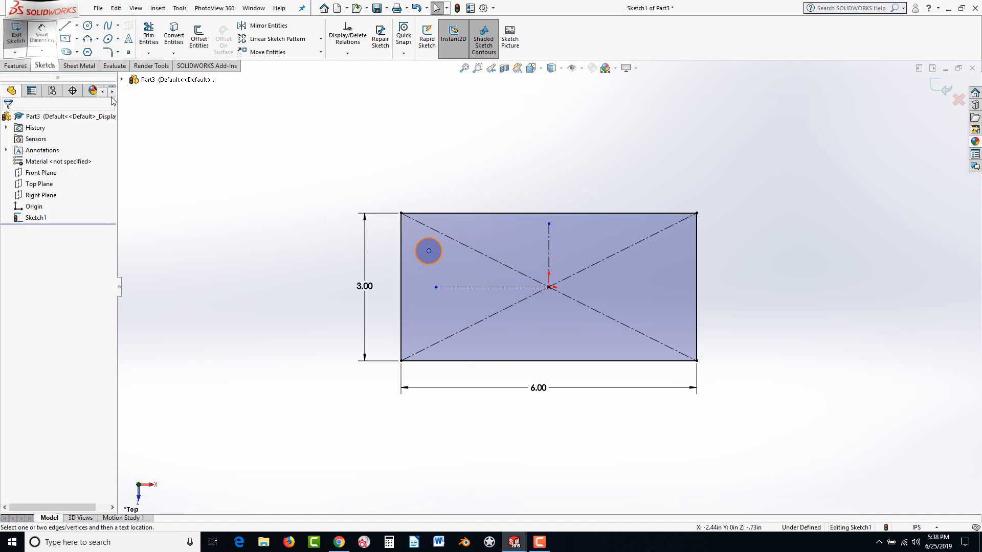
pyautogui.click(426, 263)
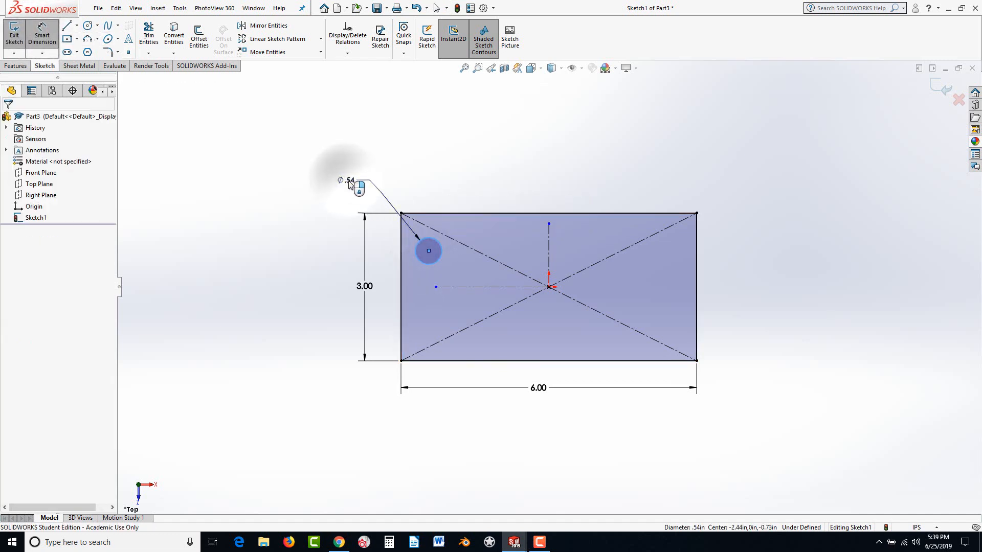
pyautogui.click(351, 186)
pyautogui.write('.5')
pyautogui.press('Return')
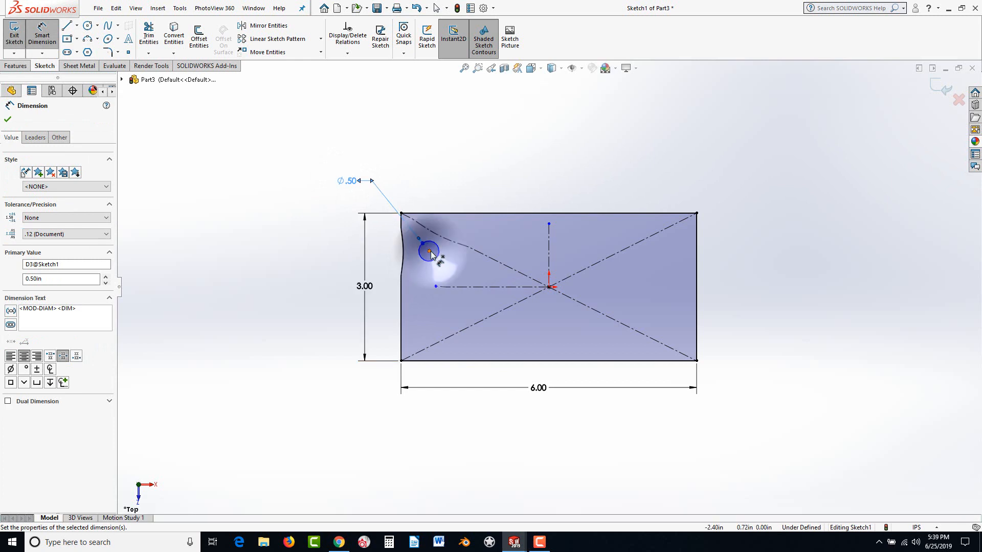
# Locate the circle's center 0.75 in from the rectangle's top edge and 0.75 in from its left edge
pyautogui.click(428, 251)
pyautogui.click(437, 214)
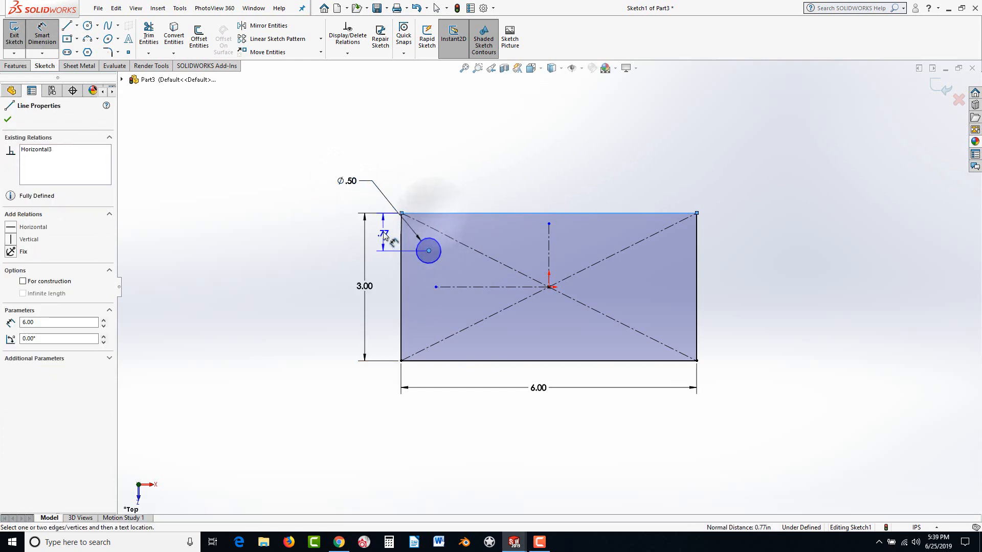
pyautogui.click(385, 234)
pyautogui.press('Return')
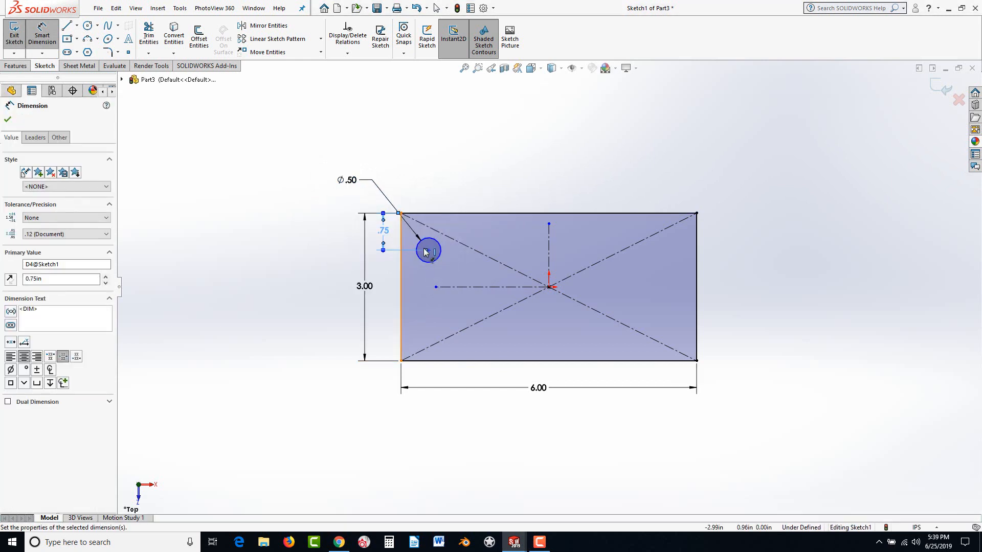
pyautogui.click(429, 251)
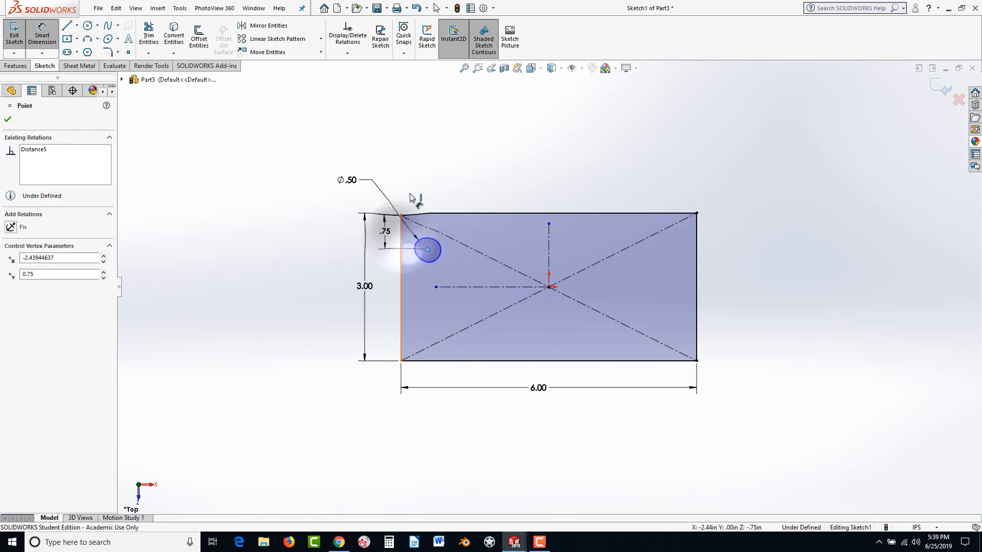
pyautogui.click(402, 225)
pyautogui.click(416, 190)
pyautogui.write('.75')
pyautogui.press('Return')
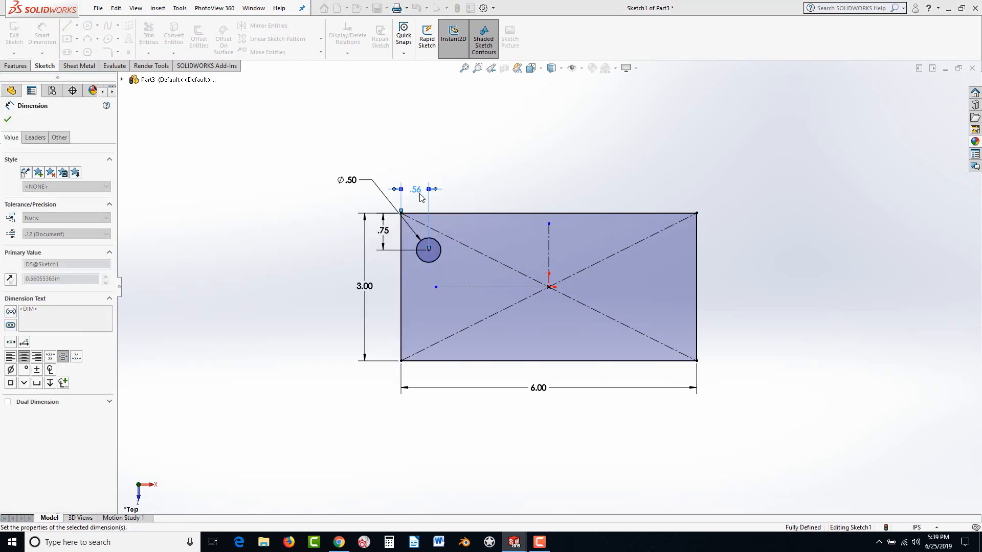
pyautogui.press('Escape')
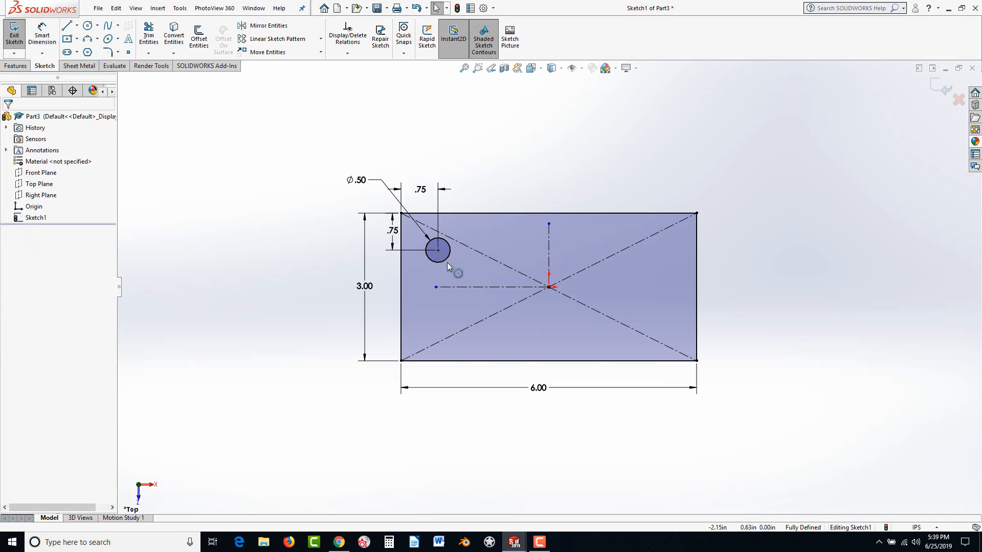
# Mirror the dimensioned corner circle about the vertical centerline to the rectangle's opposite side
pyautogui.click(444, 262)
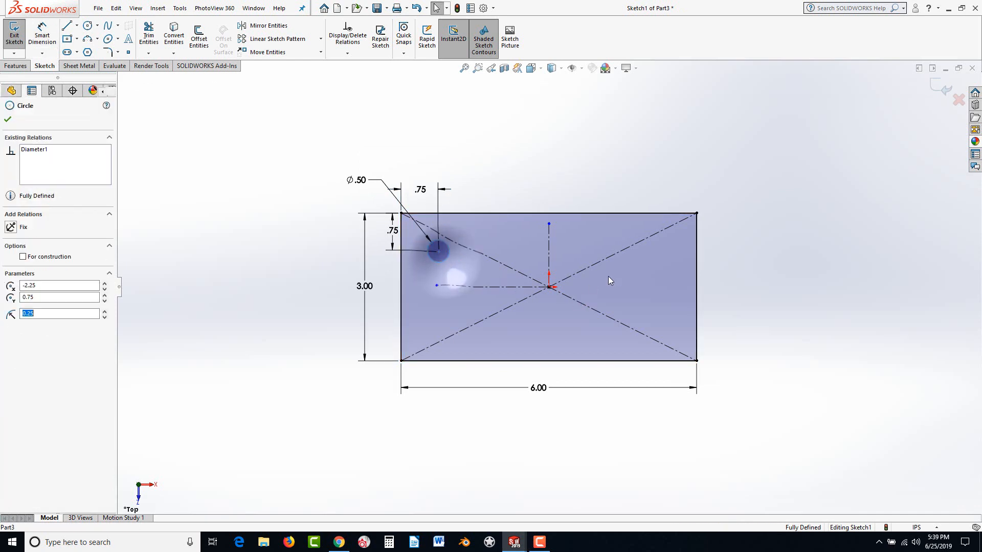
pyautogui.keyDown('ctrl'); pyautogui.click(550, 263); pyautogui.keyUp('ctrl')
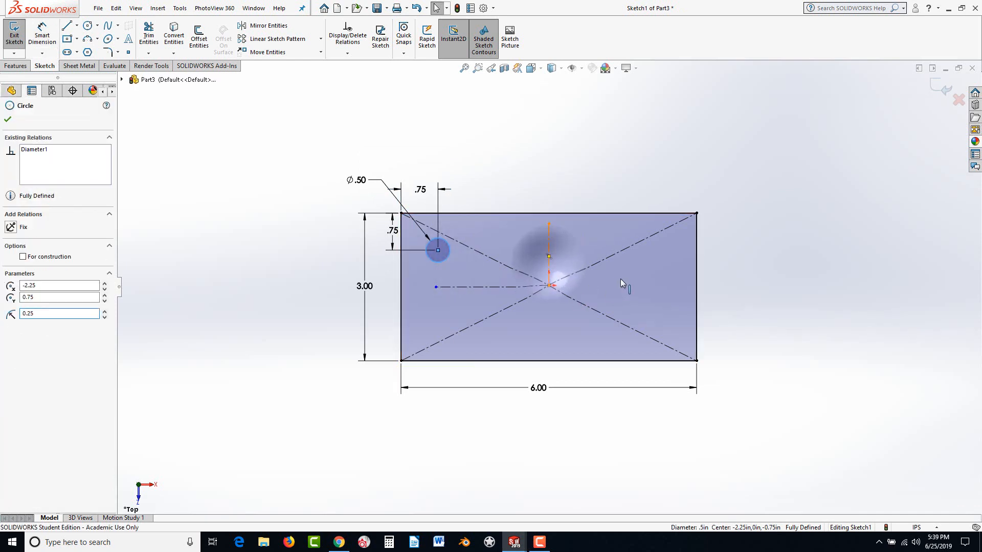
pyautogui.click(269, 27)
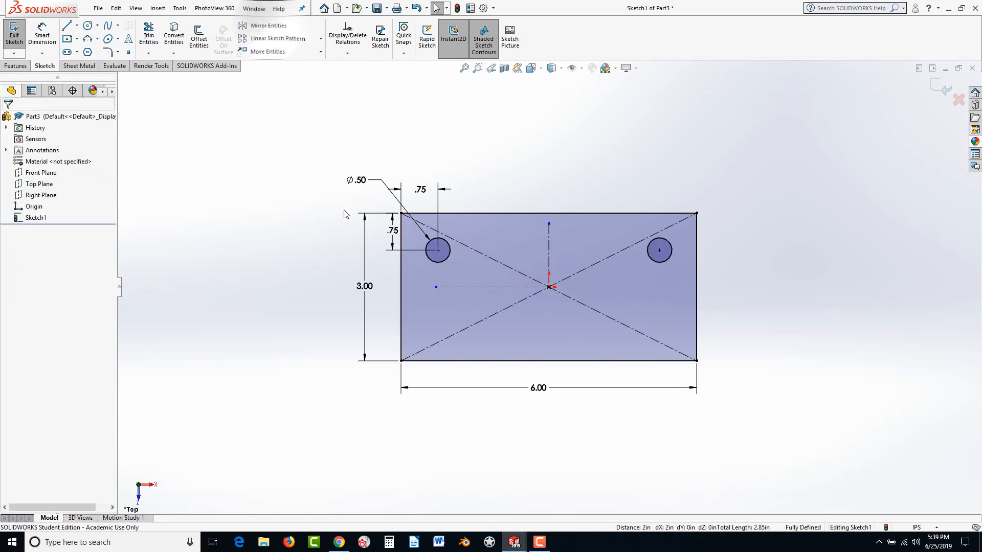
# Mirror both upper circles about the horizontal centerline to place the two lower corner holes
pyautogui.click(433, 262)
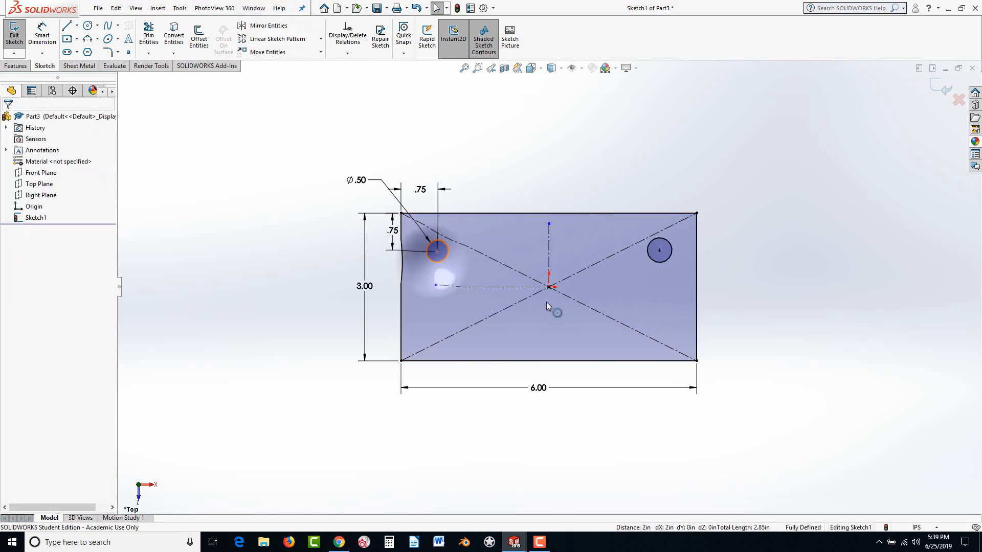
pyautogui.keyDown('ctrl'); pyautogui.click(668, 259); pyautogui.keyUp('ctrl')
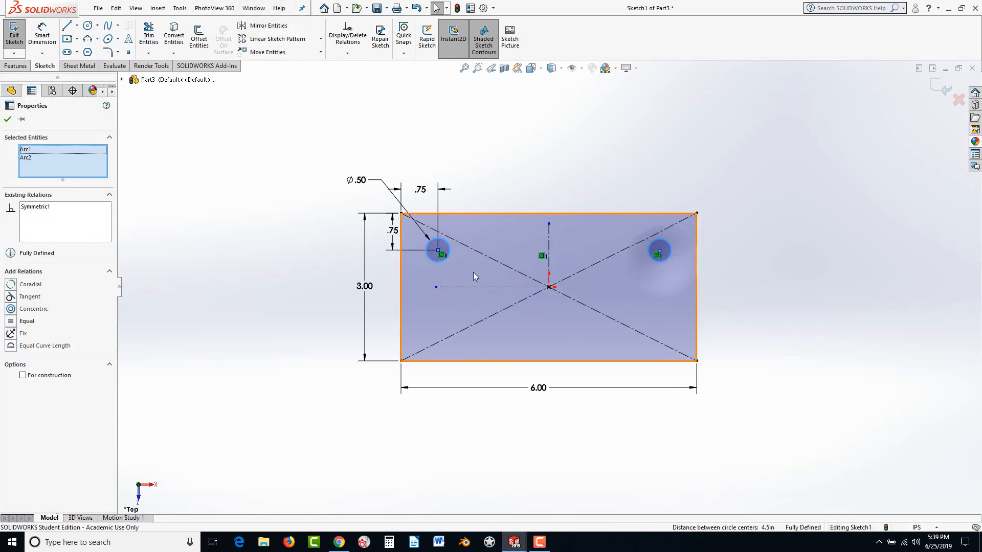
pyautogui.keyDown('ctrl'); pyautogui.click(481, 287); pyautogui.keyUp('ctrl')
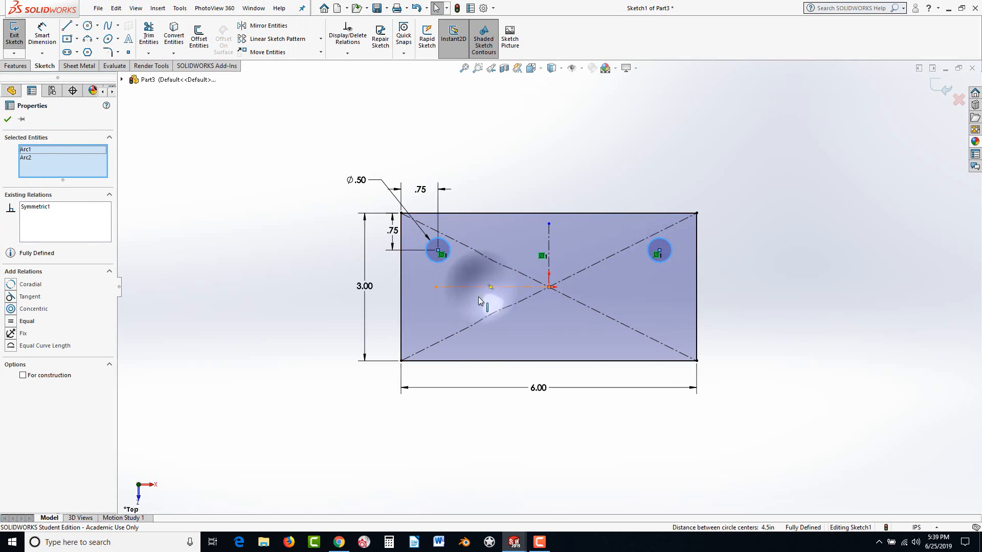
pyautogui.click(267, 26)
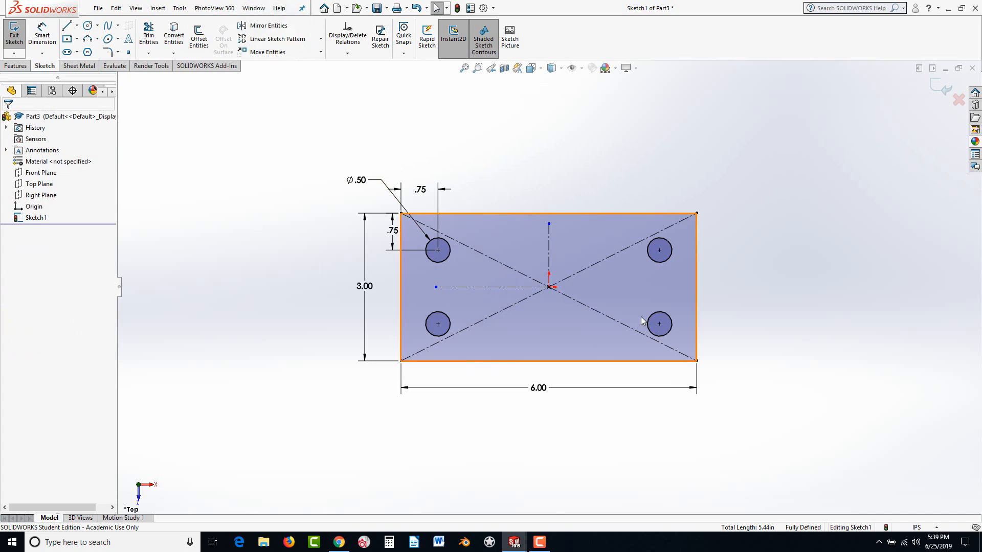
# Extrude the rectangle with its four corner holes to a blind depth of 1 in
pyautogui.click(23, 66)
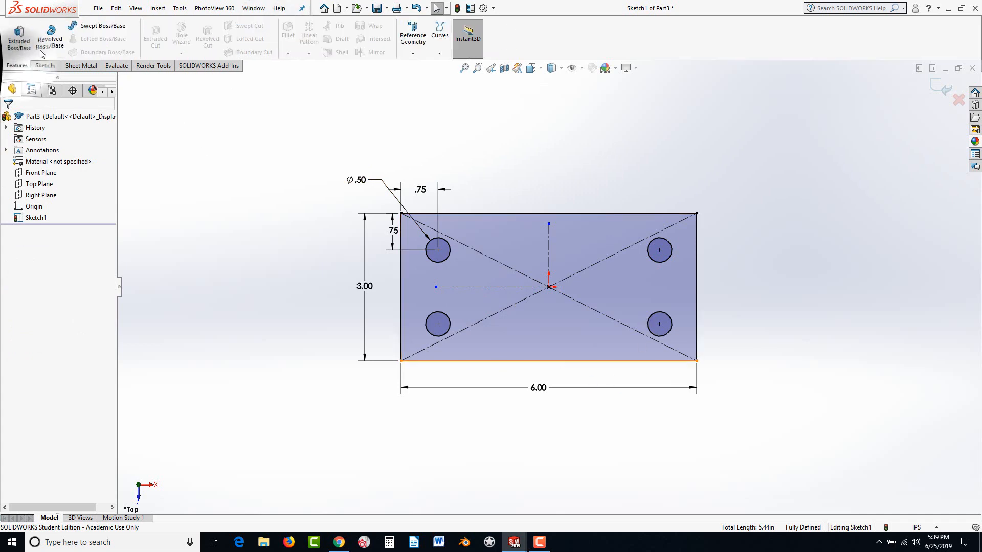
pyautogui.click(19, 36)
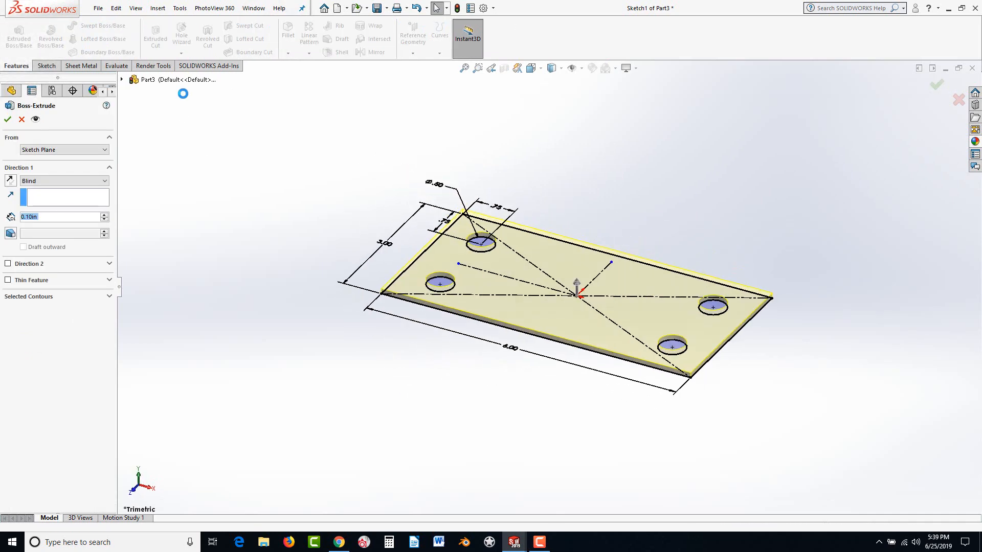
pyautogui.write('1')
pyautogui.press('Return')
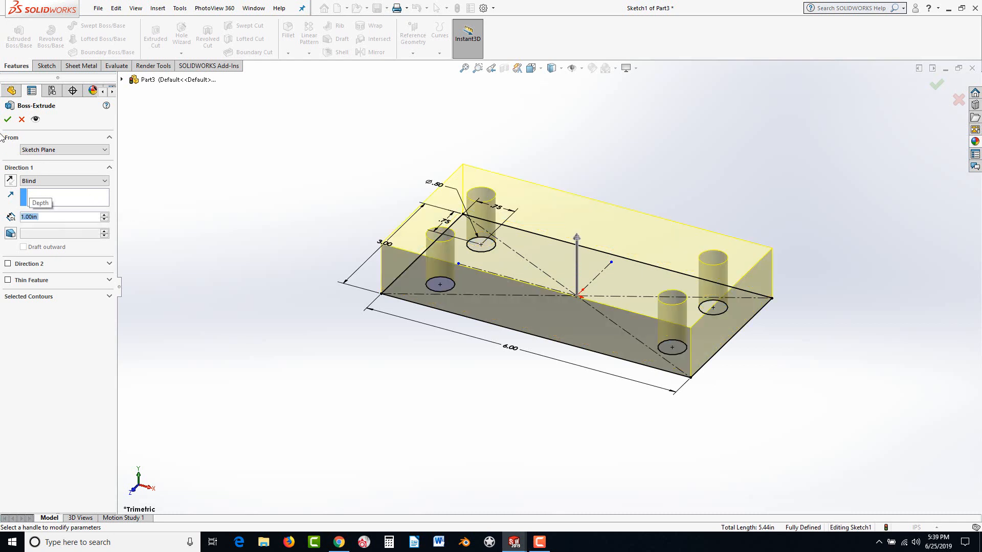
pyautogui.click(8, 120)
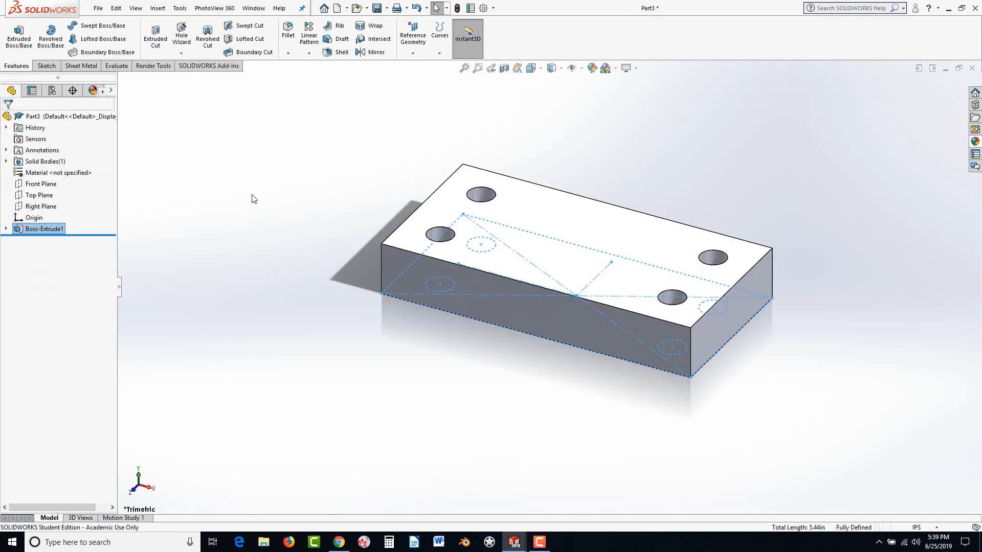
# Start a sketch on the plate's top face and draw a circle about 2.31 in in diameter centered on the origin
pyautogui.click(596, 251)
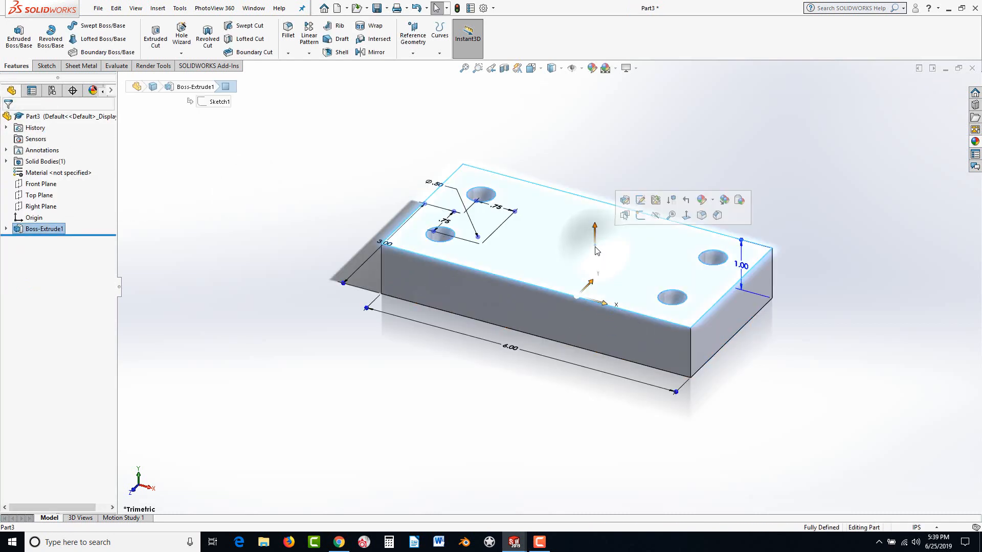
pyautogui.click(560, 255)
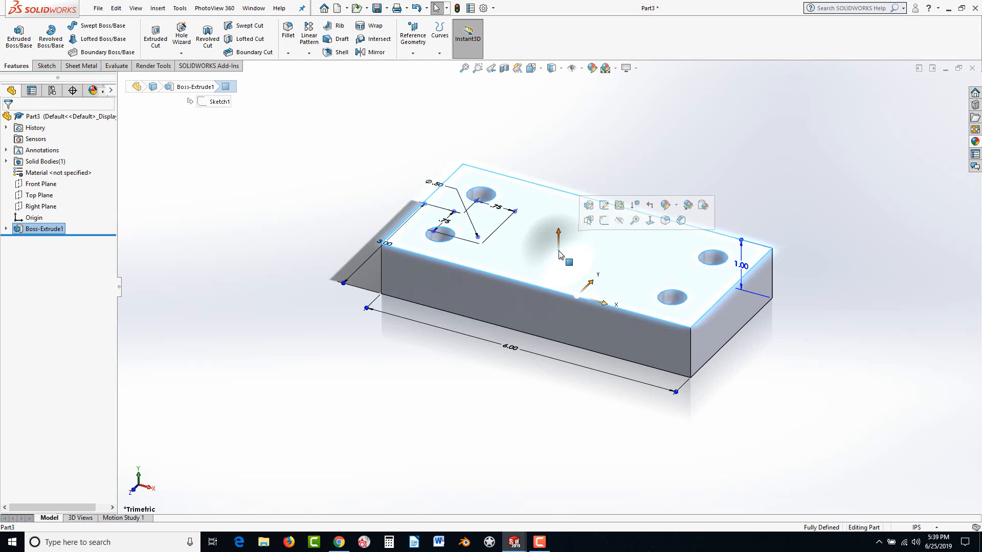
pyautogui.click(604, 221)
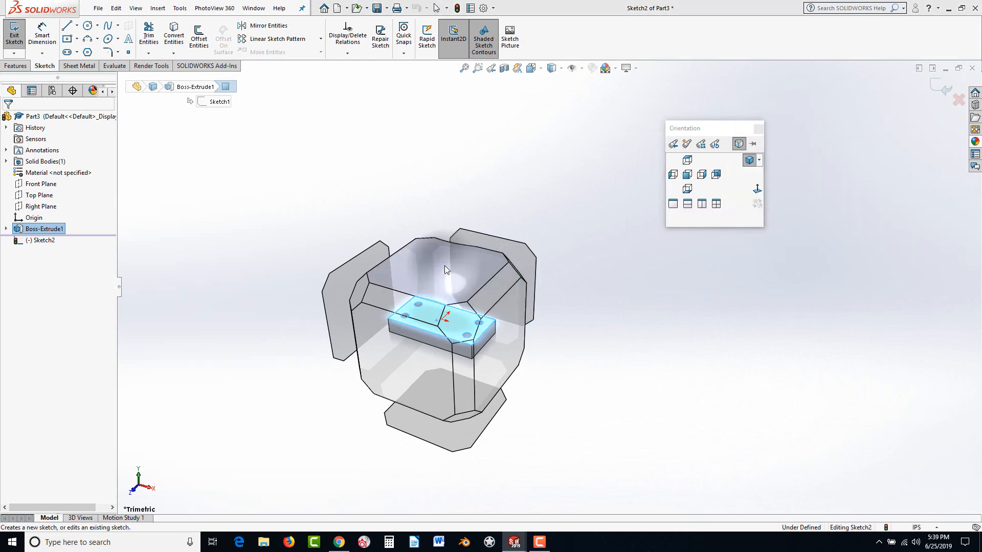
pyautogui.click(90, 25)
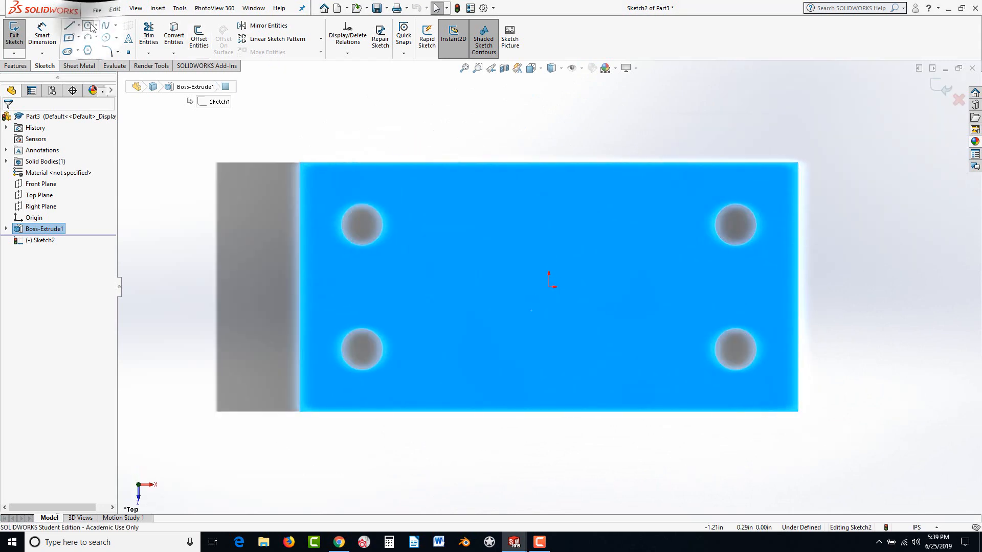
pyautogui.click(549, 287)
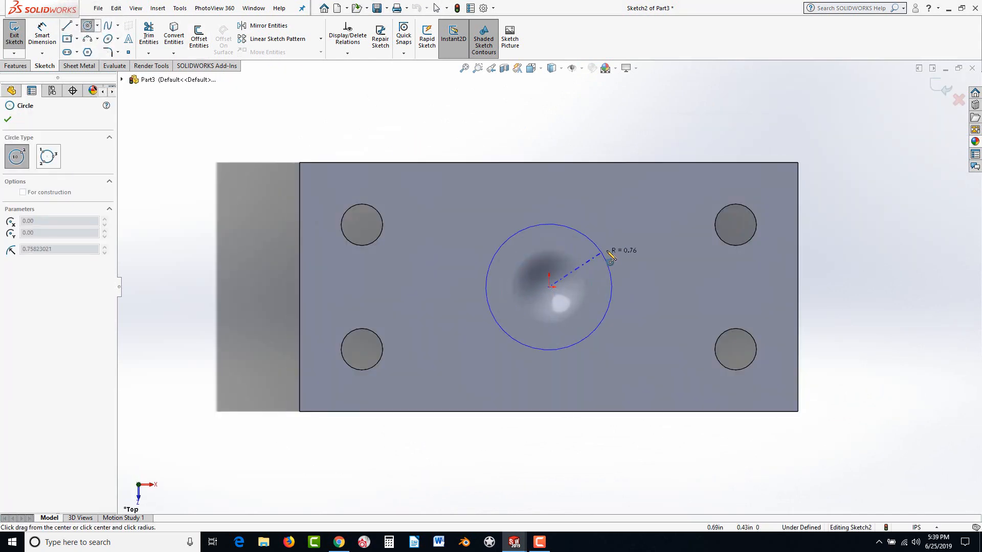
pyautogui.click(636, 245)
# Dimension the central circle's diameter to 2.25 in
pyautogui.click(46, 32)
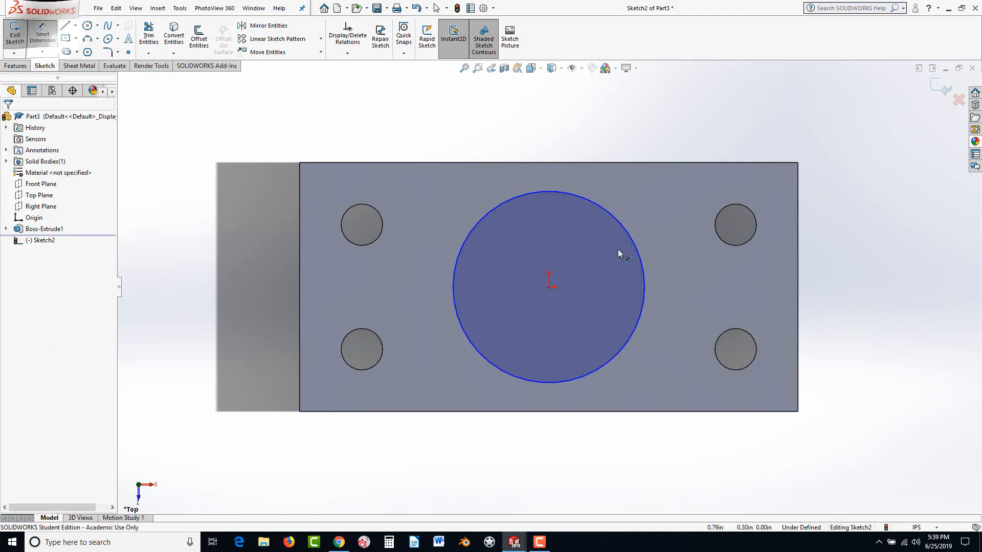
pyautogui.click(612, 209)
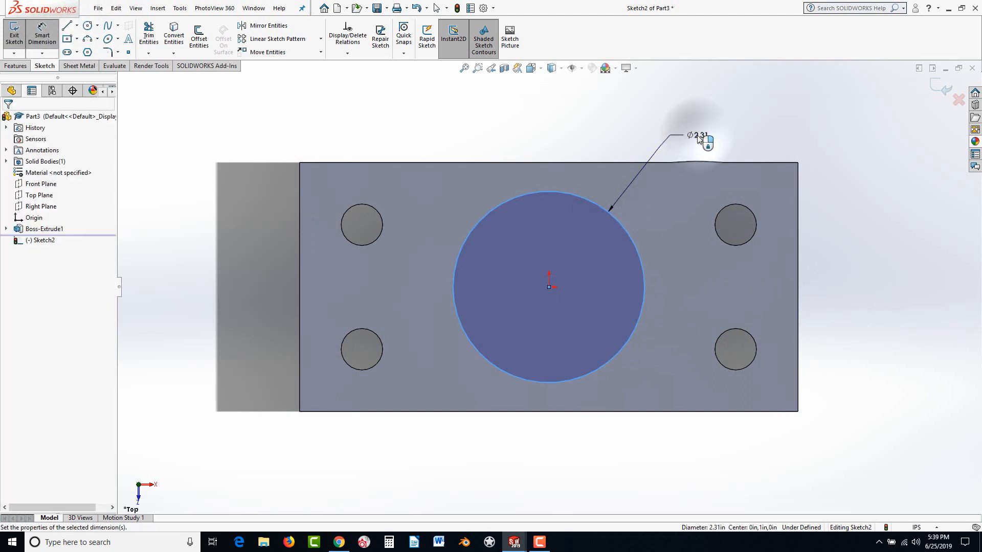
pyautogui.click(699, 138)
pyautogui.write('2.25')
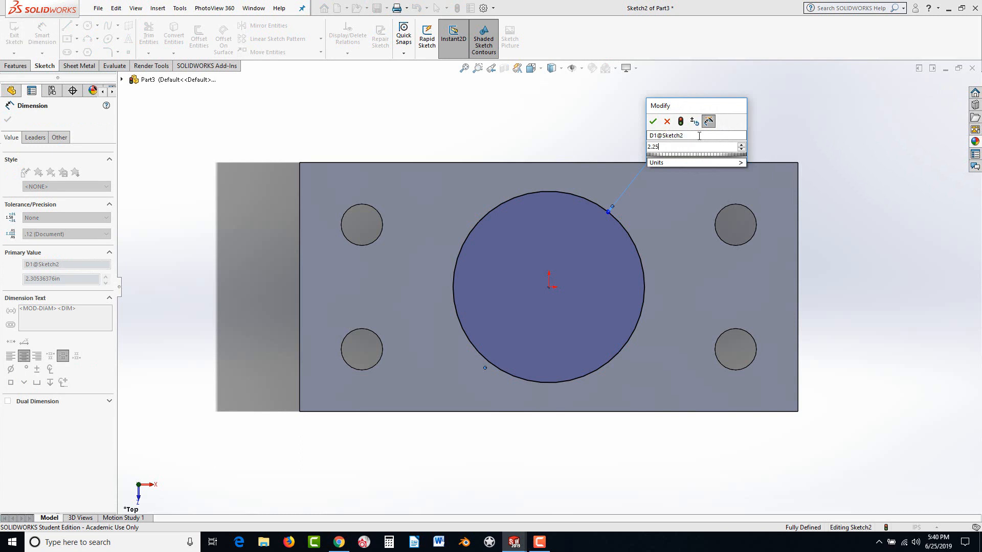
pyautogui.press('Return')
# Extrude the central circle upward from the plate as a boss with a blind depth of 0.75 in
pyautogui.click(16, 65)
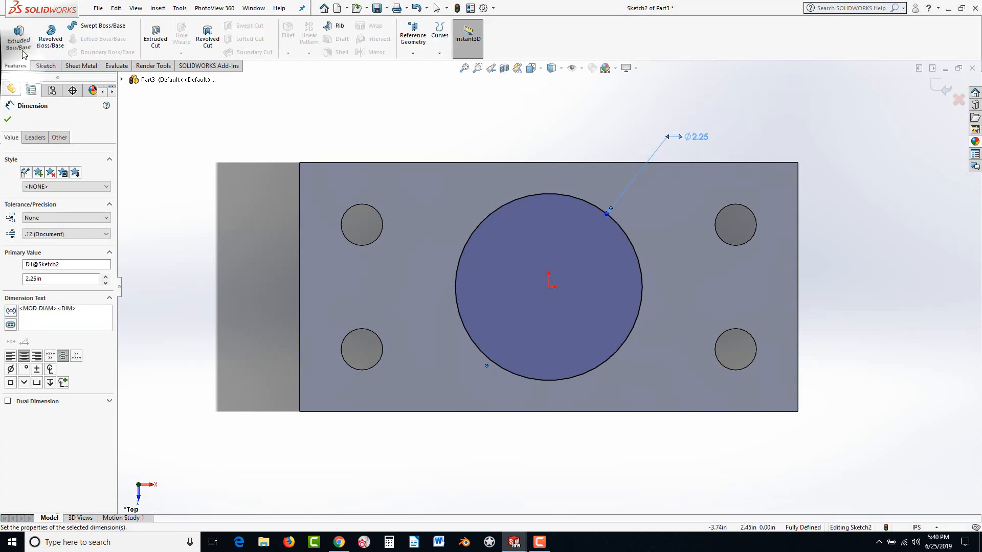
pyautogui.click(19, 37)
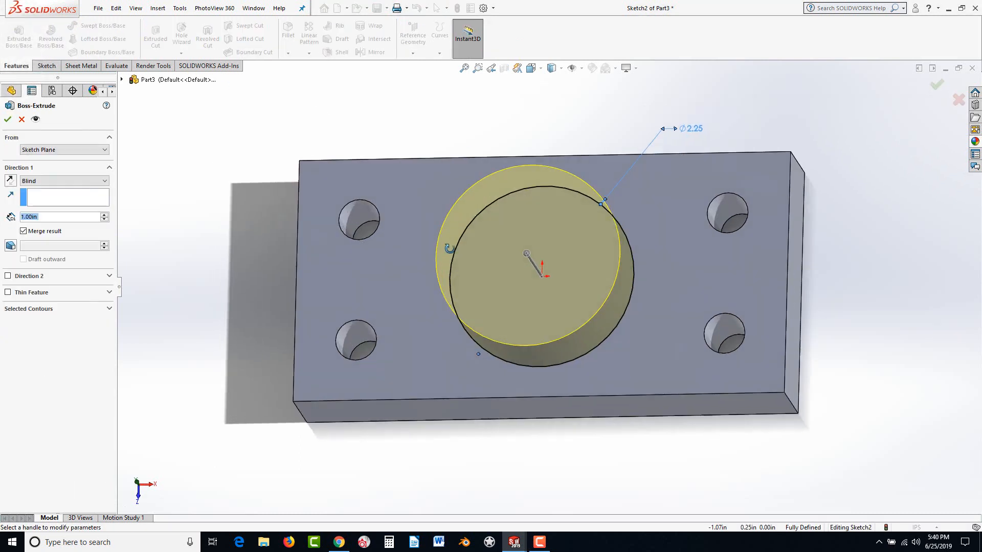
pyautogui.moveTo(44, 217); pyautogui.dragTo(22, 215)
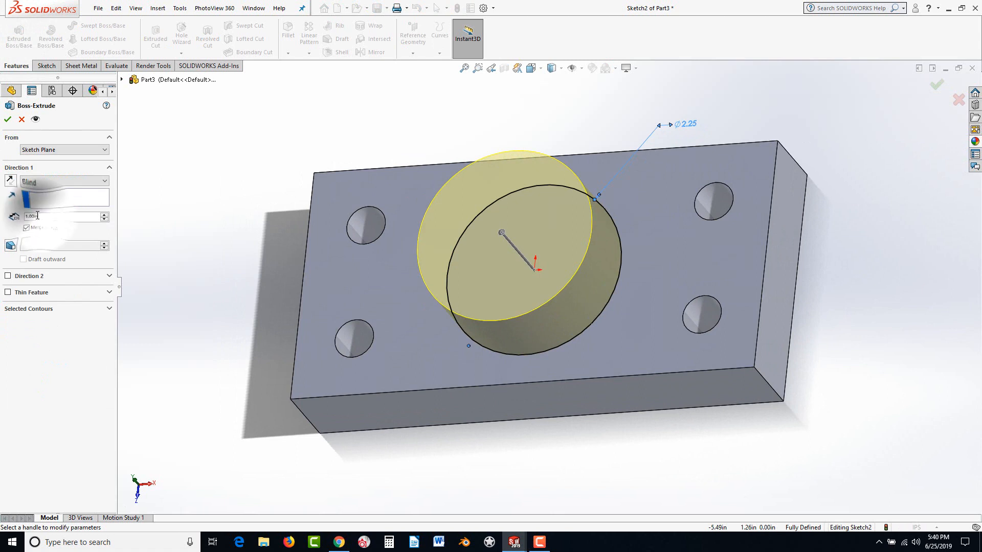
pyautogui.write('0.75')
pyautogui.press('Return')
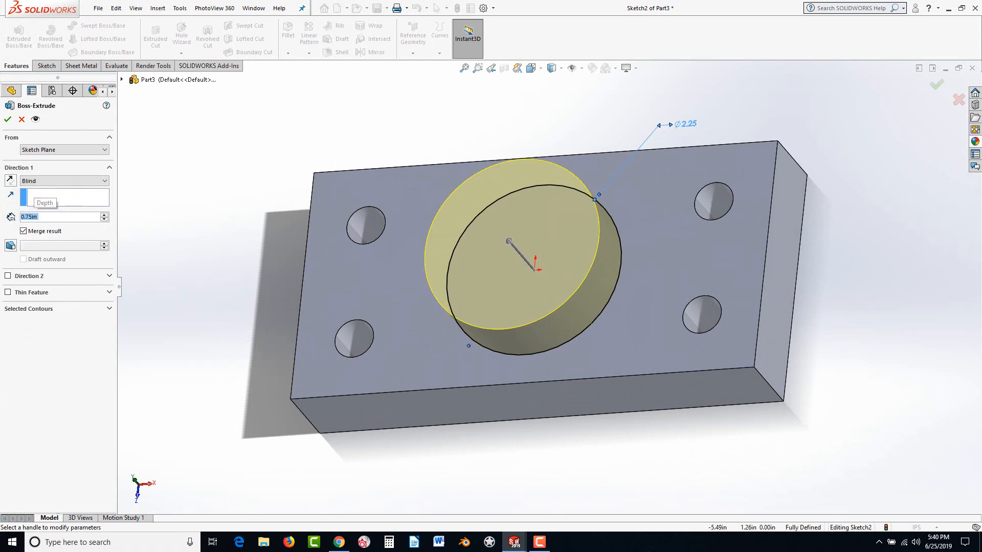
pyautogui.click(8, 119)
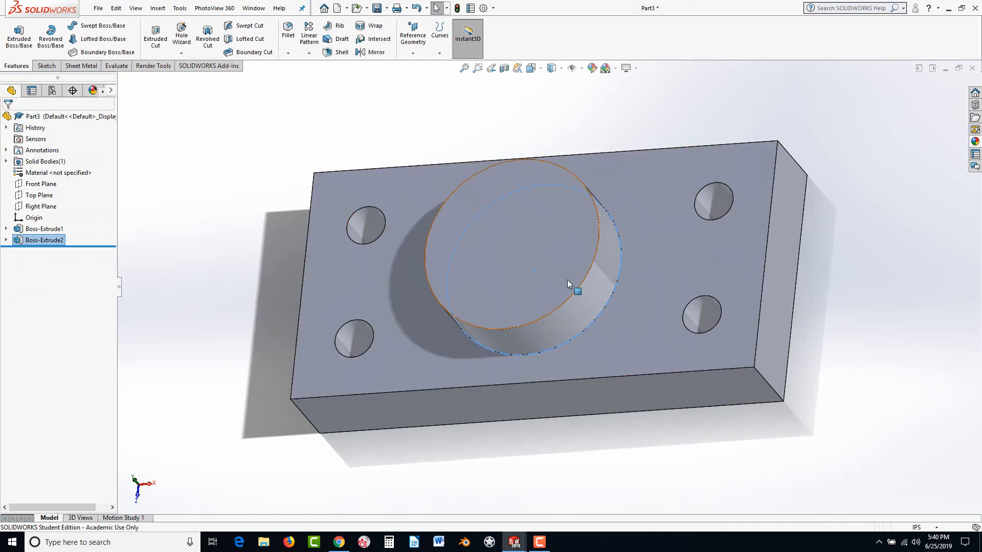
# Start a sketch on the boss's top face and draw a circle about 1.22 in in diameter centered on the origin
pyautogui.click(539, 245)
pyautogui.click(585, 214)
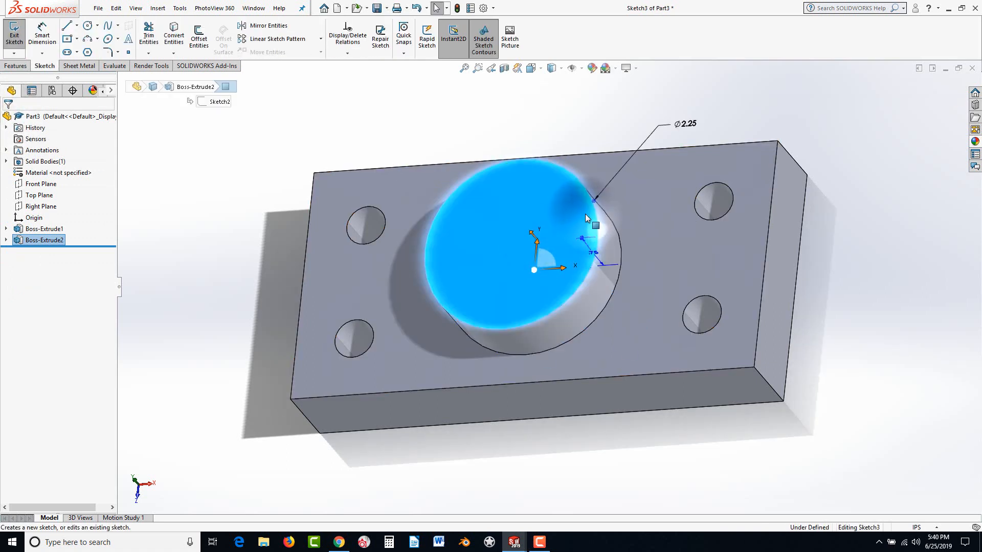
pyautogui.click(88, 26)
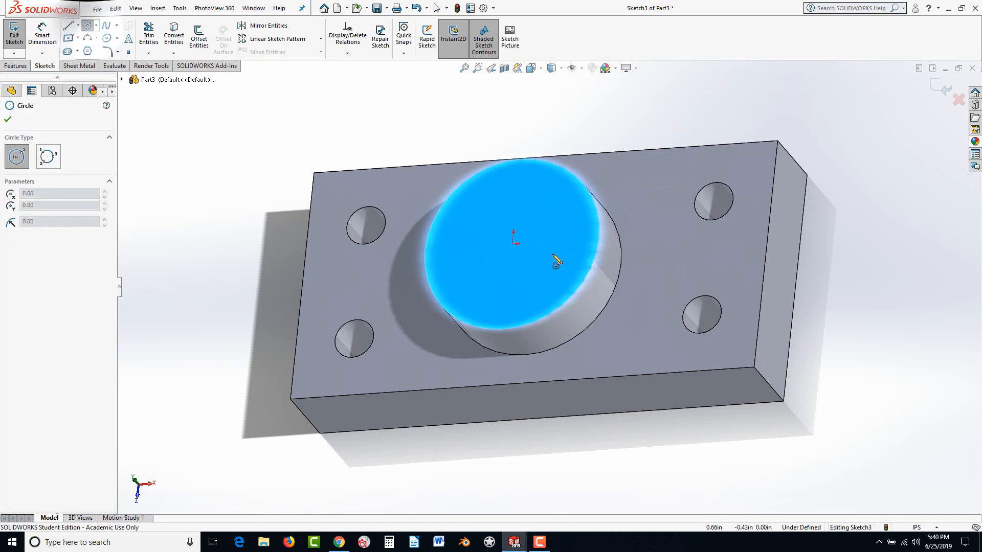
pyautogui.click(512, 244)
pyautogui.click(492, 284)
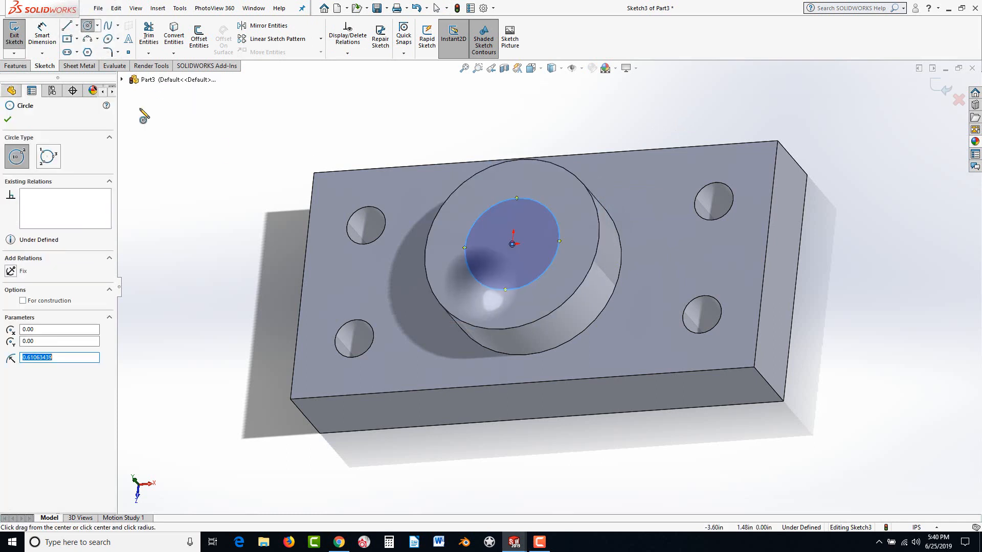
# Dimension the diameter of the circle on the boss's top face to 1.25 in
pyautogui.click(44, 36)
pyautogui.click(556, 211)
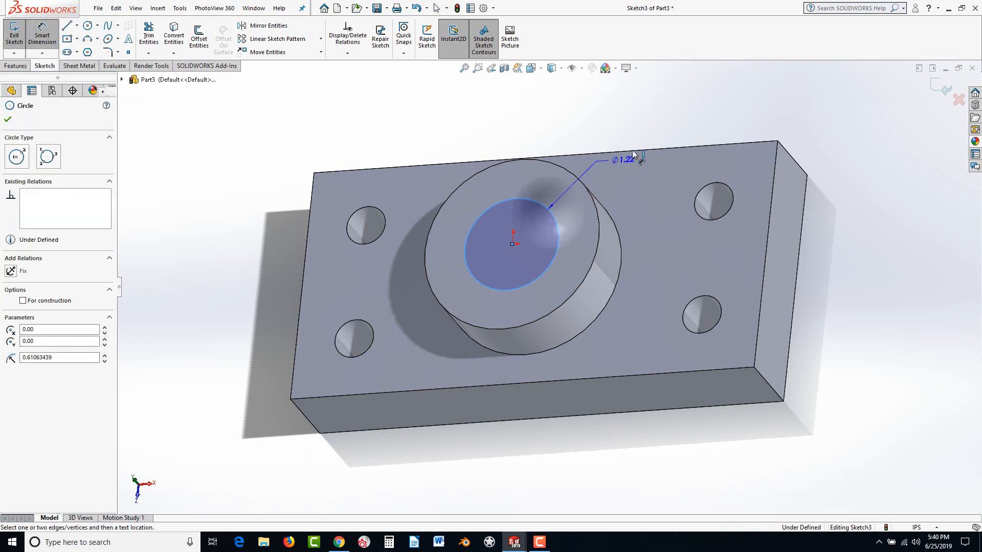
pyautogui.click(664, 125)
pyautogui.write('1.25')
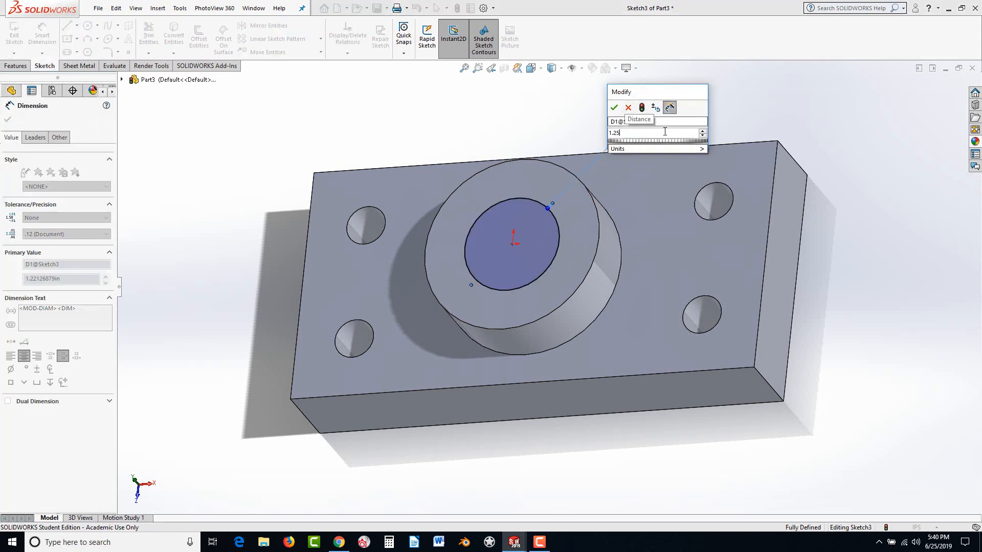
pyautogui.press('Return')
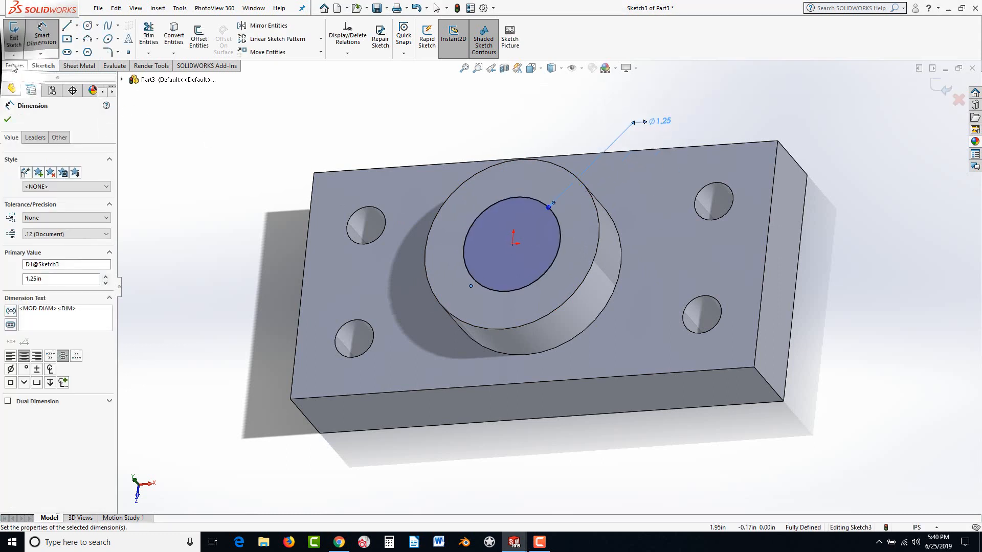
# Cut the 1.25 in circle through the boss and plate with an Extruded Cut set to Through All
pyautogui.click(13, 66)
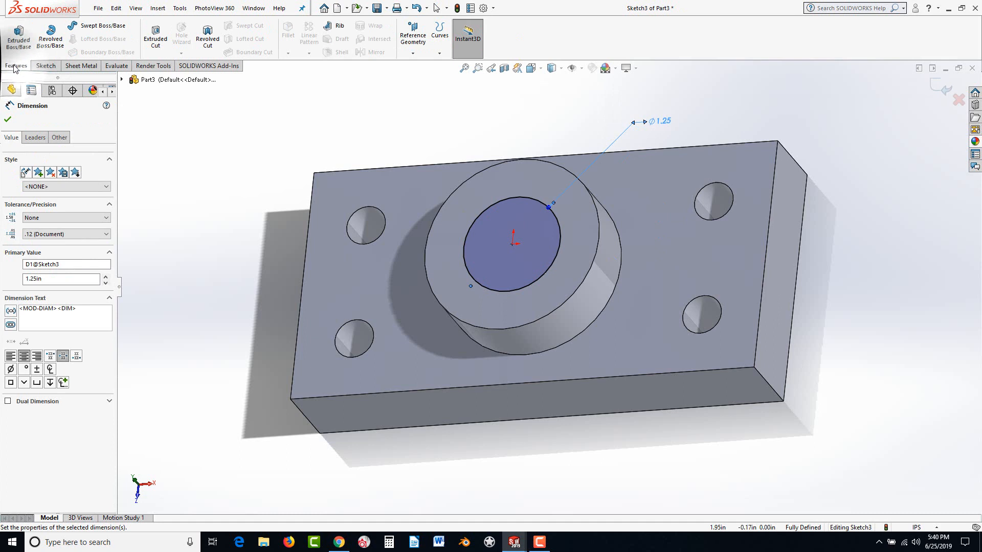
pyautogui.click(156, 37)
pyautogui.click(43, 182)
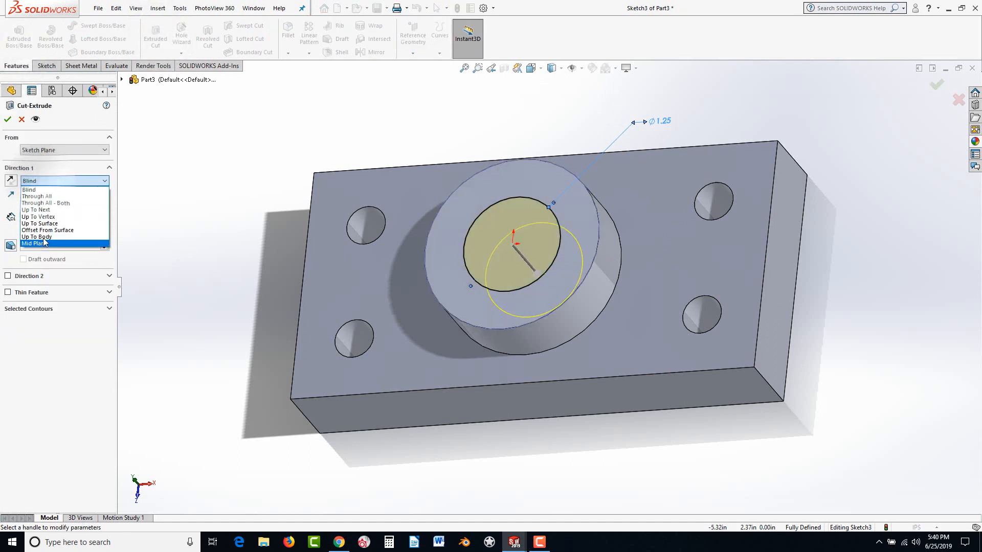
pyautogui.click(46, 197)
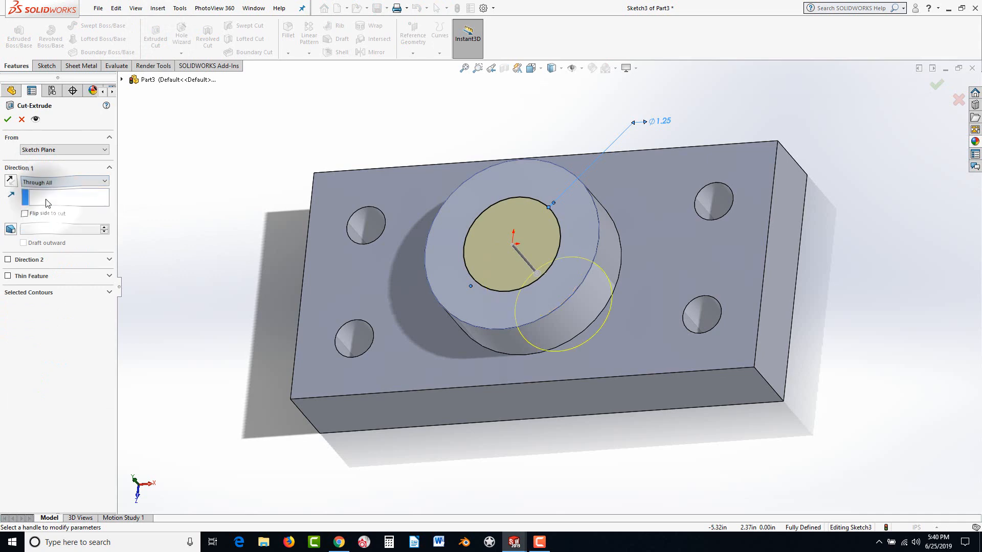
pyautogui.click(7, 119)
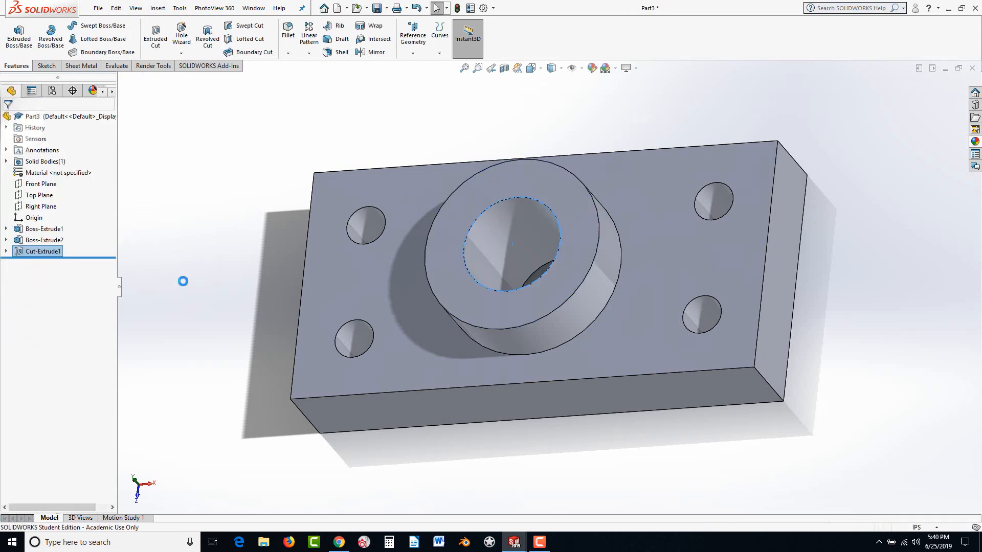
pyautogui.moveTo(414, 358); pyautogui.dragTo(342, 115, button='middle')
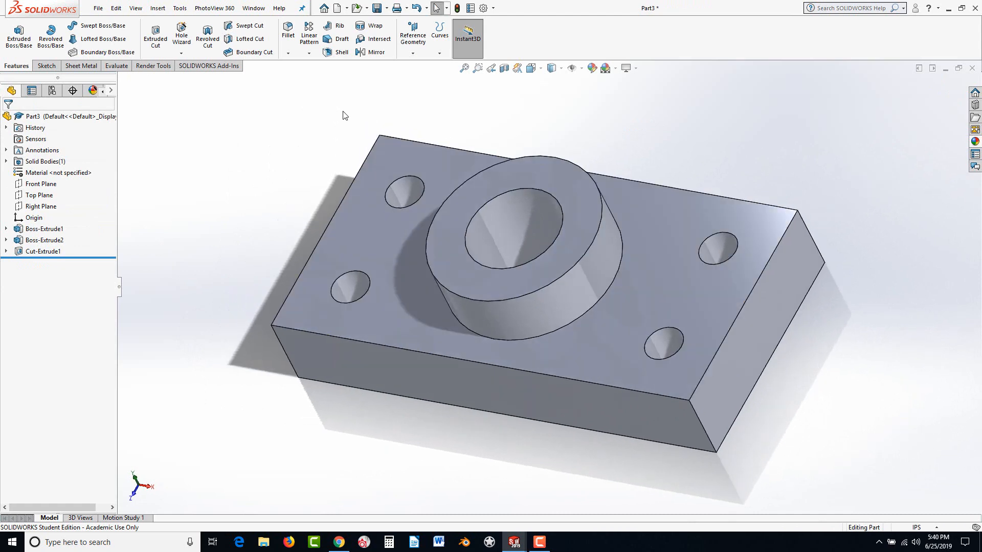
# Fillet the plate's four vertical corner edges and the edge around the boss's base with a 0.25 in radius
pyautogui.click(288, 31)
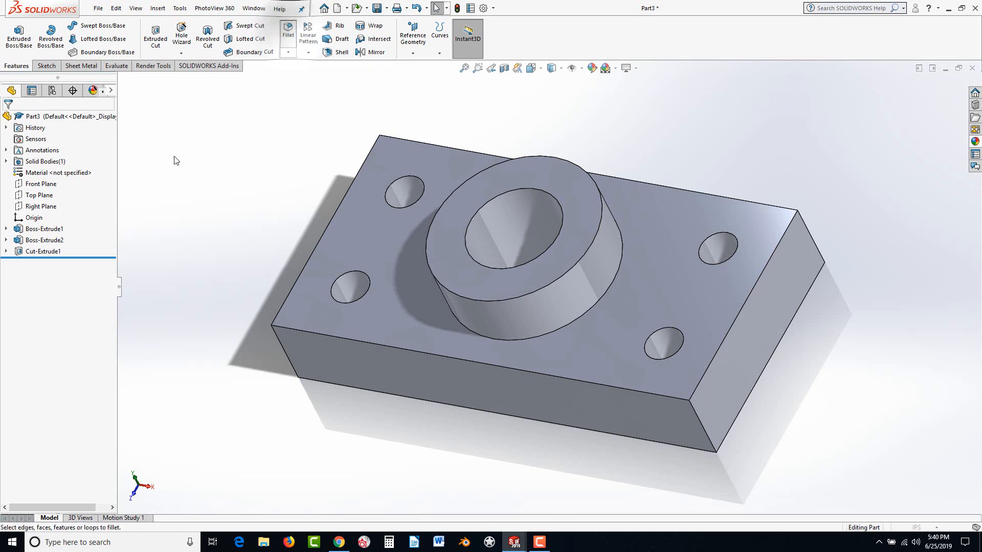
pyautogui.write('.2')
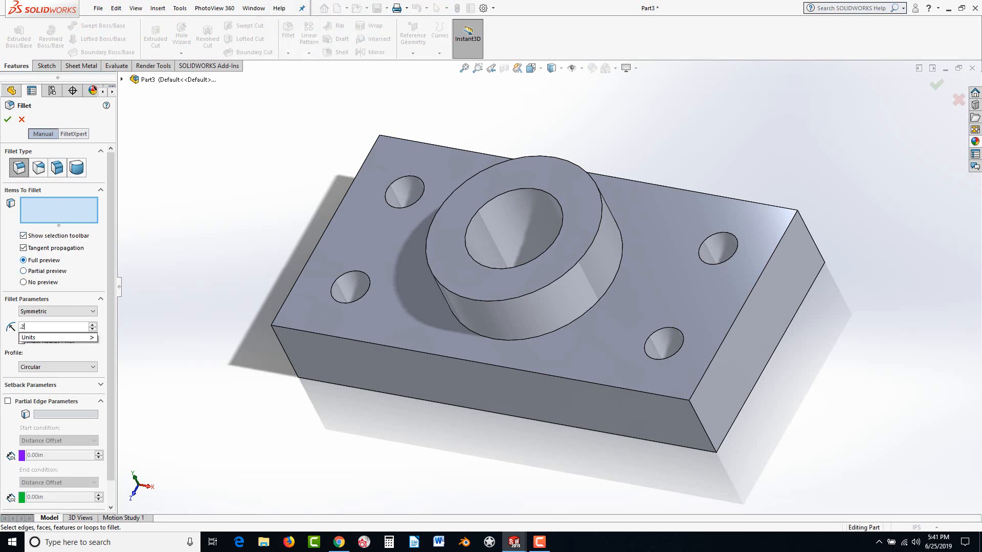
pyautogui.write('5')
pyautogui.press('Return')
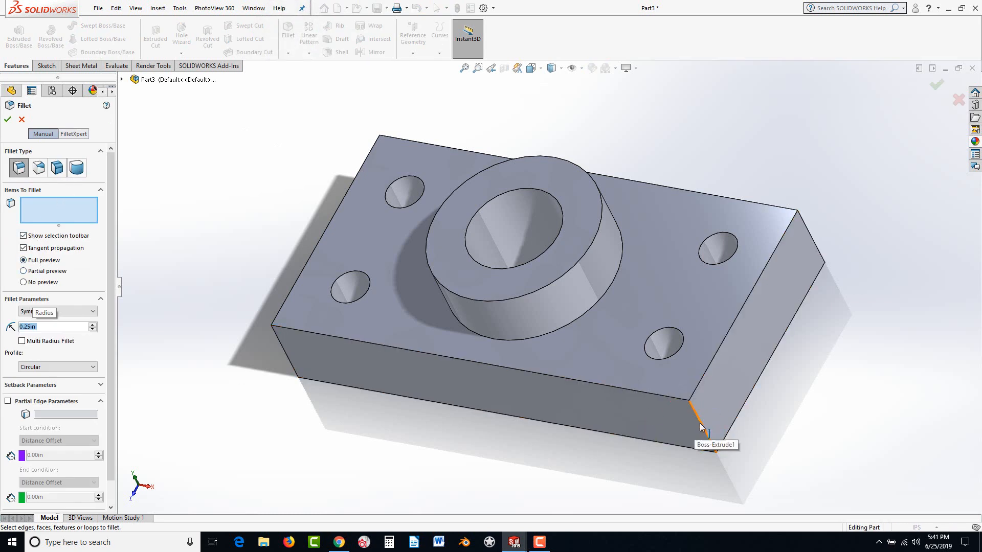
pyautogui.click(739, 413)
pyautogui.click(804, 230)
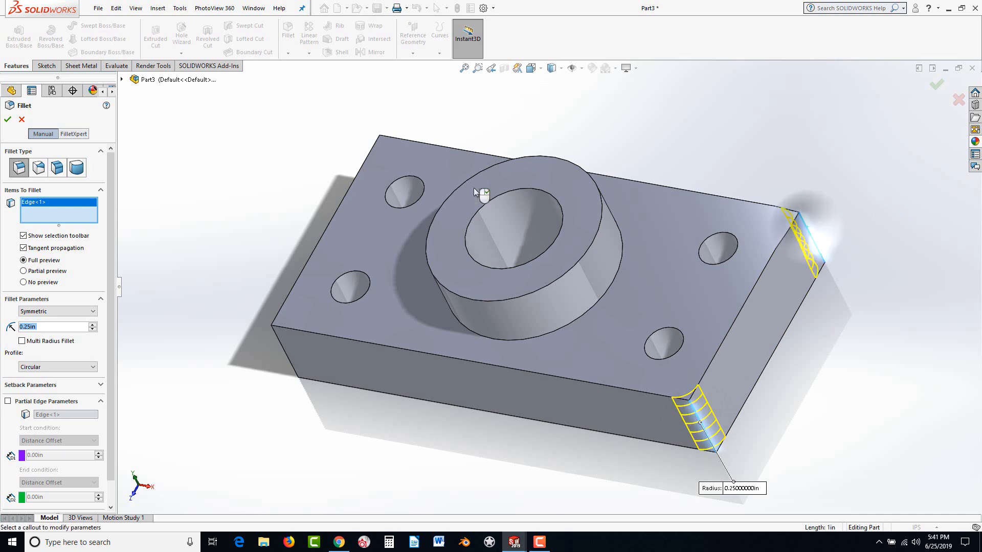
pyautogui.click(381, 169)
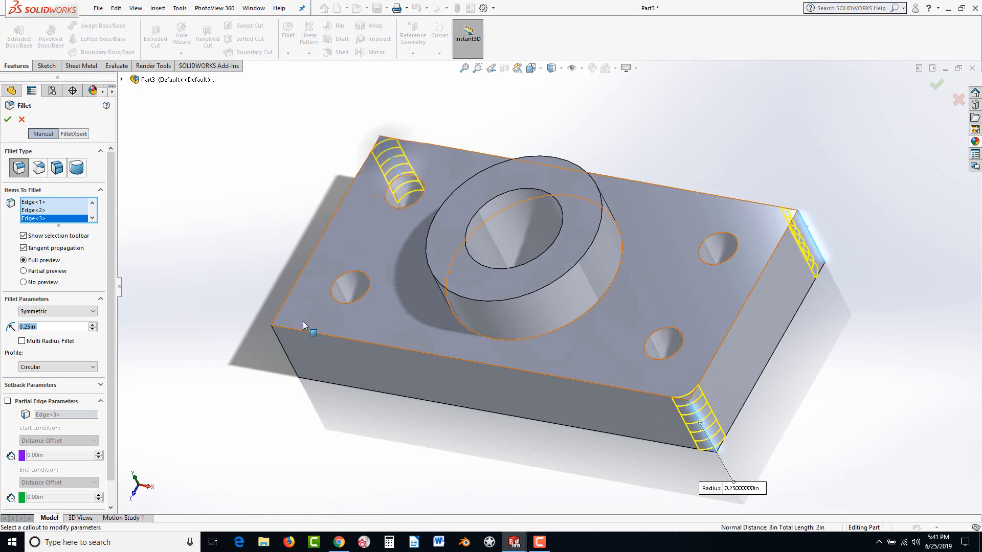
pyautogui.click(281, 350)
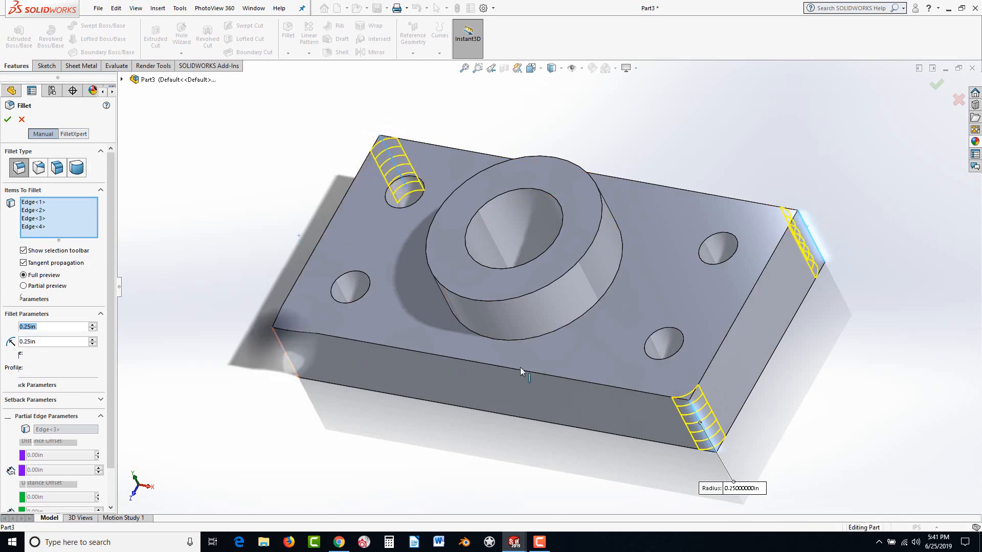
pyautogui.click(556, 329)
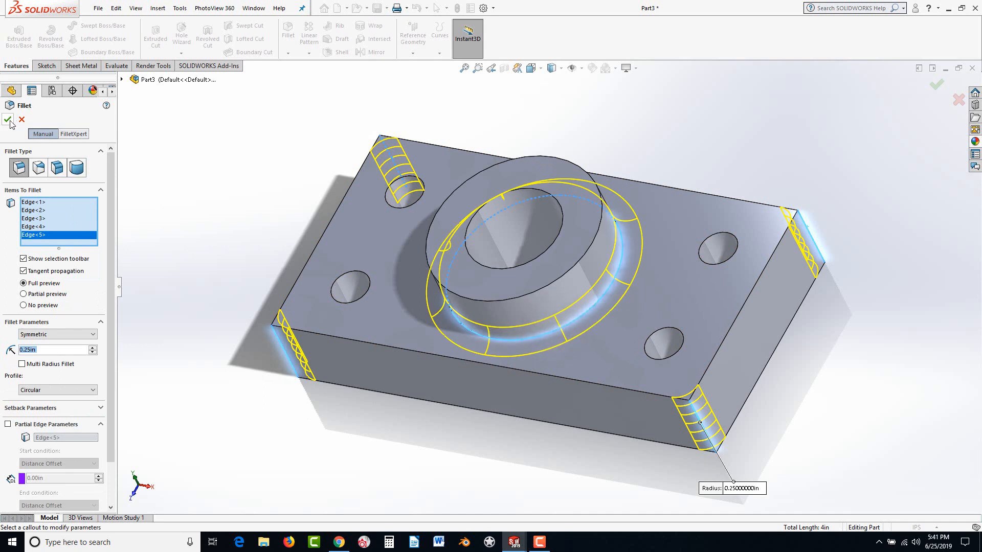
pyautogui.press('Return')
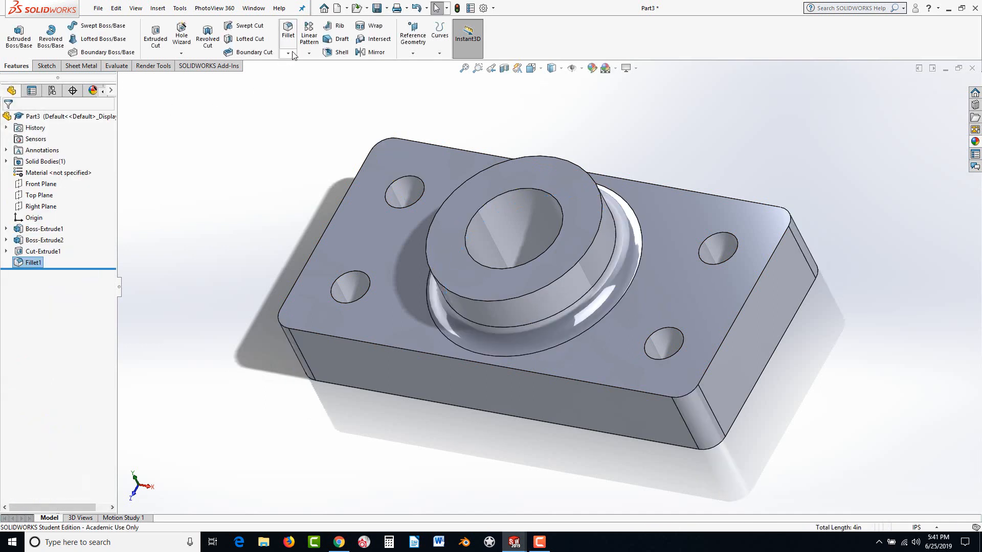
# Check the Quiz 1 drawing for the chamfer size and chamfer the plate's top perimeter edge 0.125 in at 45 degrees
pyautogui.click(288, 55)
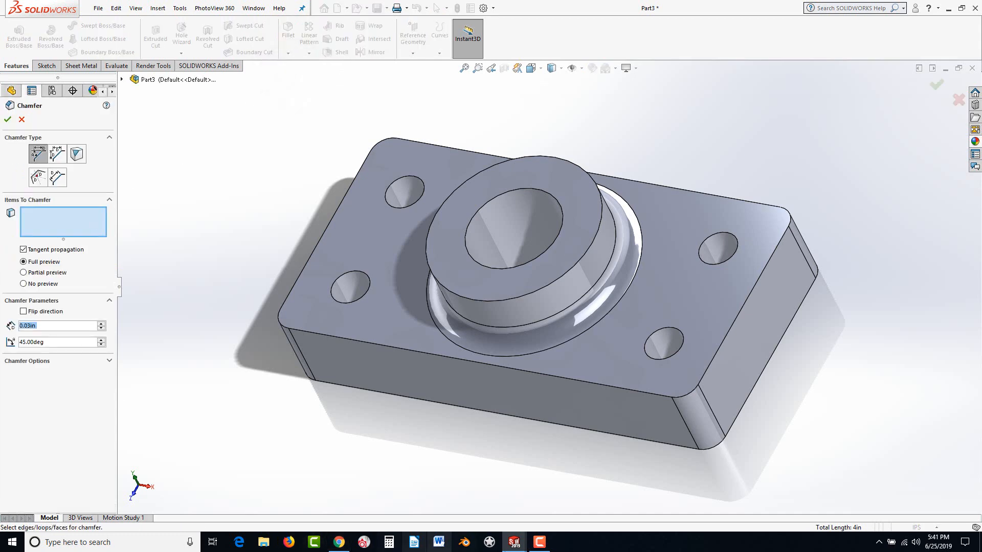
pyautogui.click(343, 543)
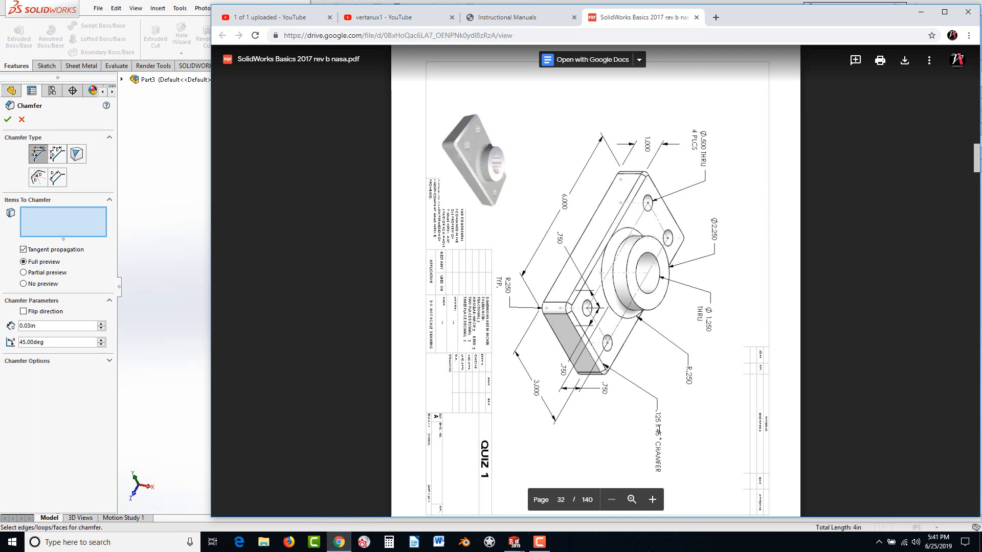
pyautogui.click(80, 390)
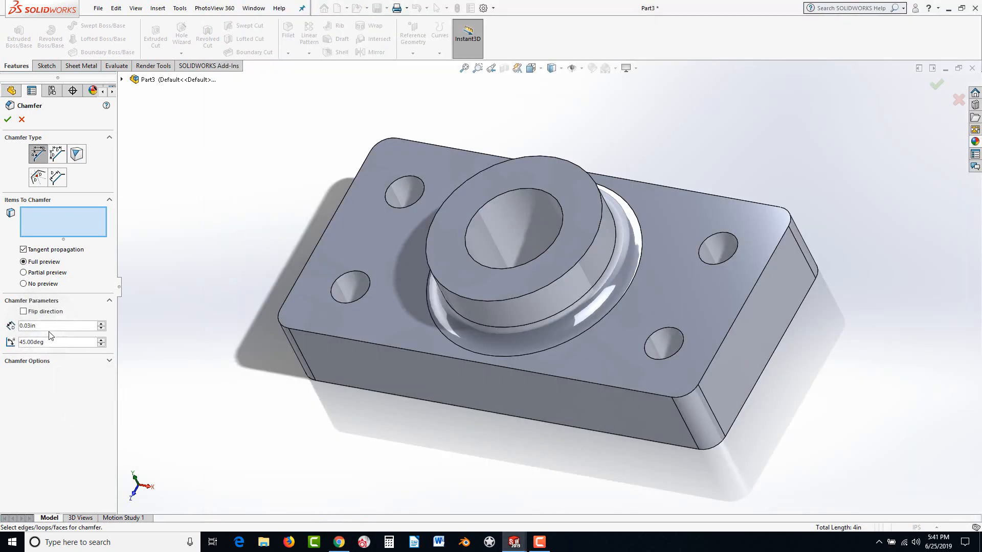
pyautogui.moveTo(44, 325); pyautogui.dragTo(28, 324)
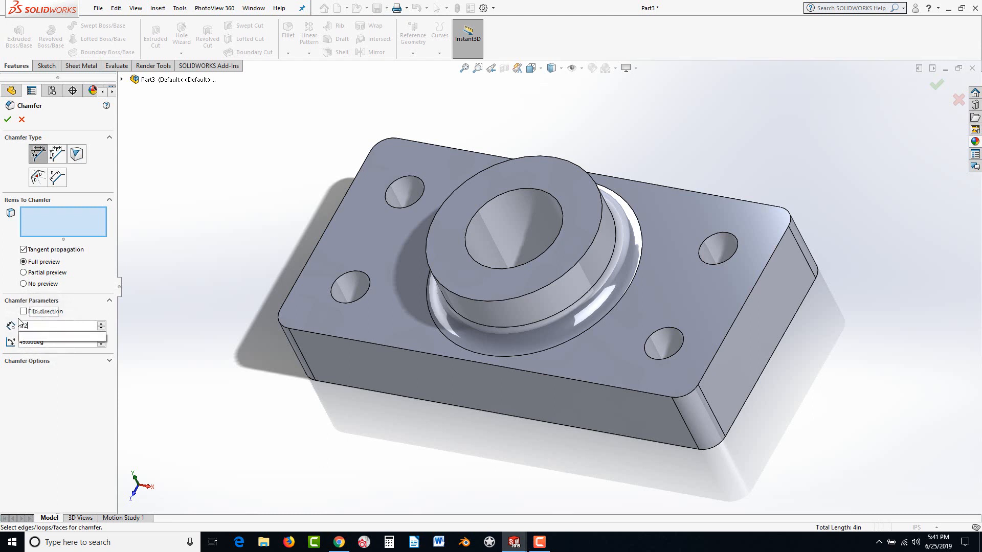
pyautogui.click(594, 386)
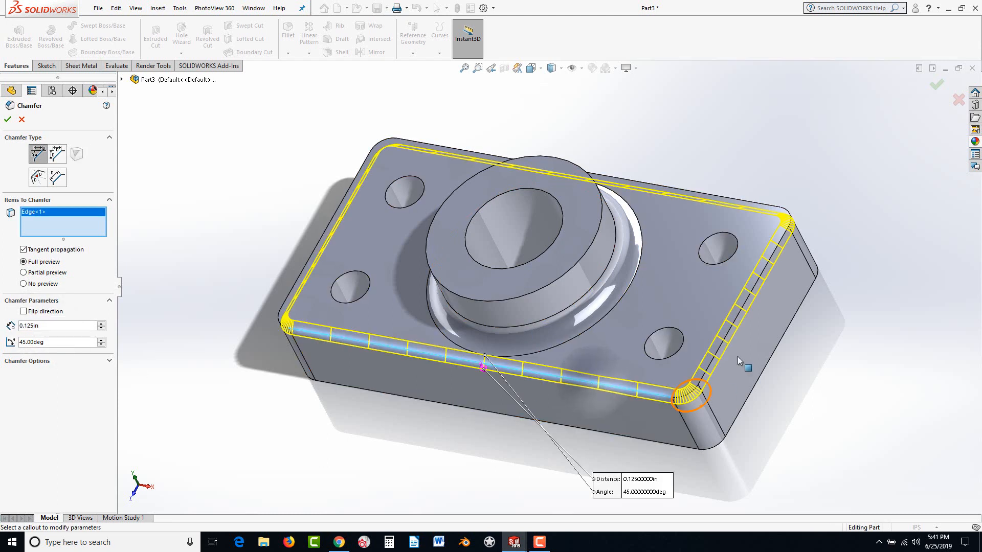
pyautogui.click(8, 120)
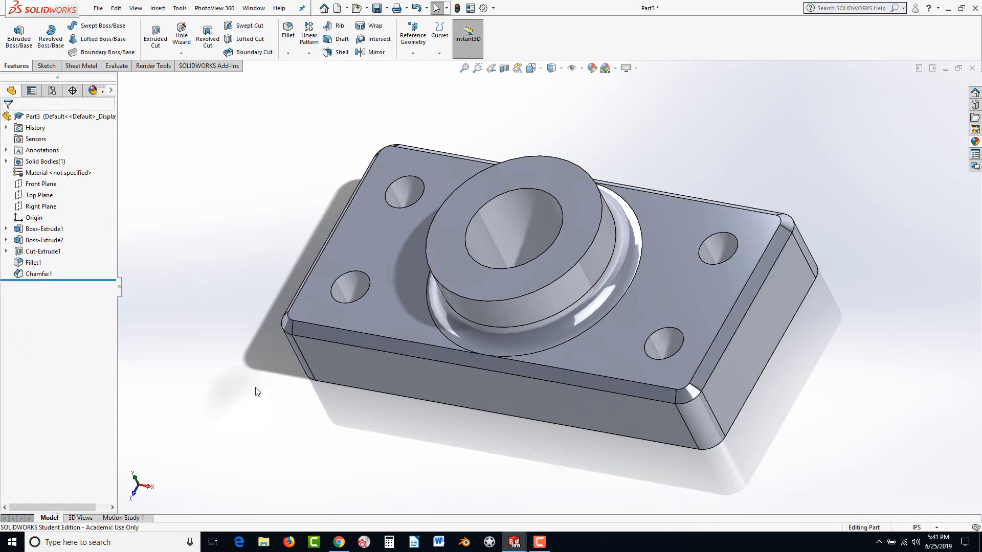
# Start a sketch on the boss's top face and draw an origin-centered arc of about 0.75 in radius, spanning about 97 degrees behind the bore
pyautogui.moveTo(256, 391)
pyautogui.mouseDown(button='middle')
pyautogui.moveTo(285, 412)
pyautogui.moveTo(242, 391)
pyautogui.moveTo(274, 367)
pyautogui.moveTo(263, 380)
pyautogui.mouseUp(button='middle')
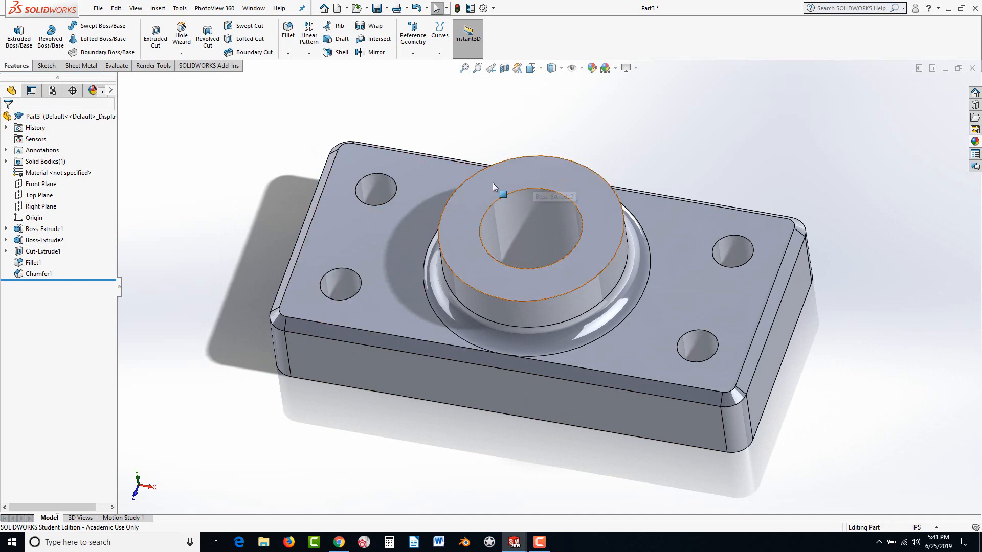
pyautogui.click(512, 182)
pyautogui.click(557, 152)
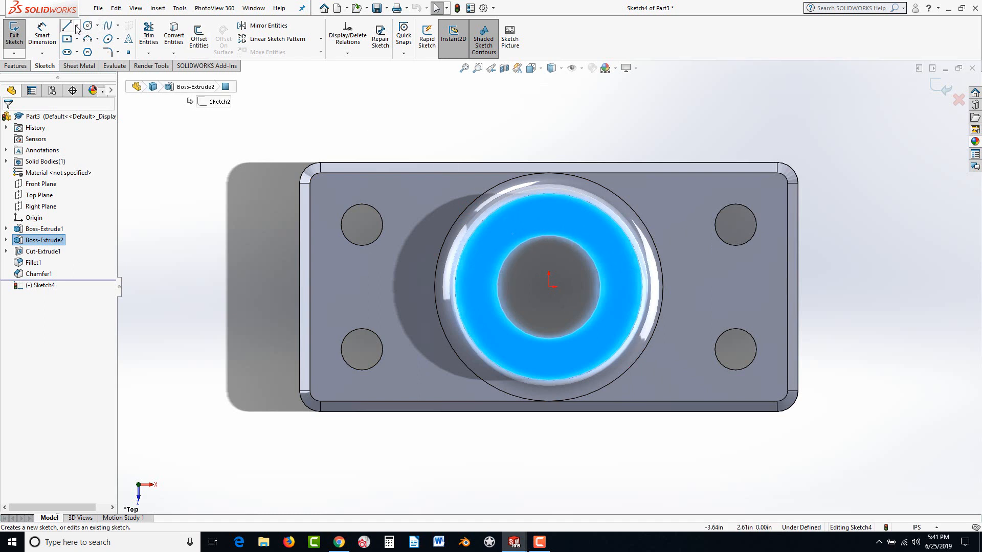
pyautogui.click(98, 39)
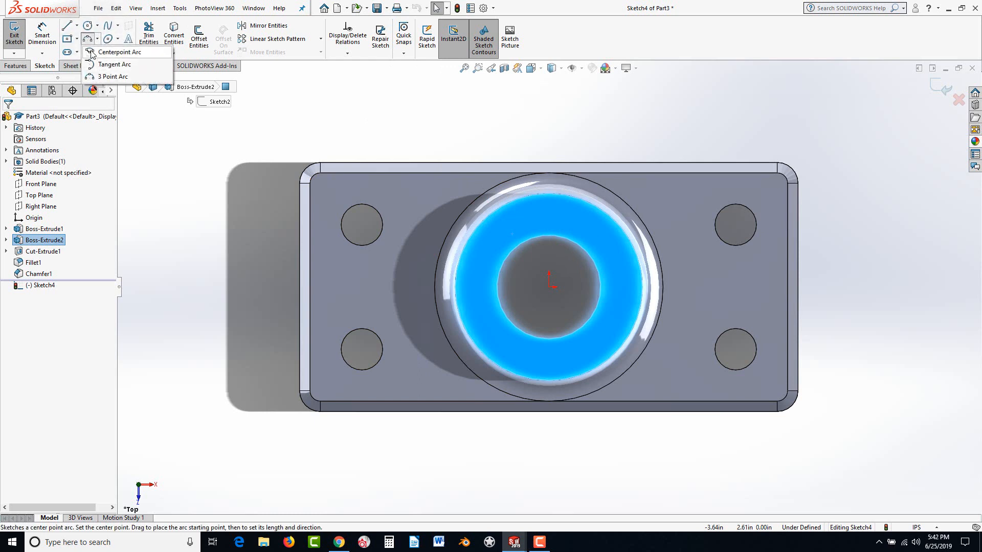
pyautogui.click(92, 52)
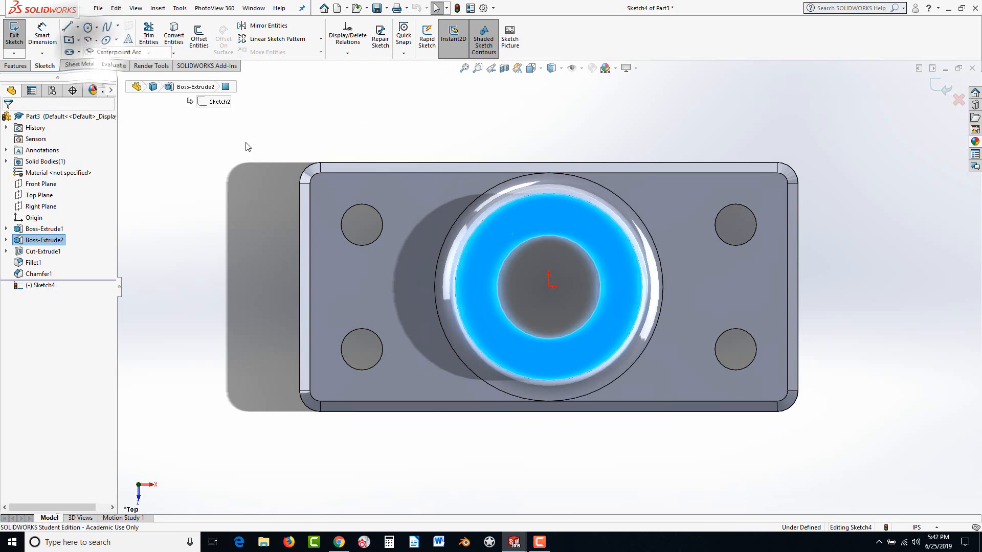
pyautogui.click(550, 287)
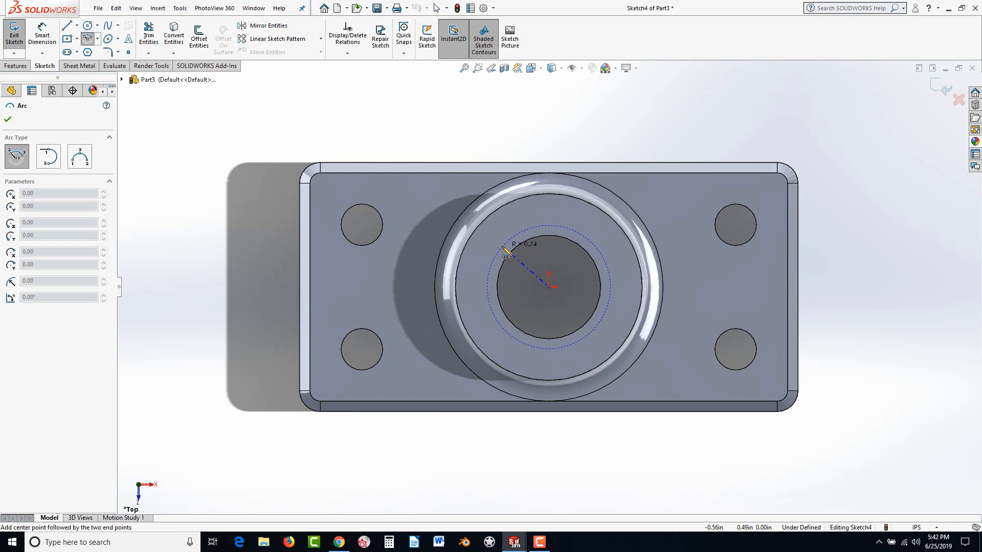
pyautogui.click(503, 247)
pyautogui.click(597, 246)
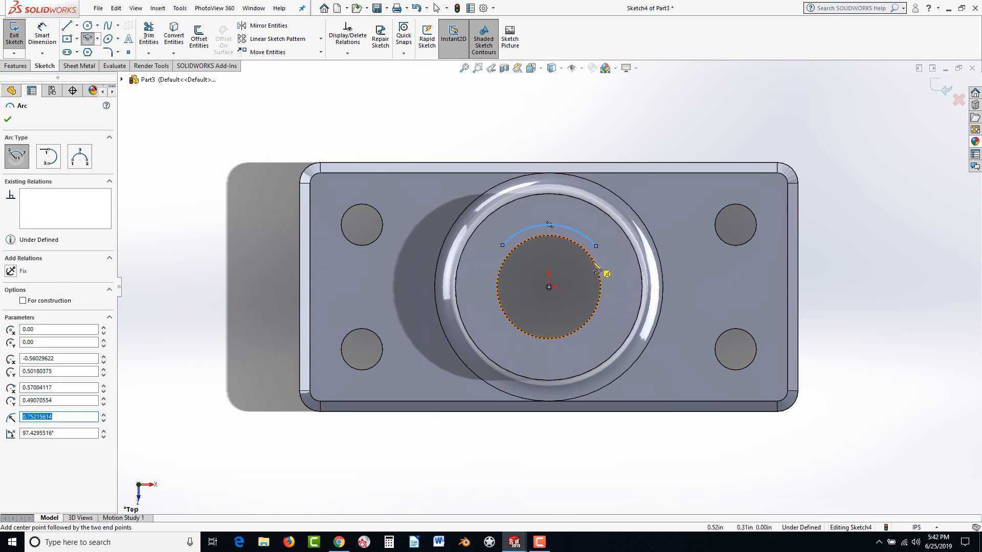
pyautogui.press('Escape')
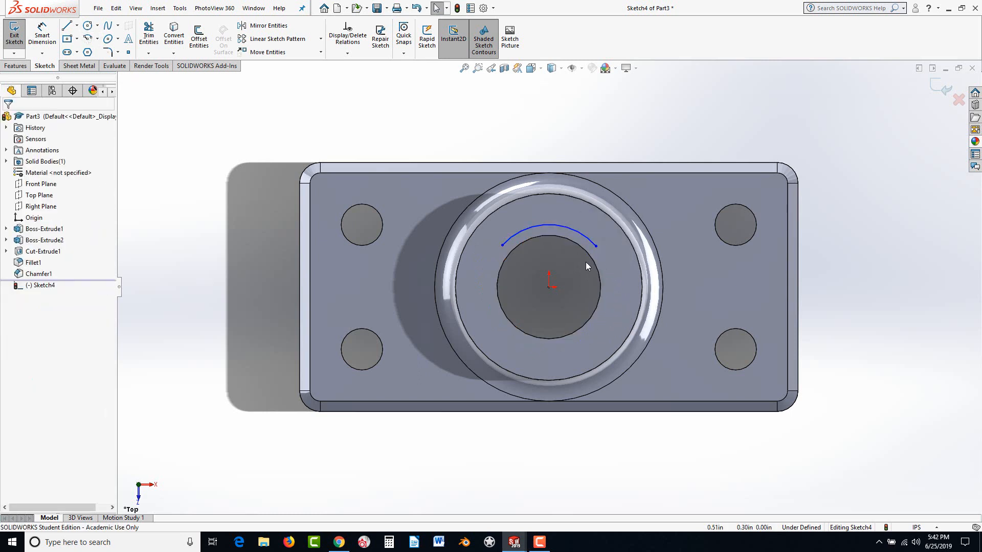
# Convert the arc on the boss's top face to construction geometry
pyautogui.click(514, 235)
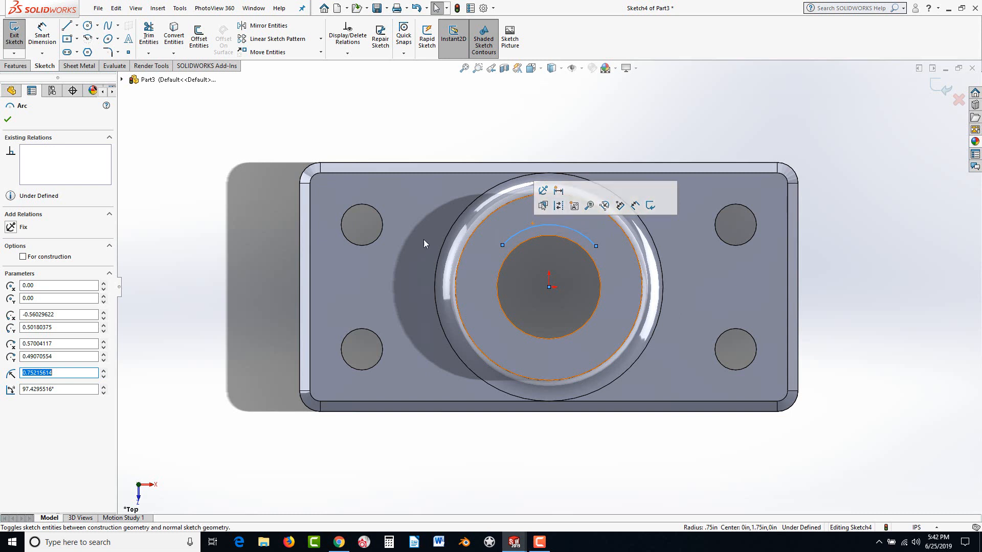
pyautogui.click(23, 258)
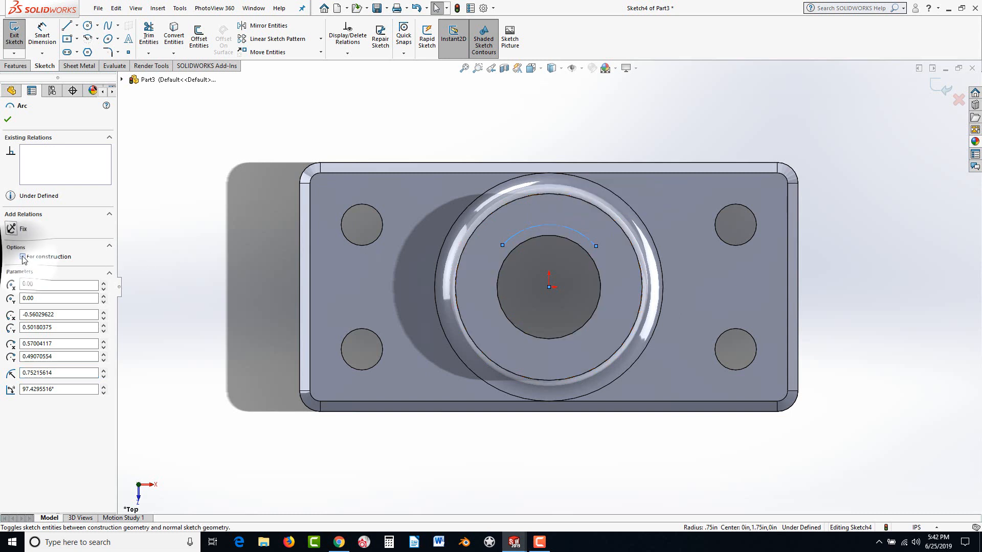
pyautogui.click(8, 120)
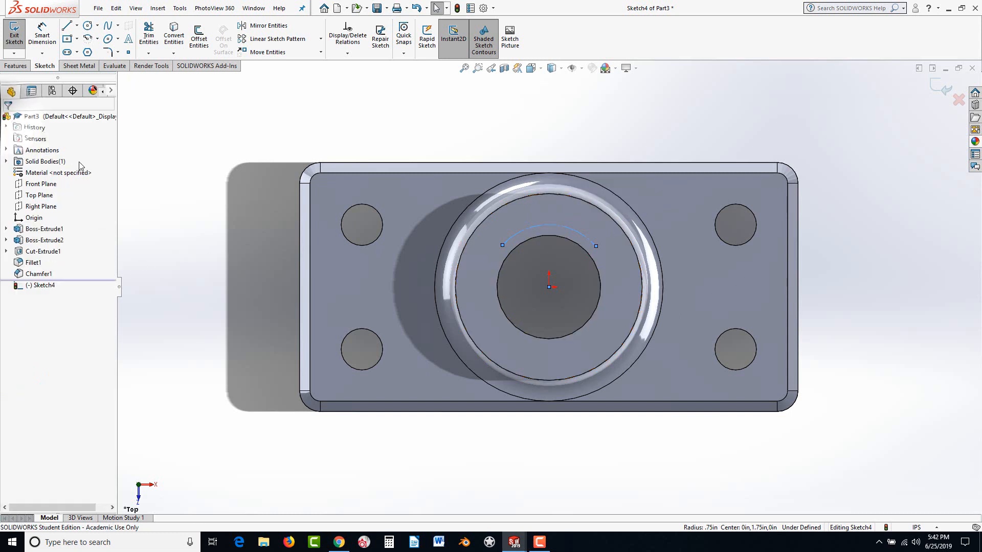
# Add the sketch text CFS along the construction arc, fully justified across its length
pyautogui.click(531, 231)
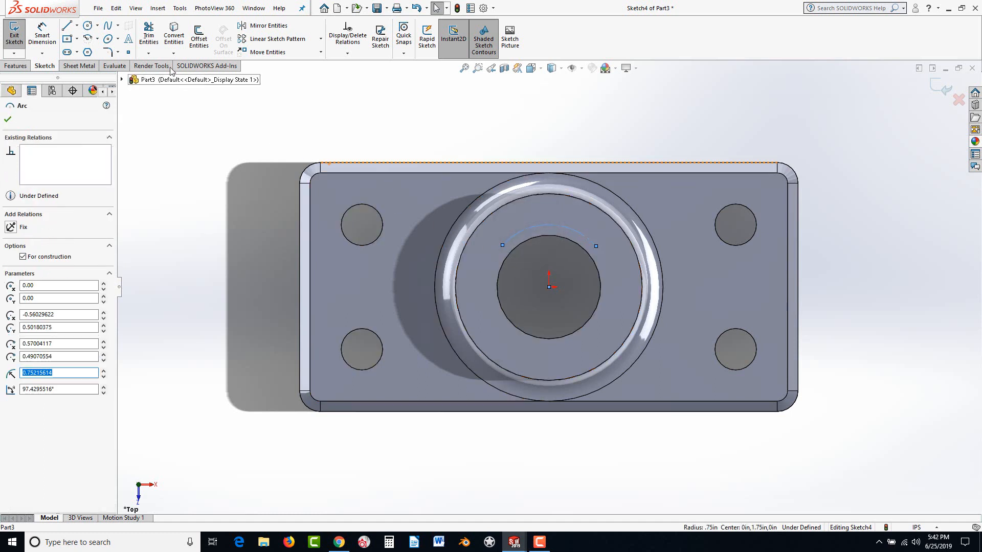
pyautogui.click(130, 40)
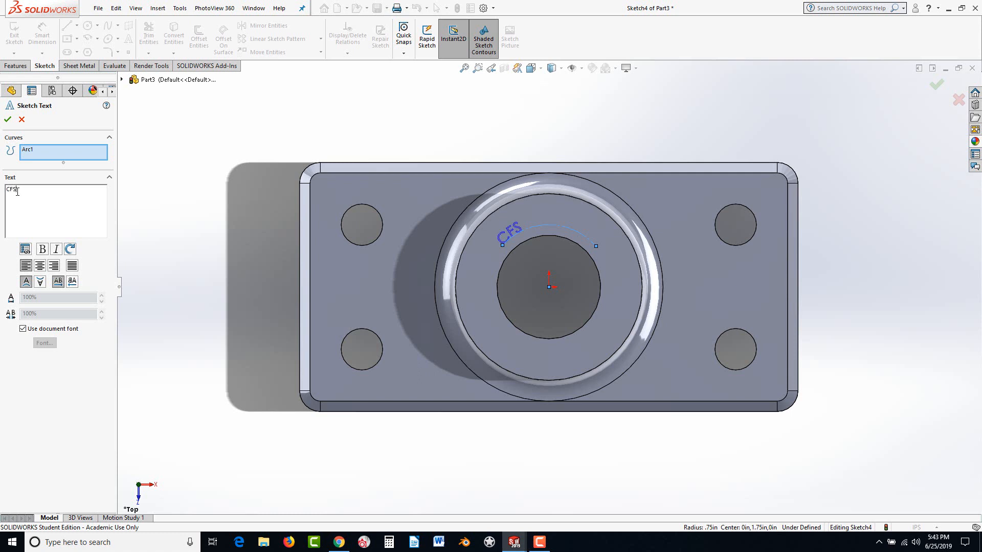
pyautogui.click(40, 266)
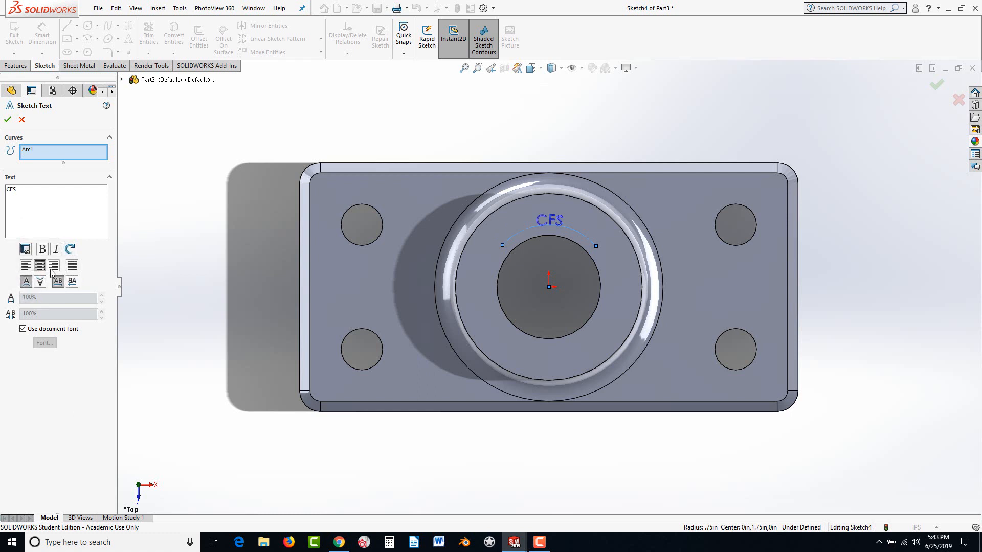
pyautogui.click(72, 266)
pyautogui.click(9, 119)
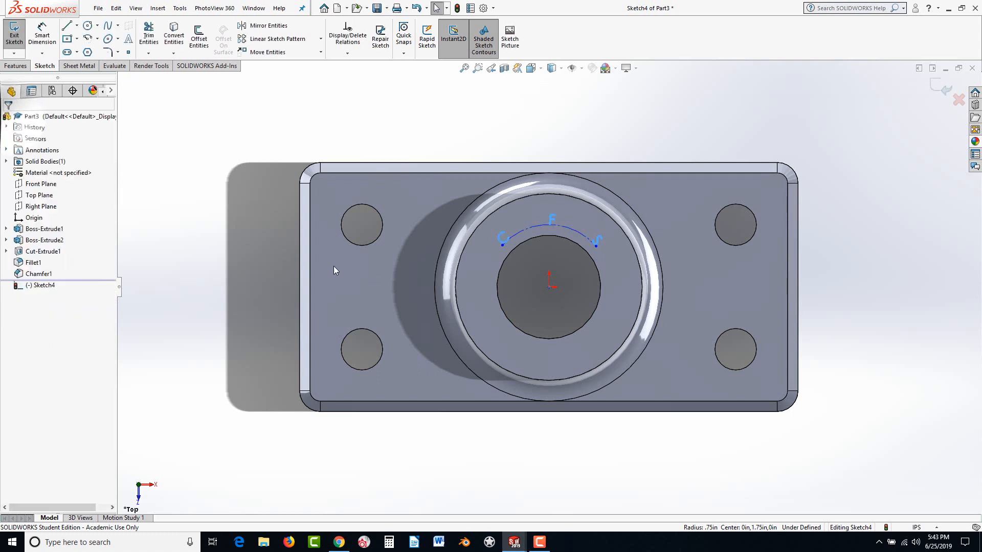
# Engrave the CFS text into the boss's top face with a blind Extruded Cut 0.01 in deep, and inspect the letters
pyautogui.click(15, 66)
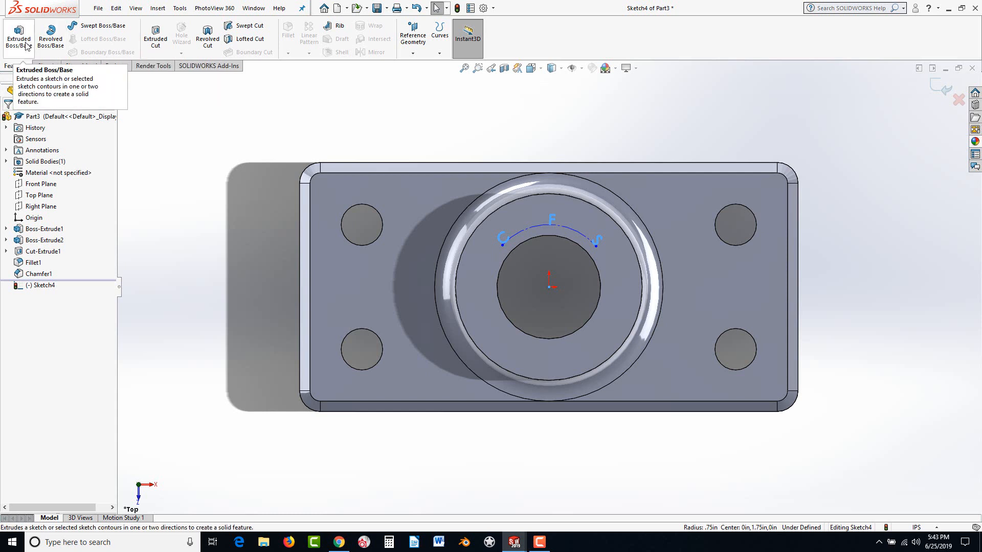
pyautogui.click(158, 46)
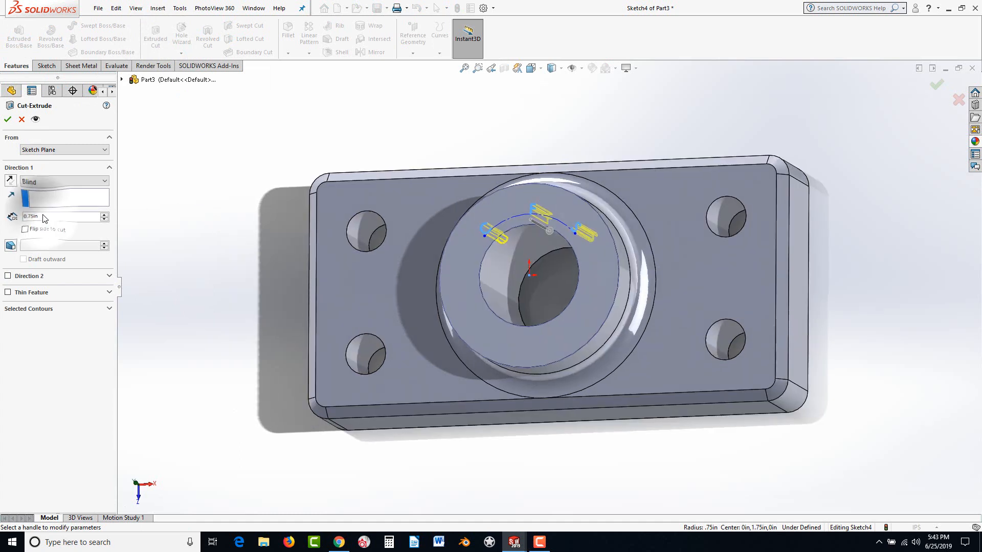
pyautogui.moveTo(36, 217); pyautogui.dragTo(18, 211)
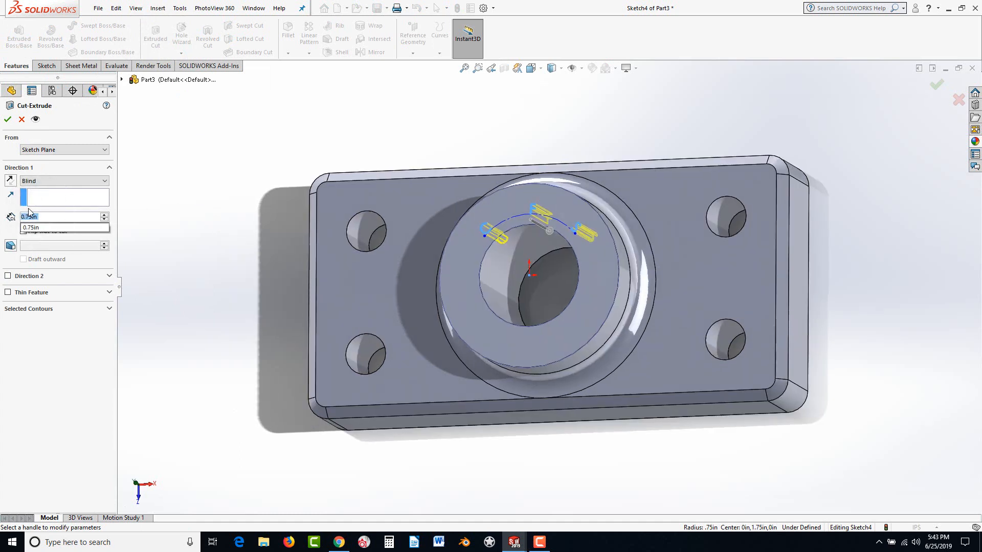
pyautogui.write('.01')
pyautogui.press('Return')
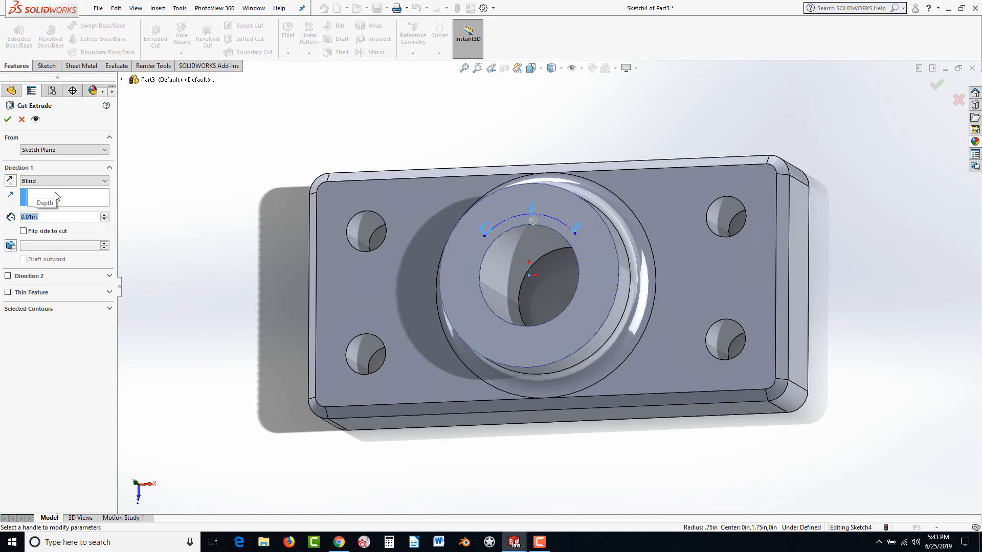
pyautogui.click(8, 119)
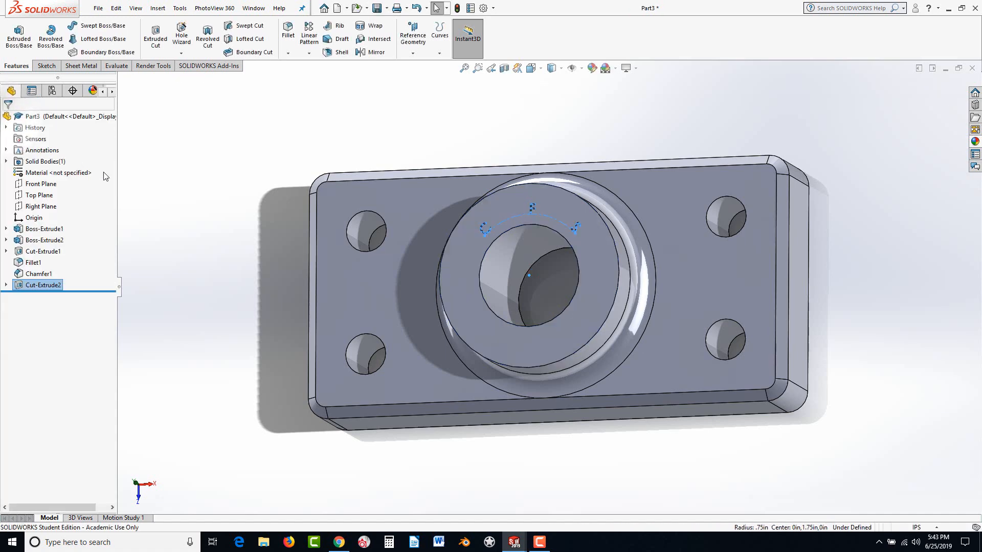
pyautogui.scroll(-10, 506, 219)
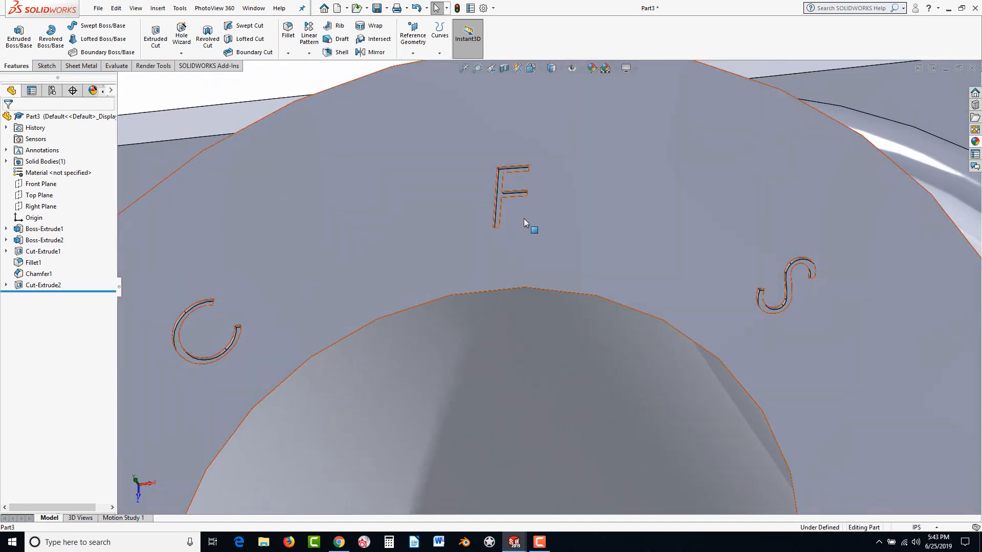
pyautogui.scroll(-5, 523, 219)
pyautogui.scroll(8, 509, 217)
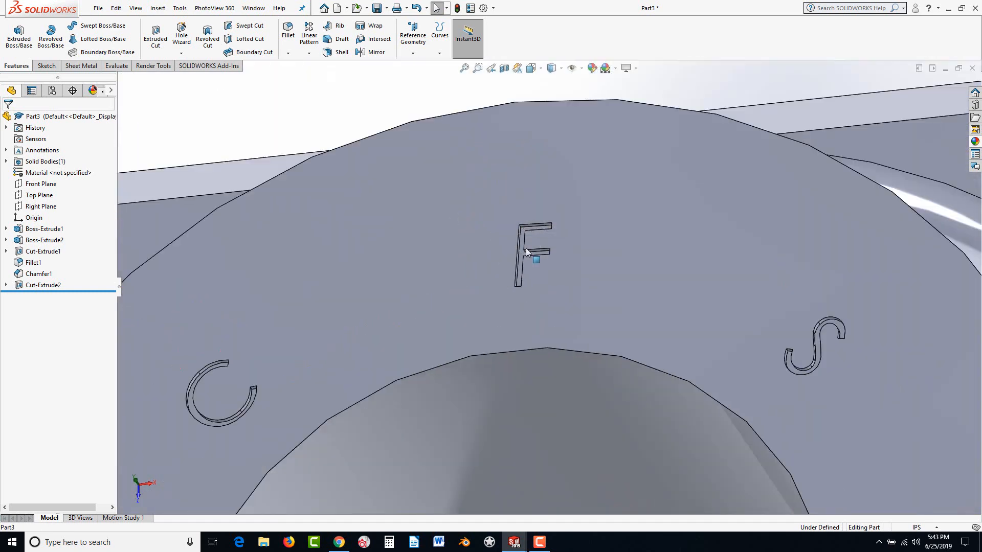
# Examine the whole plate from an angled view showing the engraved boss, bore, base fillet, chamfered edges and corner holes
pyautogui.scroll(8, 532, 251)
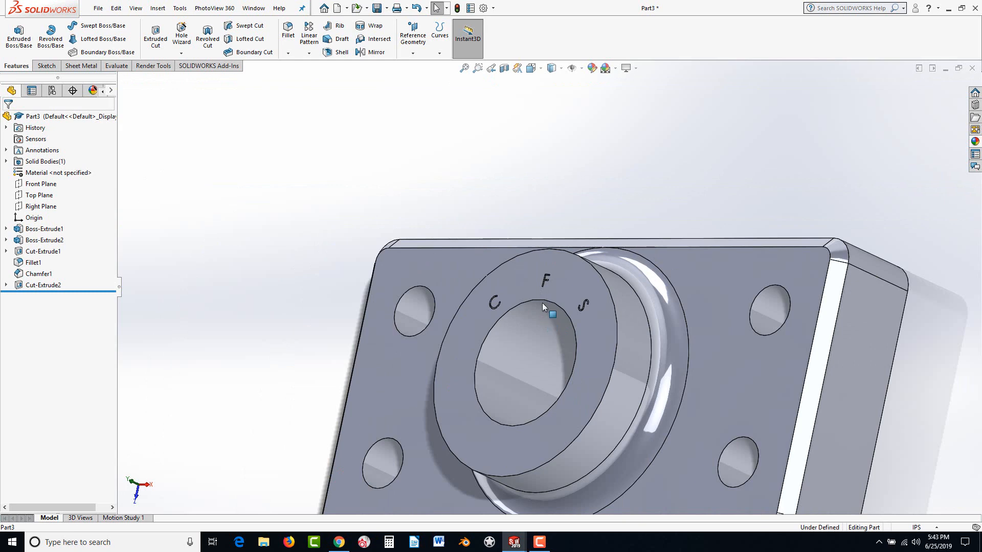
pyautogui.scroll(1, 543, 303)
pyautogui.moveTo(543, 302); pyautogui.dragTo(574, 286, button='middle')
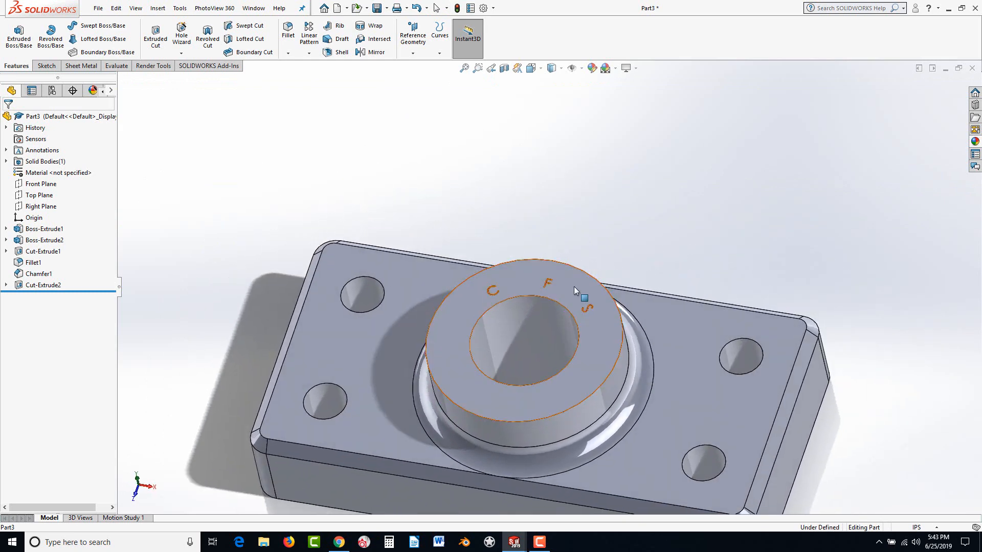
pyautogui.scroll(2, 573, 287)
pyautogui.scroll(-3, 552, 358)
pyautogui.moveTo(545, 354); pyautogui.dragTo(514, 358, button='middle')
pyautogui.scroll(2, 535, 330)
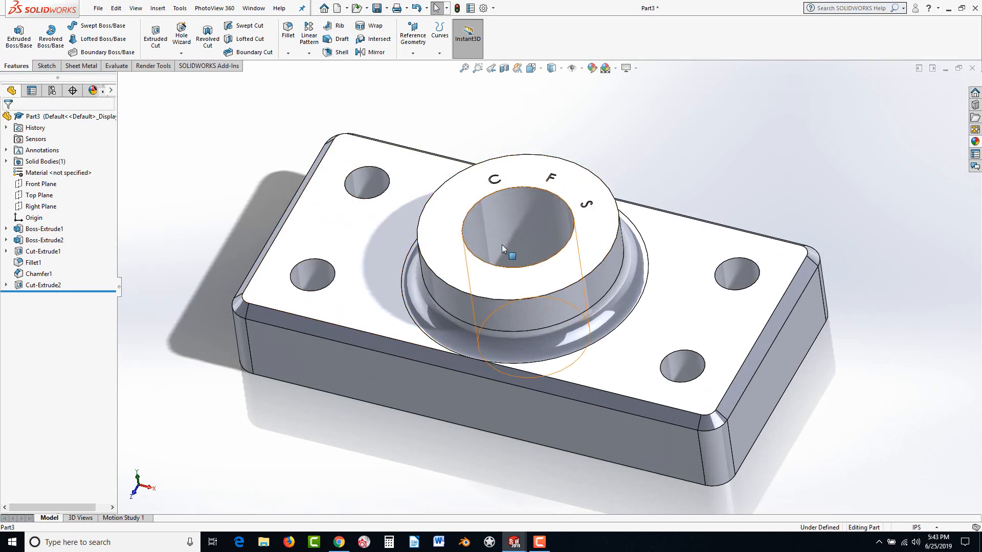
pyautogui.moveTo(636, 313)
pyautogui.mouseDown(button='middle')
pyautogui.moveTo(651, 344)
pyautogui.moveTo(640, 329)
pyautogui.mouseUp(button='middle')
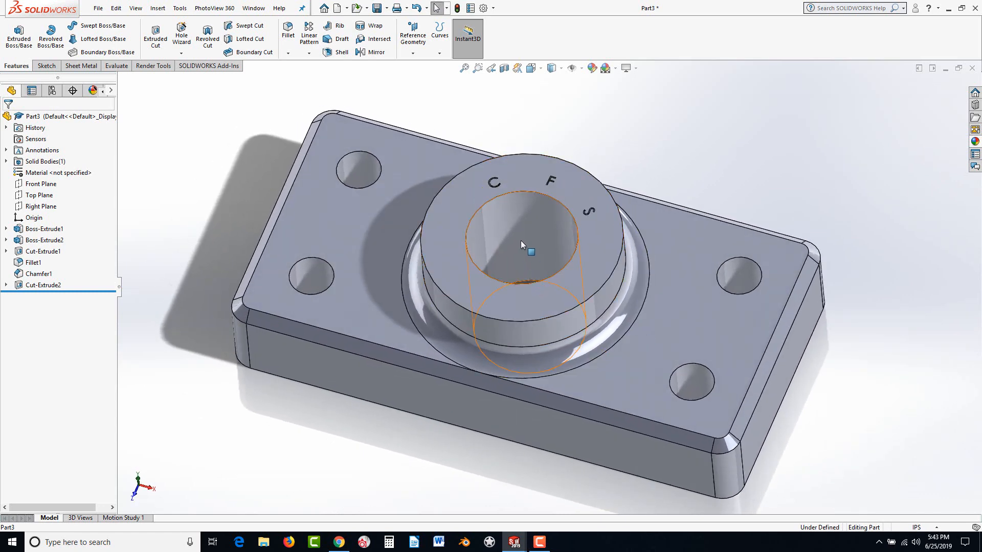
# Review the print settings and the available printers for the part, and leave without printing
pyautogui.click(97, 8)
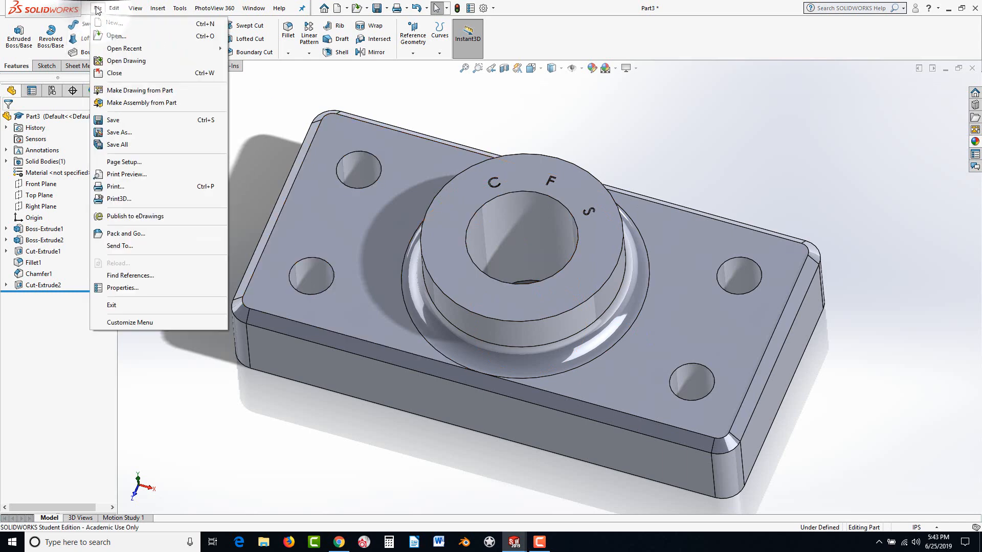
pyautogui.click(124, 187)
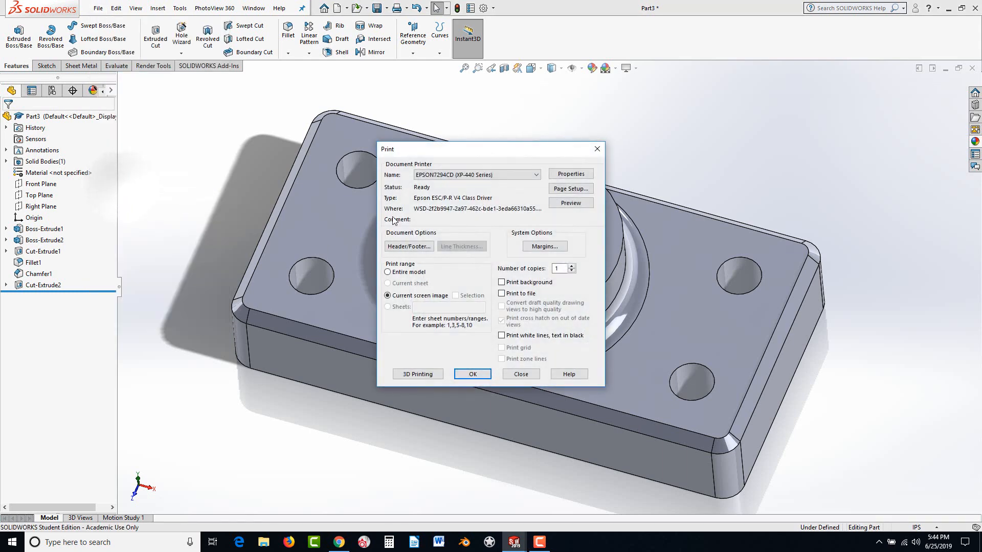
pyautogui.click(439, 175)
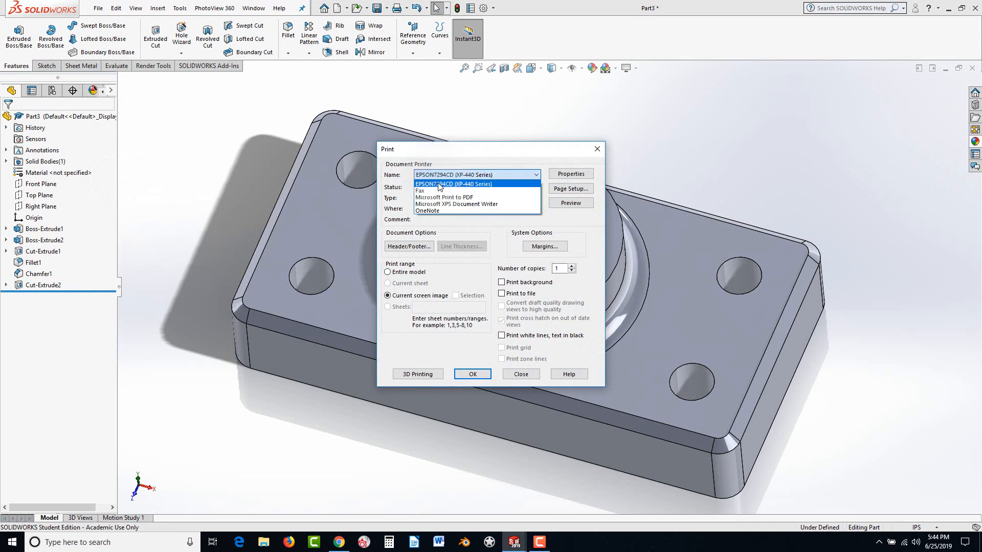
pyautogui.click(461, 164)
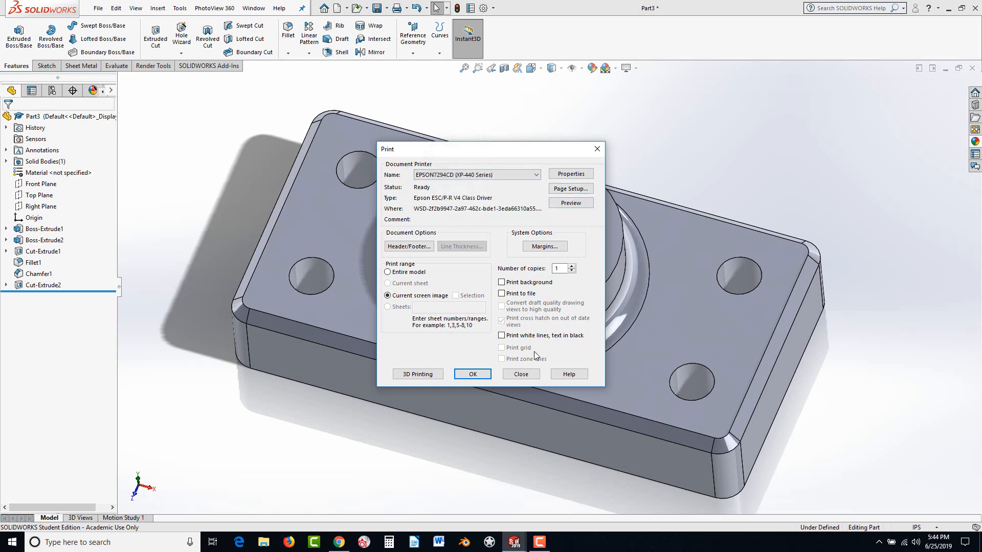
pyautogui.click(513, 377)
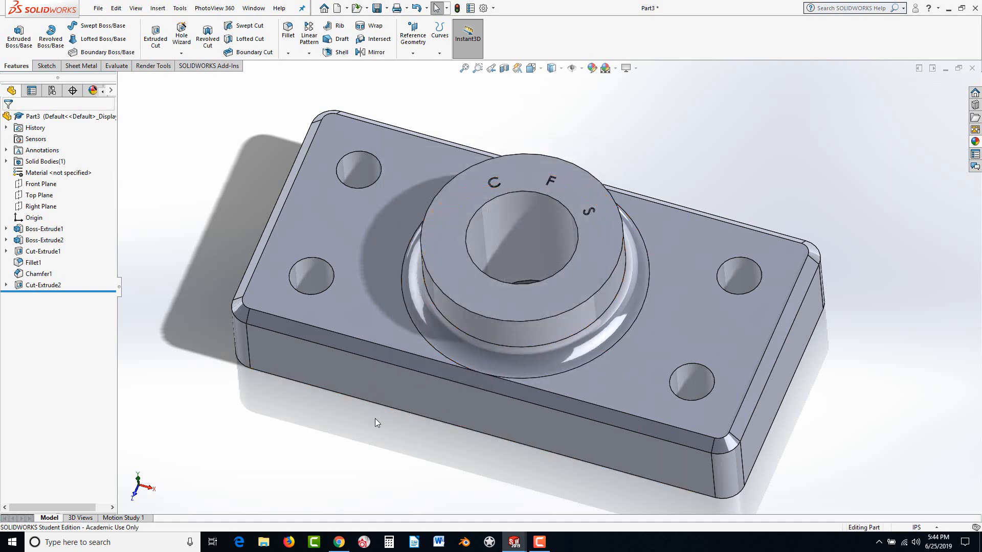